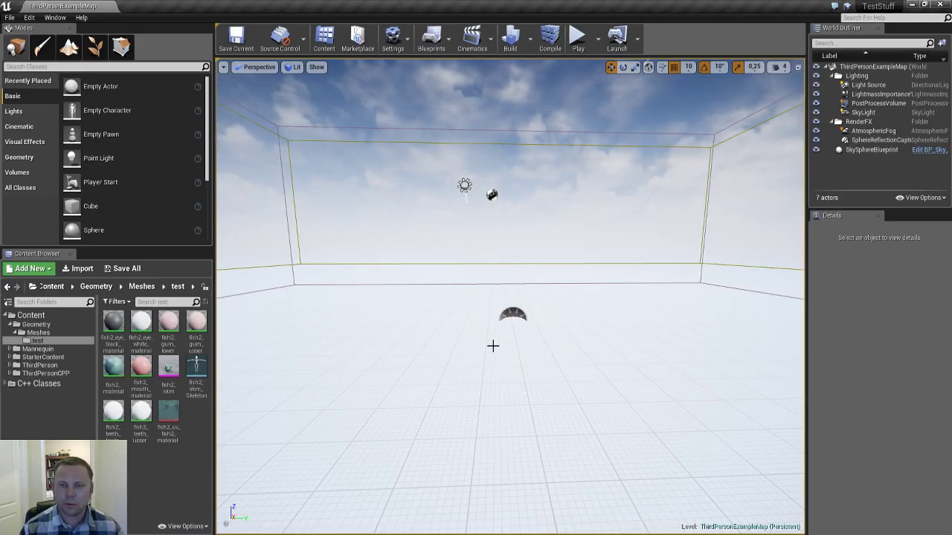
# - Open the fish2_skm skeletal mesh and examine its LOD level, triangle count and vertex count at different viewing distances
pyautogui.click(168, 370)
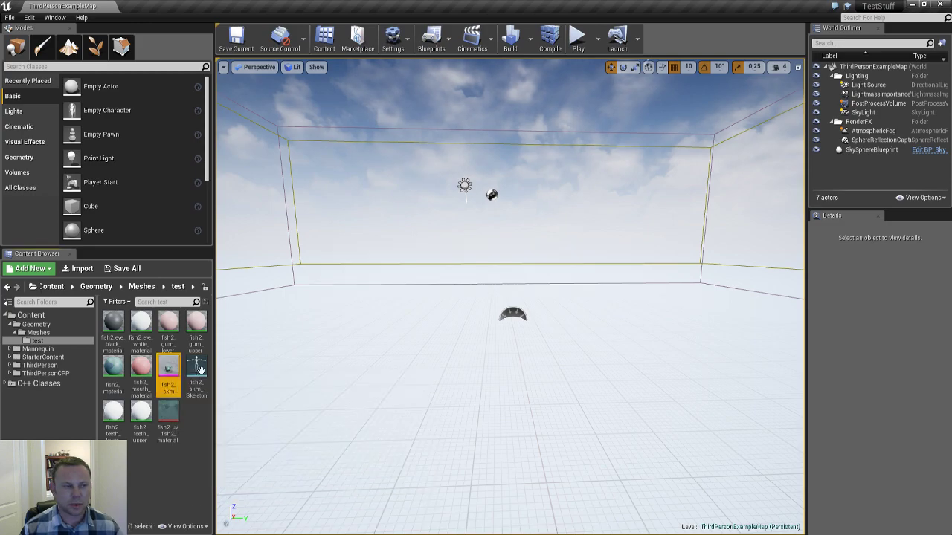
pyautogui.press('Return')
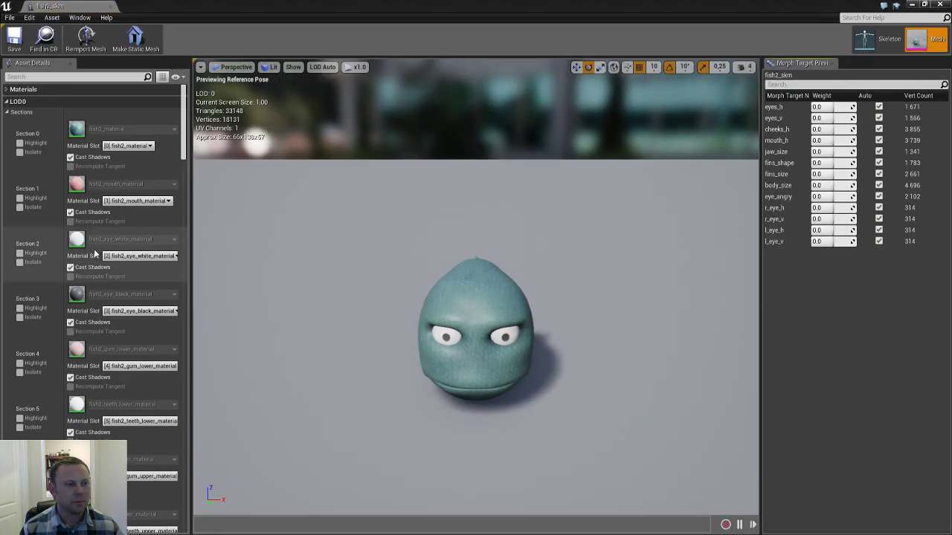
pyautogui.moveTo(442, 300); pyautogui.dragTo(498, 301)
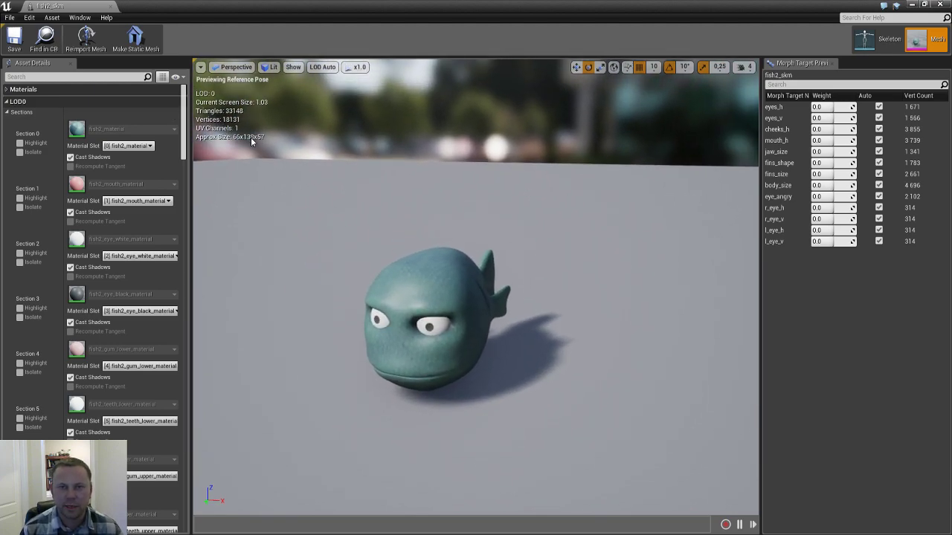
pyautogui.moveTo(476, 223); pyautogui.dragTo(491, 242, button='right')
pyautogui.press('s')
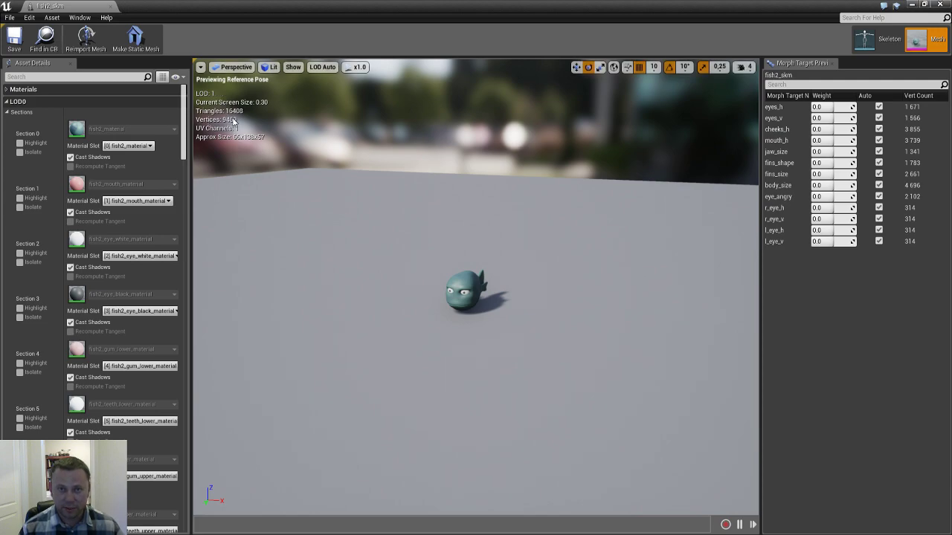
pyautogui.moveTo(463, 234); pyautogui.dragTo(475, 275)
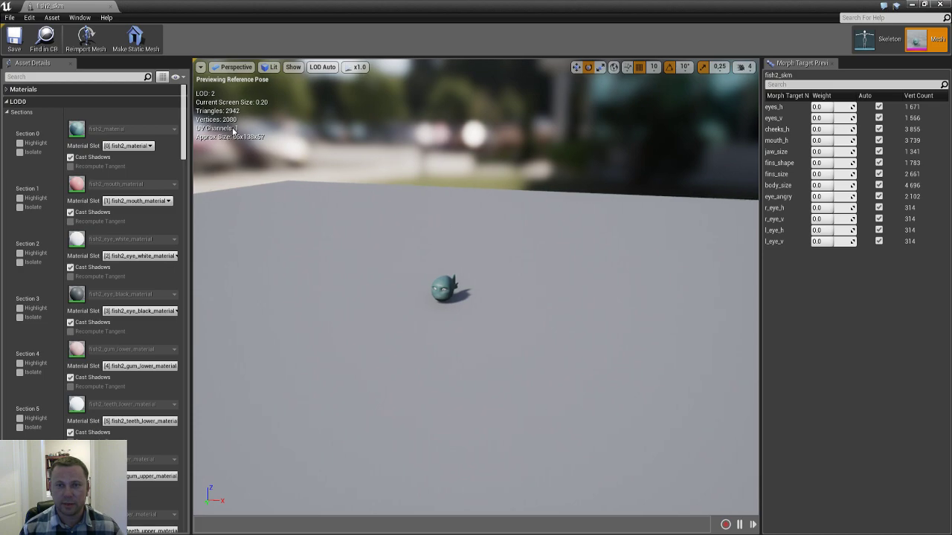
pyautogui.moveTo(363, 202)
pyautogui.mouseDown()
pyautogui.moveTo(379, 201)
pyautogui.moveTo(368, 189)
pyautogui.mouseUp()
pyautogui.moveTo(368, 190); pyautogui.dragTo(339, 195, button='right')
pyautogui.moveTo(609, 193); pyautogui.dragTo(425, 221, button='right')
pyautogui.press('a')
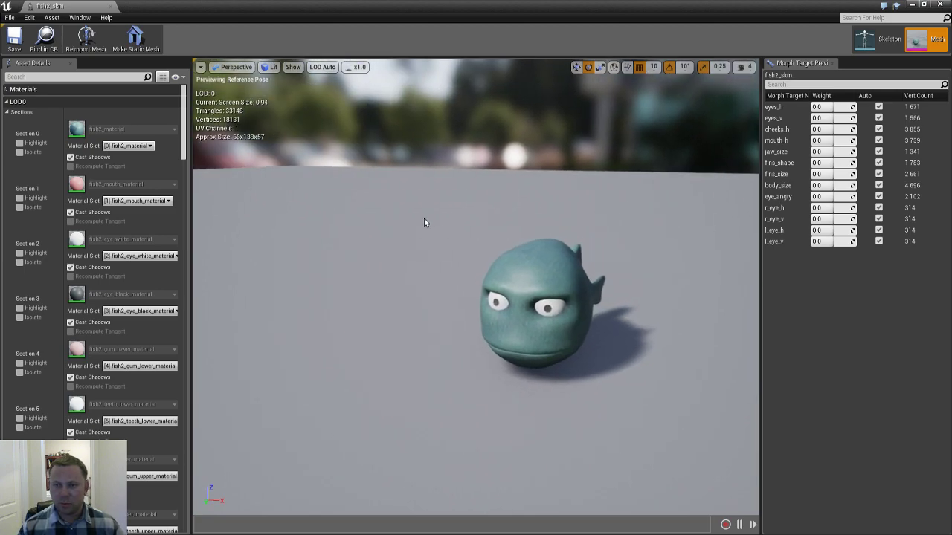
# - Set morph target weights eyes_h to 0.56, eyes_v to 0.74, cheeks_h to 0.82, and mouth_h, jaw_size, fins_shape, fins_size and body_size to 1
pyautogui.moveTo(831, 106); pyautogui.dragTo(845, 129)
pyautogui.click(841, 139)
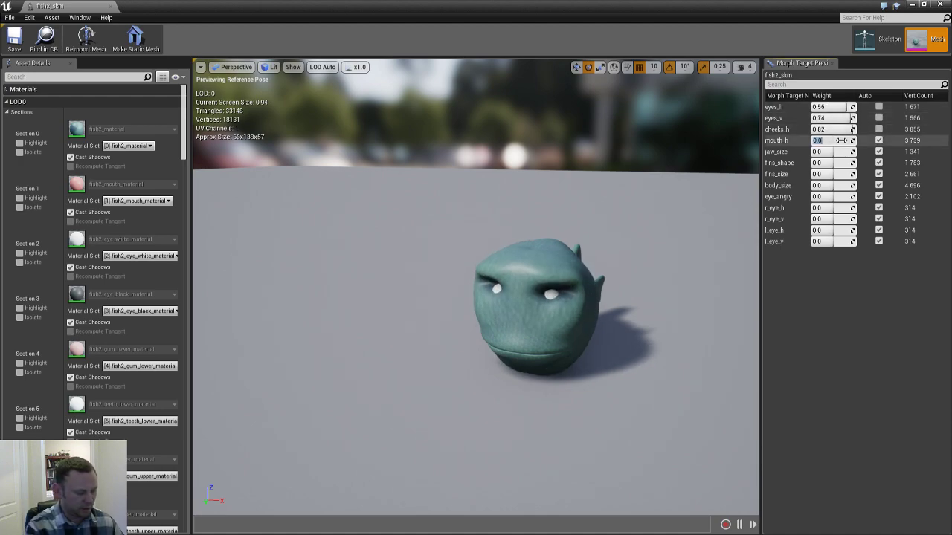
pyautogui.write('1')
pyautogui.press('Tab')
pyautogui.write('1')
pyautogui.press('Tab')
pyautogui.write('1')
pyautogui.press('Tab')
pyautogui.write('1')
pyautogui.press('Tab')
pyautogui.write('1')
pyautogui.press('Tab')
# - Set the eye_angry morph weight to 0 and r_eye_h, r_eye_v, l_eye_h and l_eye_v to 1
pyautogui.write('0')
pyautogui.press('Tab')
pyautogui.write('1')
pyautogui.press('Tab')
pyautogui.write('1')
pyautogui.press('Tab')
pyautogui.write('1')
pyautogui.press('Tab')
pyautogui.write('1')
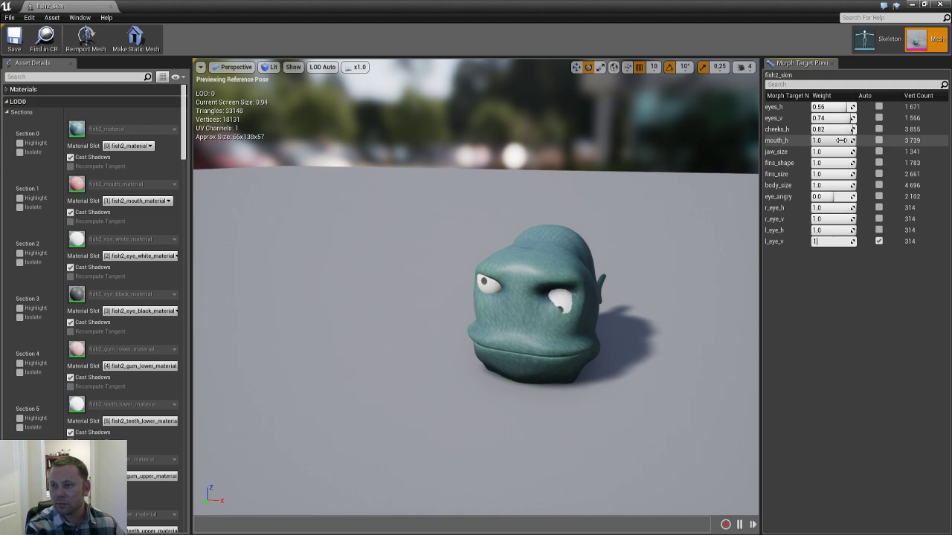
pyautogui.press('Return')
# - Examine how the morphed fish holds its shape as the LOD changes with viewing distance, and close the mesh editor
pyautogui.moveTo(477, 278); pyautogui.dragTo(532, 284)
pyautogui.scroll(-7, 476, 286)
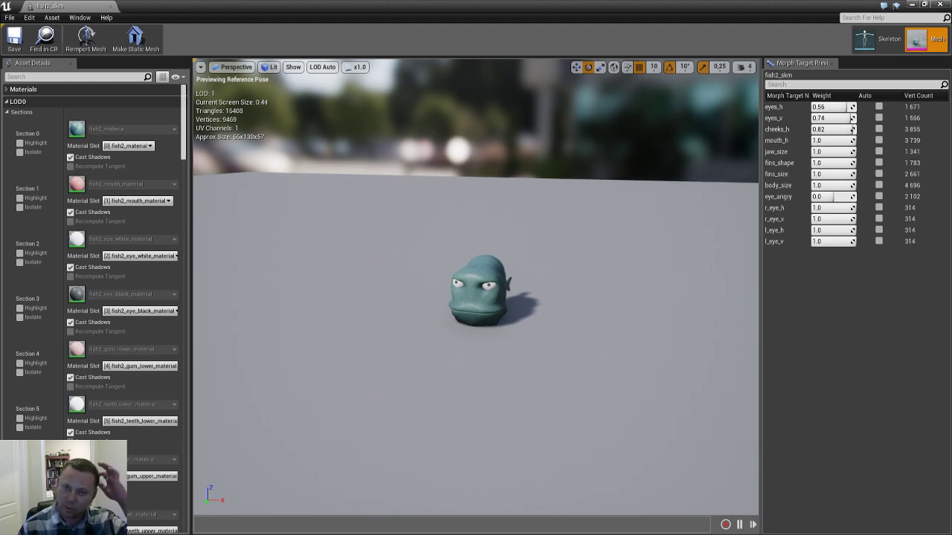
pyautogui.scroll(6, 480, 290)
pyautogui.scroll(-5, 480, 290)
pyautogui.scroll(-3, 479, 290)
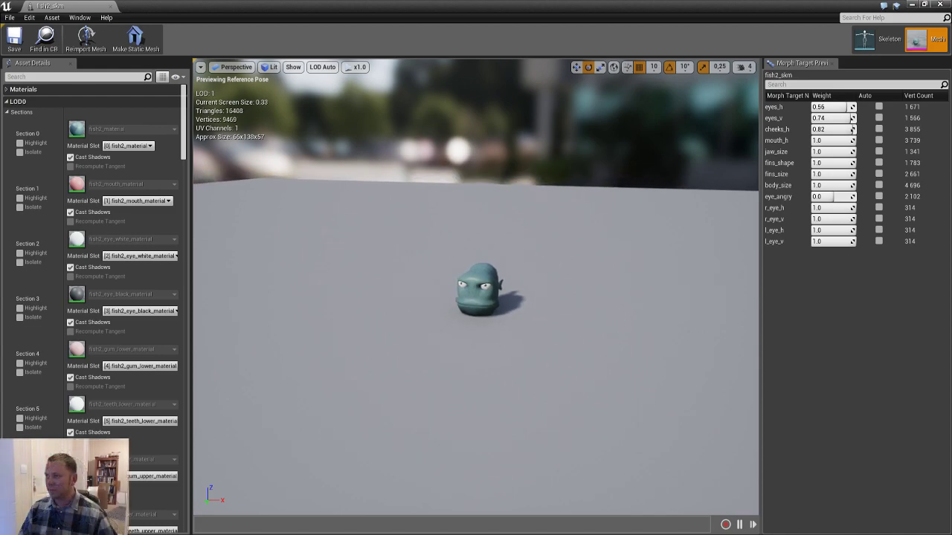
pyautogui.moveTo(454, 284); pyautogui.dragTo(476, 291, button='right')
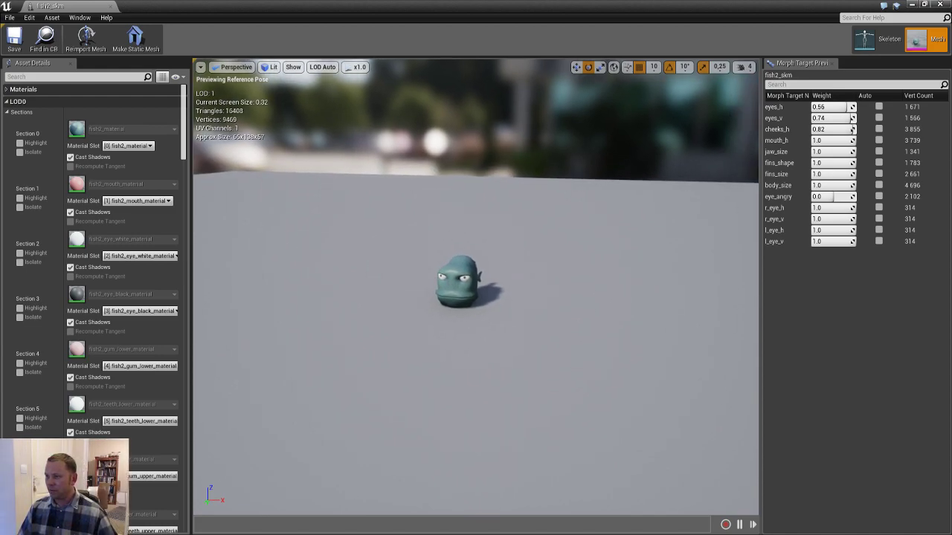
pyautogui.scroll(-3, 461, 283)
pyautogui.scroll(3, 461, 283)
pyautogui.scroll(1, 461, 282)
pyautogui.scroll(-5, 461, 282)
pyautogui.scroll(5, 461, 283)
pyautogui.scroll(-2, 461, 283)
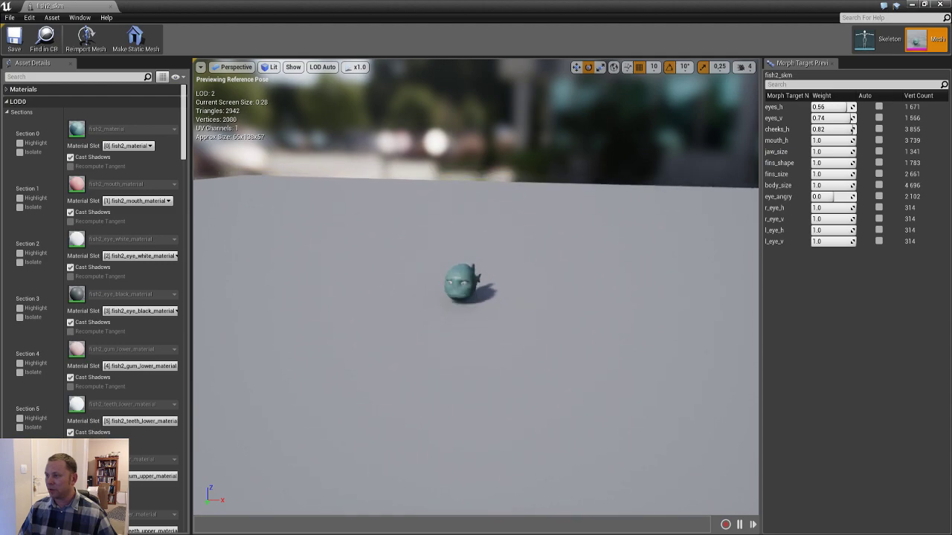
pyautogui.scroll(-2, 461, 283)
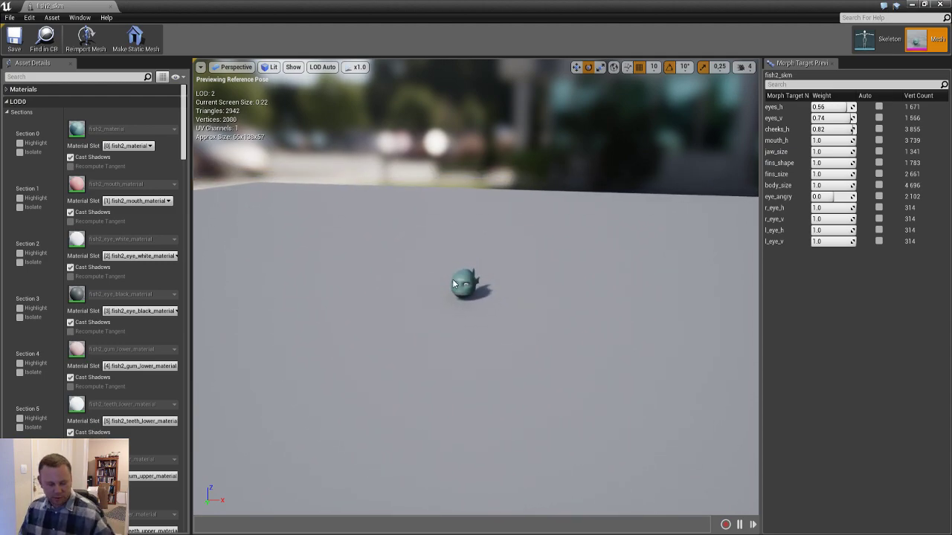
pyautogui.moveTo(452, 279); pyautogui.dragTo(520, 283)
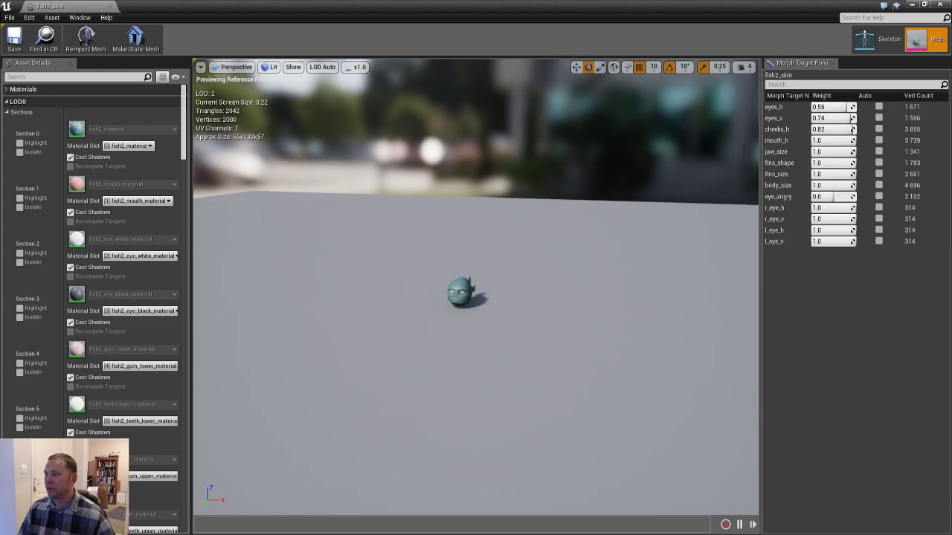
pyautogui.scroll(2, 476, 286)
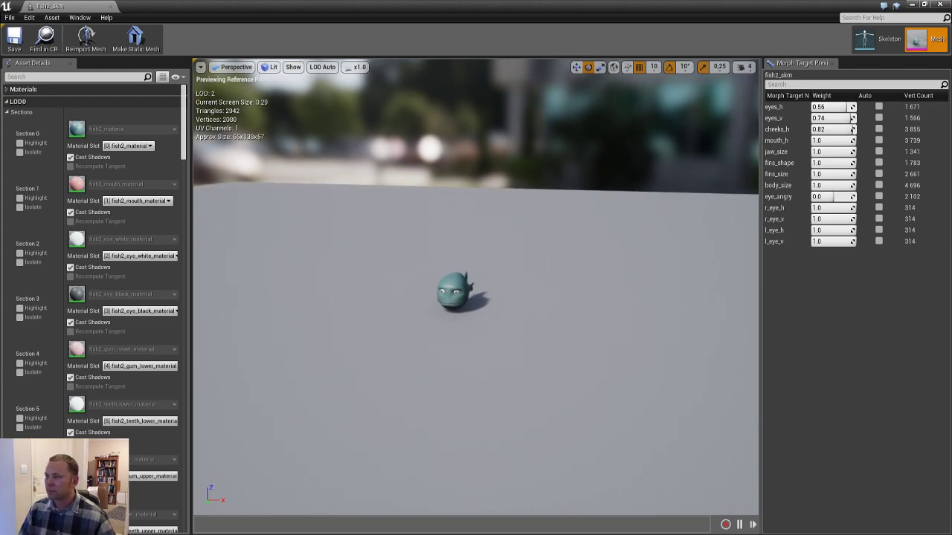
pyautogui.scroll(5, 461, 290)
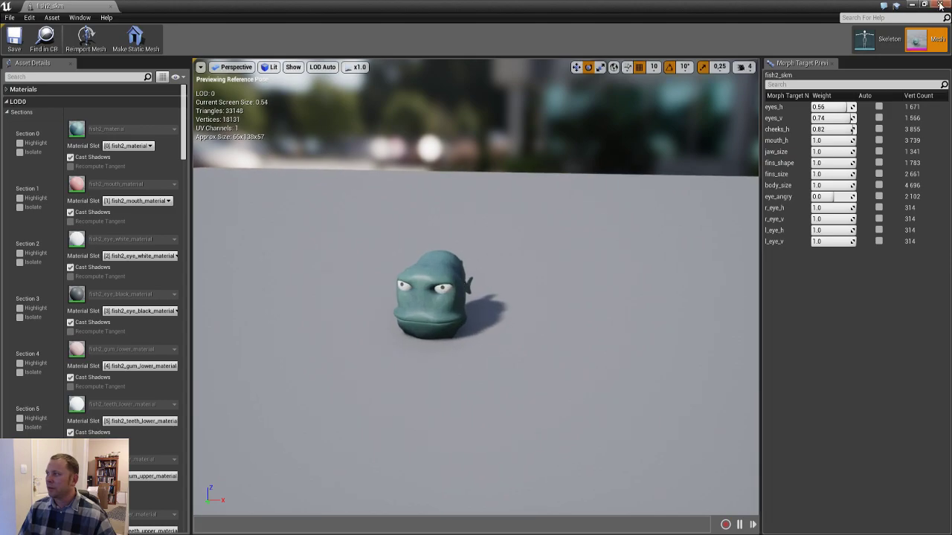
pyautogui.click(940, 6)
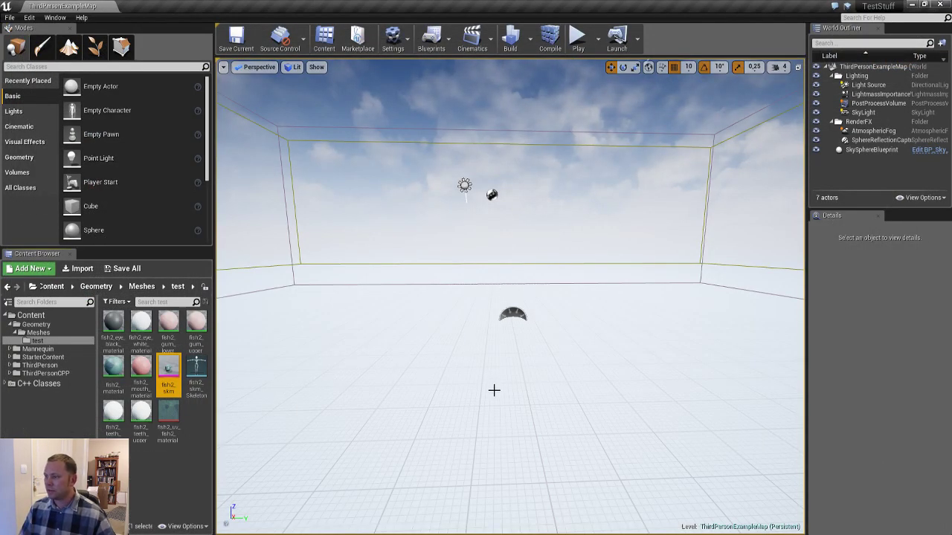
# - Switch to Maya and select the five fish3 meshes, from fish3_geo through fish3_teeth_upper_geo
pyautogui.hotkey('alt', 'Tab')
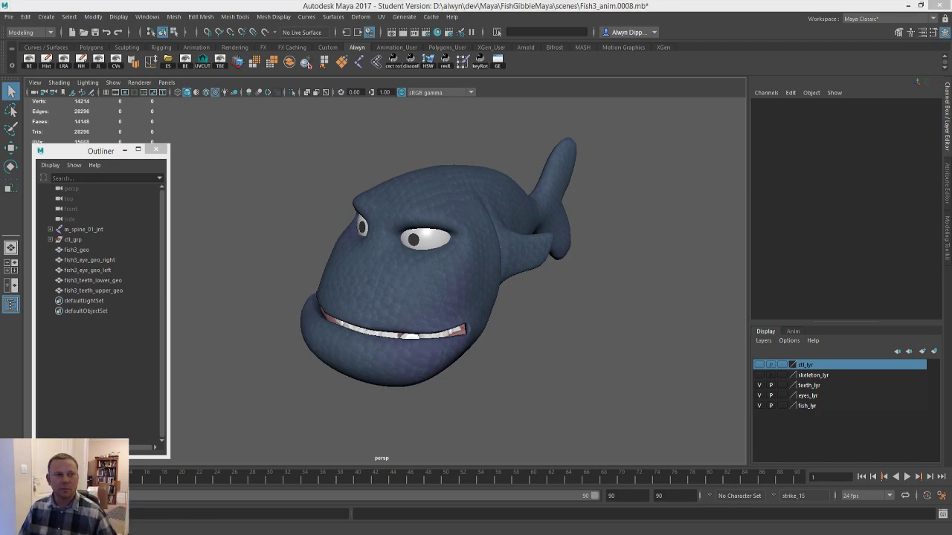
pyautogui.keyDown('alt'); pyautogui.moveTo(414, 252); pyautogui.dragTo(387, 269); pyautogui.keyUp('alt')
pyautogui.click(86, 250)
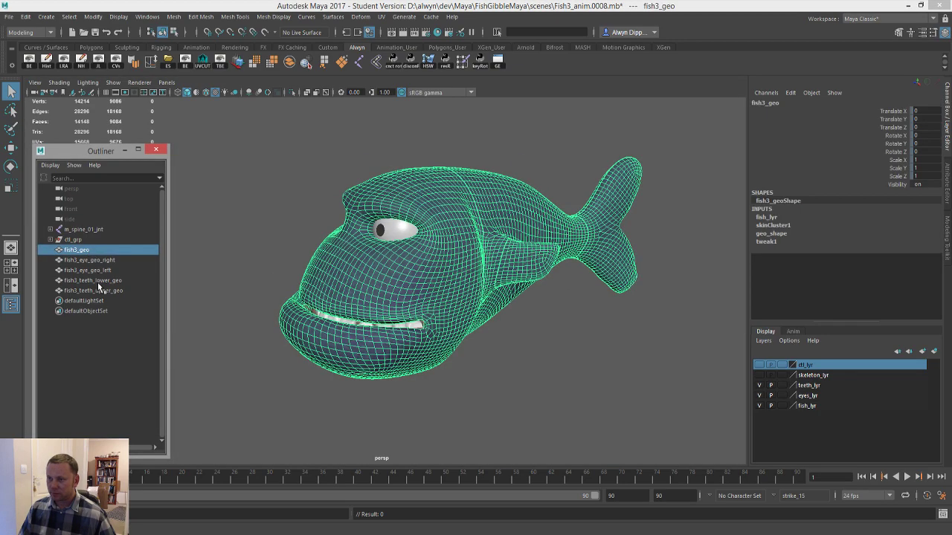
pyautogui.keyDown('shift'); pyautogui.click(102, 290); pyautogui.keyUp('shift')
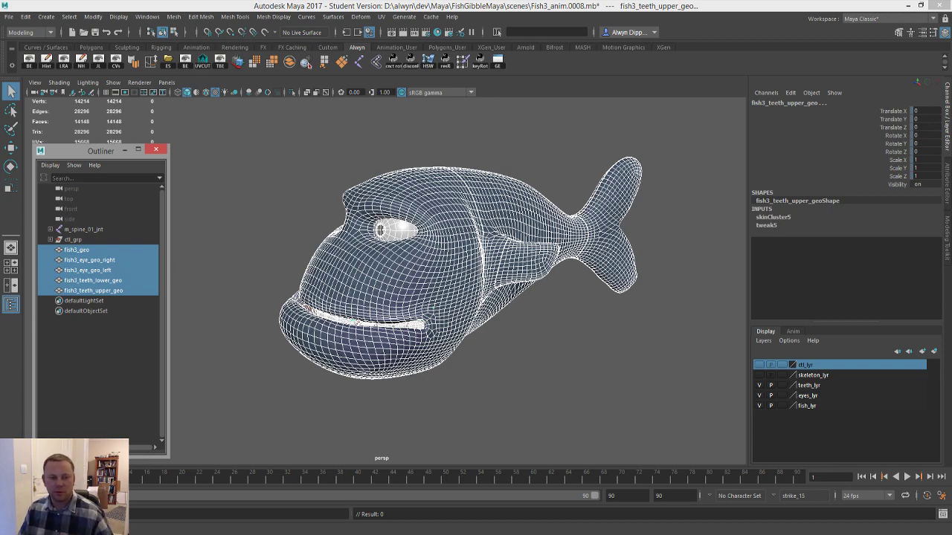
pyautogui.hotkey('alt', 'Tab')
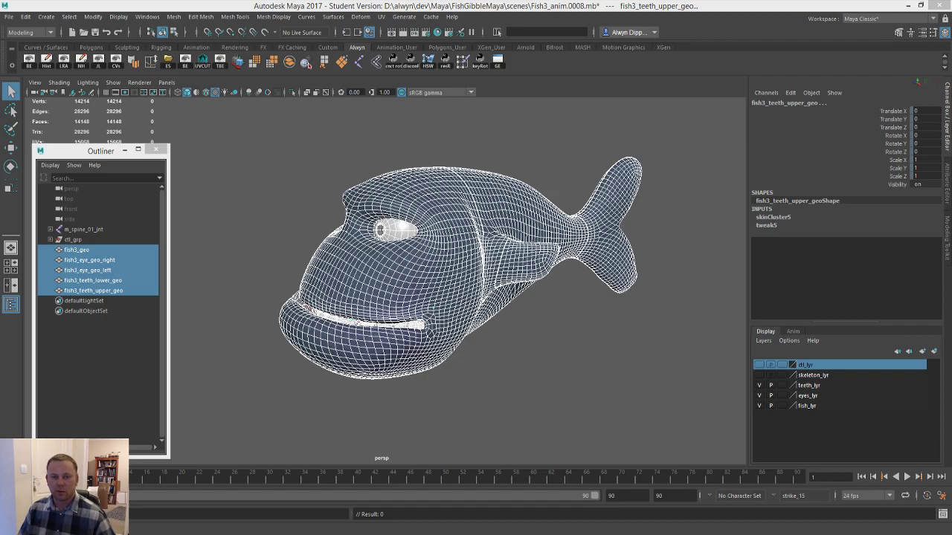
pyautogui.moveTo(319, 261)
pyautogui.keyDown('alt'); pyautogui.mouseDown()
pyautogui.moveTo(428, 262)
pyautogui.moveTo(325, 260)
pyautogui.mouseUp(); pyautogui.keyUp('alt')
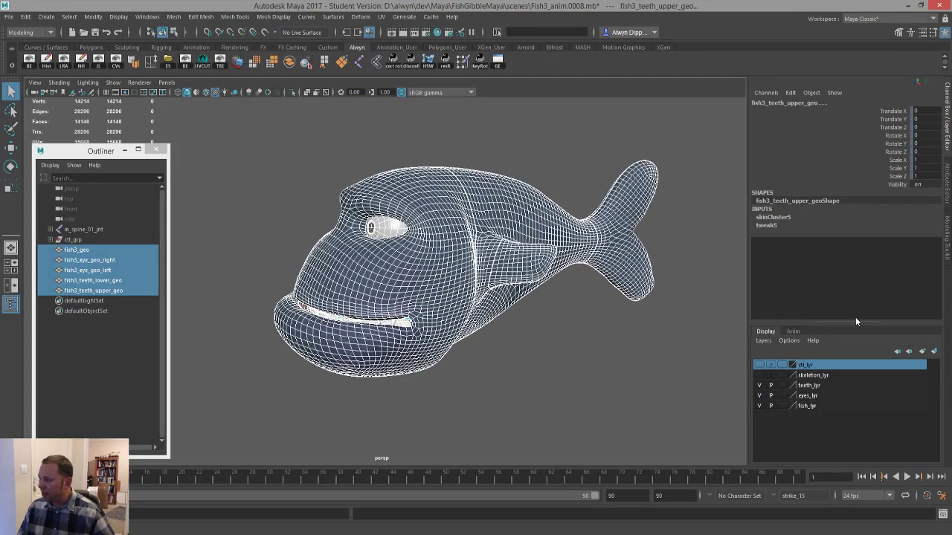
# - Activate the idle_90 animation layer and play it back to view the fish's motion
pyautogui.click(792, 331)
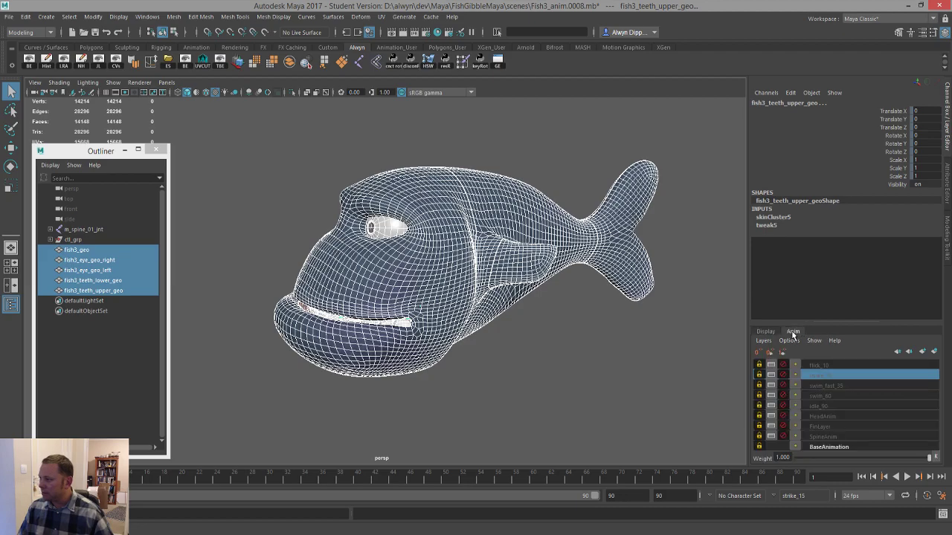
pyautogui.click(824, 408)
pyautogui.hotkey('alt', 'v')
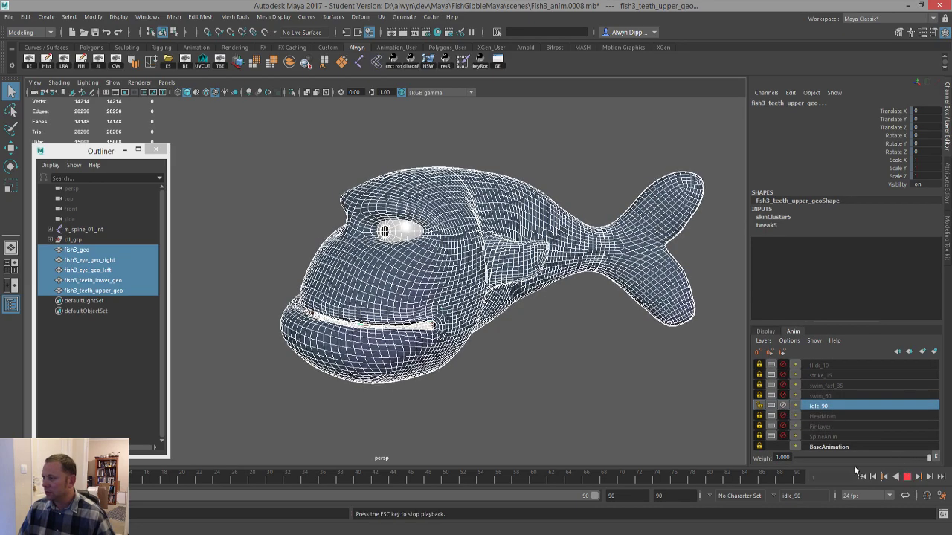
pyautogui.click(574, 385)
pyautogui.moveTo(574, 385)
pyautogui.keyDown('alt'); pyautogui.mouseDown()
pyautogui.moveTo(542, 309)
pyautogui.moveTo(590, 293)
pyautogui.moveTo(552, 322)
pyautogui.moveTo(484, 312)
pyautogui.mouseUp(); pyautogui.keyUp('alt')
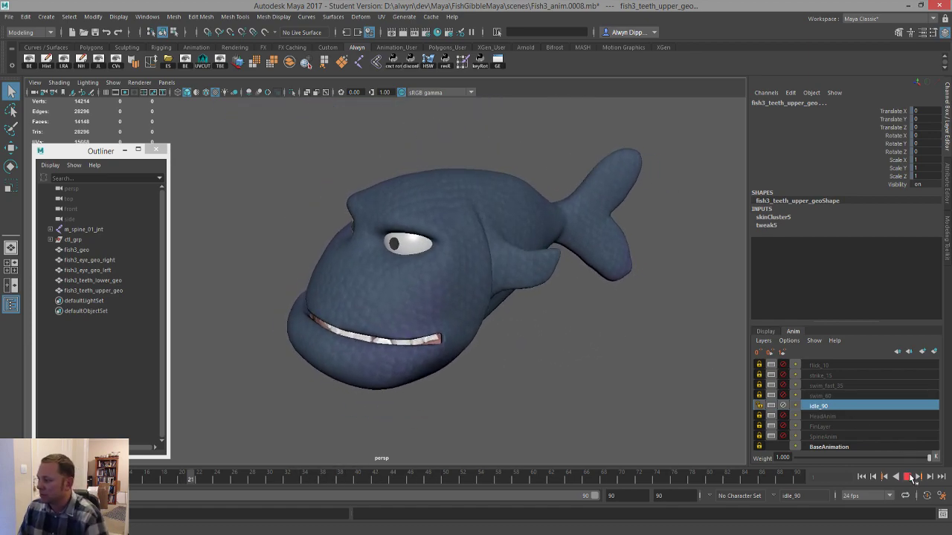
# - Stop the playback at the first frame and lock the idle_90 animation layer
pyautogui.click(908, 477)
pyautogui.click(861, 478)
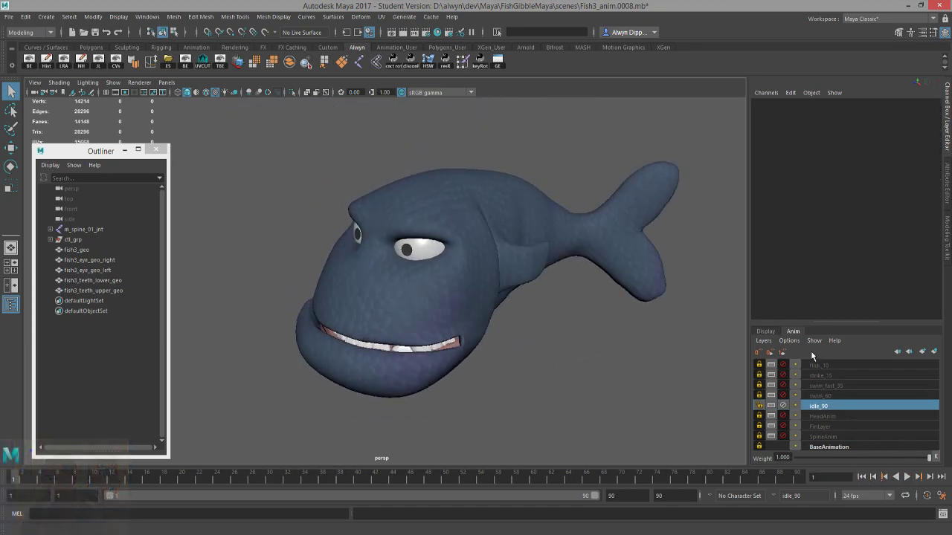
pyautogui.click(759, 405)
# - Temporarily hide the fish_lyr display layer to view the eyes and teeth meshes, and show it again
pyautogui.click(765, 331)
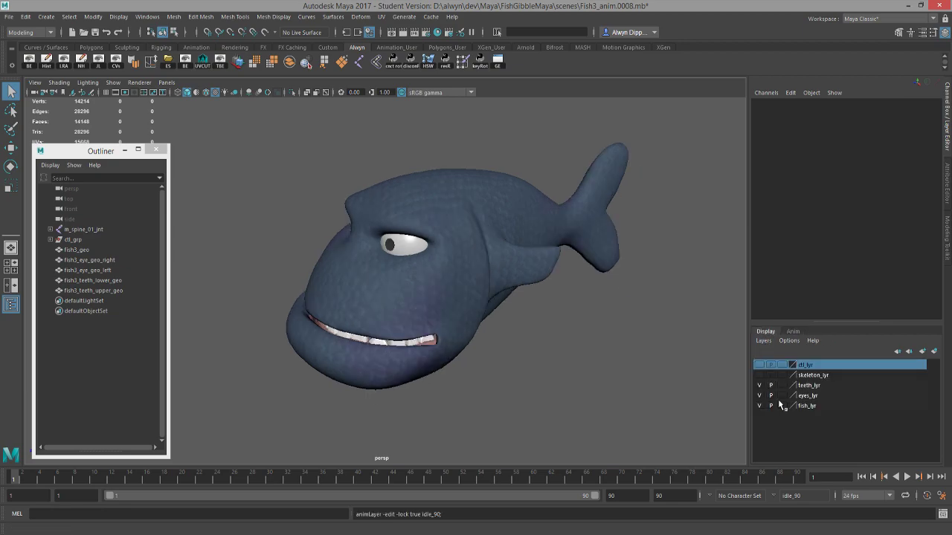
pyautogui.click(759, 406)
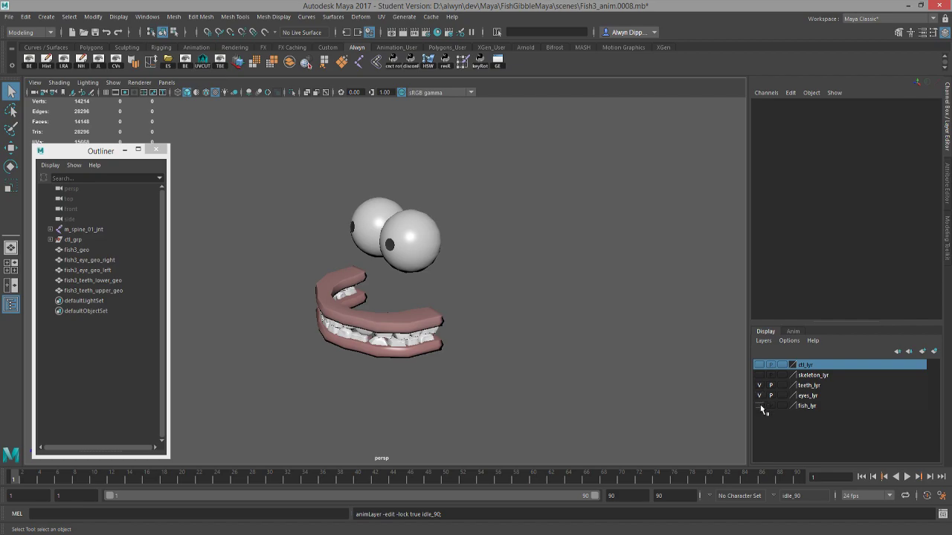
pyautogui.click(759, 406)
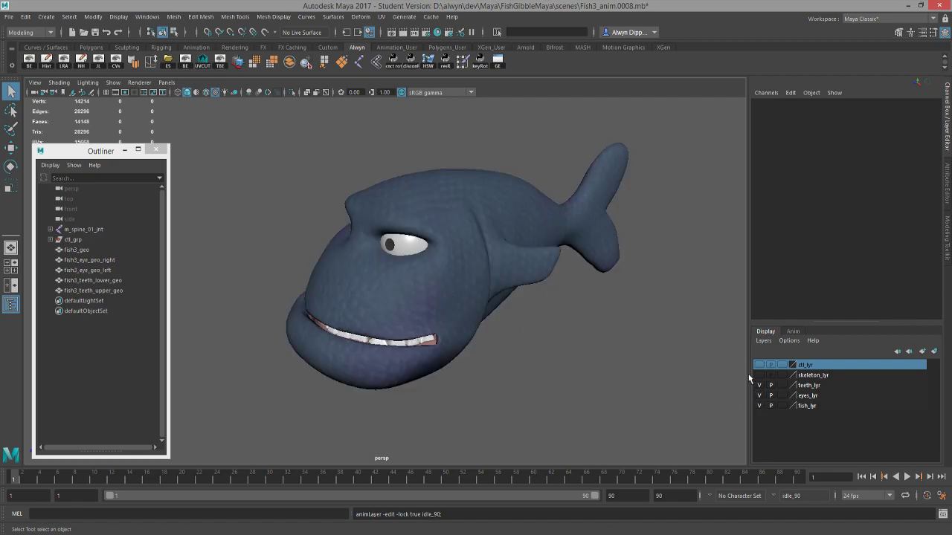
# - Show the skeleton_lyr display layer and toggle the viewport's X-ray display to inspect the fish's joints
pyautogui.click(759, 375)
pyautogui.click(320, 91)
pyautogui.click(324, 92)
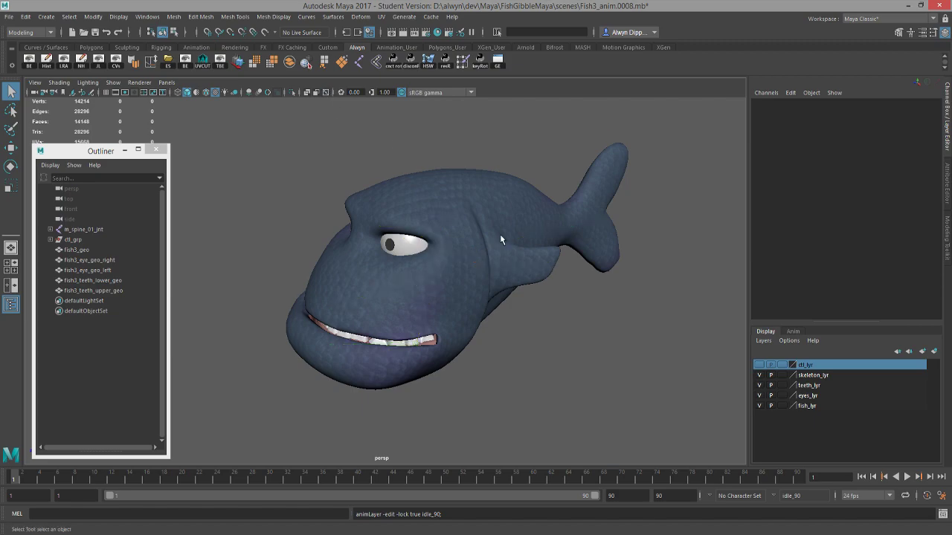
# - Show the ctl_lyr display layer to view the rig controls around the fish, and hide it again
pyautogui.click(760, 365)
pyautogui.keyDown('alt'); pyautogui.moveTo(550, 368); pyautogui.dragTo(362, 365); pyautogui.keyUp('alt')
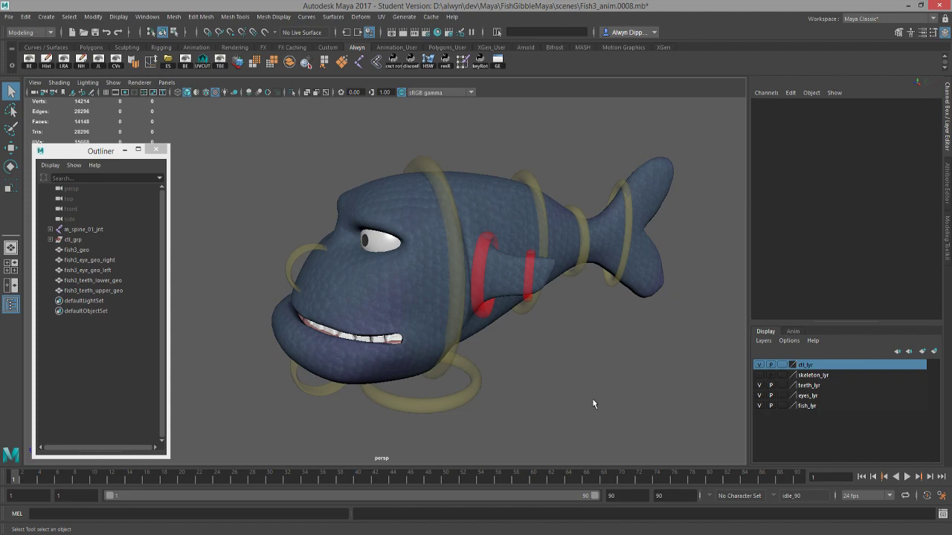
pyautogui.click(760, 364)
pyautogui.keyDown('alt'); pyautogui.moveTo(691, 357); pyautogui.dragTo(455, 349); pyautogui.keyUp('alt')
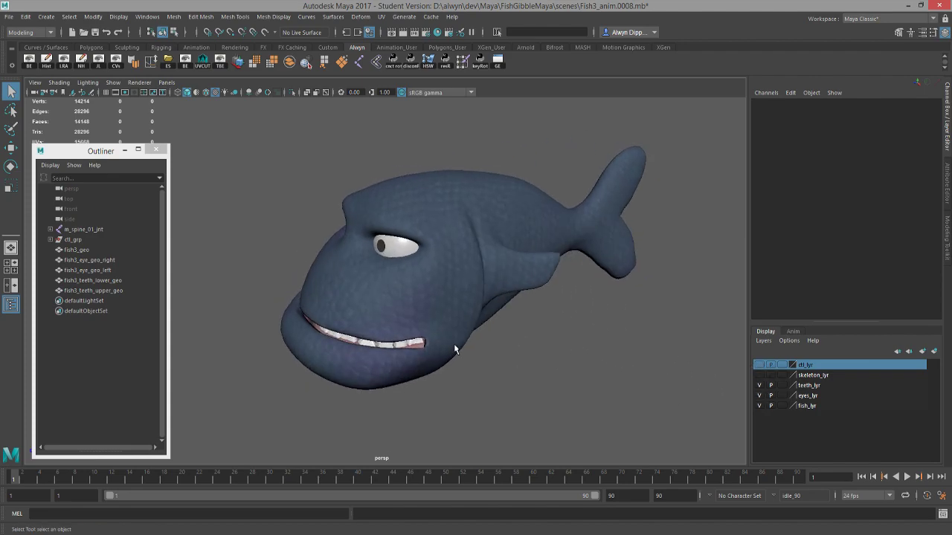
# - Select the meshes from fish3_geo through fish3_teeth_upper_geo and open the options for generating LOD meshes
pyautogui.click(102, 252)
pyautogui.keyDown('shift'); pyautogui.click(114, 290); pyautogui.keyUp('shift')
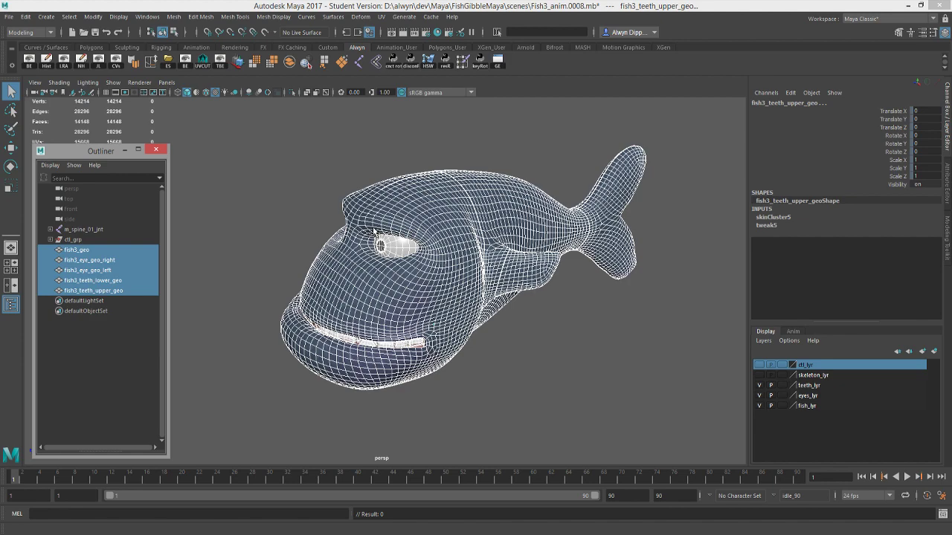
pyautogui.click(25, 16)
pyautogui.moveTo(88, 235)
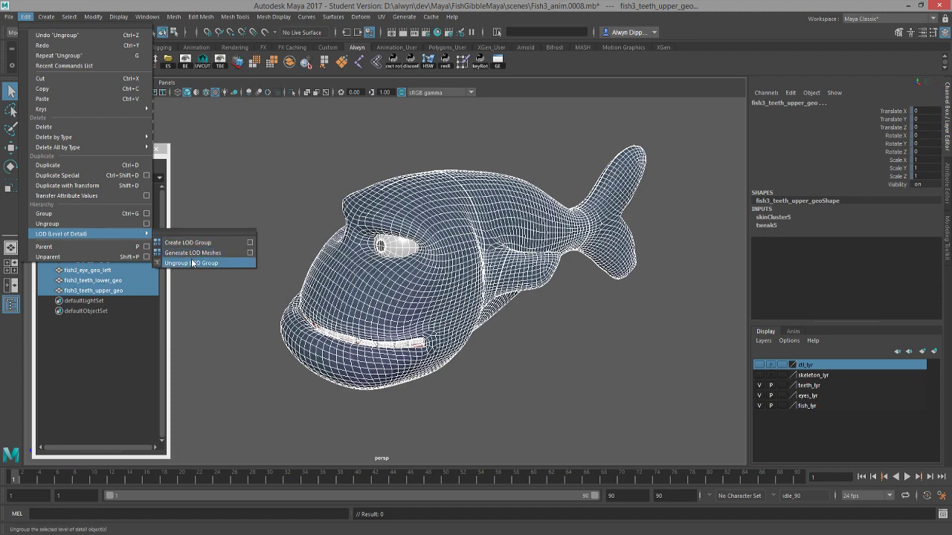
pyautogui.click(251, 254)
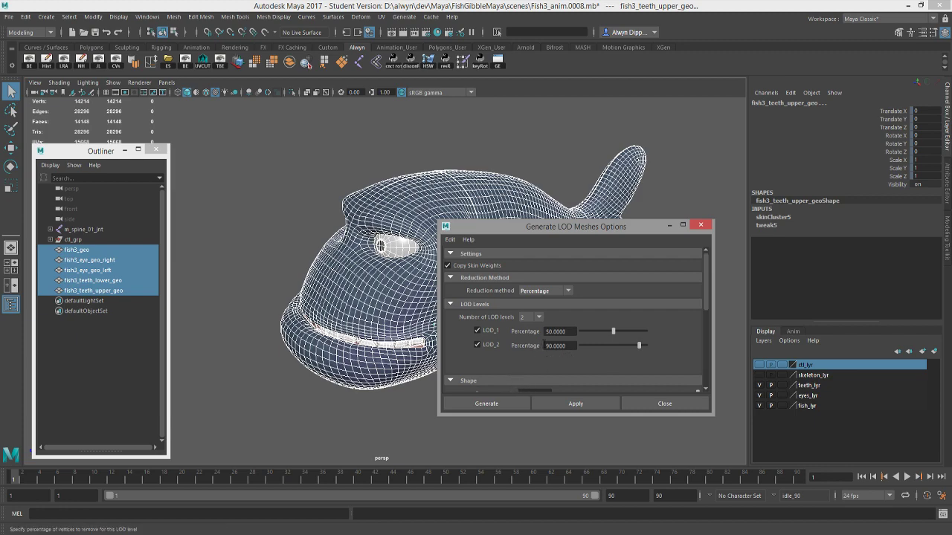
# - Review the reduction settings and generate two LOD levels at 50 and 90 percent with Copy Skin Weights enabled
pyautogui.scroll(-5, 549, 346)
pyautogui.scroll(4, 588, 345)
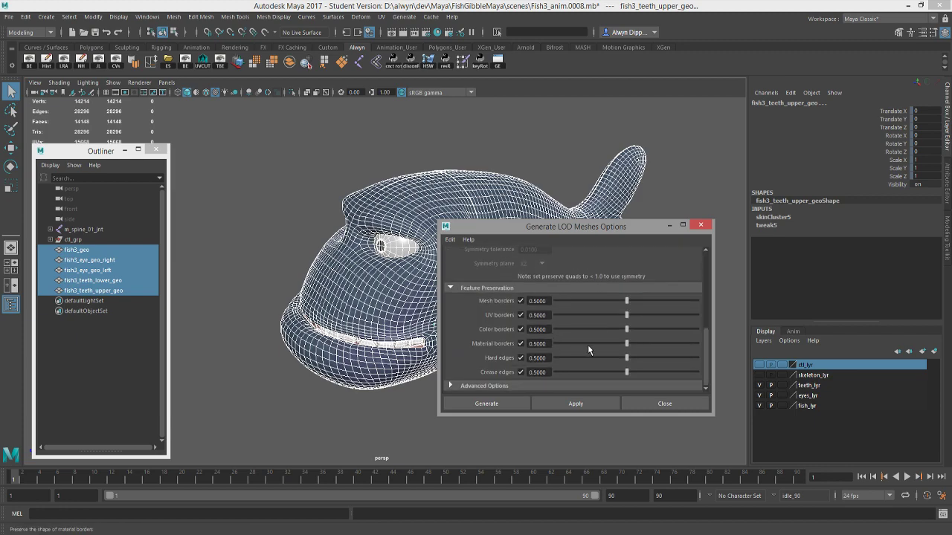
pyautogui.scroll(3, 588, 344)
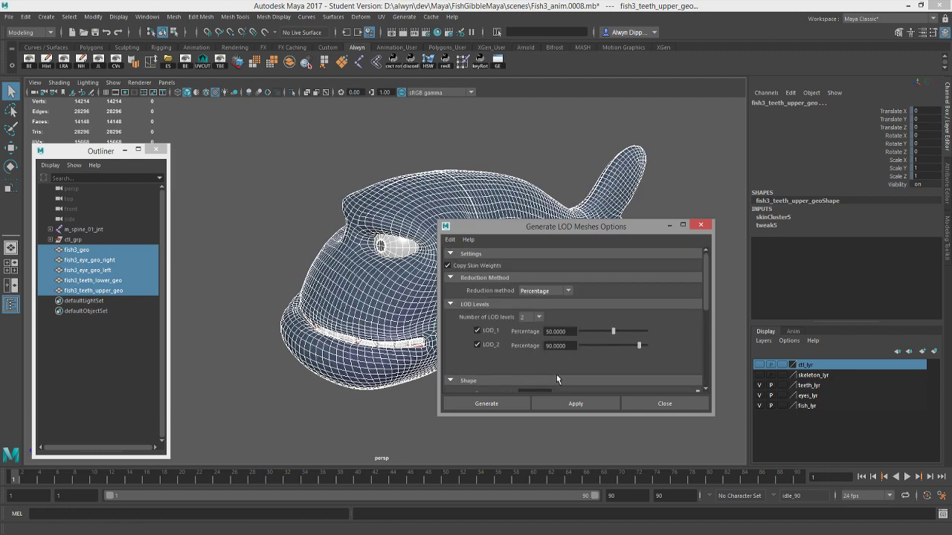
pyautogui.click(491, 403)
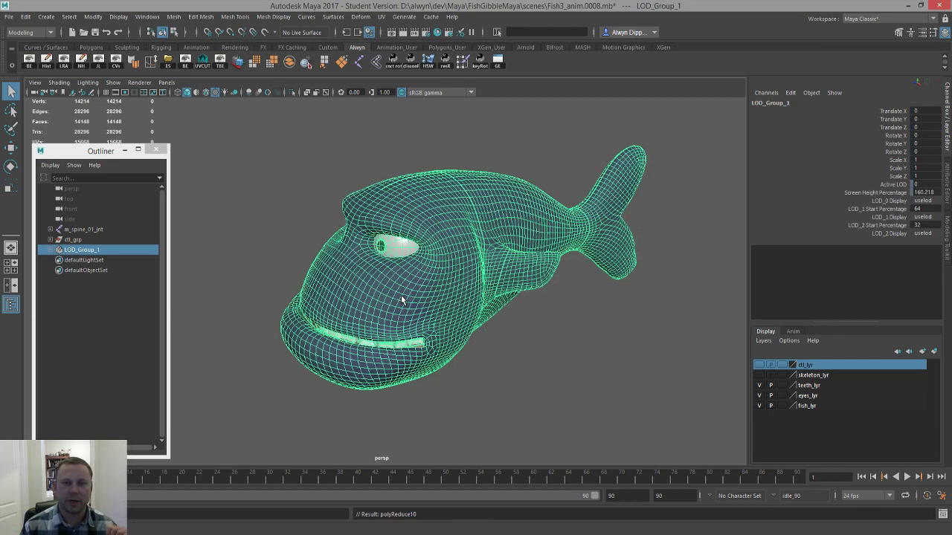
# - Preview how the generated LOD group switches with viewing distance, and save the scene
pyautogui.click(515, 365)
pyautogui.scroll(-10, 490, 331)
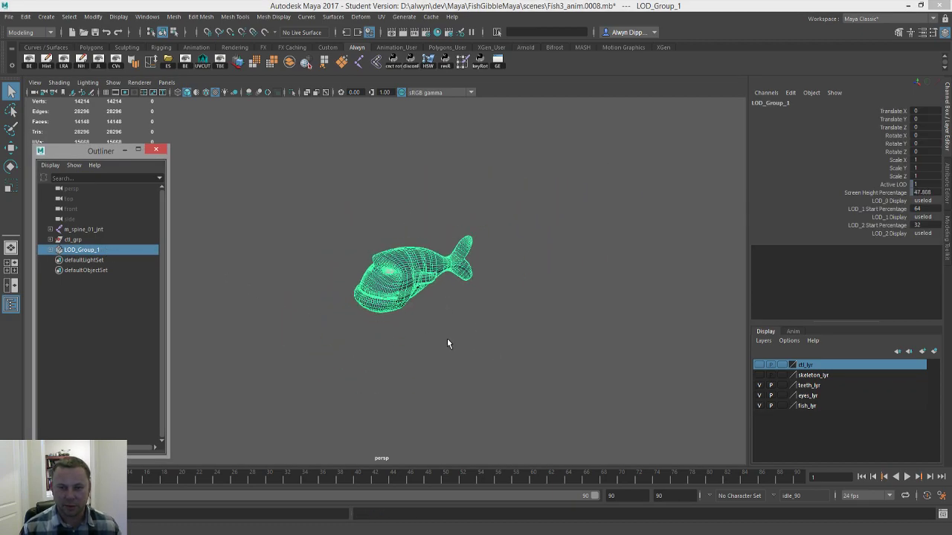
pyautogui.scroll(8, 443, 333)
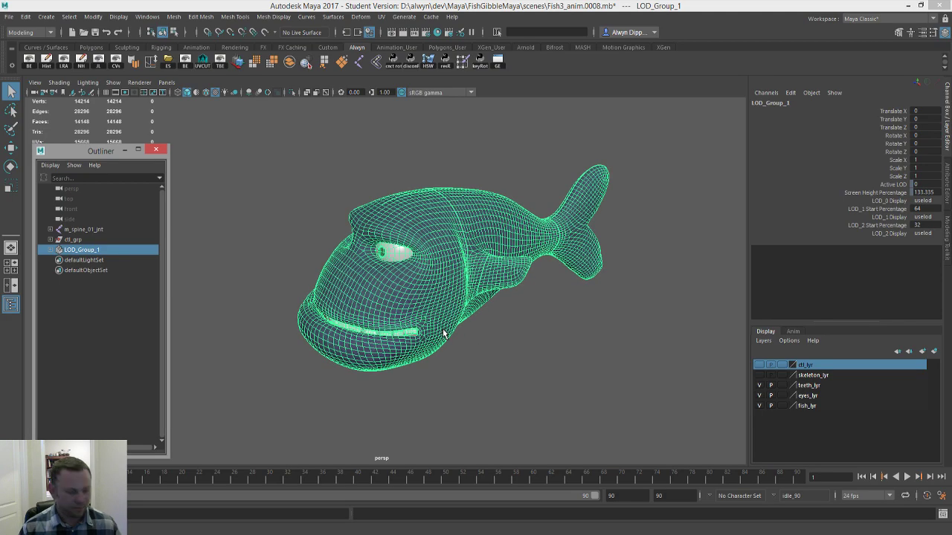
pyautogui.hotkey('ctrl', 's')
pyautogui.click(450, 280)
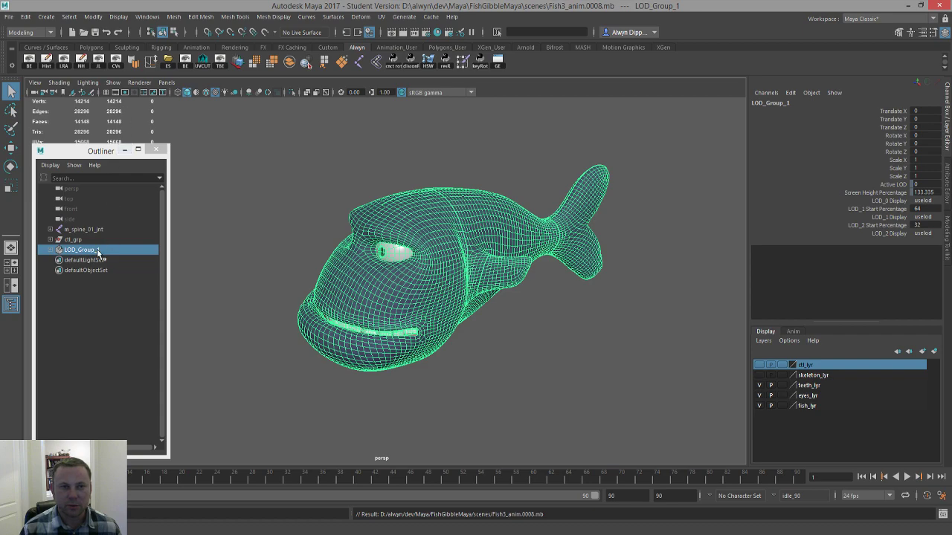
# - Expand LOD_Group_1 and its LOD_0, LOD_1 and LOD_2 groups to view the meshes in each
pyautogui.click(50, 250)
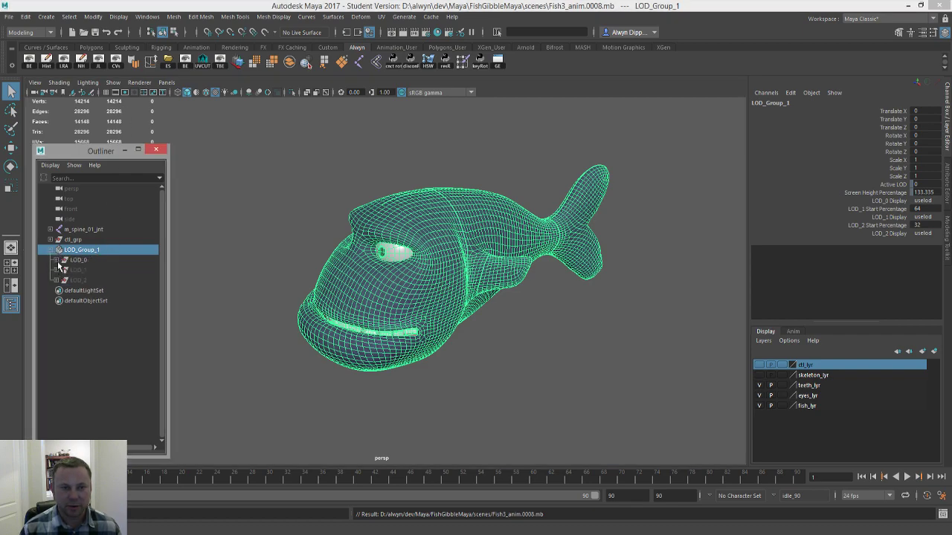
pyautogui.click(55, 261)
pyautogui.click(56, 321)
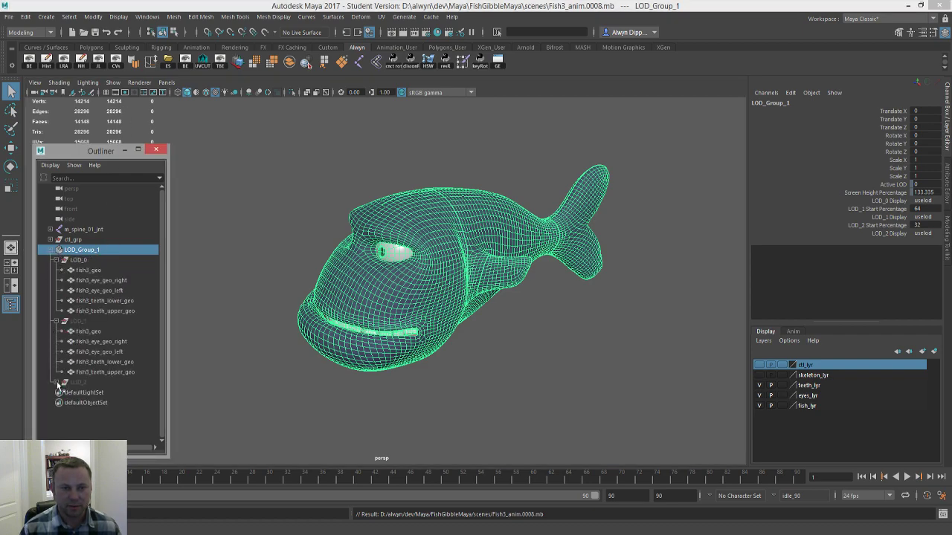
pyautogui.click(56, 382)
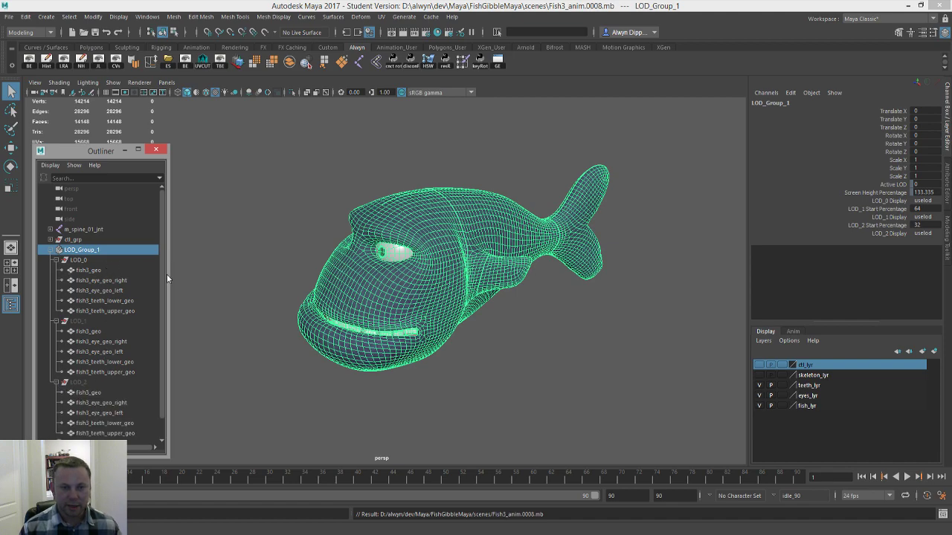
# - Compare the active LOD group and polygon counts as the fish is viewed from near and far
pyautogui.scroll(-5, 502, 294)
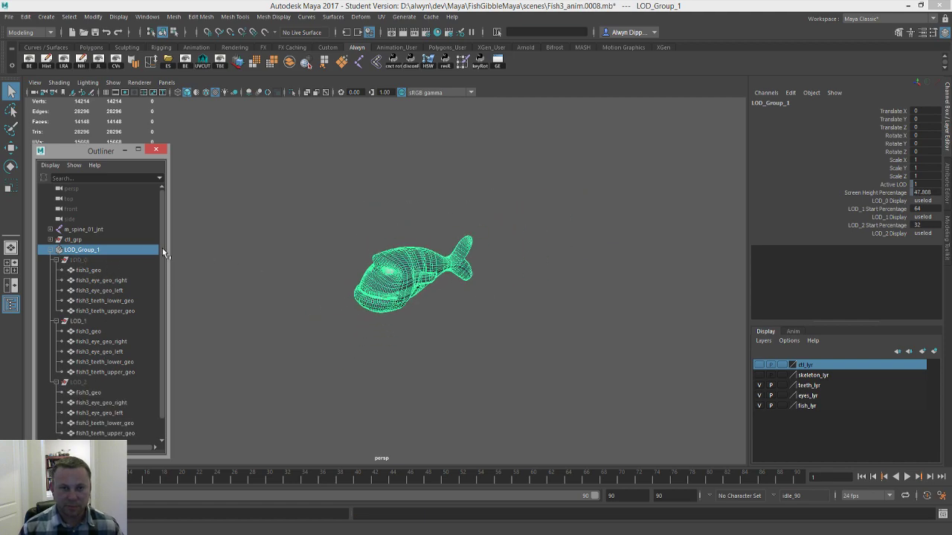
pyautogui.scroll(5, 428, 330)
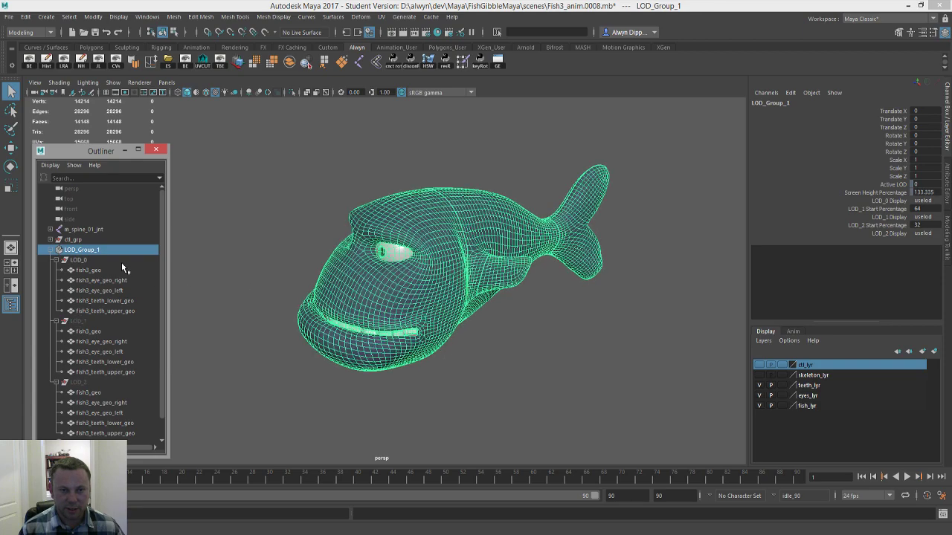
pyautogui.scroll(-5, 491, 290)
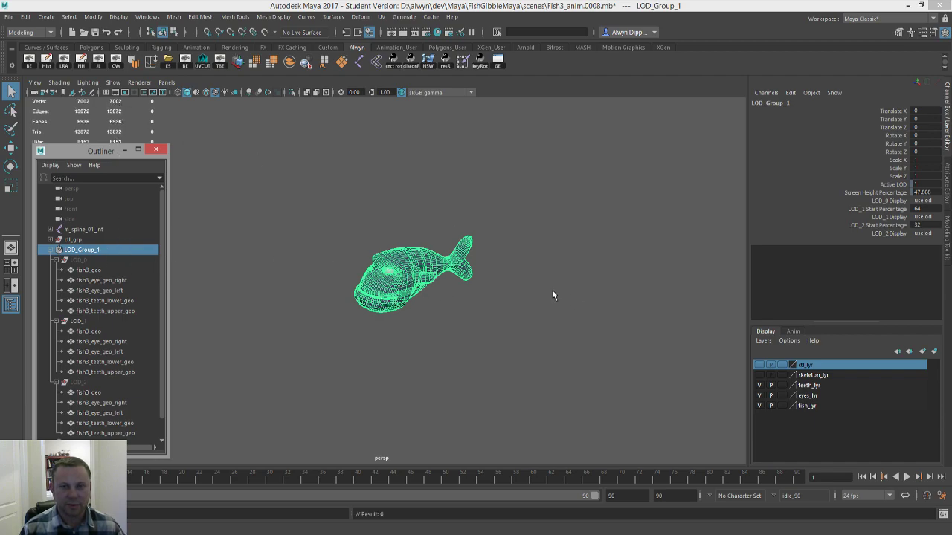
pyautogui.scroll(-3, 503, 272)
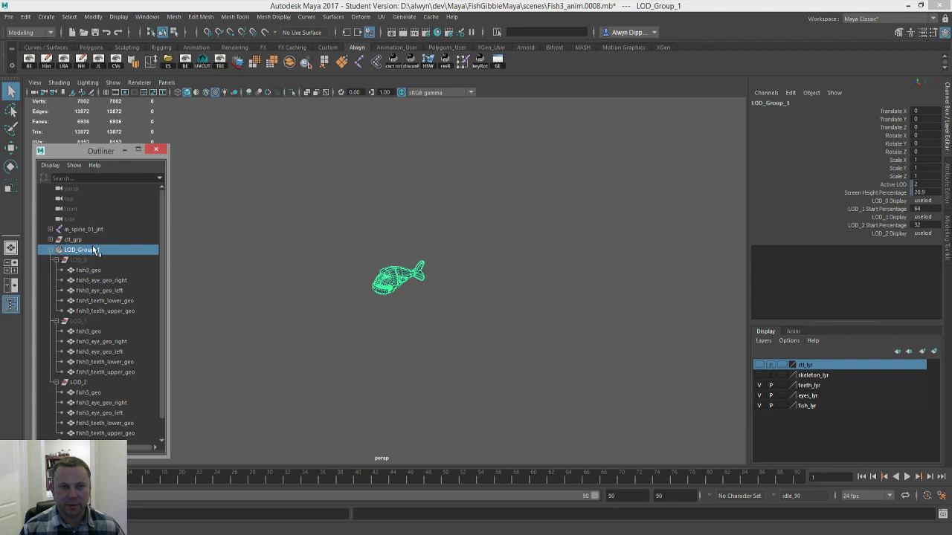
pyautogui.scroll(5, 390, 245)
pyautogui.scroll(-2, 438, 267)
pyautogui.scroll(4, 435, 283)
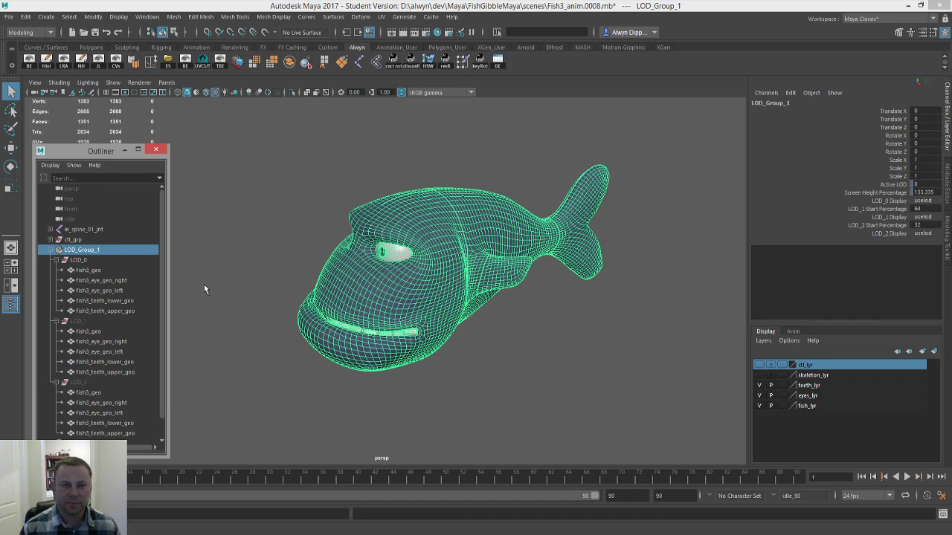
# - Collapse the LOD hierarchy and add m_spine_01_jnt to the selection alongside LOD_Group_1
pyautogui.click(56, 260)
pyautogui.click(56, 270)
pyautogui.click(55, 280)
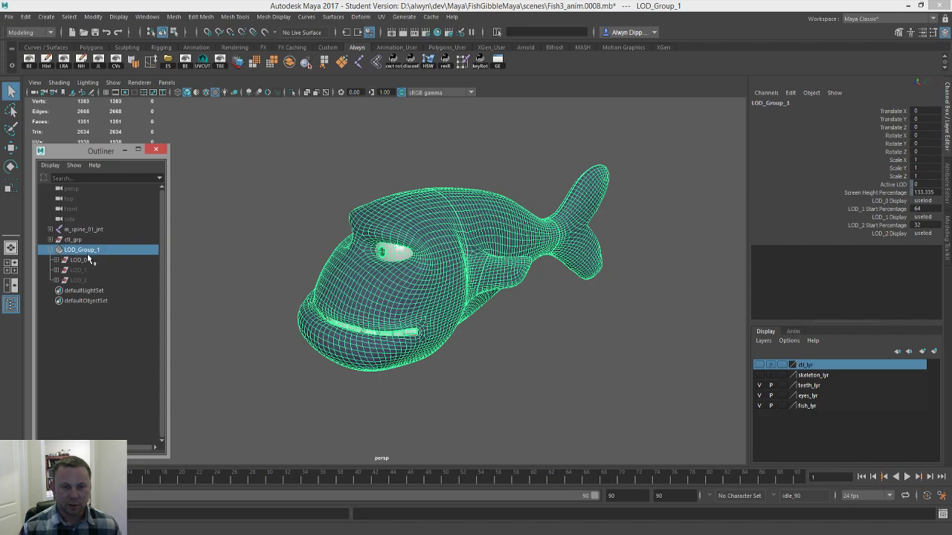
pyautogui.click(50, 250)
pyautogui.keyDown('ctrl'); pyautogui.click(98, 231); pyautogui.keyUp('ctrl')
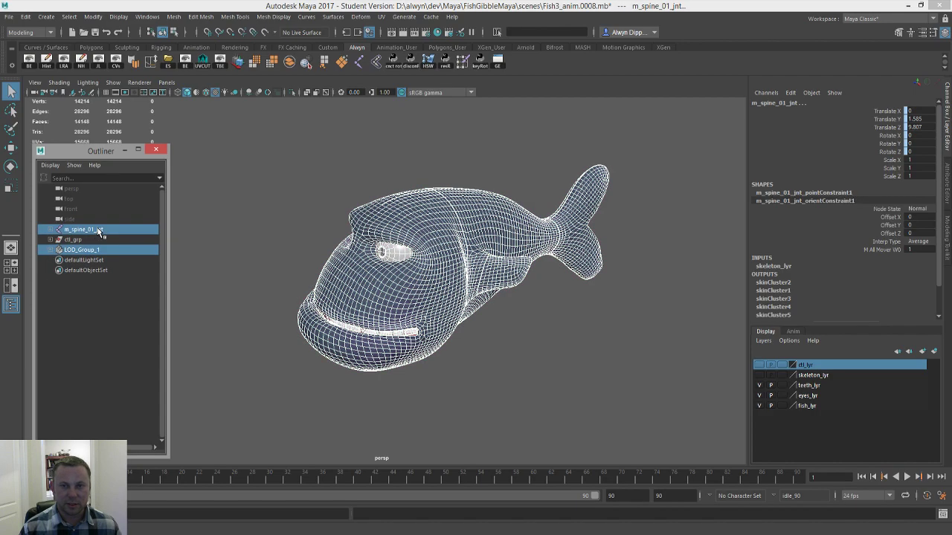
# - Set up an FBX export of the selection into the assets/fish3 folder with the file name fish3_skm
pyautogui.click(171, 64)
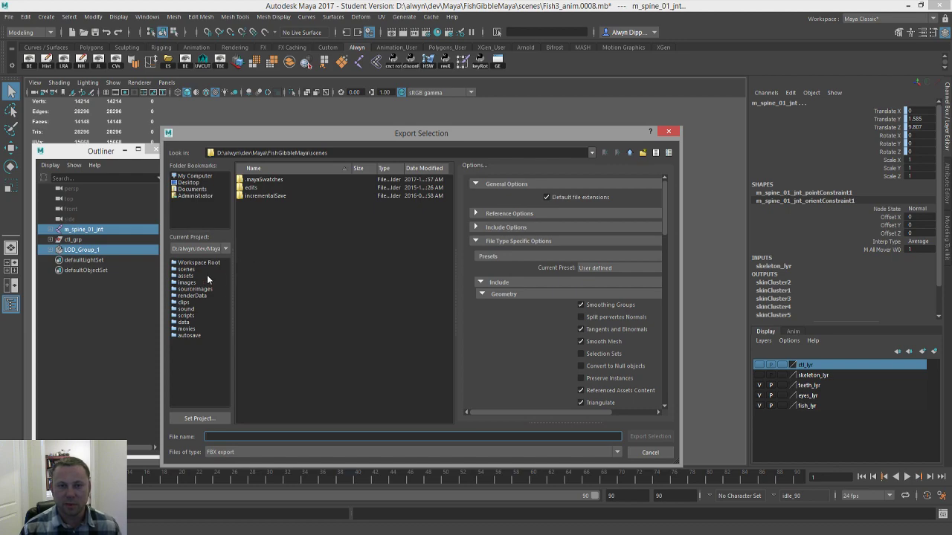
pyautogui.click(192, 275)
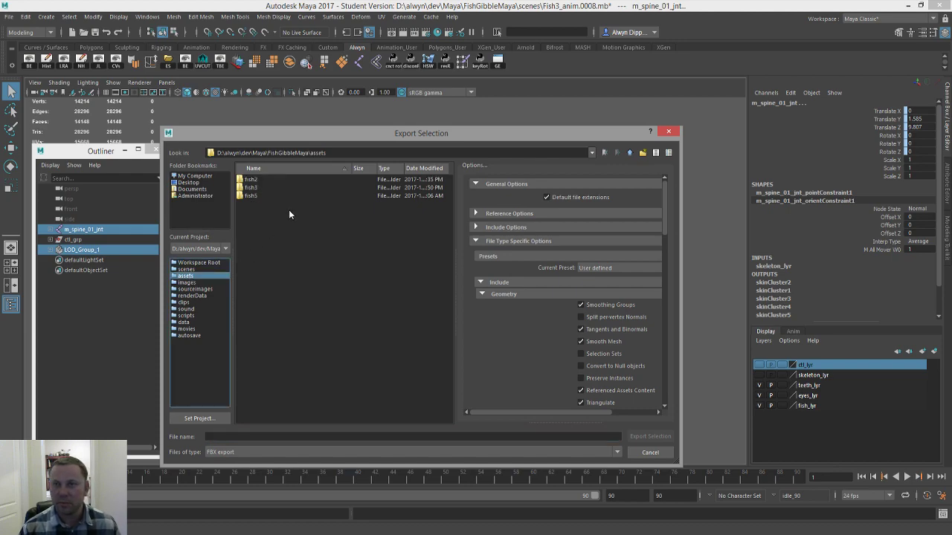
pyautogui.doubleClick(253, 187)
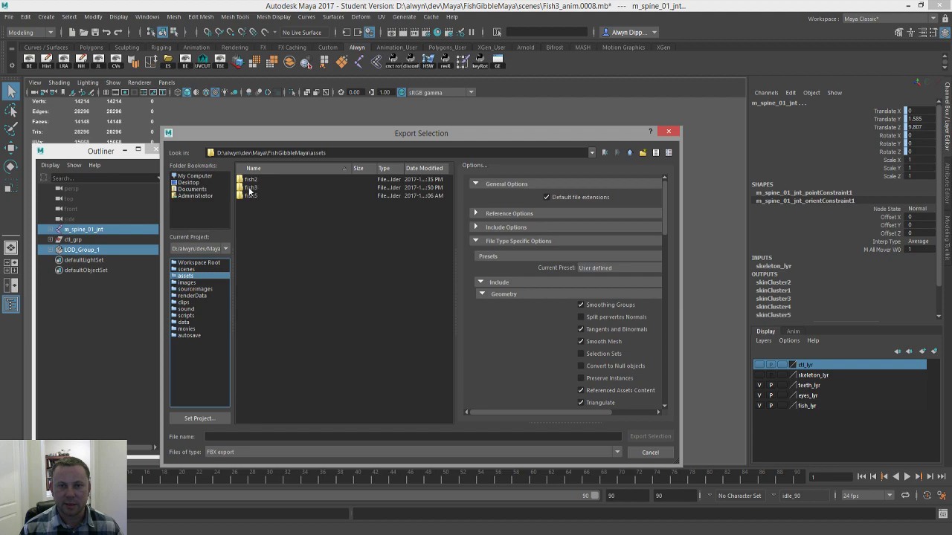
pyautogui.click(274, 436)
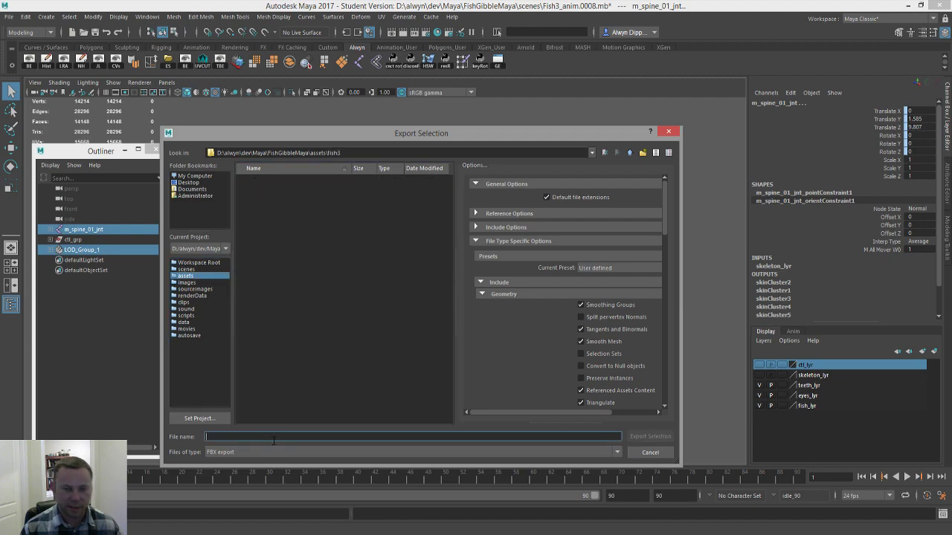
pyautogui.write('fish3_skm')
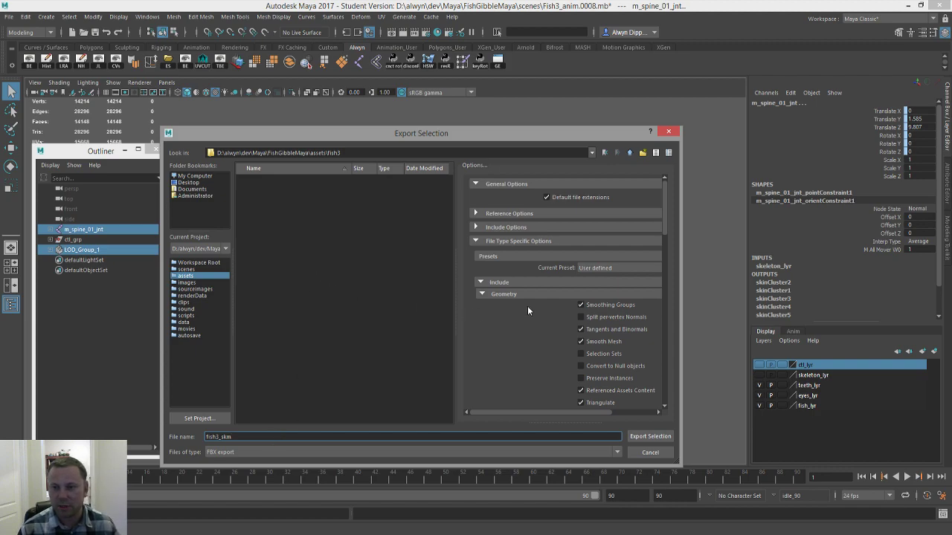
# - Check the geometry, animation and deformed model options, and export the selection
pyautogui.scroll(-6, 595, 308)
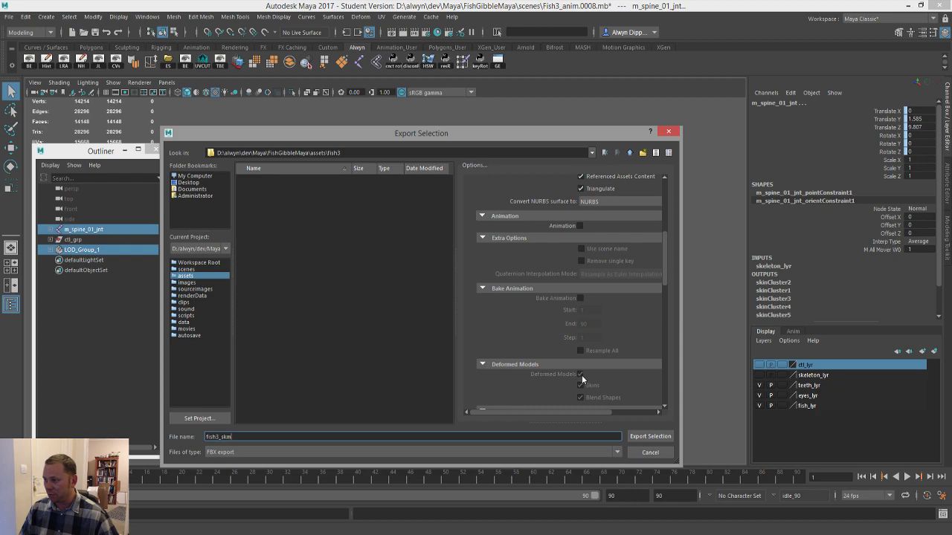
pyautogui.scroll(2, 572, 302)
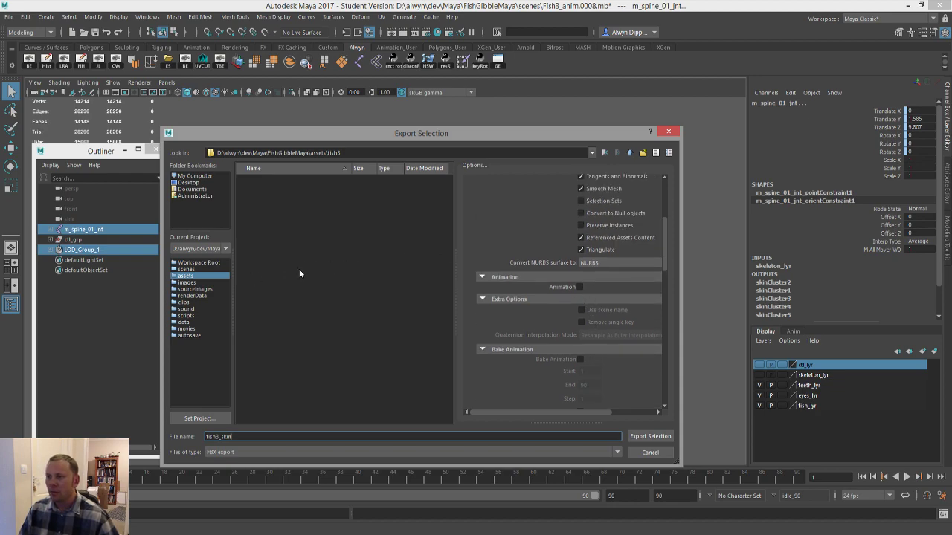
pyautogui.click(651, 437)
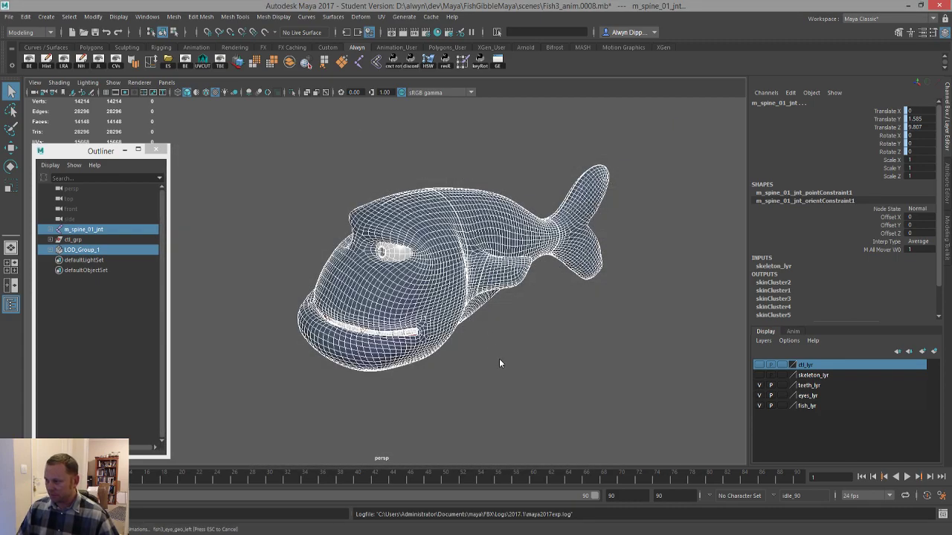
pyautogui.click(499, 466)
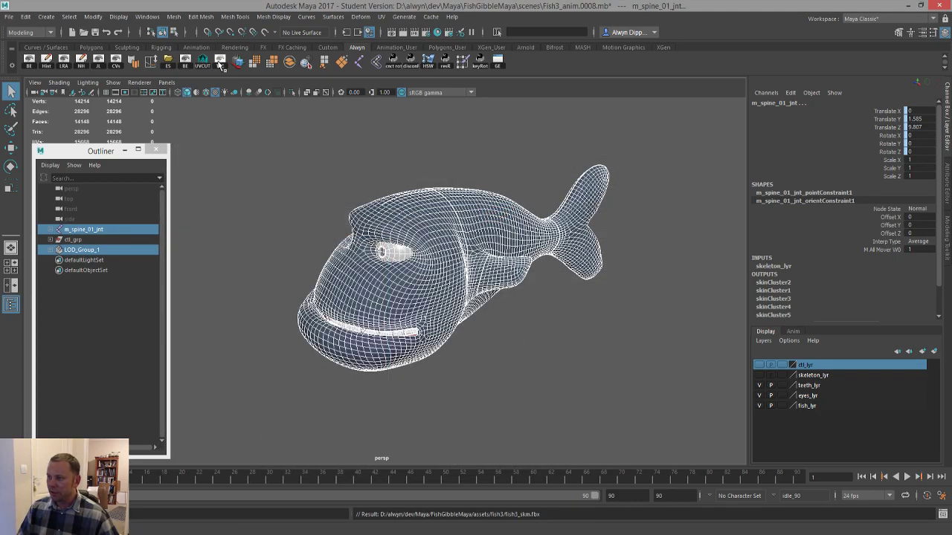
# - View the fish's blend shapes in the Shape Editor and close it
pyautogui.click(147, 16)
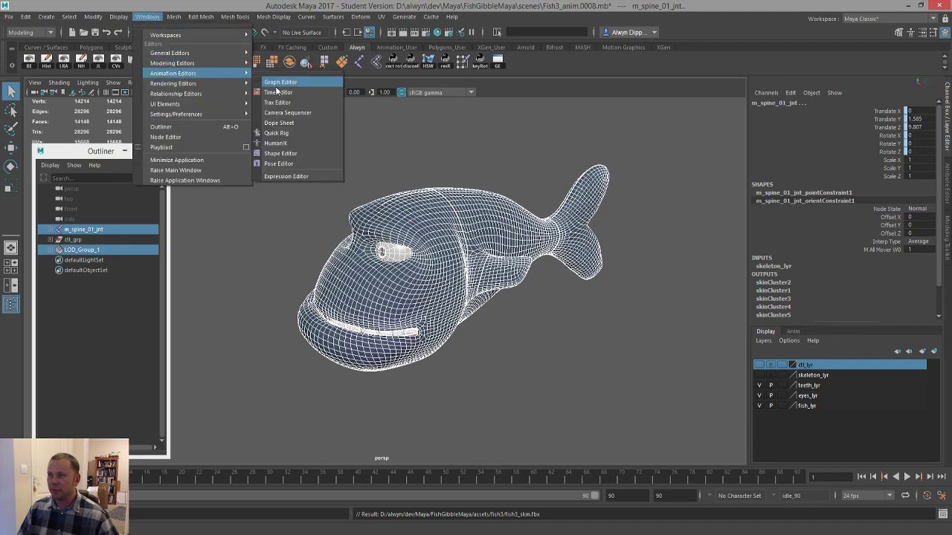
pyautogui.click(306, 154)
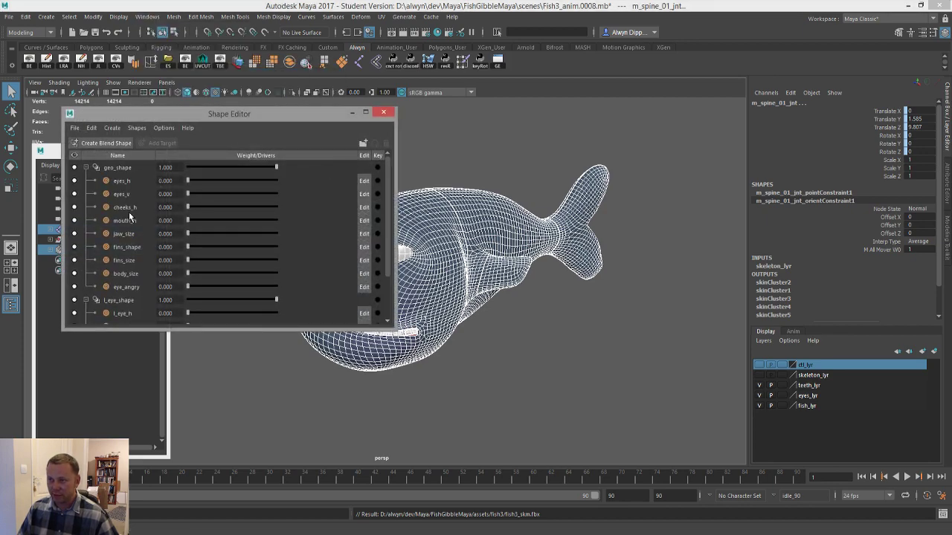
pyautogui.click(383, 113)
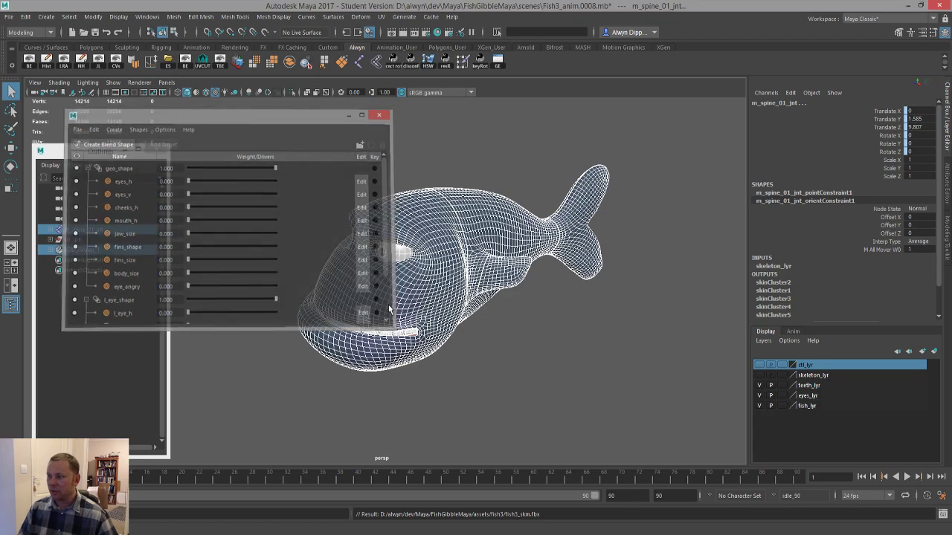
# - Switch to Unreal Engine and delete all the fish2 assets from the test folder
pyautogui.hotkey('alt', 'Tab')
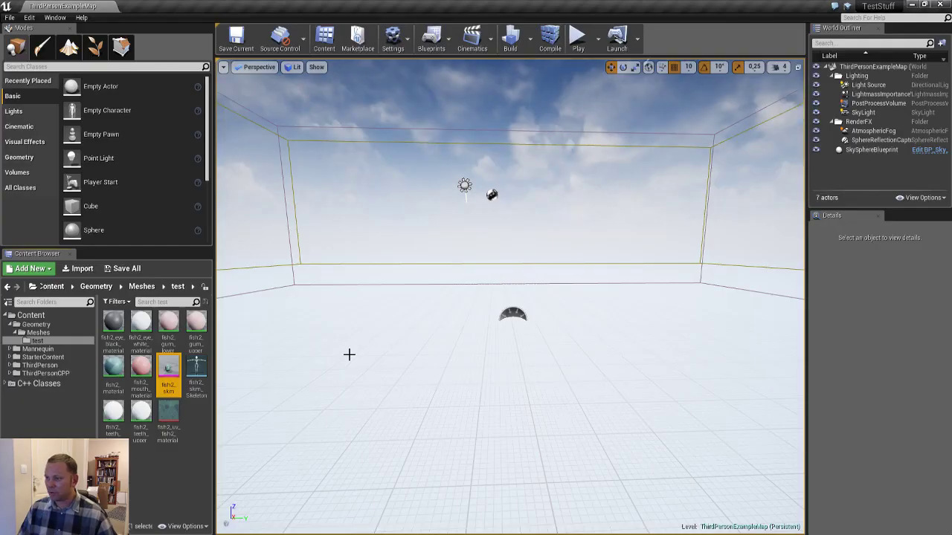
pyautogui.click(113, 321)
pyautogui.keyDown('shift'); pyautogui.click(169, 414); pyautogui.keyUp('shift')
pyautogui.press('Delete')
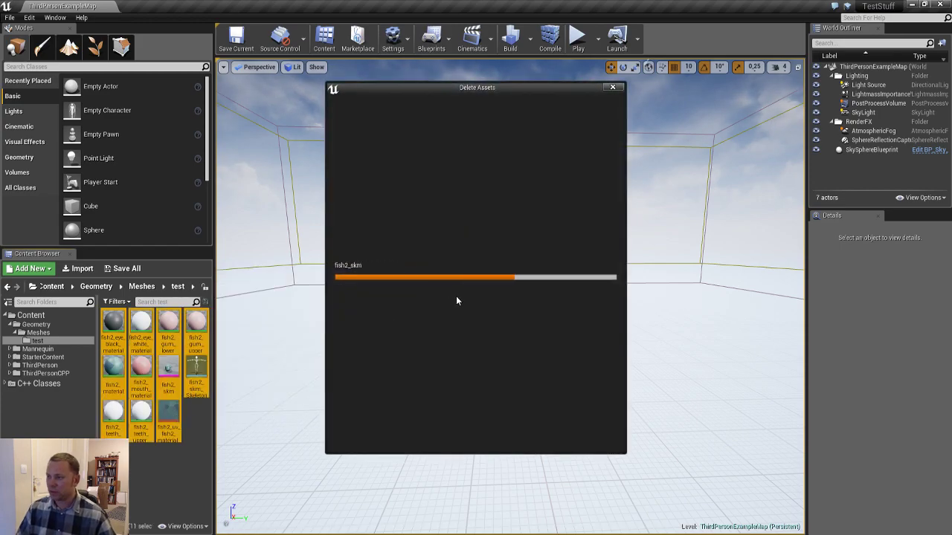
pyautogui.click(430, 436)
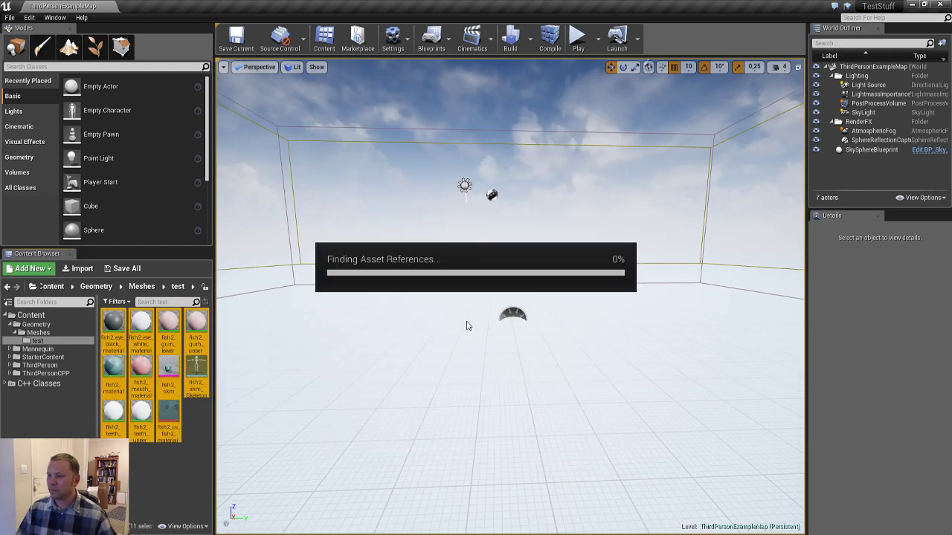
# - Switch to File Explorer and look through the assets folder for the exported fish files
pyautogui.hotkey('alt', 'Tab')
pyautogui.hotkey('alt', 'Tab')
pyautogui.hotkey('alt', 'Tab')
pyautogui.hotkey('alt', 'Tab')
pyautogui.hotkey('alt', 'Tab')
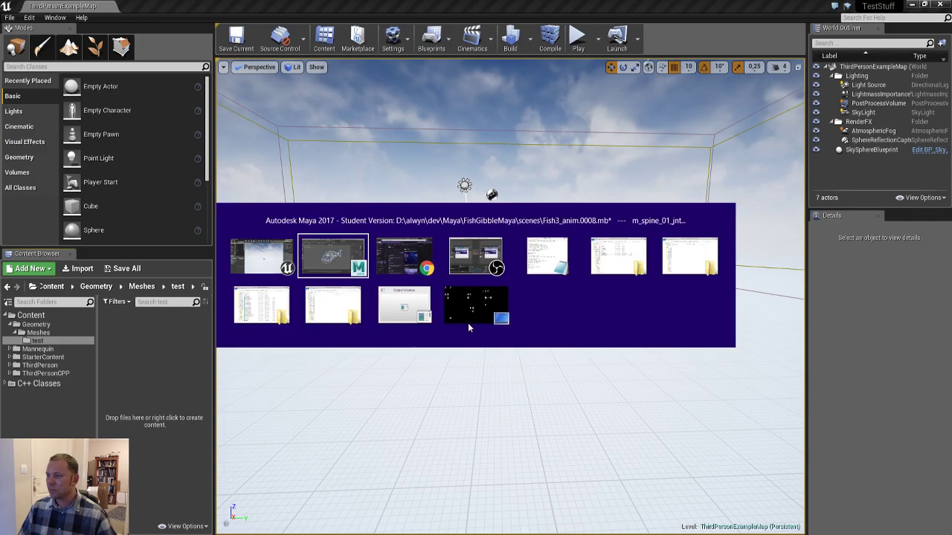
pyautogui.hotkey('alt', 'Tab')
pyautogui.hotkey('alt', 'Tab')
pyautogui.hotkey('alt', 'Tab')
pyautogui.hotkey('alt', 'Tab')
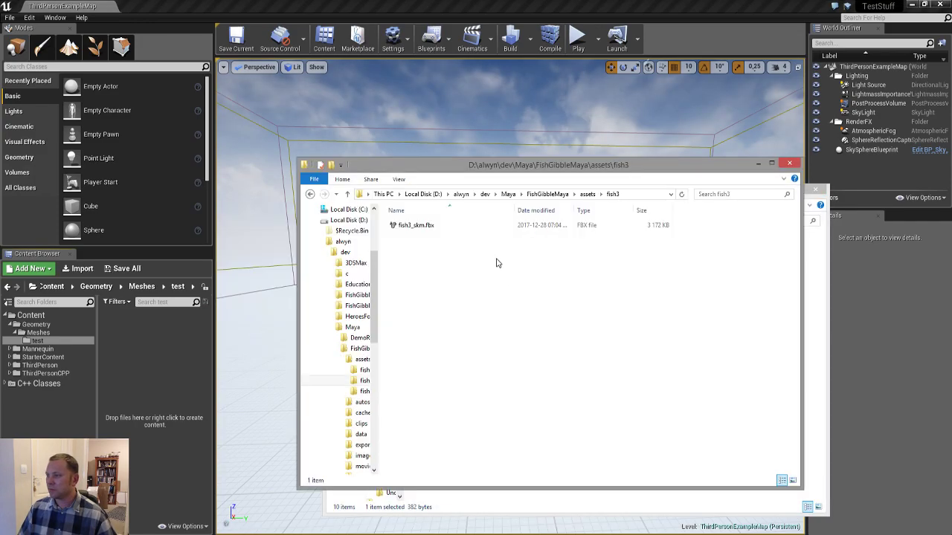
pyautogui.click(588, 194)
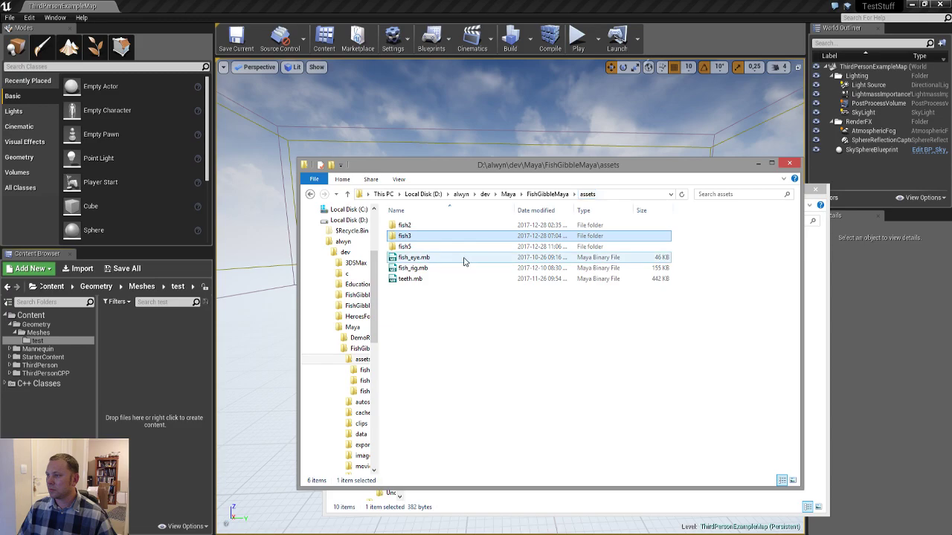
pyautogui.click(436, 248)
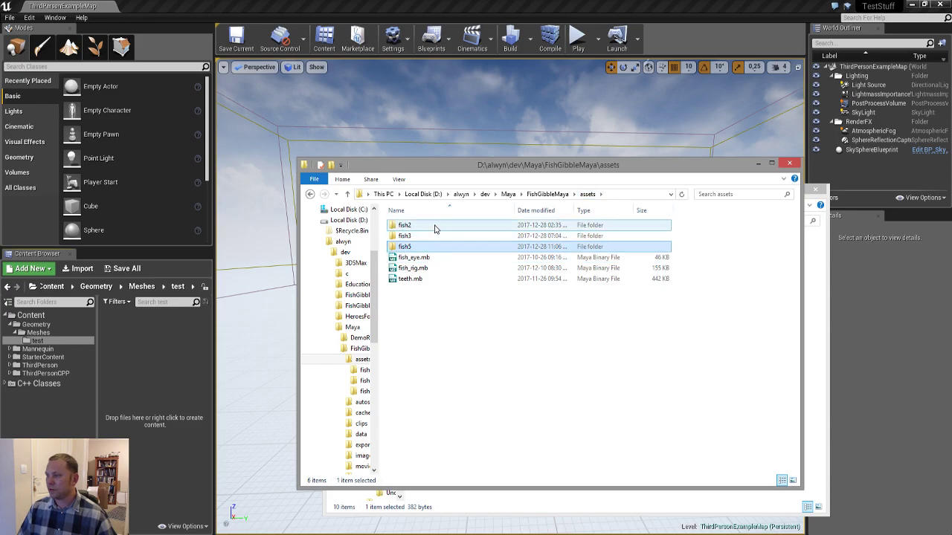
pyautogui.hotkey('alt', 'Tab')
pyautogui.hotkey('alt', 'Tab')
pyautogui.hotkey('alt', 'Tab')
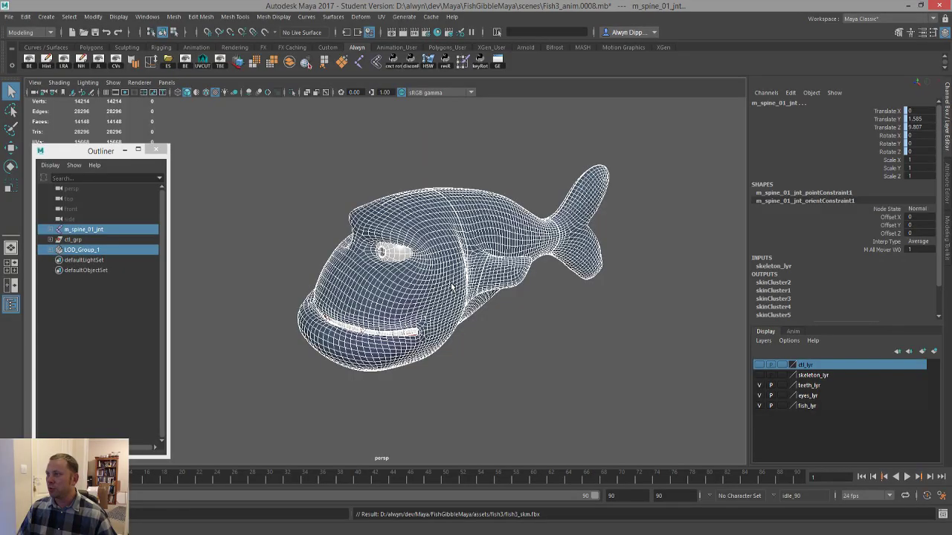
pyautogui.hotkey('alt', 'Tab')
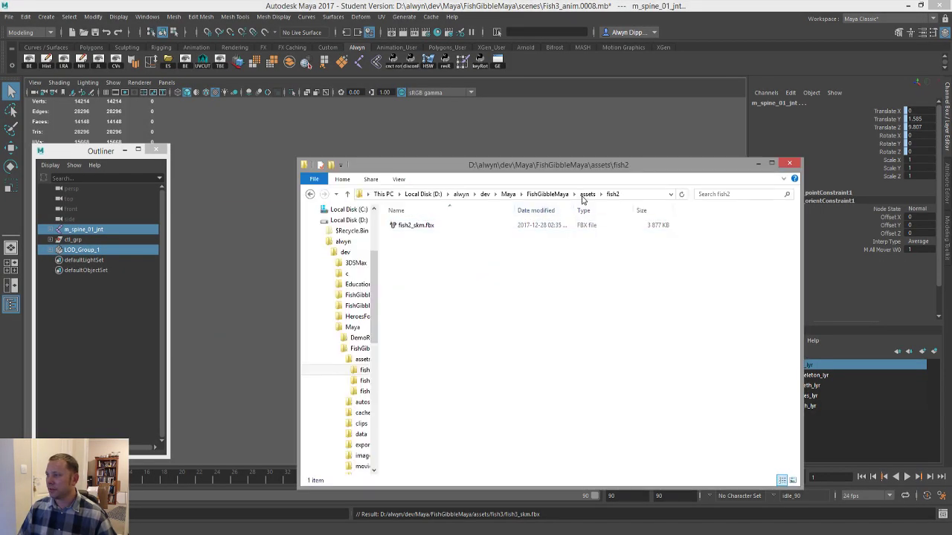
# - Import fish3_skm.fbx from the assets/fish3 folder into Unreal Engine's test folder as a skeletal mesh with morph targets and mesh LODs
pyautogui.click(588, 194)
pyautogui.click(506, 226)
pyautogui.doubleClick(457, 235)
pyautogui.moveTo(413, 226); pyautogui.dragTo(156, 357)
pyautogui.hotkey('alt', 'Tab')
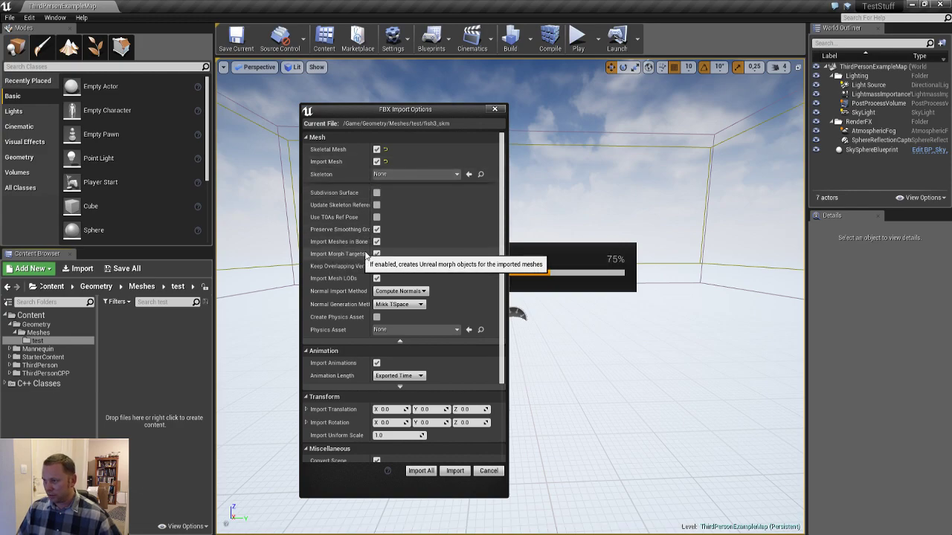
pyautogui.click(453, 471)
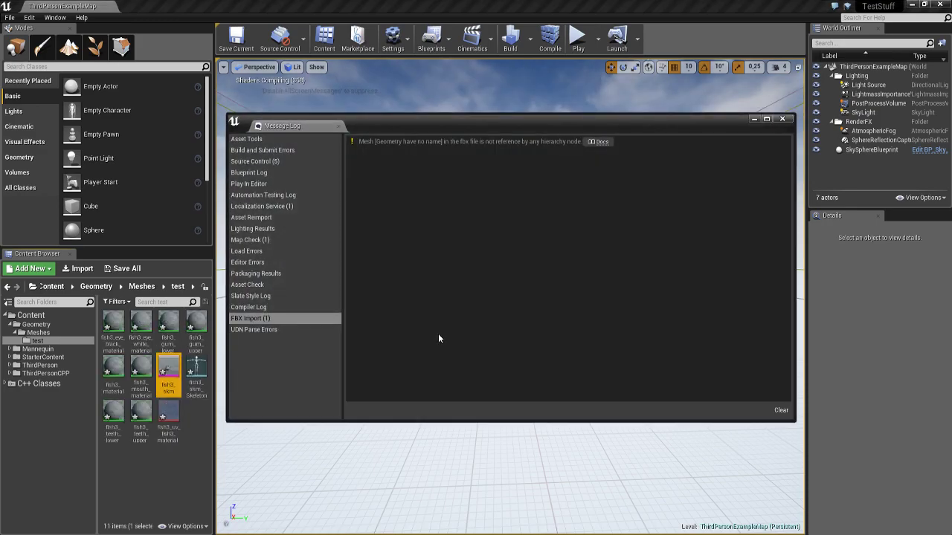
pyautogui.click(782, 119)
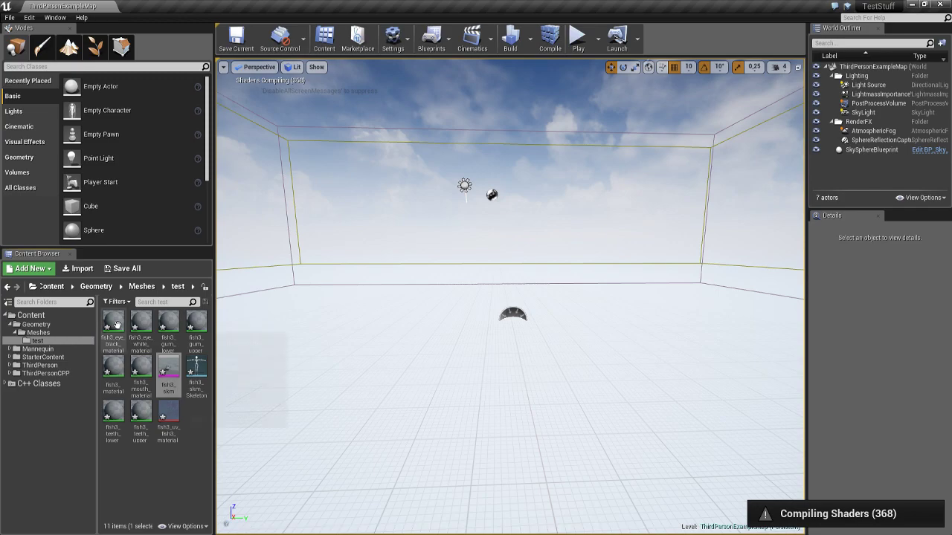
# - Save all the imported fish3 assets and open the fish3_skm skeletal mesh
pyautogui.hotkey('ctrl', 'a')
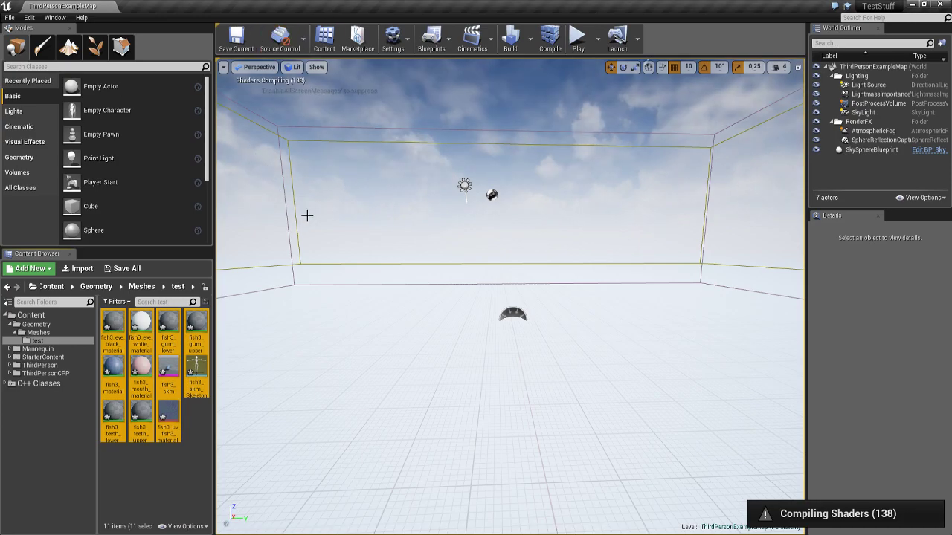
pyautogui.hotkey('ctrl', 's')
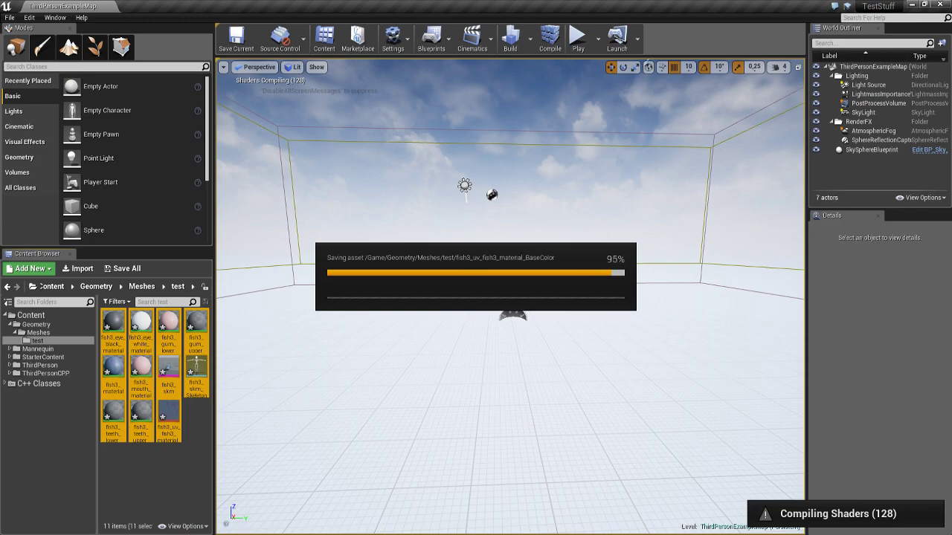
pyautogui.doubleClick(169, 365)
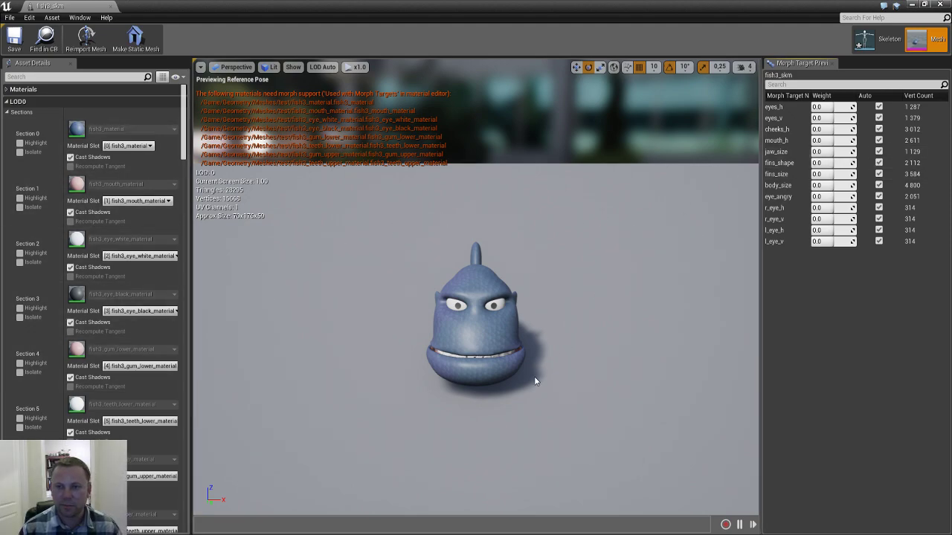
# - Move the preview camera away from the fish and back to examine its automatic LOD switching
pyautogui.moveTo(467, 371); pyautogui.dragTo(446, 372)
pyautogui.moveTo(467, 371)
pyautogui.keyDown('alt'); pyautogui.mouseDown(button='right')
pyautogui.moveTo(454, 357)
pyautogui.moveTo(468, 374)
pyautogui.mouseUp(button='right'); pyautogui.keyUp('alt')
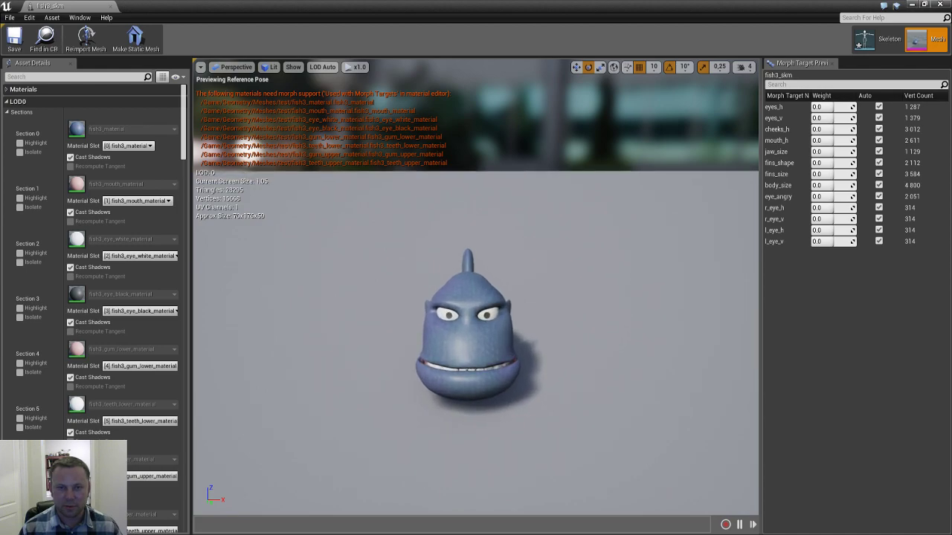
pyautogui.keyDown('alt'); pyautogui.moveTo(468, 373); pyautogui.dragTo(427, 328, button='right'); pyautogui.keyUp('alt')
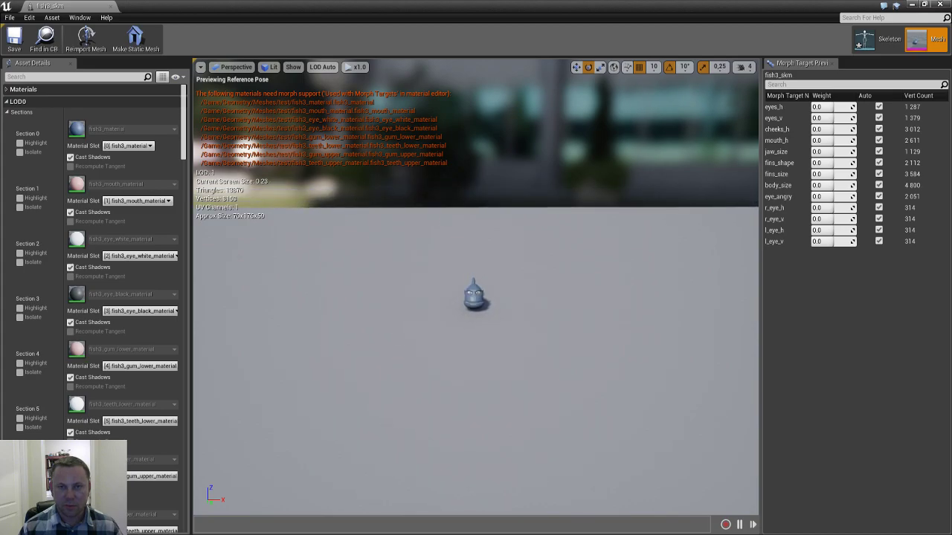
pyautogui.keyDown('alt'); pyautogui.moveTo(428, 328); pyautogui.dragTo(469, 373, button='right'); pyautogui.keyUp('alt')
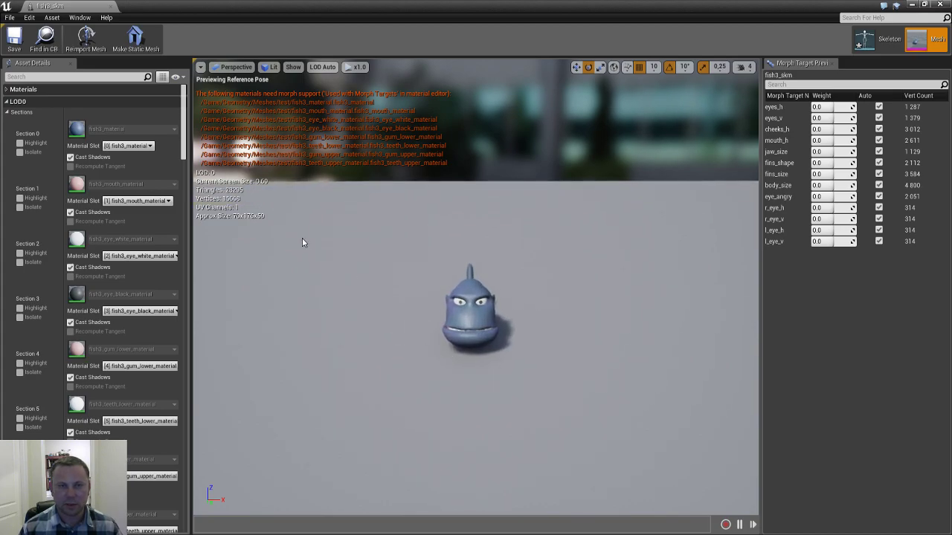
# - Set the screen size of LOD1 to 0.5 and of LOD2 to 0.3
pyautogui.click(7, 113)
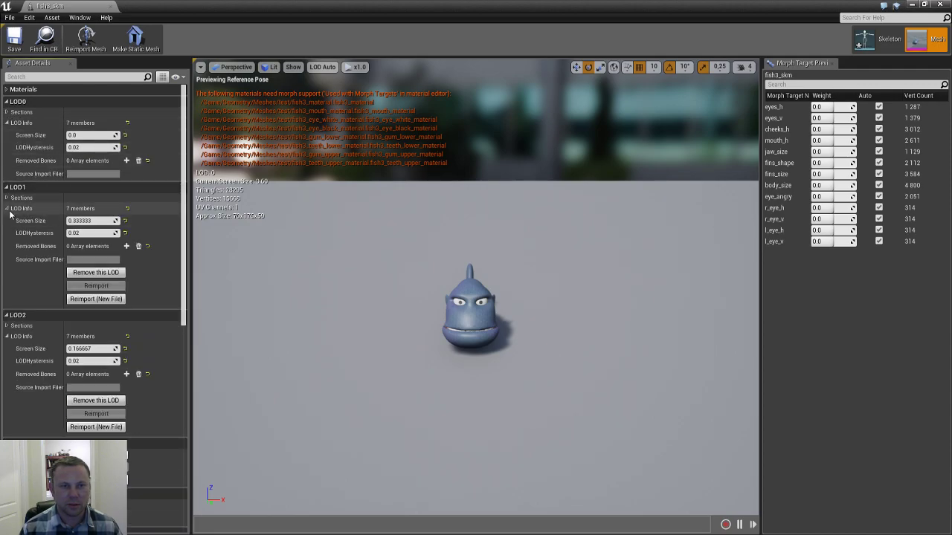
pyautogui.click(106, 220)
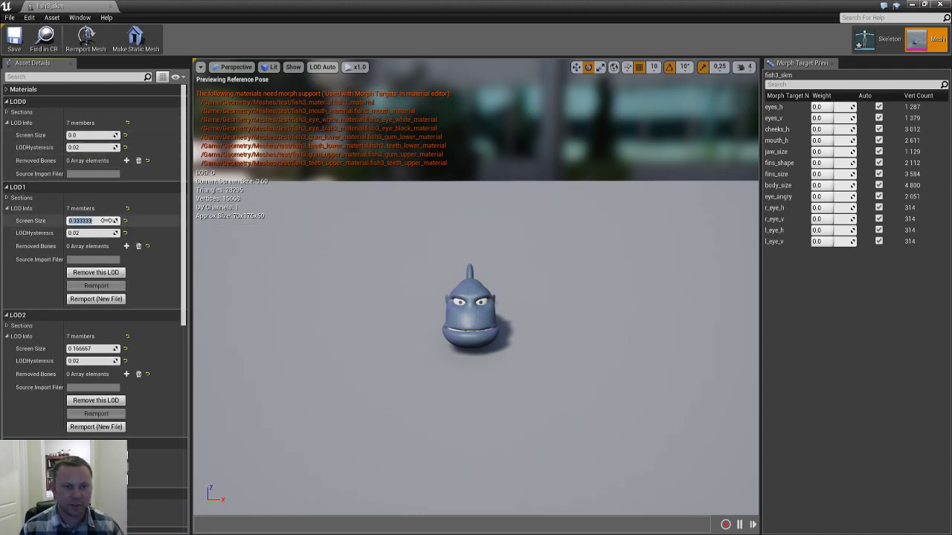
pyautogui.write('-')
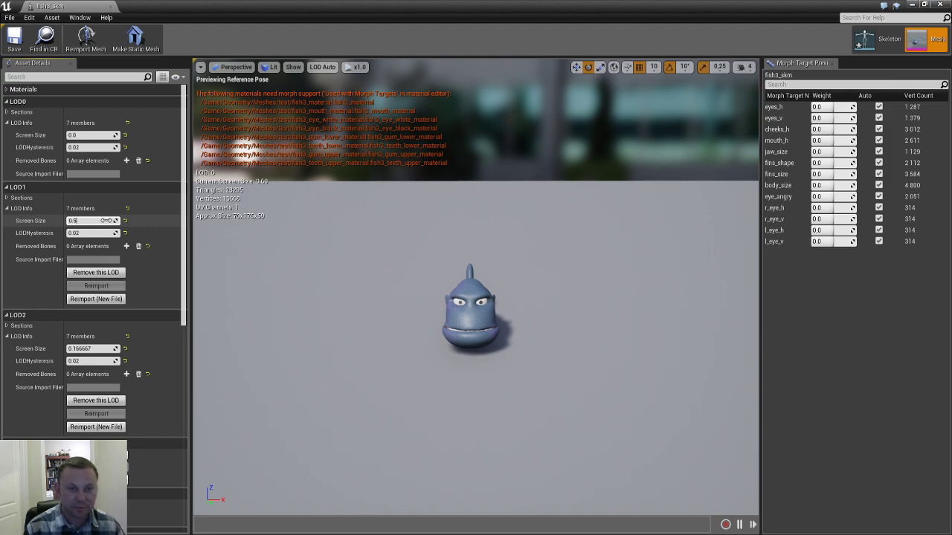
pyautogui.click(106, 348)
pyautogui.write('0.3')
pyautogui.press('Tab')
pyautogui.click(347, 259)
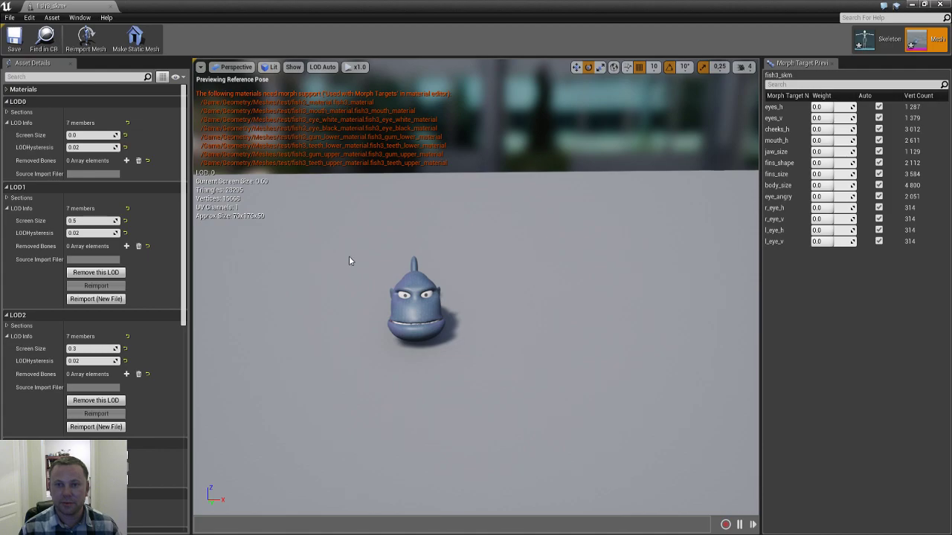
# - Examine the fish's LOD changes at different preview distances, and open its skeleton
pyautogui.moveTo(347, 260); pyautogui.dragTo(327, 256, button='right')
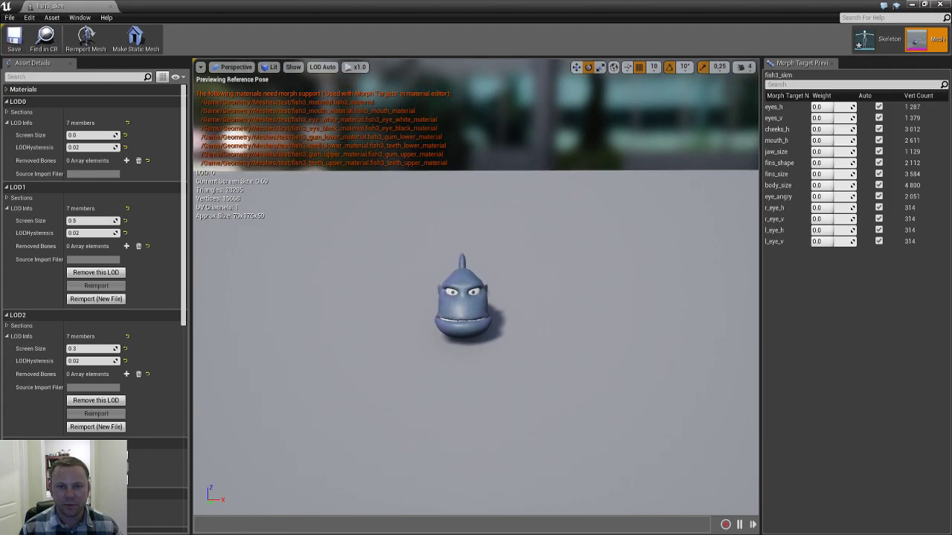
pyautogui.press('s')
pyautogui.press('w')
pyautogui.press('s')
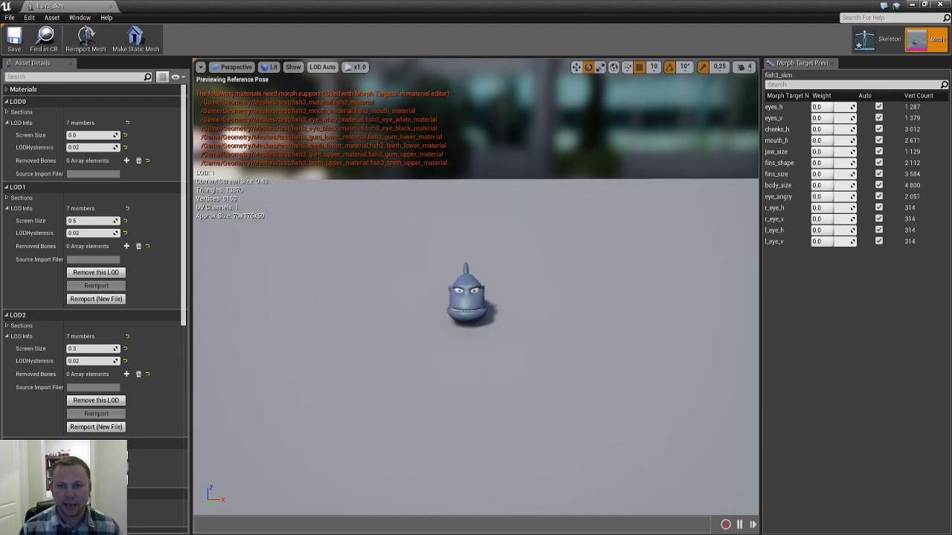
pyautogui.press('s')
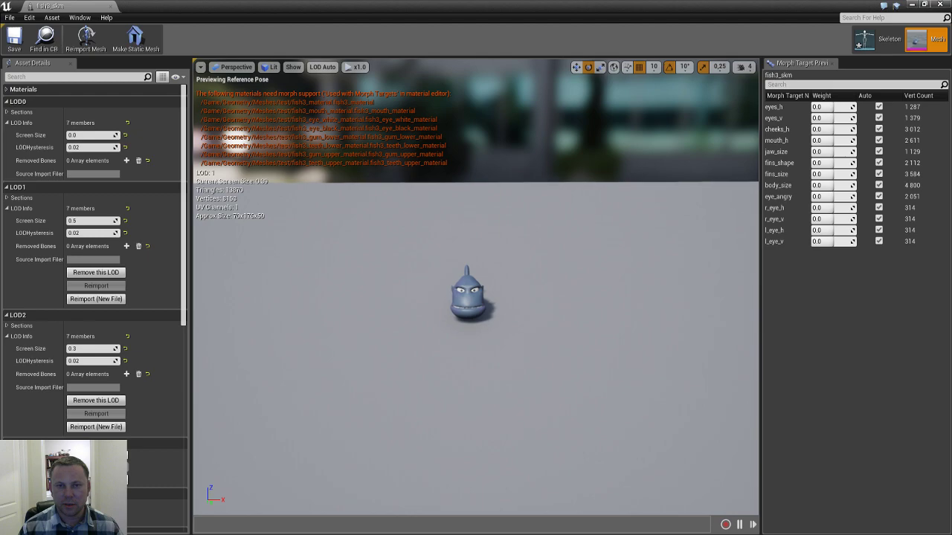
pyautogui.press('s')
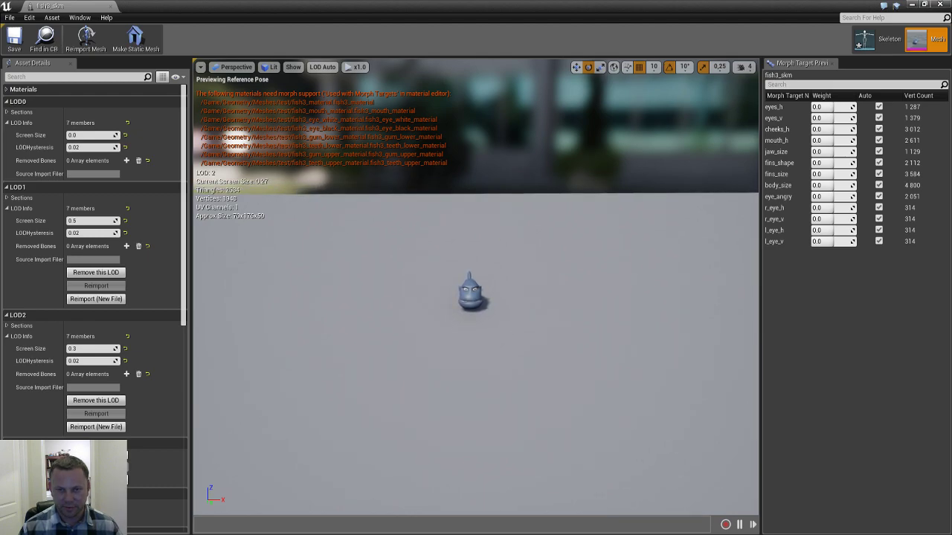
pyautogui.press('w')
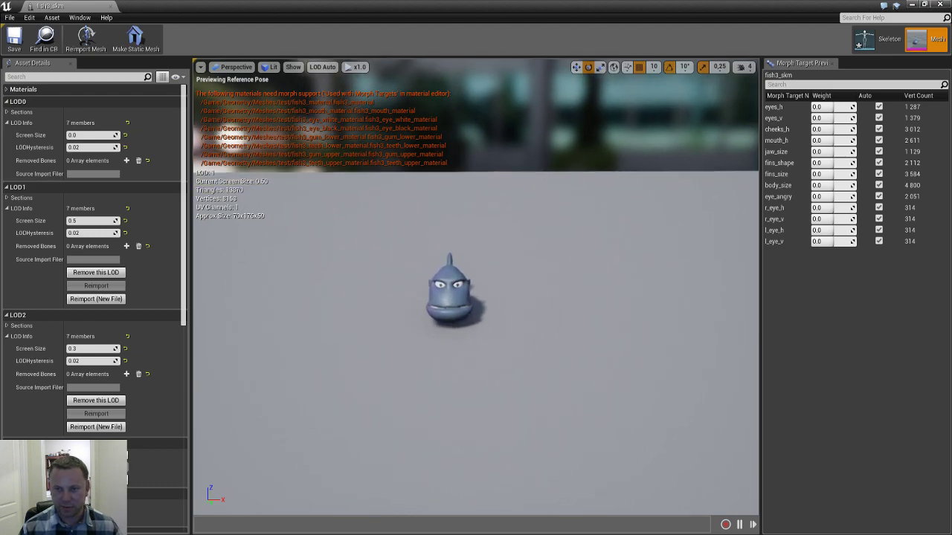
pyautogui.press('w')
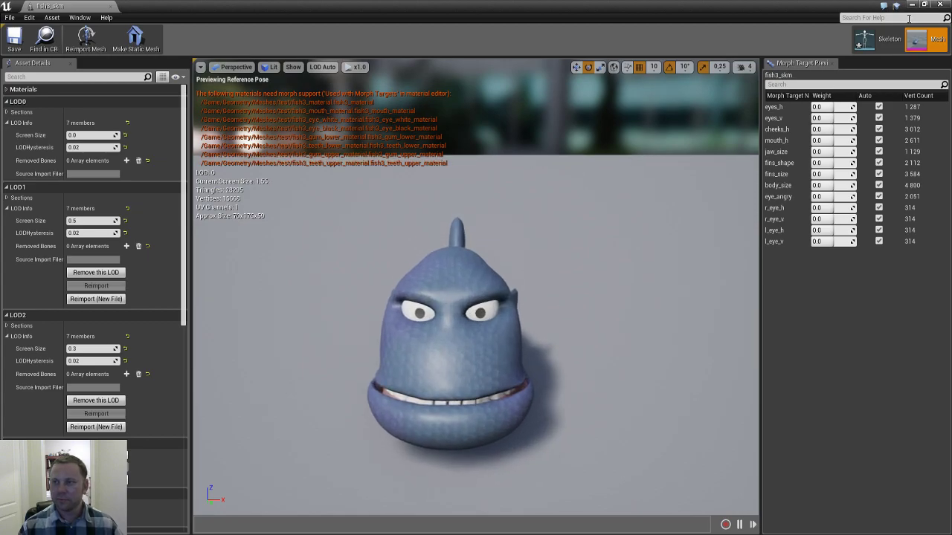
pyautogui.click(866, 38)
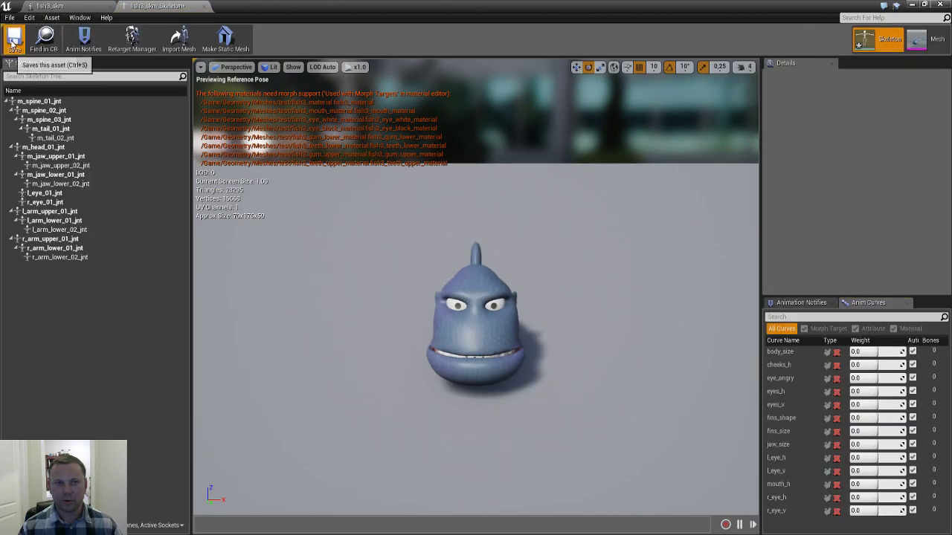
# - Switch to Maya and view the fish's blend shapes in the Shape Editor, placed clear of the model
pyautogui.hotkey('alt', 'Tab')
pyautogui.hotkey('alt', 'Tab')
pyautogui.hotkey('alt', 'Tab')
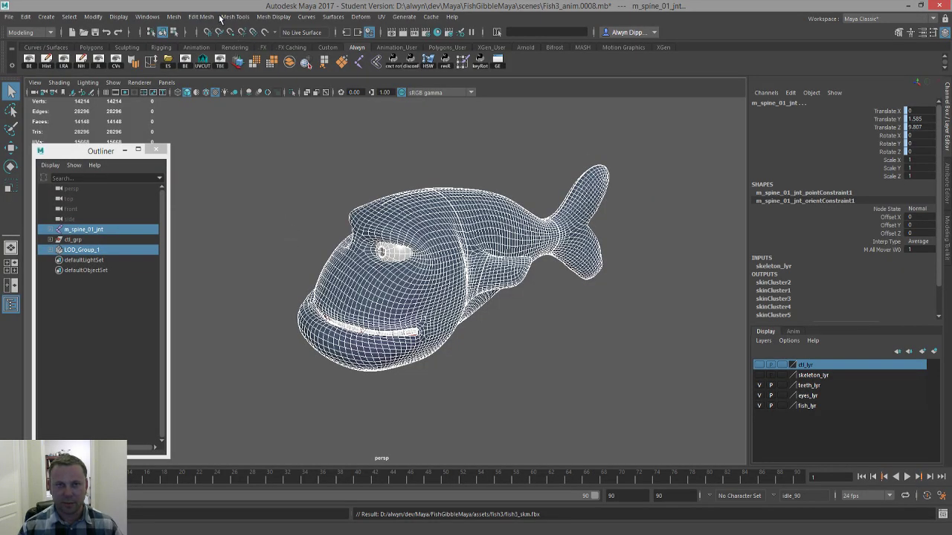
pyautogui.click(147, 16)
pyautogui.moveTo(221, 73)
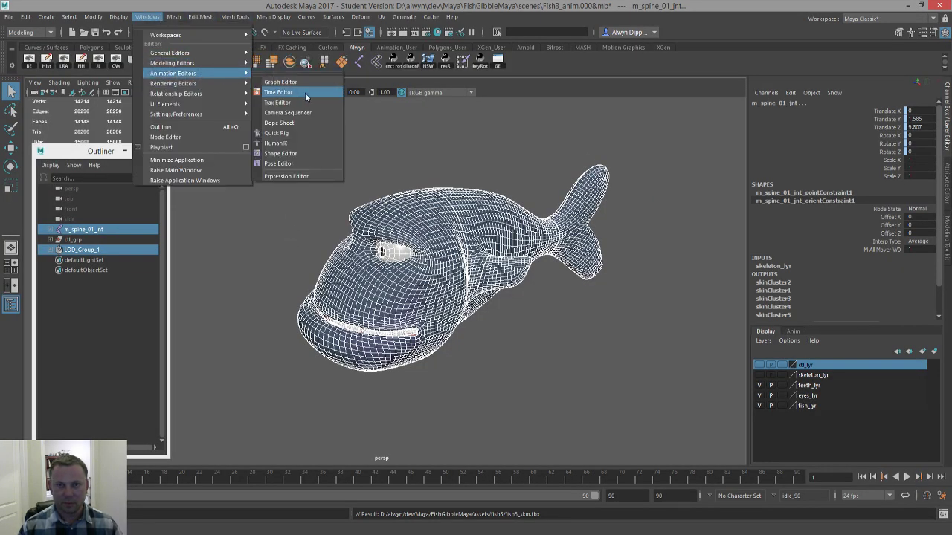
pyautogui.click(297, 154)
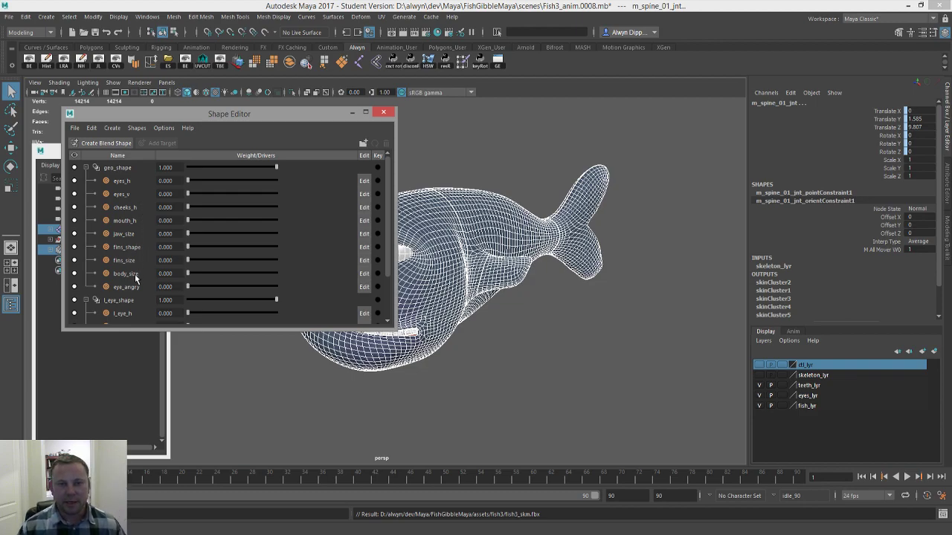
pyautogui.moveTo(244, 114); pyautogui.dragTo(757, 252)
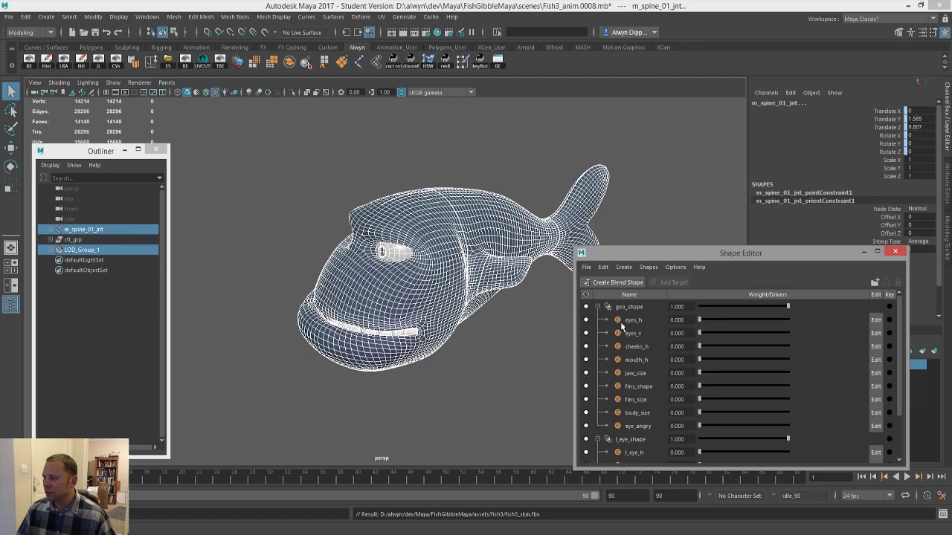
# - Switch to Unreal Engine and raise fish3_skm's morph target weights except eye_angry, including eyes_h 0.76, eyes_v 0.48, jaw_size 0.42, fins_size 0.62 and body_size 0.38
pyautogui.hotkey('alt', 'Tab')
pyautogui.hotkey('alt', 'Tab')
pyautogui.hotkey('alt', 'Tab')
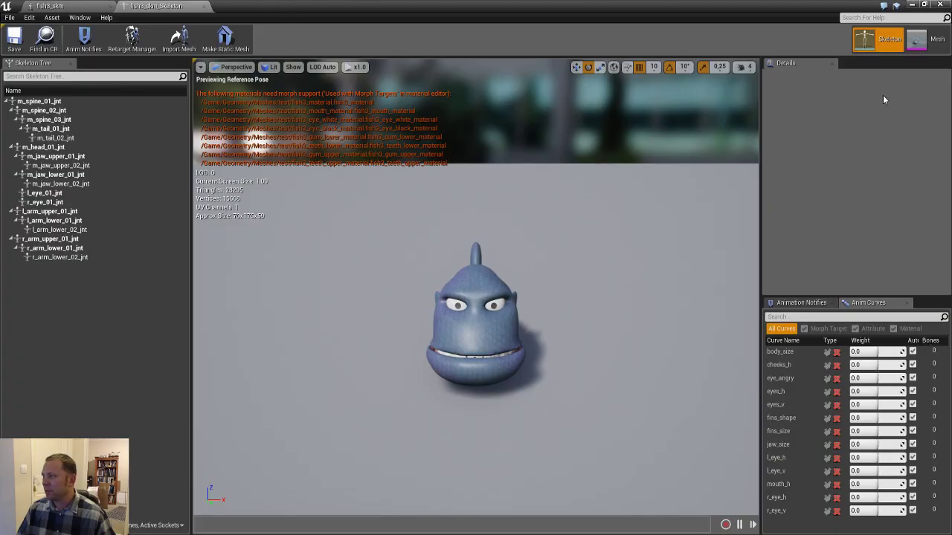
pyautogui.click(923, 43)
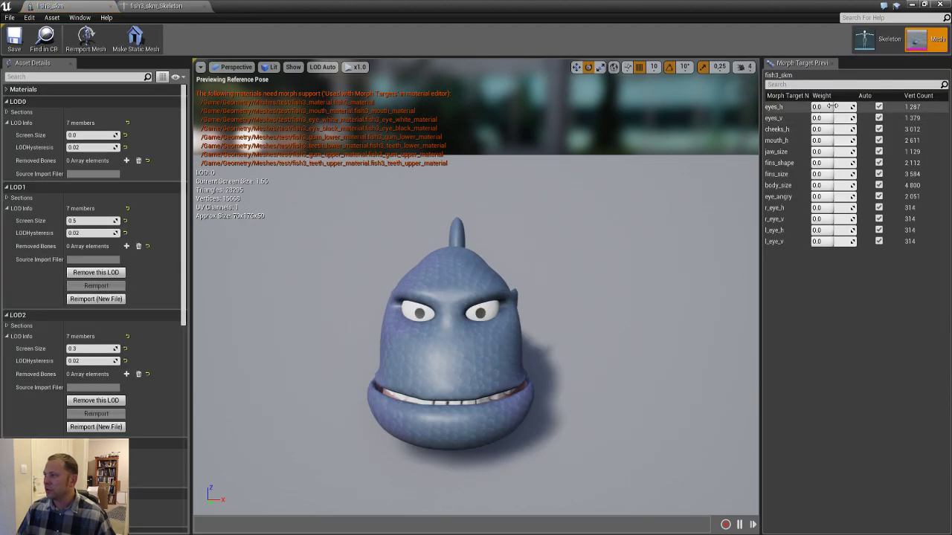
pyautogui.moveTo(839, 107); pyautogui.dragTo(824, 241)
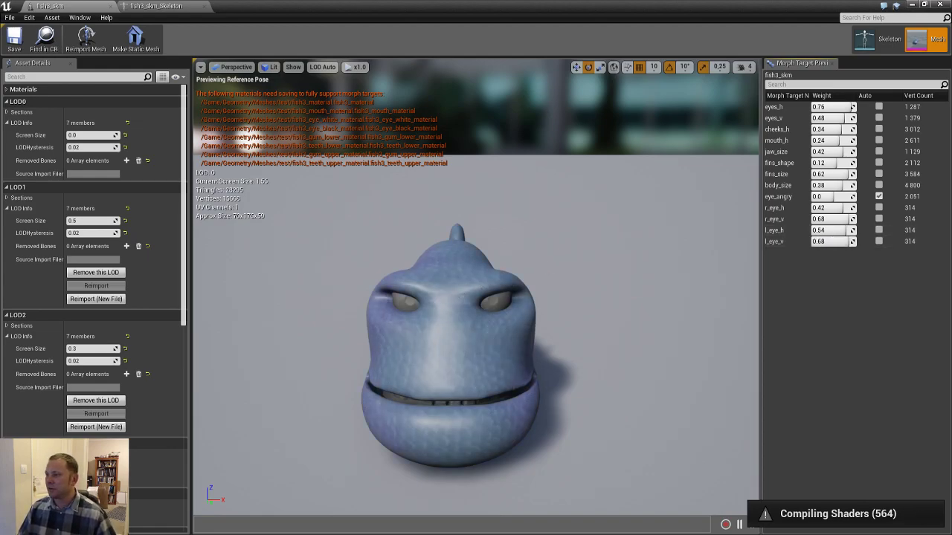
# - Examine the morphed fish from the front and side at varying distances, checking how the morph targets behave as the LODs switch
pyautogui.moveTo(455, 288); pyautogui.dragTo(457, 299, button='right')
pyautogui.scroll(-10, 473, 290)
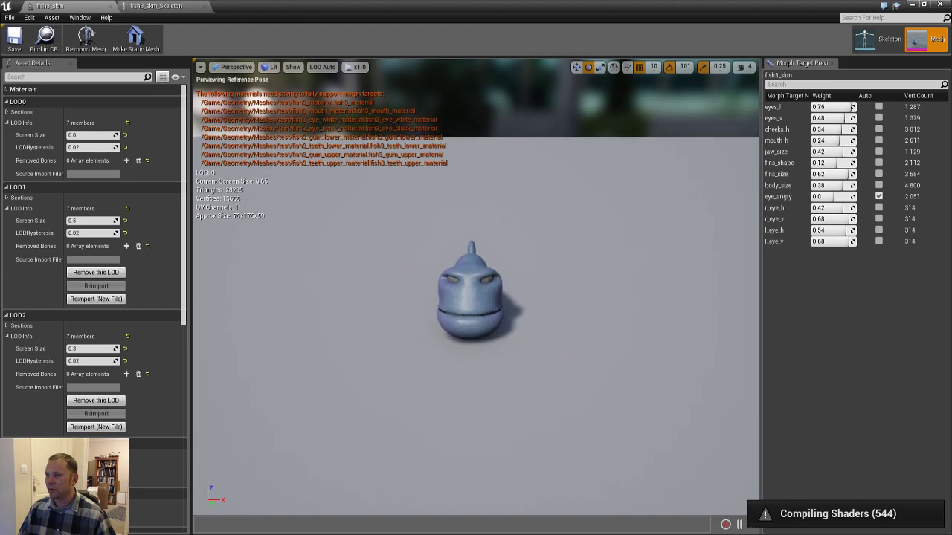
pyautogui.moveTo(473, 290); pyautogui.dragTo(473, 295, button='right')
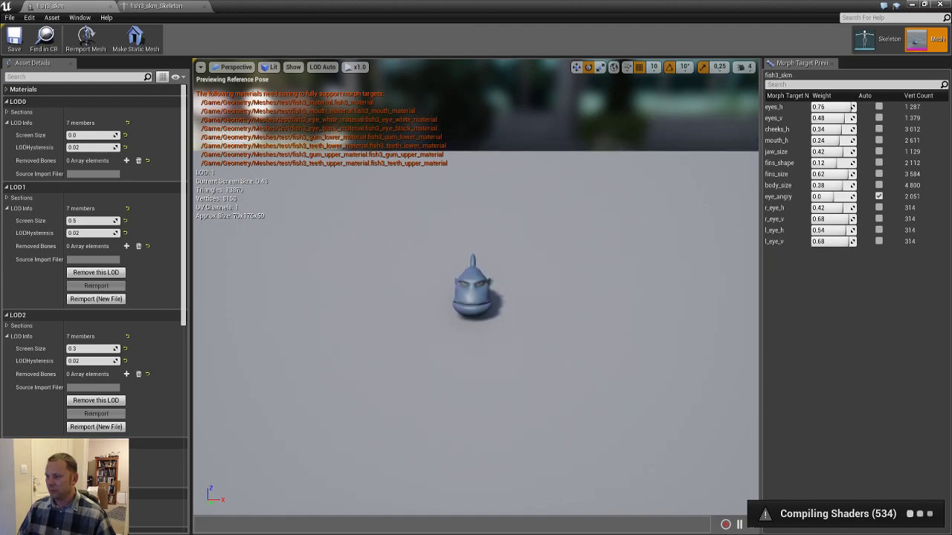
pyautogui.scroll(8, 473, 290)
pyautogui.scroll(-5, 473, 290)
pyautogui.scroll(-3, 473, 290)
pyautogui.moveTo(472, 290); pyautogui.dragTo(293, 287, button='right')
pyautogui.press('w')
pyautogui.press('d')
pyautogui.moveTo(601, 227); pyautogui.dragTo(601, 227, button='right')
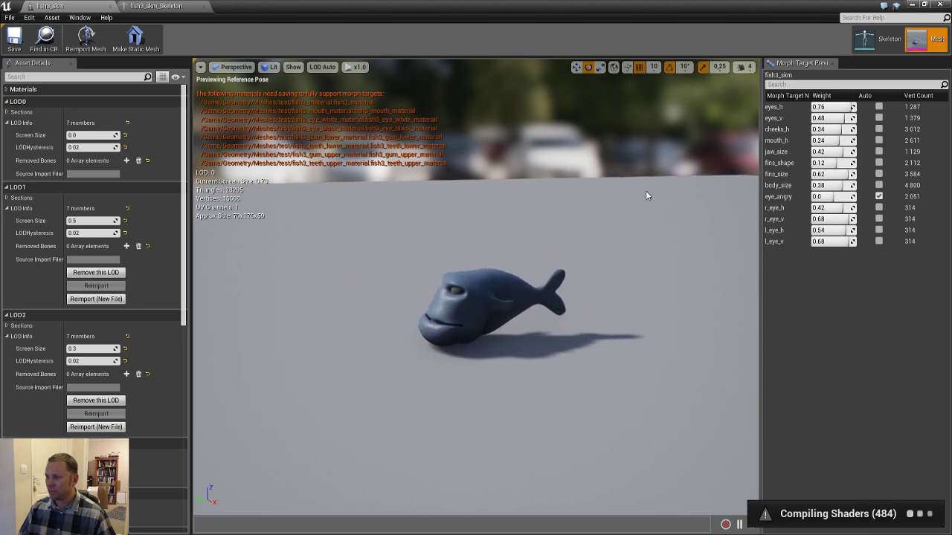
# - Set the morph target weights of eyes_h, eyes_v, cheeks_h, mouth_h, jaw_size, fins_shape, fins_size and body_size to 1
pyautogui.click(846, 105)
pyautogui.write('1')
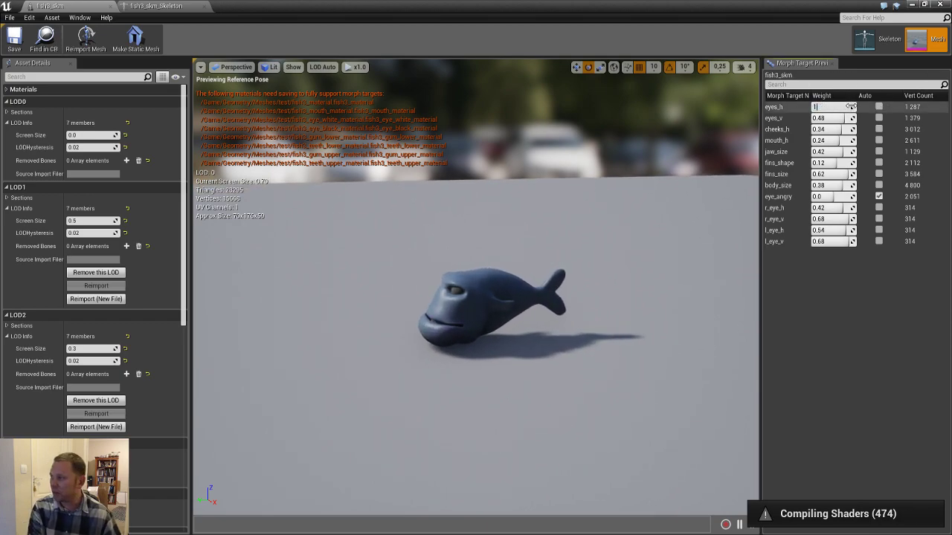
pyautogui.press('Tab')
pyautogui.write('1')
pyautogui.press('Tab')
pyautogui.write('1')
pyautogui.press('Tab')
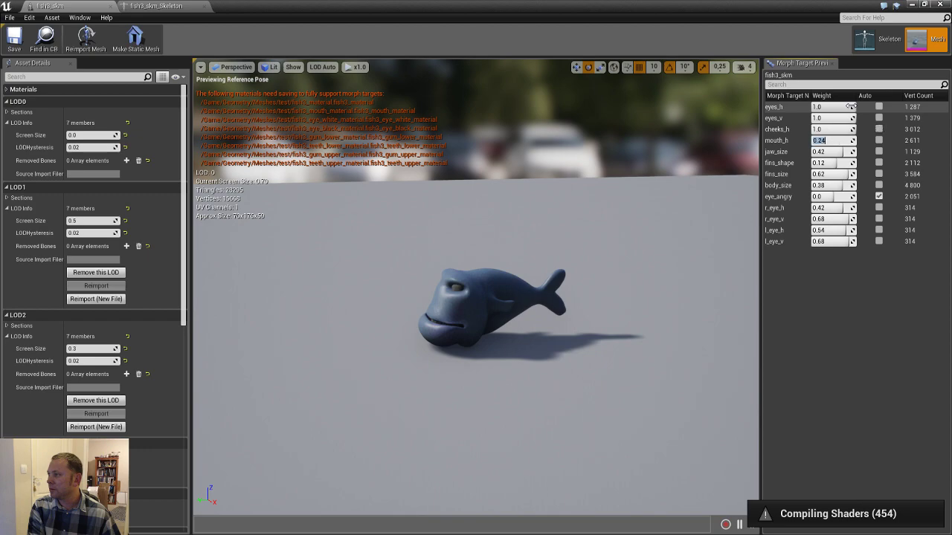
pyautogui.write('1')
pyautogui.press('Tab')
pyautogui.write('1')
pyautogui.press('Tab')
pyautogui.write('1')
pyautogui.press('Tab')
pyautogui.write('1')
pyautogui.press('Tab')
pyautogui.write('1')
pyautogui.press('Tab')
# - Set the r_eye_h, r_eye_v, l_eye_h and l_eye_v morph target weights to 1, skipping eye_angry, and view the fish from the front
pyautogui.press('Tab')
pyautogui.write('1')
pyautogui.press('Tab')
pyautogui.write('1')
pyautogui.press('Tab')
pyautogui.write('1')
pyautogui.press('Tab')
pyautogui.write('1')
pyautogui.press('Tab')
pyautogui.moveTo(605, 230); pyautogui.dragTo(563, 257, button='right')
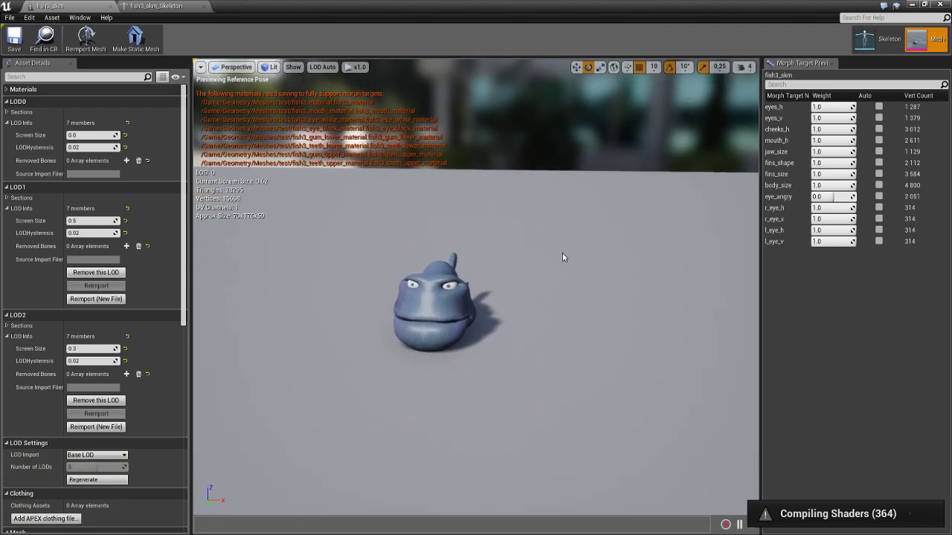
# - Close the fish3_skm editor, and save the eight fish3 materials with the mesh and skeleton left out of the selection
pyautogui.click(942, 4)
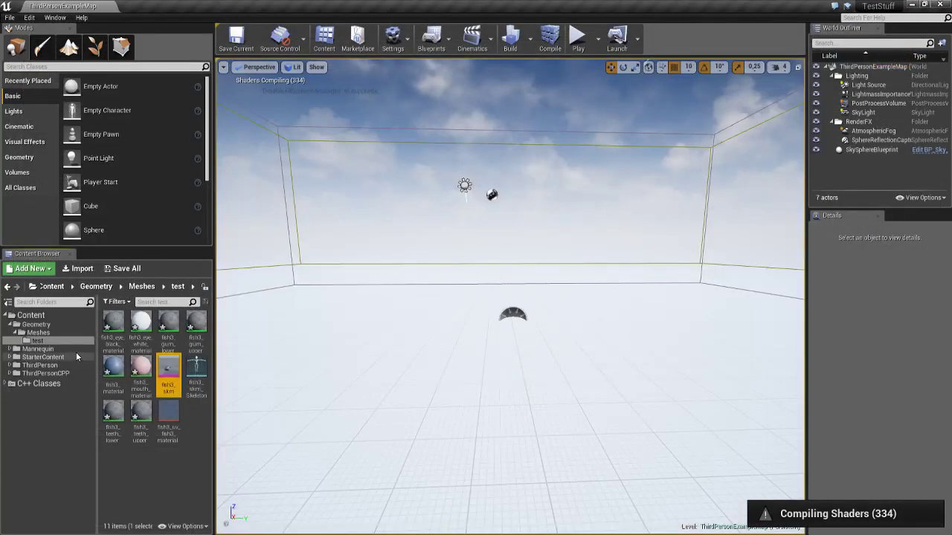
pyautogui.keyDown('ctrl'); pyautogui.click(169, 368); pyautogui.keyUp('ctrl')
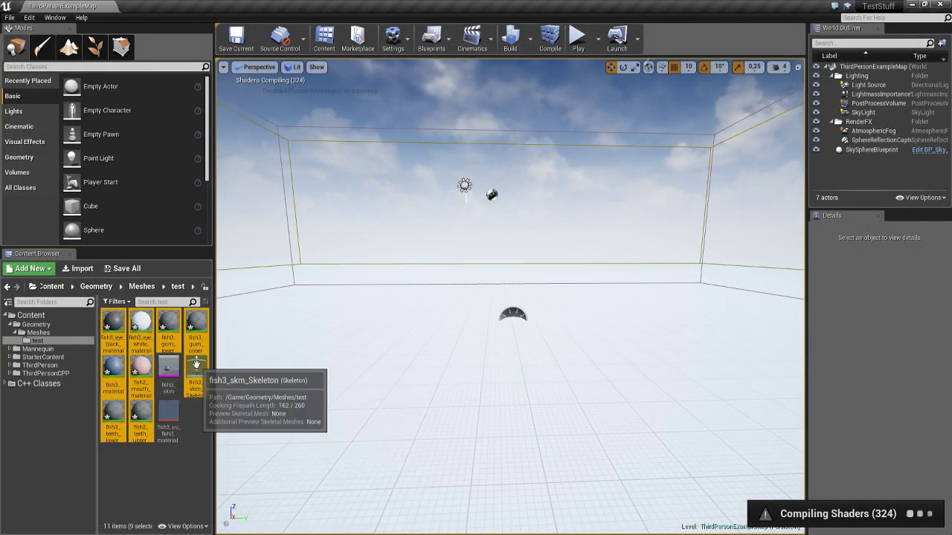
pyautogui.keyDown('ctrl'); pyautogui.click(196, 368); pyautogui.keyUp('ctrl')
pyautogui.hotkey('ctrl', 's')
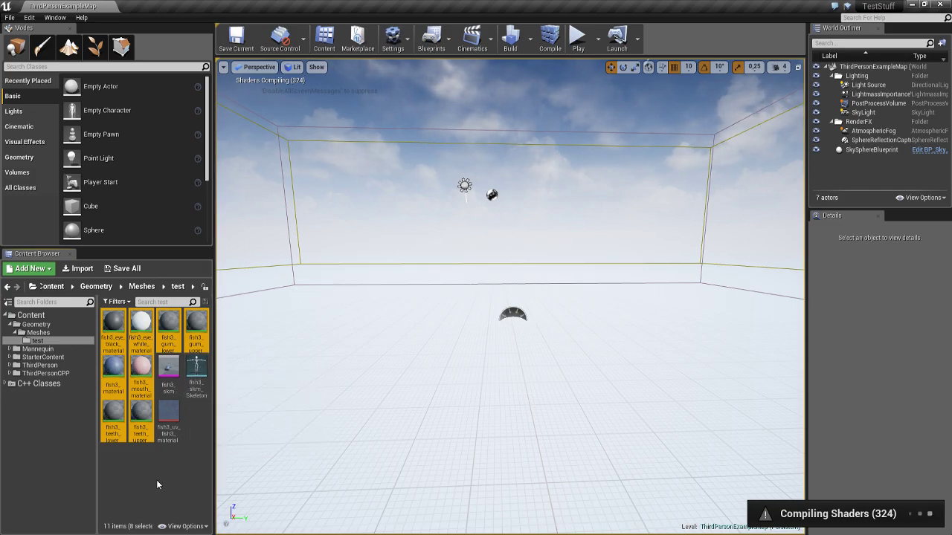
pyautogui.click(159, 480)
# - Switch to Maya and ungroup the LOD group LOD_Group_1
pyautogui.hotkey('alt', 'Tab')
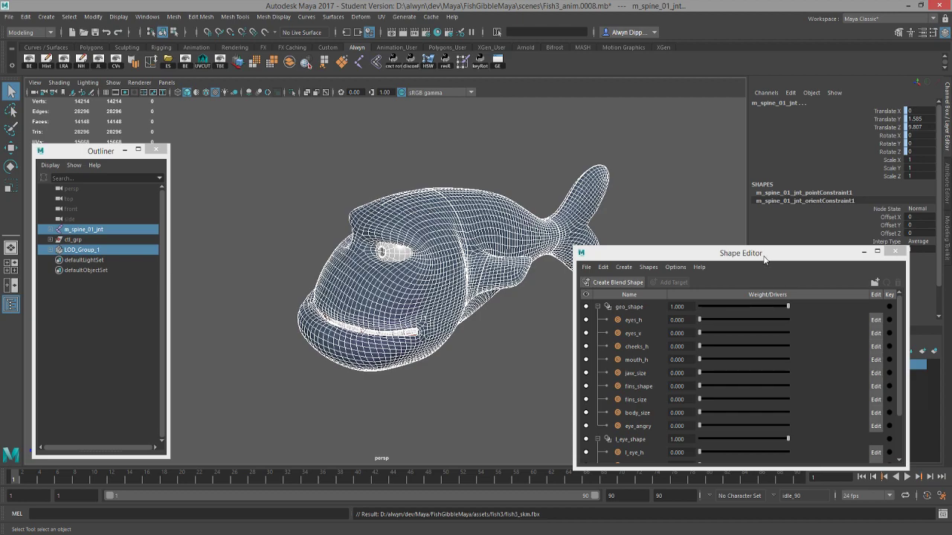
pyautogui.moveTo(764, 257); pyautogui.dragTo(713, 298)
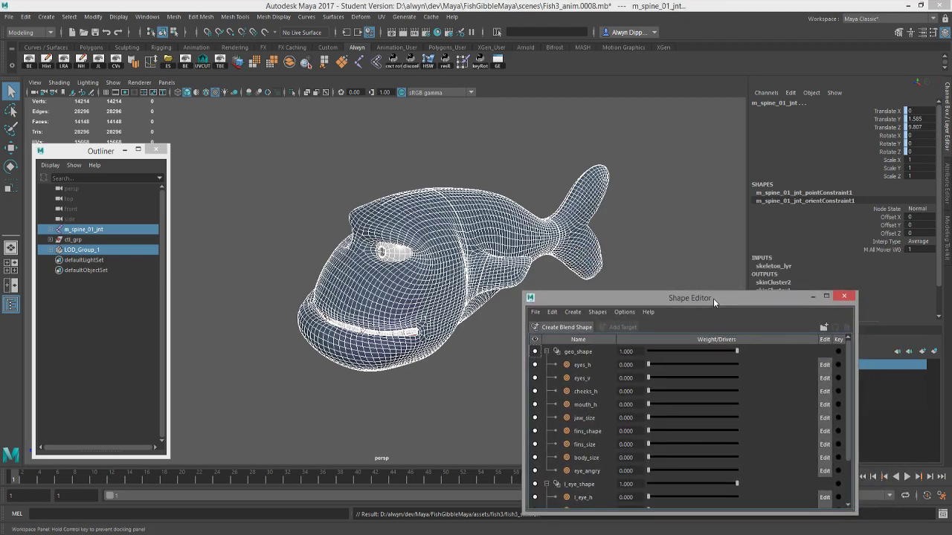
pyautogui.scroll(-2, 831, 214)
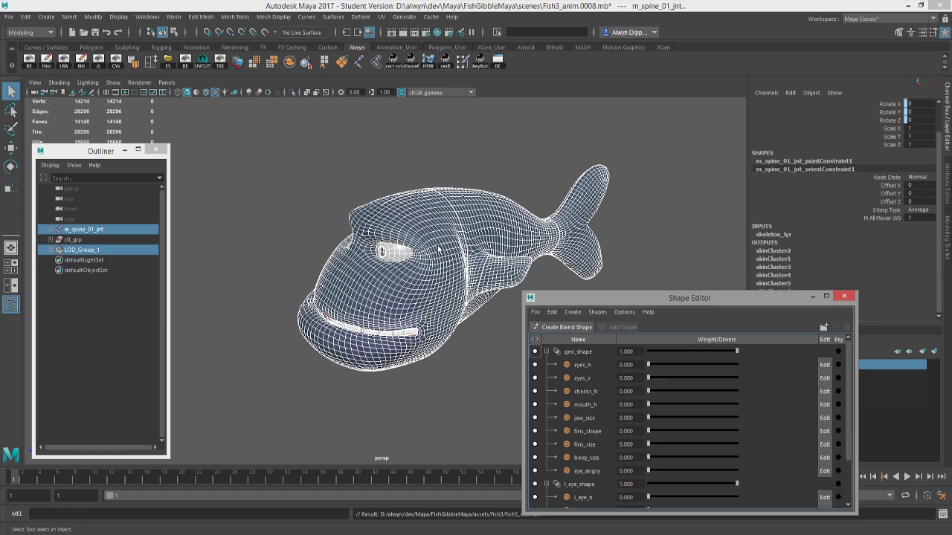
pyautogui.click(88, 251)
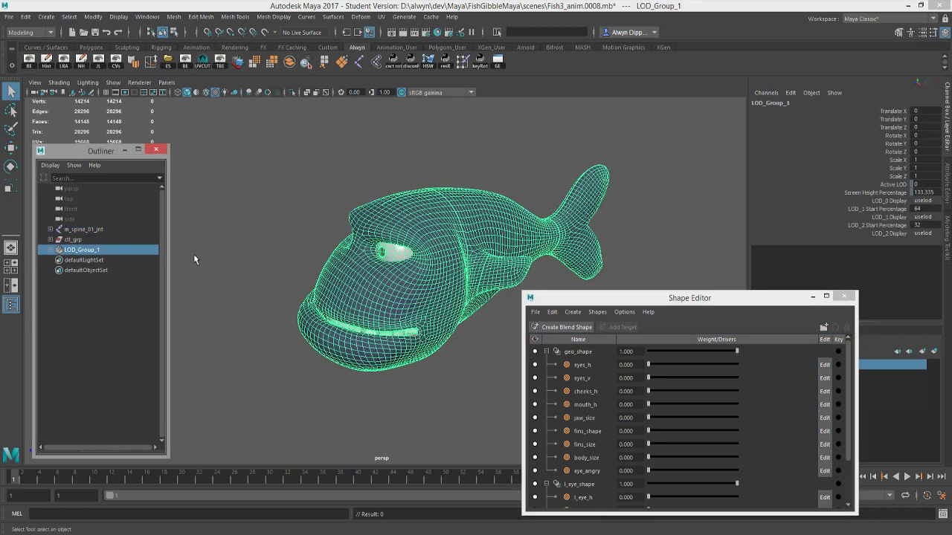
pyautogui.click(26, 13)
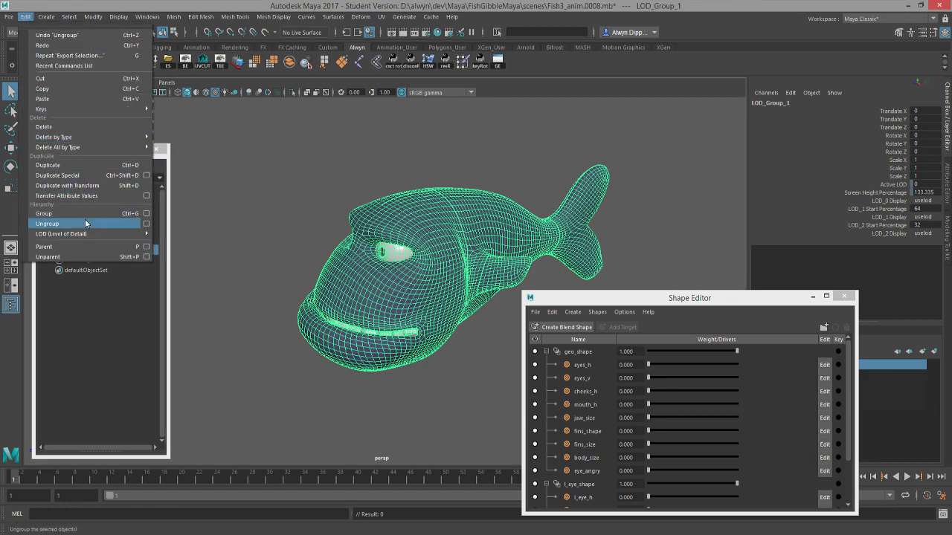
pyautogui.moveTo(114, 233)
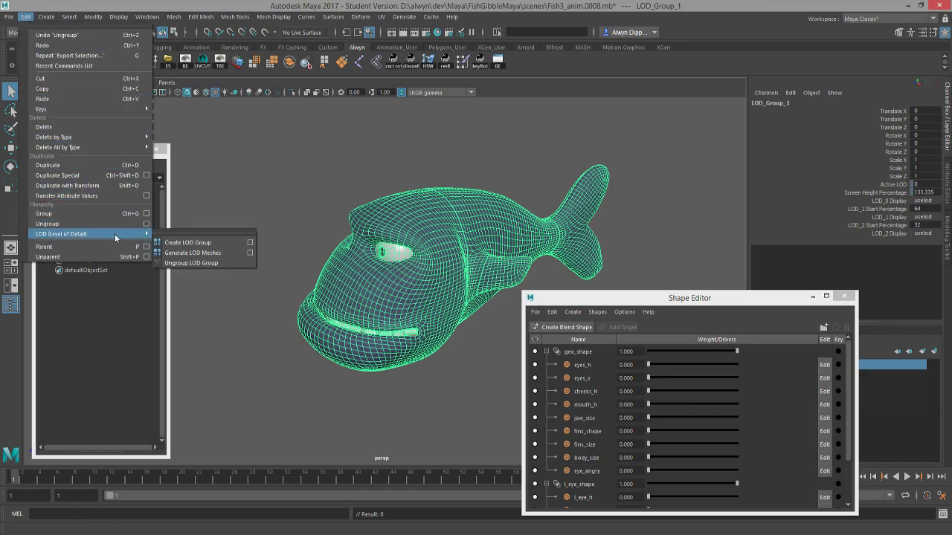
pyautogui.click(199, 263)
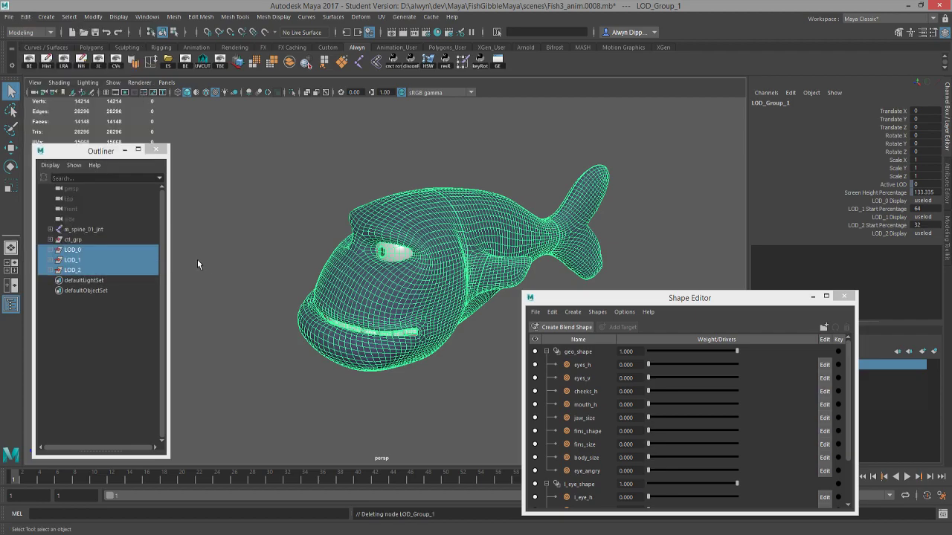
# - Expand the LOD_0 and LOD_1 groups to list their meshes, and reposition the Shape Editor beside the fish
pyautogui.click(51, 251)
pyautogui.click(51, 311)
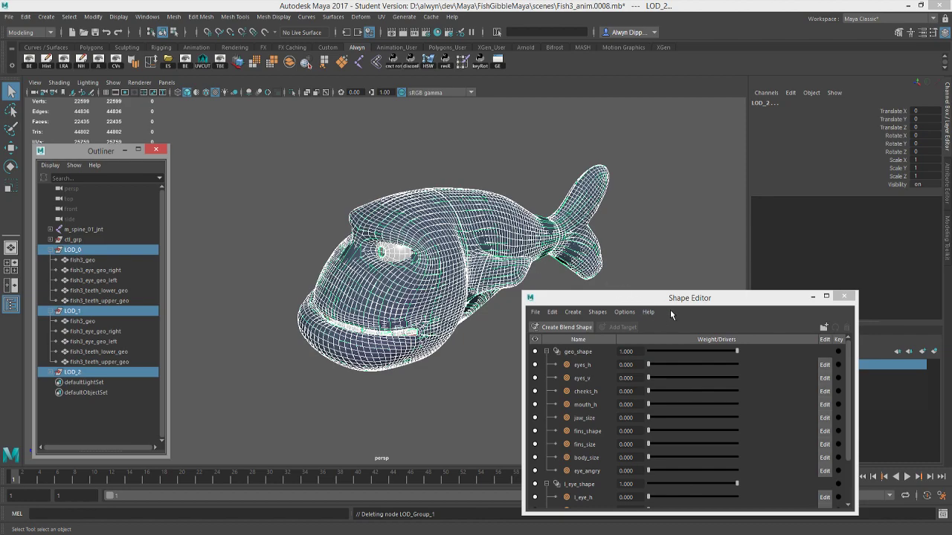
pyautogui.moveTo(691, 303); pyautogui.dragTo(707, 288)
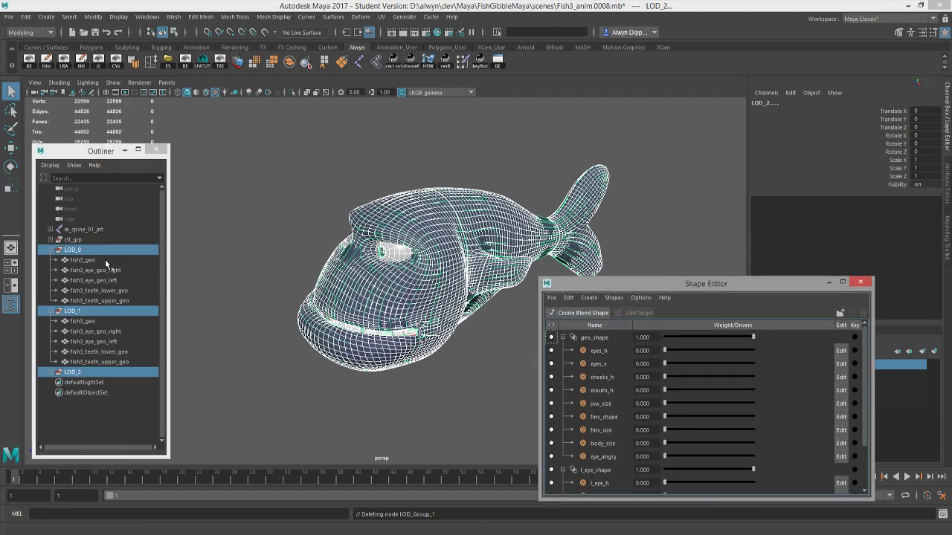
# - Deselect everything, view the fish more from the front, and save an incremental version of the scene
pyautogui.click(253, 272)
pyautogui.keyDown('alt'); pyautogui.moveTo(254, 273); pyautogui.dragTo(302, 261); pyautogui.keyUp('alt')
pyautogui.click(325, 263)
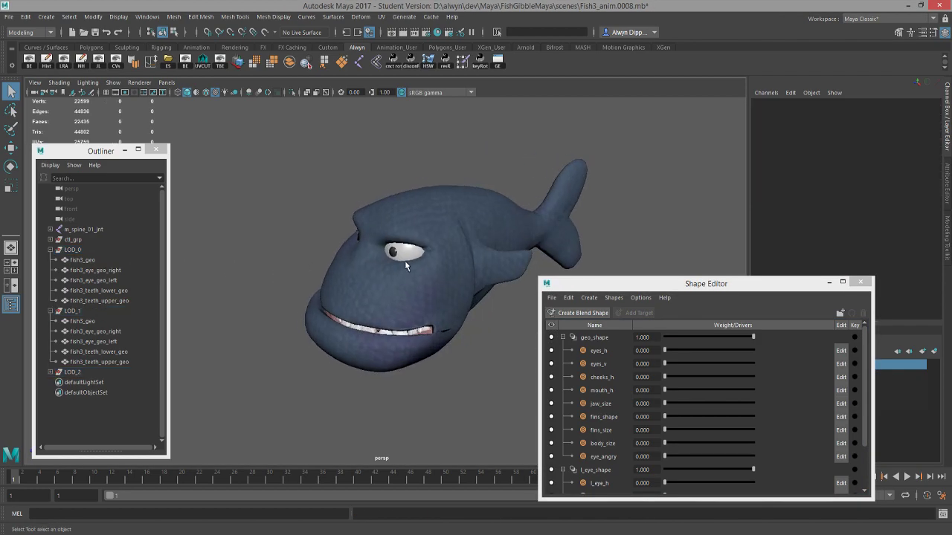
pyautogui.keyDown('alt'); pyautogui.moveTo(409, 260); pyautogui.dragTo(381, 271, button='middle'); pyautogui.keyUp('alt')
pyautogui.keyDown('alt'); pyautogui.moveTo(381, 270); pyautogui.dragTo(343, 268); pyautogui.keyUp('alt')
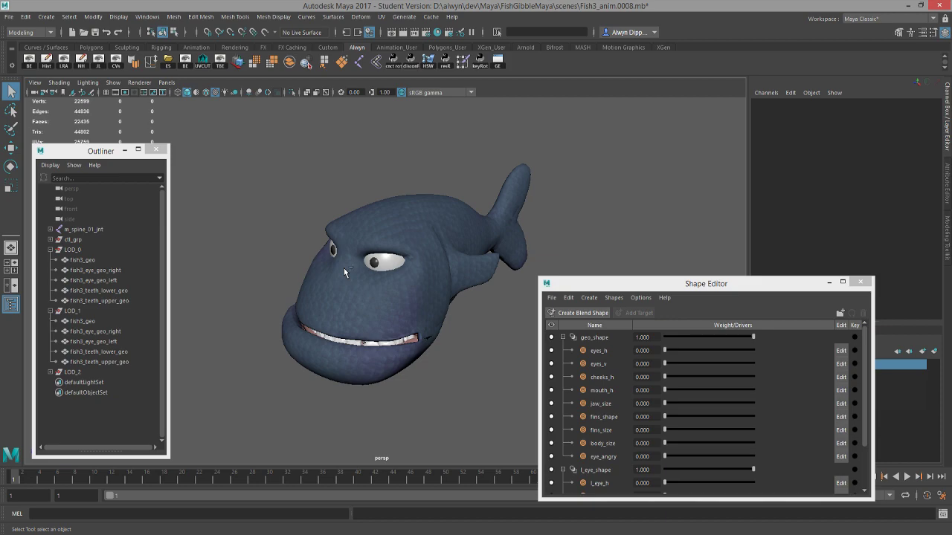
pyautogui.hotkey('ctrl', 's')
pyautogui.click(456, 281)
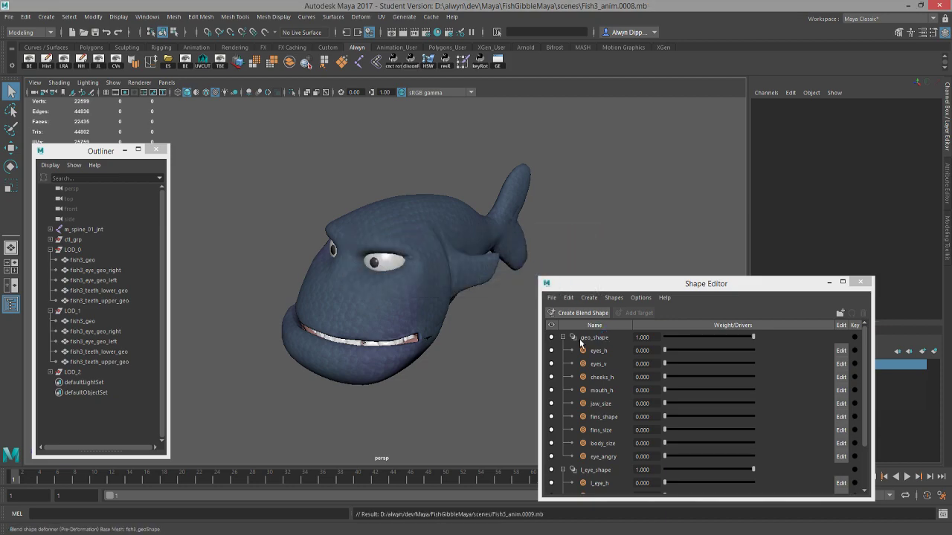
# - Collapse l_eye_shape in the Shape Editor and try the weight slider of the eyes_h target
pyautogui.scroll(-1, 577, 467)
pyautogui.click(563, 457)
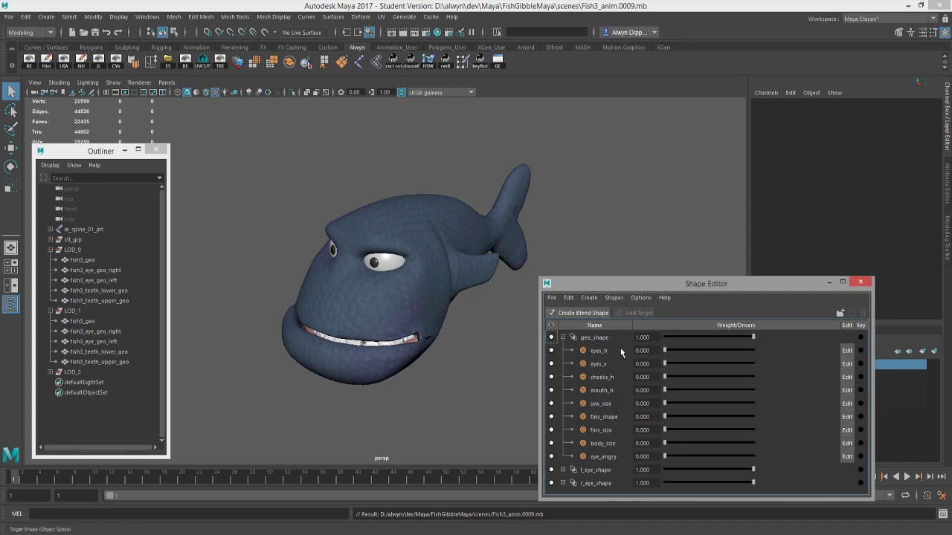
pyautogui.moveTo(664, 351)
pyautogui.mouseDown()
pyautogui.moveTo(692, 351)
pyautogui.moveTo(668, 357)
pyautogui.mouseUp()
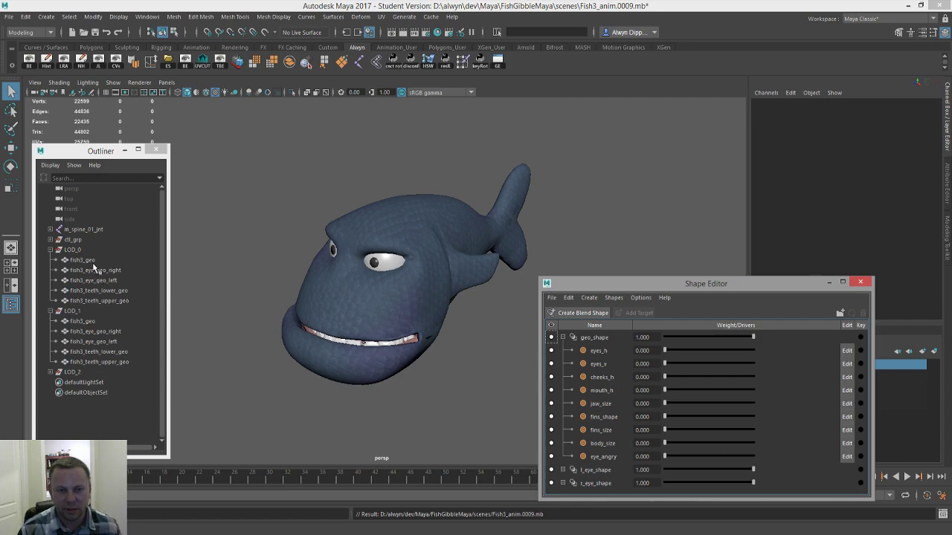
# - Compare the deformer inputs of fish3_geo in LOD_0 with those of fish3_geo in LOD_1
pyautogui.click(111, 320)
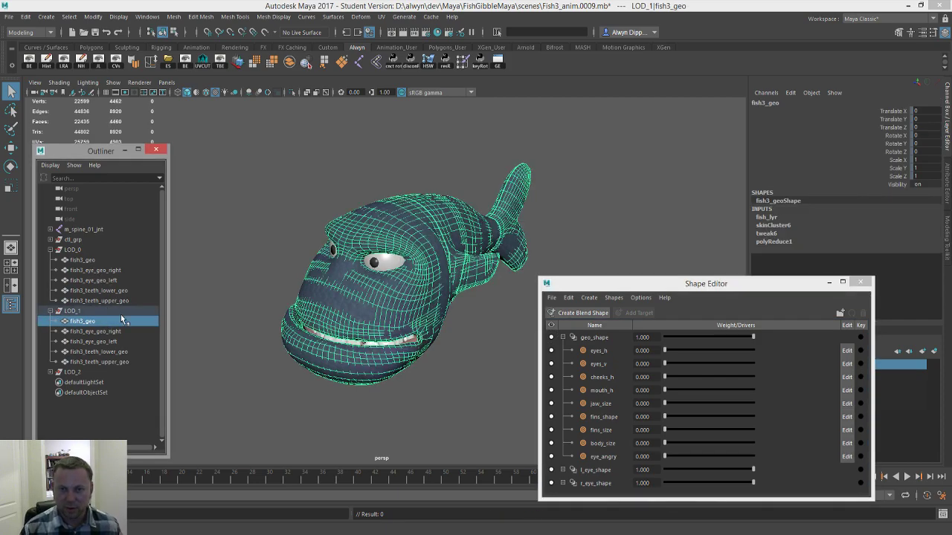
pyautogui.click(105, 260)
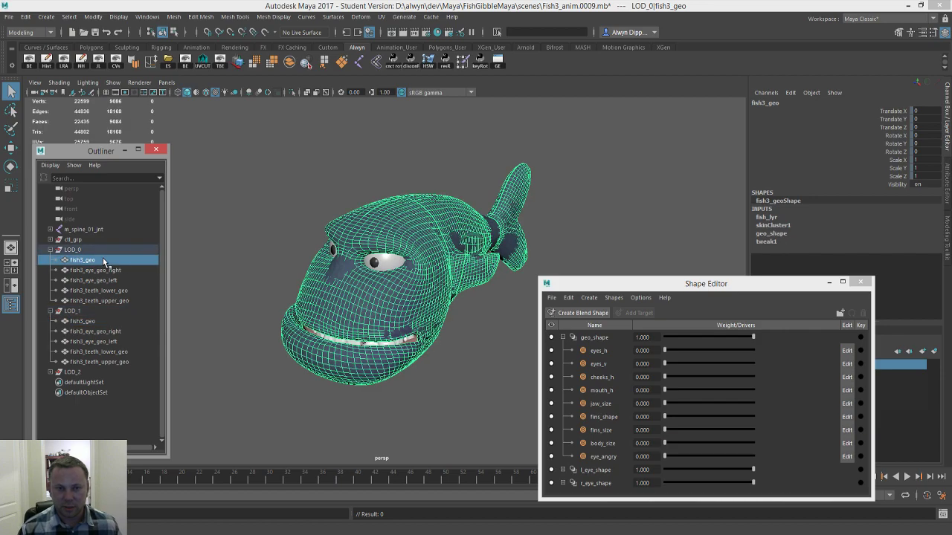
pyautogui.click(111, 321)
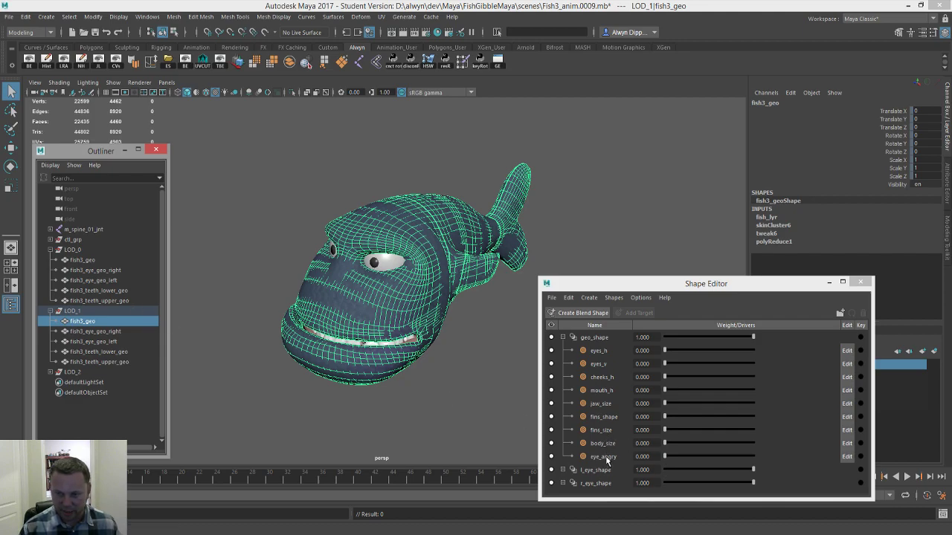
# - Duplicate the fish3_geo mesh of LOD_1 eight times
pyautogui.click(85, 312)
pyautogui.click(94, 321)
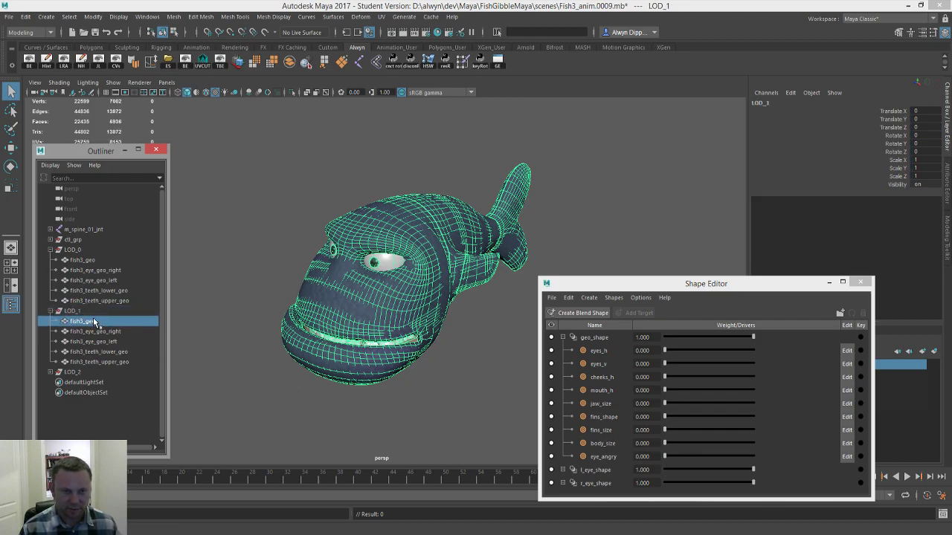
pyautogui.hotkey('ctrl', 'd')
pyautogui.hotkey('ctrl', 'd')
pyautogui.hotkey('ctrl', 'd')
pyautogui.hotkey('ctrl', 'd')
pyautogui.hotkey('ctrl', 'd')
pyautogui.hotkey('ctrl', 'd')
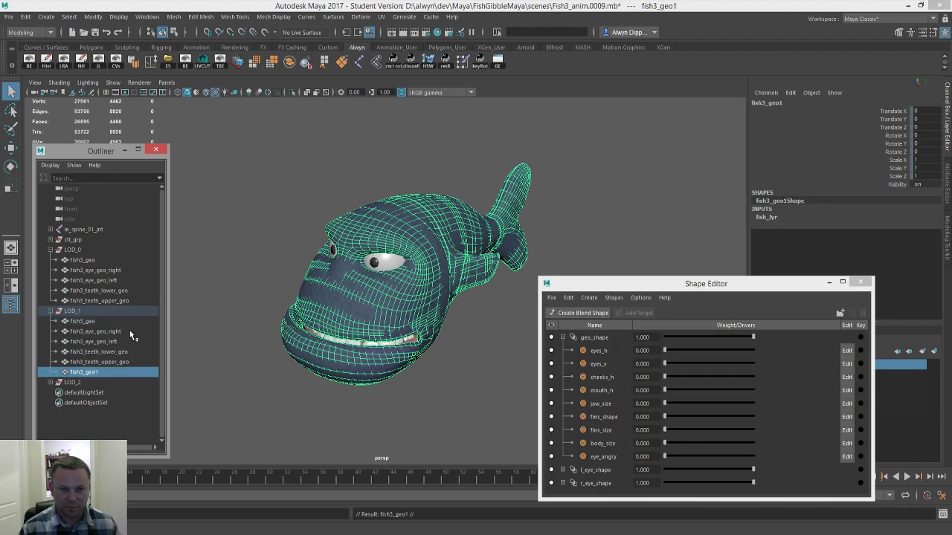
pyautogui.hotkey('ctrl', 'd')
pyautogui.hotkey('ctrl', 'd')
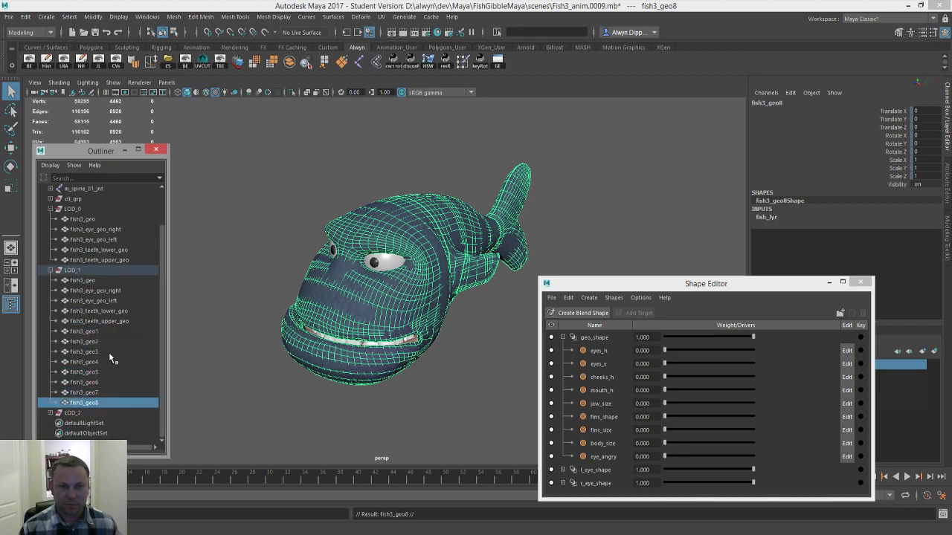
# - Copy the blend shape target name eyes_h and rename the LOD_1 duplicate fish3_geo1 to it
pyautogui.click(108, 331)
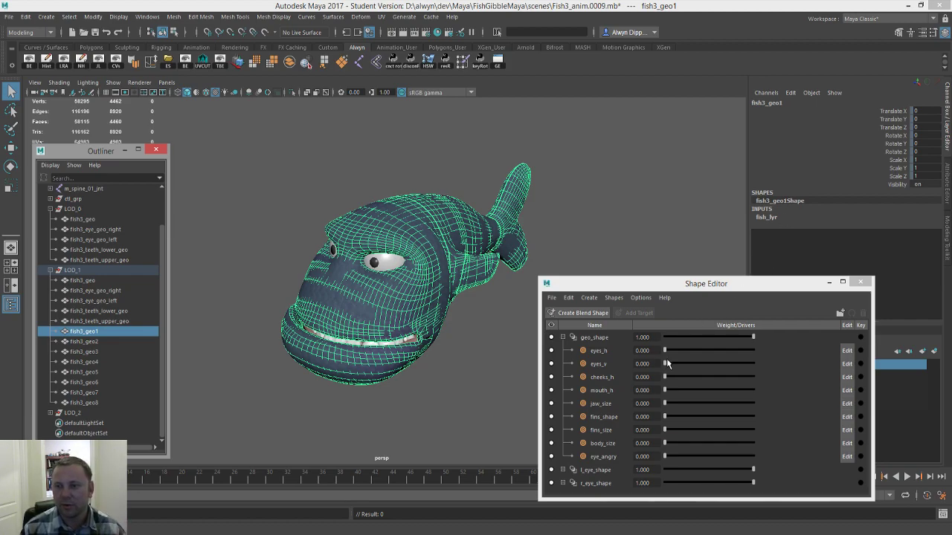
pyautogui.doubleClick(609, 351)
pyautogui.hotkey('ctrl', 'c')
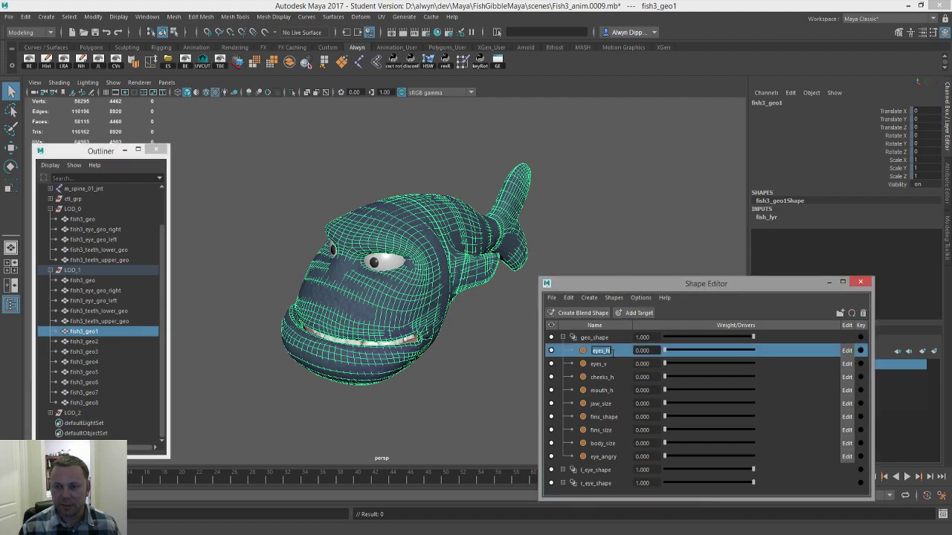
pyautogui.doubleClick(90, 334)
pyautogui.hotkey('ctrl', 'v')
pyautogui.press('Return')
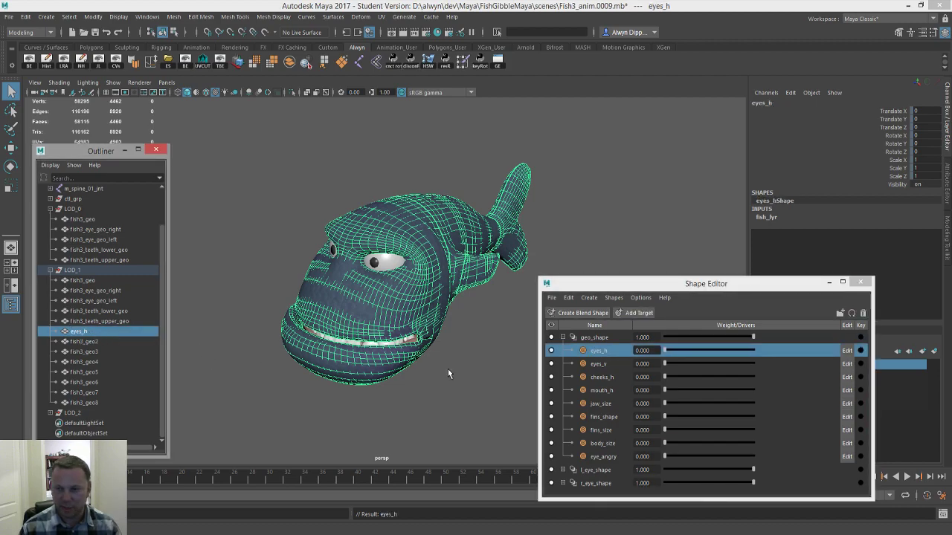
# - Rename the LOD_1 duplicate fish3_geo2 as eyes_v, copying the name from the blend shape target
pyautogui.doubleClick(615, 366)
pyautogui.hotkey('ctrl', 'c')
pyautogui.doubleClick(93, 342)
pyautogui.hotkey('ctrl', 'v')
pyautogui.press('Return')
# - Rename the LOD_1 duplicate fish3_geo3 as cheeks_h, copying the name from the blend shape target
pyautogui.doubleClick(617, 378)
pyautogui.hotkey('ctrl', 'c')
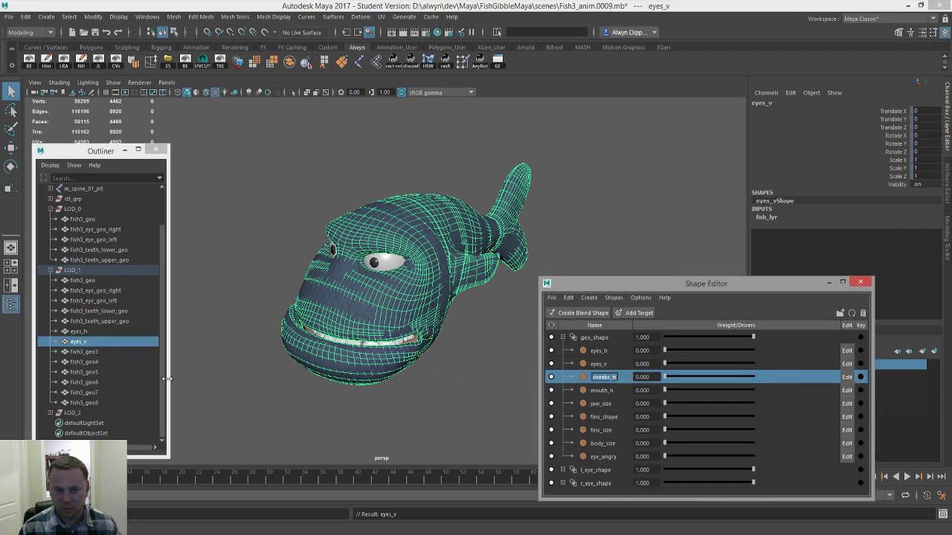
pyautogui.doubleClick(107, 352)
pyautogui.hotkey('ctrl', 'v')
pyautogui.press('Return')
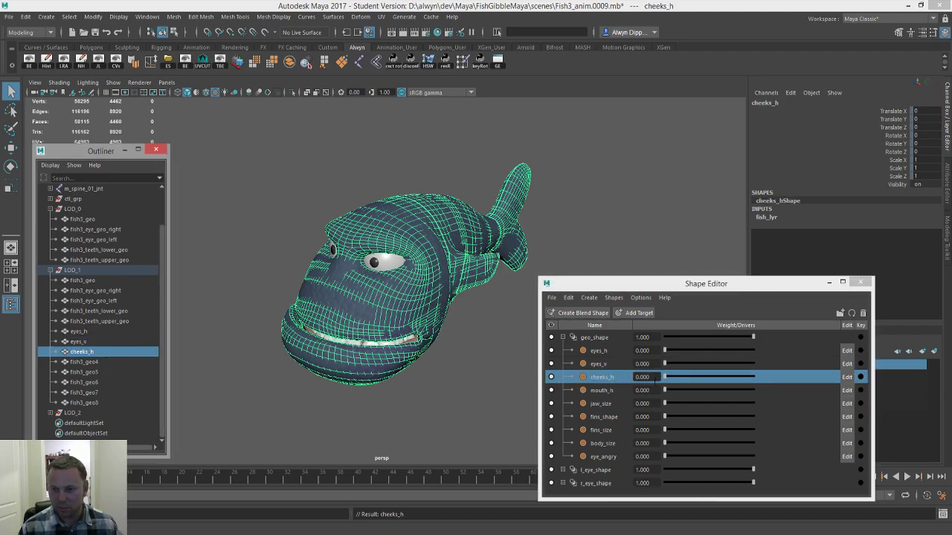
# - Rename the LOD_1 duplicate fish3_geo4 as mouth_h, copying the name from the blend shape target
pyautogui.doubleClick(616, 390)
pyautogui.hotkey('ctrl', 'c')
pyautogui.doubleClick(117, 360)
pyautogui.hotkey('ctrl', 'v')
pyautogui.press('Return')
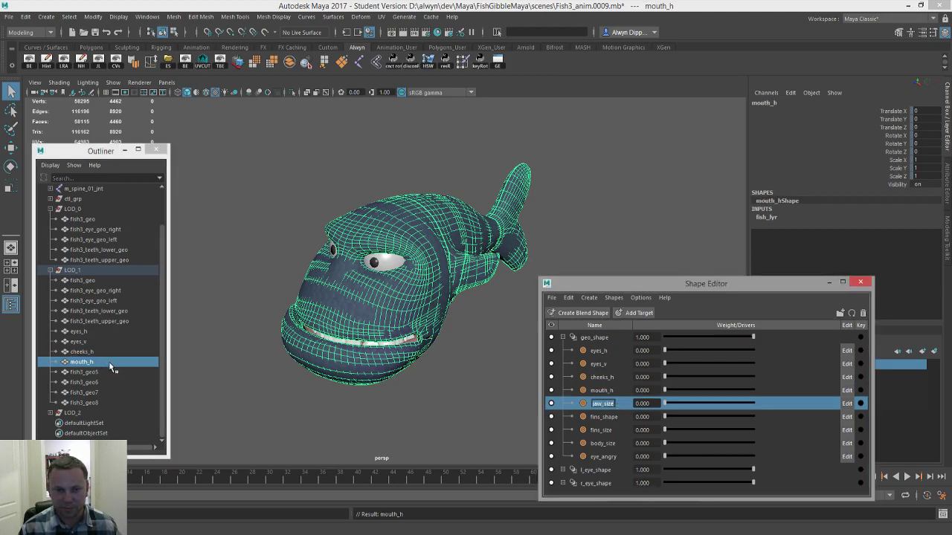
# - Rename the LOD_1 duplicates fish3_geo5 and fish3_geo6 as jaw_size and fins_shape, copying the names from the blend shape targets
pyautogui.press('Return')
pyautogui.doubleClick(605, 416)
pyautogui.hotkey('ctrl', 'c')
pyautogui.doubleClick(103, 382)
pyautogui.hotkey('ctrl', 'v')
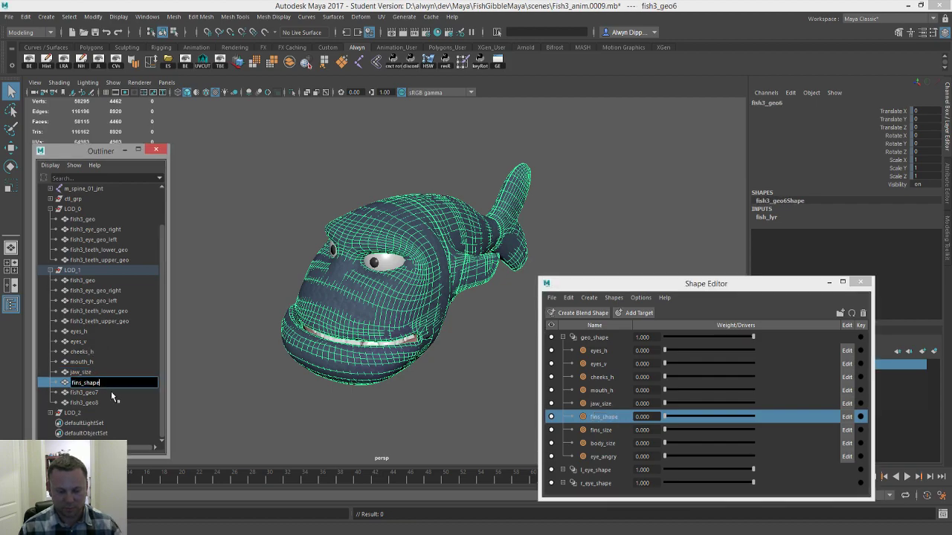
pyautogui.press('Return')
# - Rename the LOD_1 duplicate fish3_geo7 as fins_size, copying the name from the blend shape target
pyautogui.doubleClick(613, 430)
pyautogui.hotkey('ctrl', 'c')
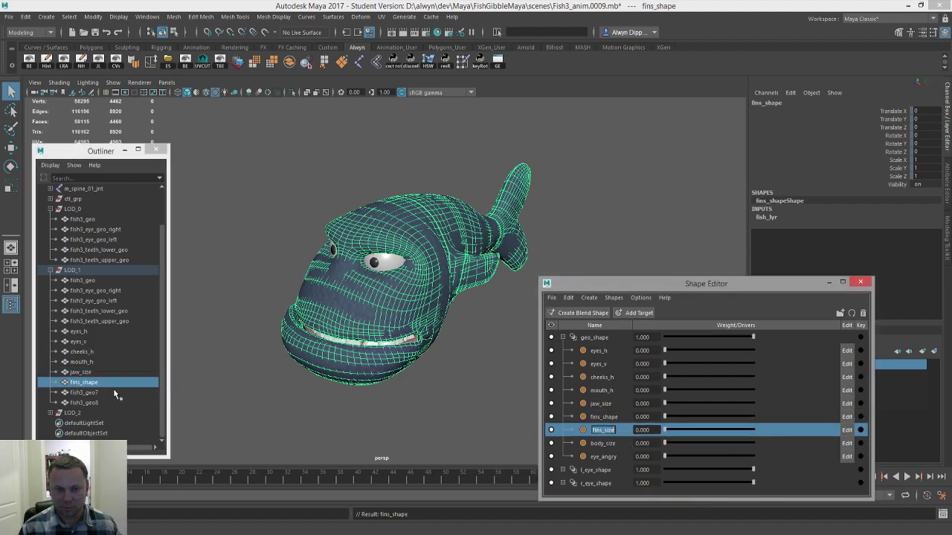
pyautogui.doubleClick(114, 391)
pyautogui.hotkey('ctrl', 'v')
pyautogui.press('Return')
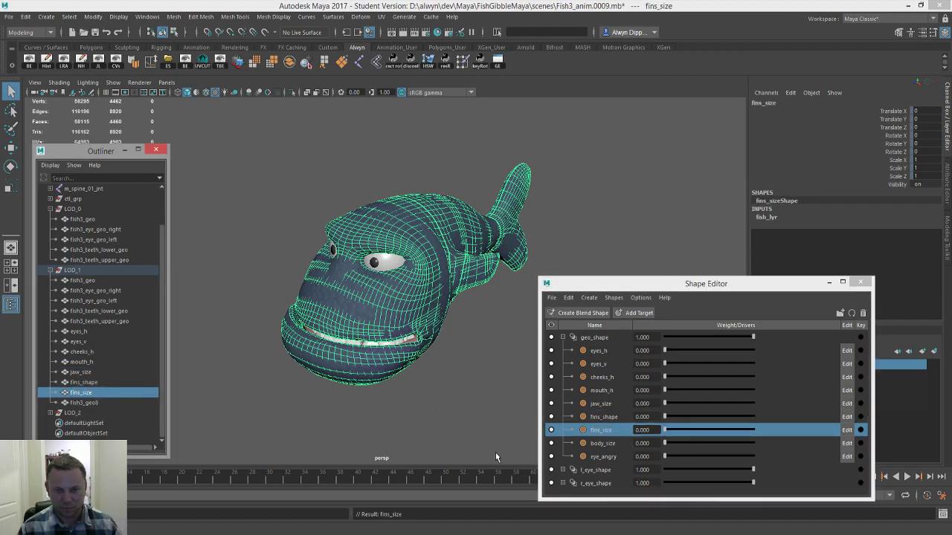
# - Rename the LOD_1 duplicate fish3_geo8 as body_size, copying the blend shape target's name, and save the scene
pyautogui.doubleClick(602, 443)
pyautogui.hotkey('ctrl', 'c')
pyautogui.doubleClick(113, 402)
pyautogui.hotkey('ctrl', 'v')
pyautogui.press('Return')
pyautogui.hotkey('ctrl', 's')
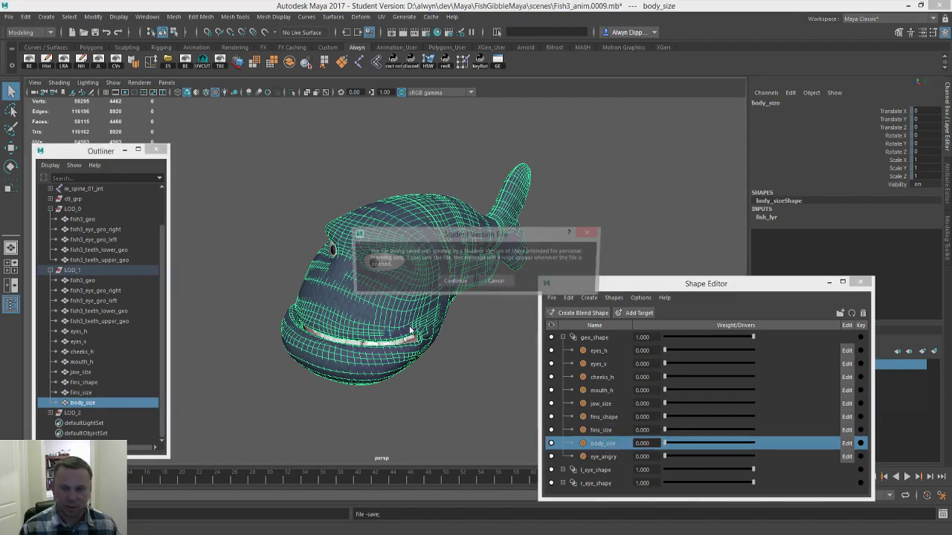
pyautogui.click(455, 283)
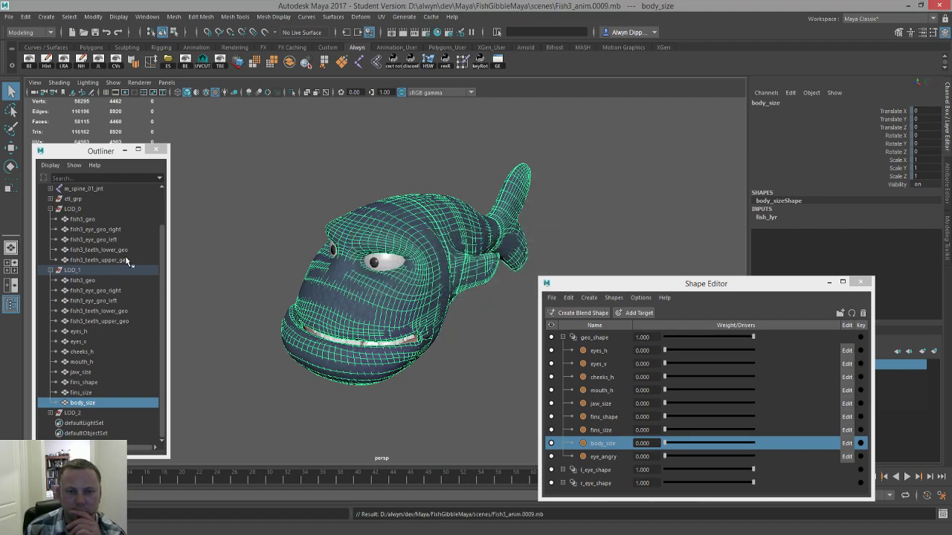
# - Select the LOD_0 fish3_geo mesh and raise its eyes_h blend shape target weight to 1.000
pyautogui.click(97, 219)
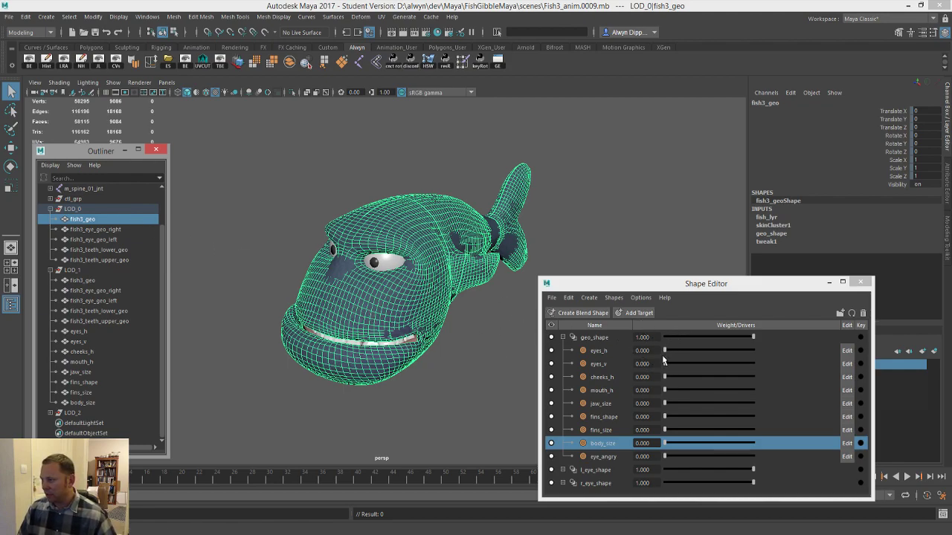
pyautogui.moveTo(665, 352); pyautogui.dragTo(783, 354)
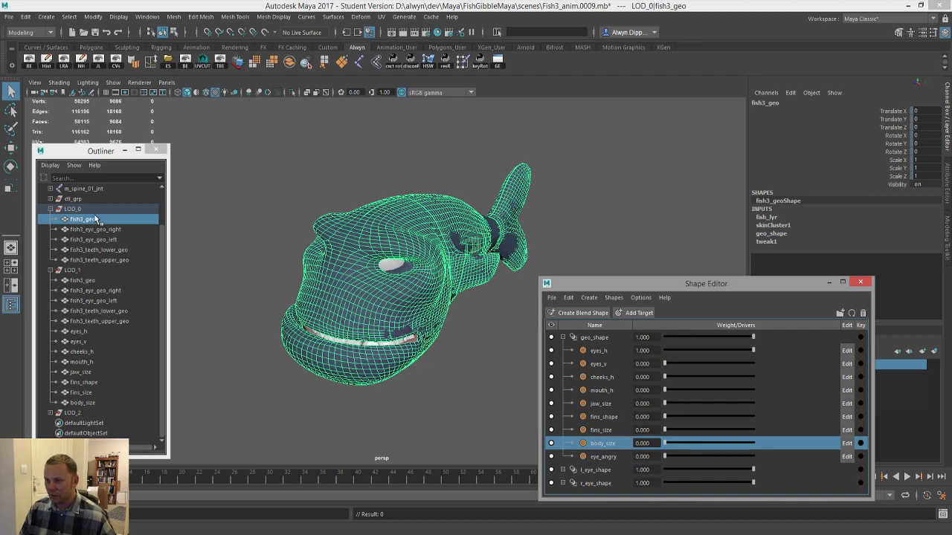
pyautogui.keyDown('ctrl'); pyautogui.click(99, 331); pyautogui.keyUp('ctrl')
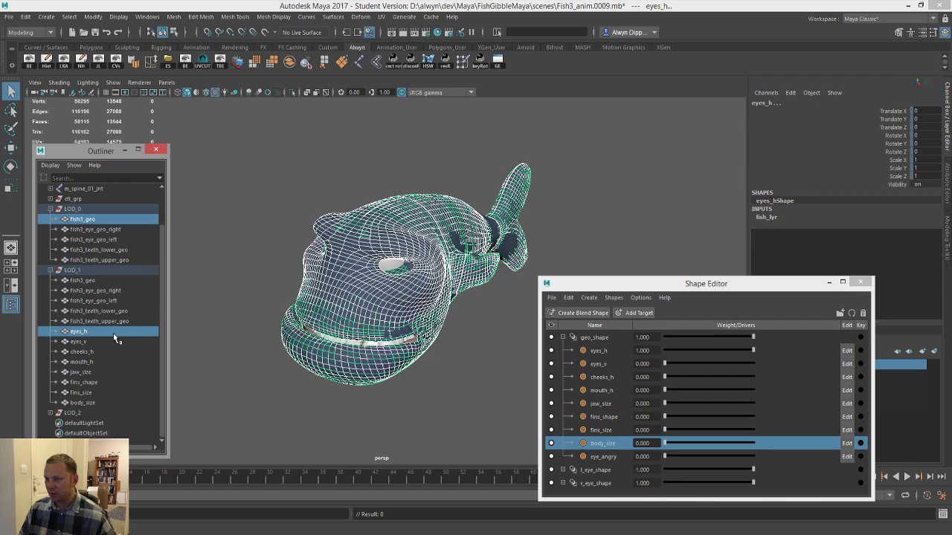
pyautogui.click(173, 16)
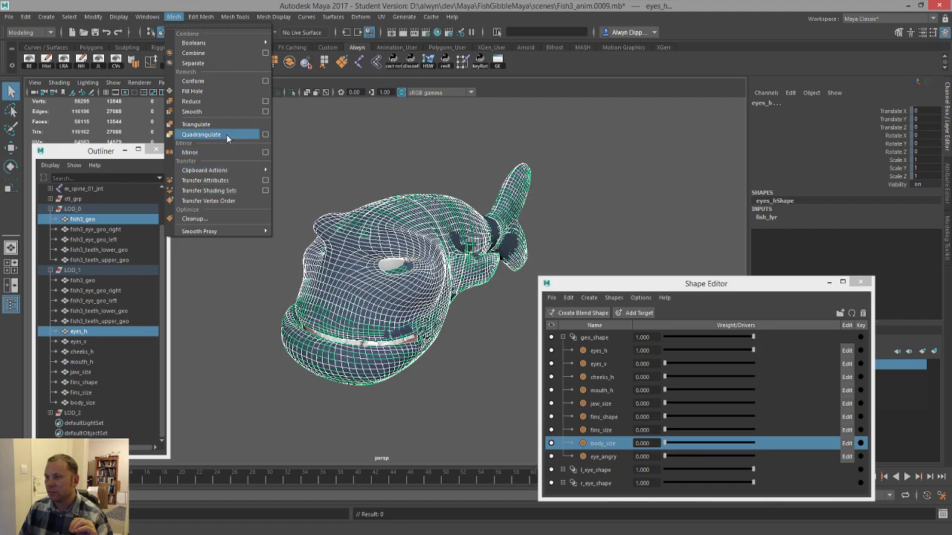
pyautogui.click(85, 150)
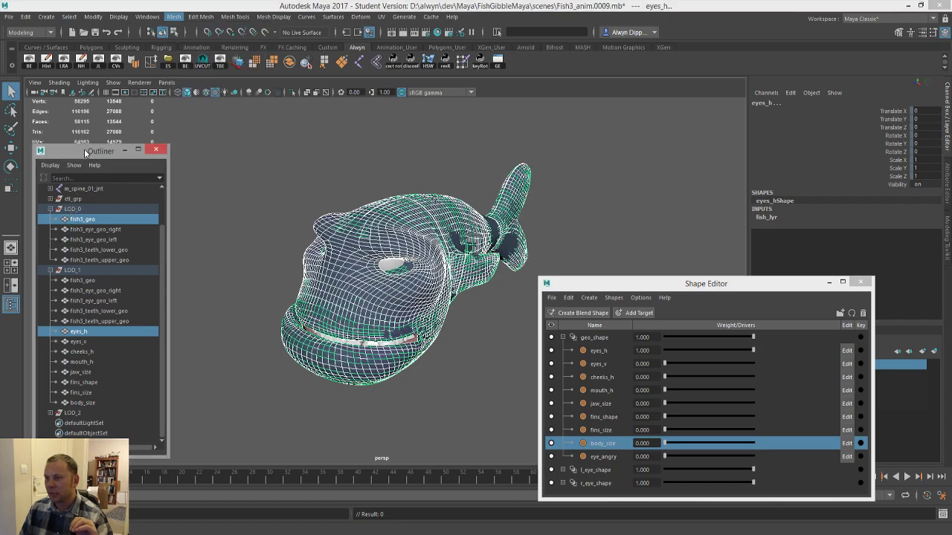
pyautogui.click(631, 290)
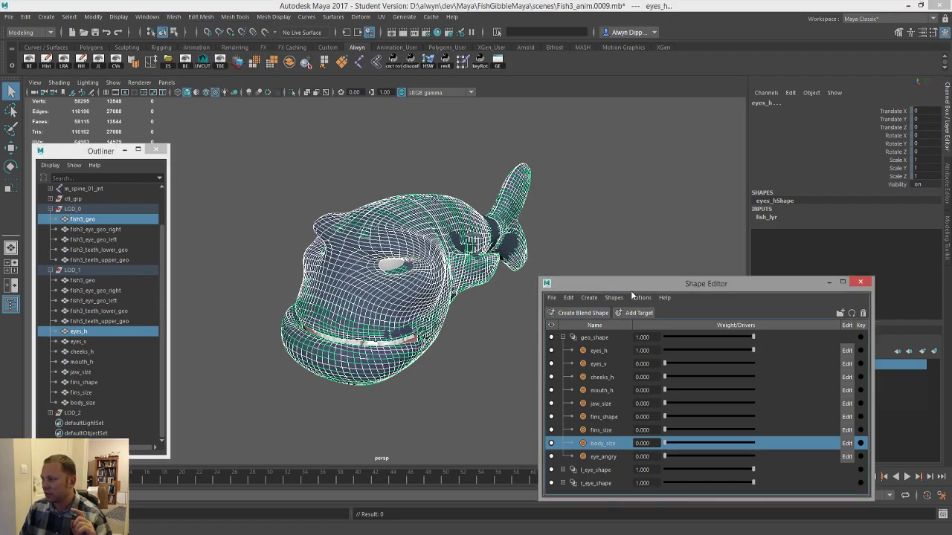
pyautogui.click(96, 328)
# - Create a blend shape on the LOD_1 fish3_geo mesh and name it geo_shape_LOD1
pyautogui.click(106, 282)
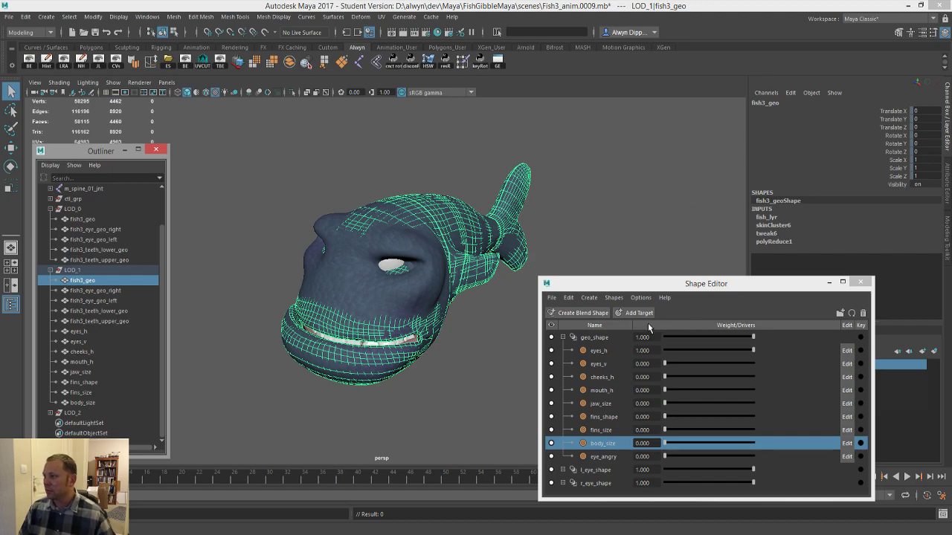
pyautogui.click(582, 314)
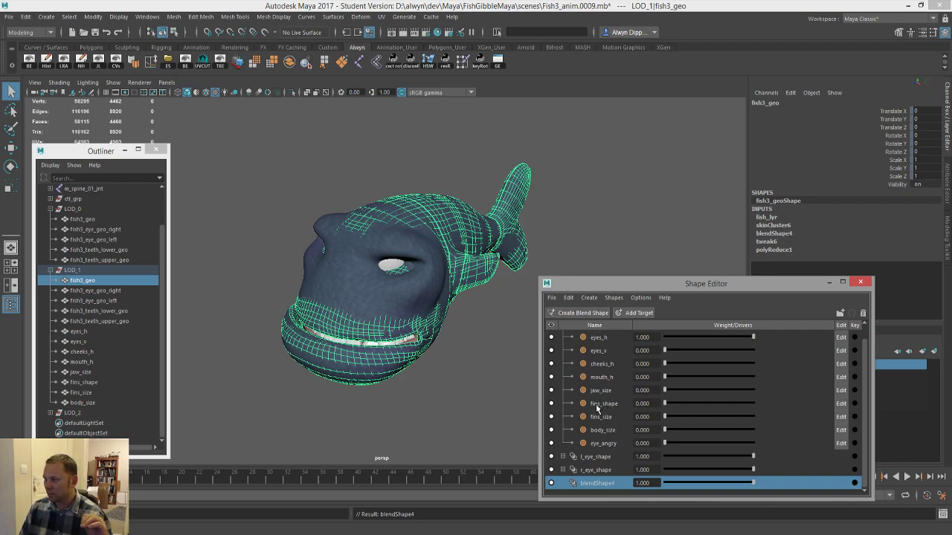
pyautogui.scroll(1, 613, 422)
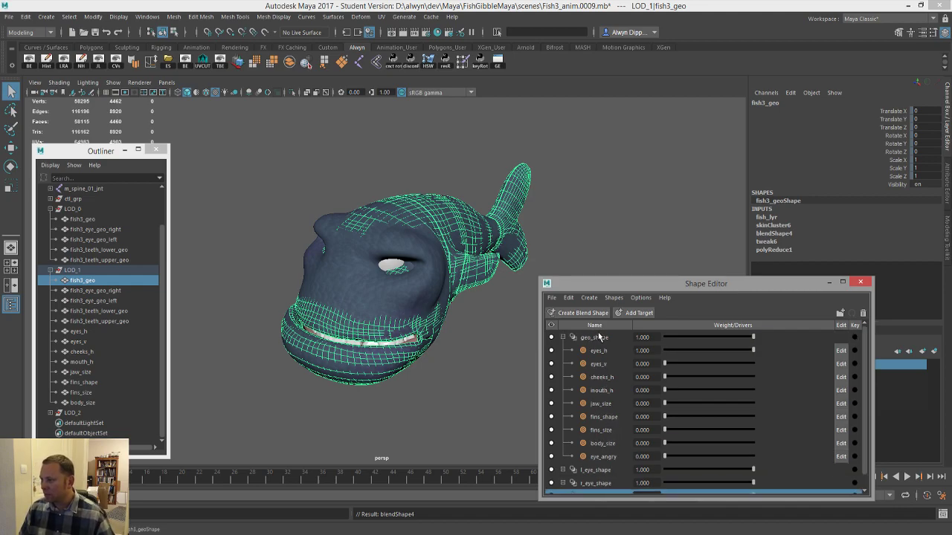
pyautogui.doubleClick(609, 336)
pyautogui.moveTo(608, 337); pyautogui.dragTo(602, 486)
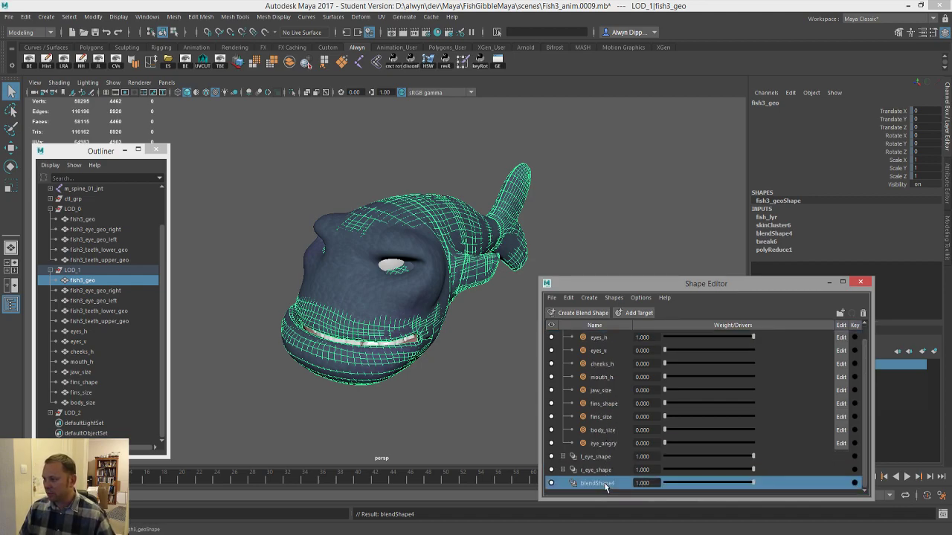
pyautogui.write('_shape')
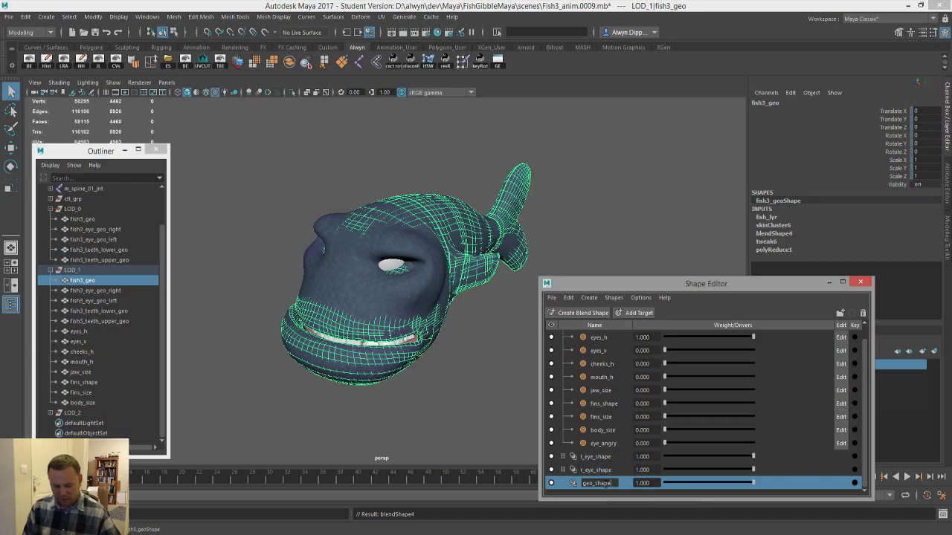
pyautogui.write('LOD')
pyautogui.press('Return')
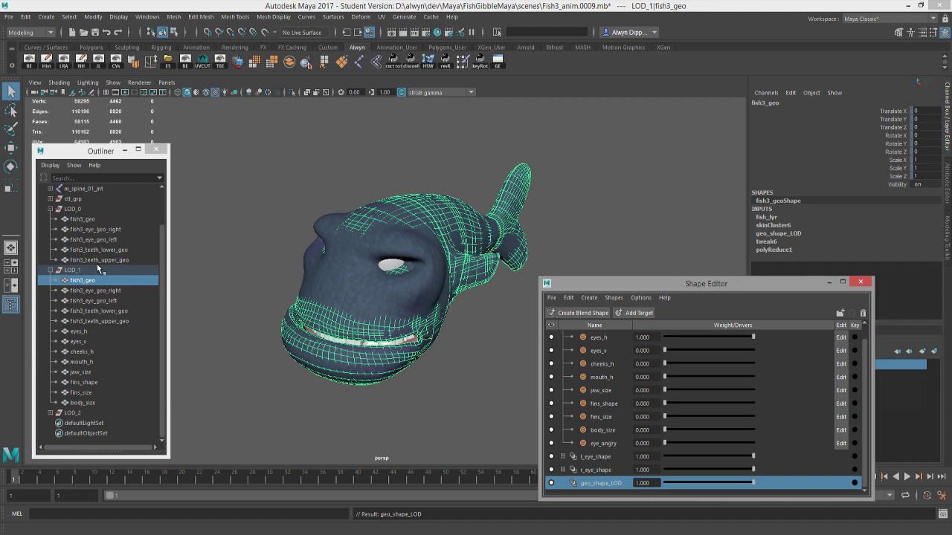
pyautogui.doubleClick(604, 483)
pyautogui.write('1')
pyautogui.press('Return')
# - Create a blend shape on the LOD_1 fish3_eye_geo_right mesh and name it r_eye_shape_LOD1
pyautogui.click(122, 290)
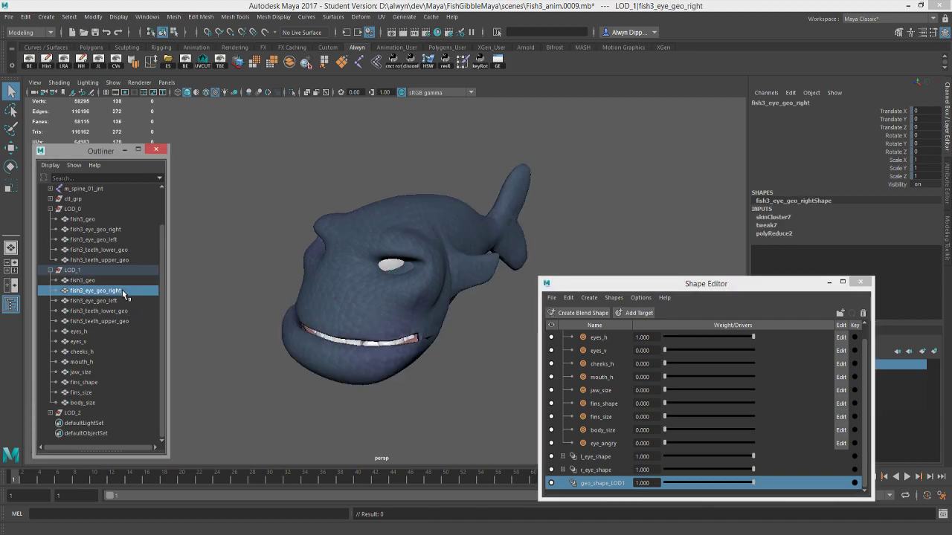
pyautogui.click(594, 313)
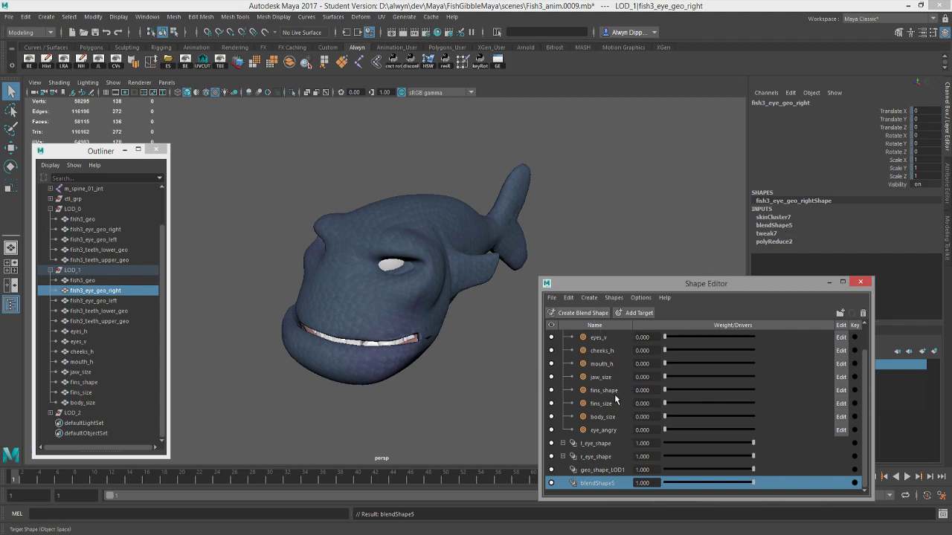
pyautogui.click(603, 457)
pyautogui.doubleClick(599, 483)
pyautogui.hotkey('ctrl', 'v')
pyautogui.write('_LOD1')
pyautogui.press('Return')
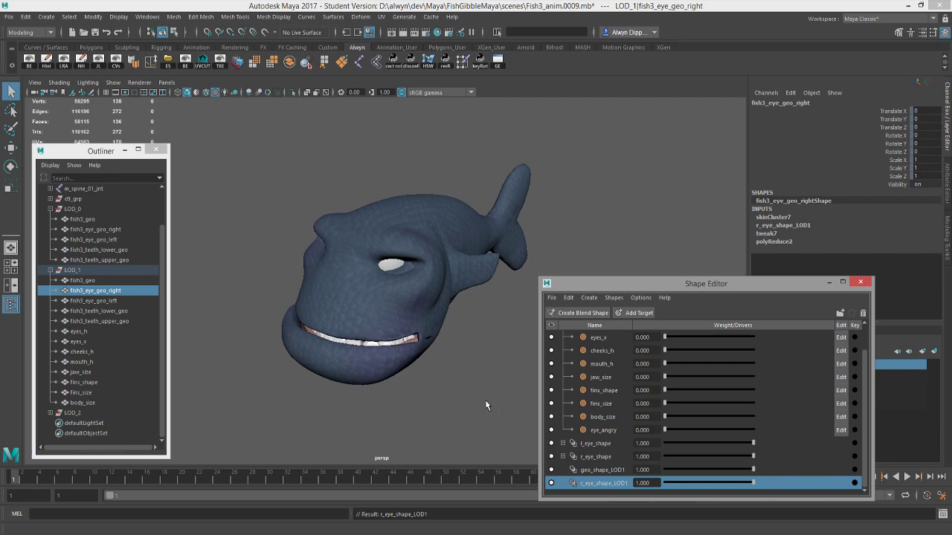
# - Create a blend shape on the LOD_1 fish3_eye_geo_left mesh and name it l_eye_shape_LOD1
pyautogui.click(126, 301)
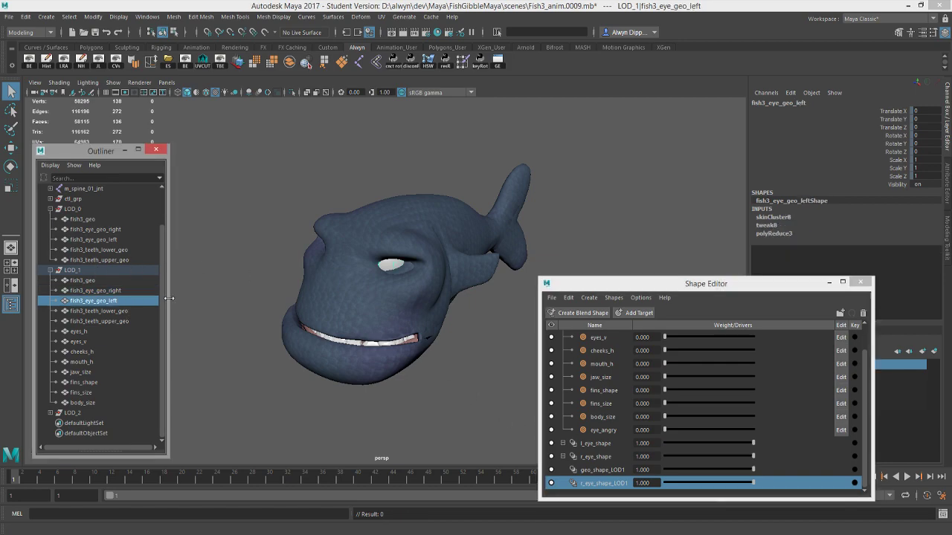
pyautogui.click(582, 313)
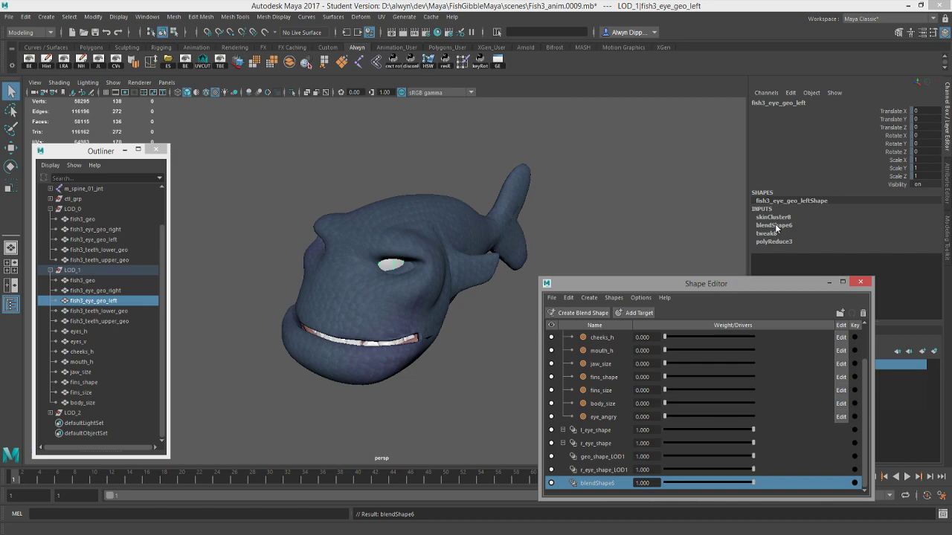
pyautogui.doubleClick(598, 483)
pyautogui.write('r_eye_shape')
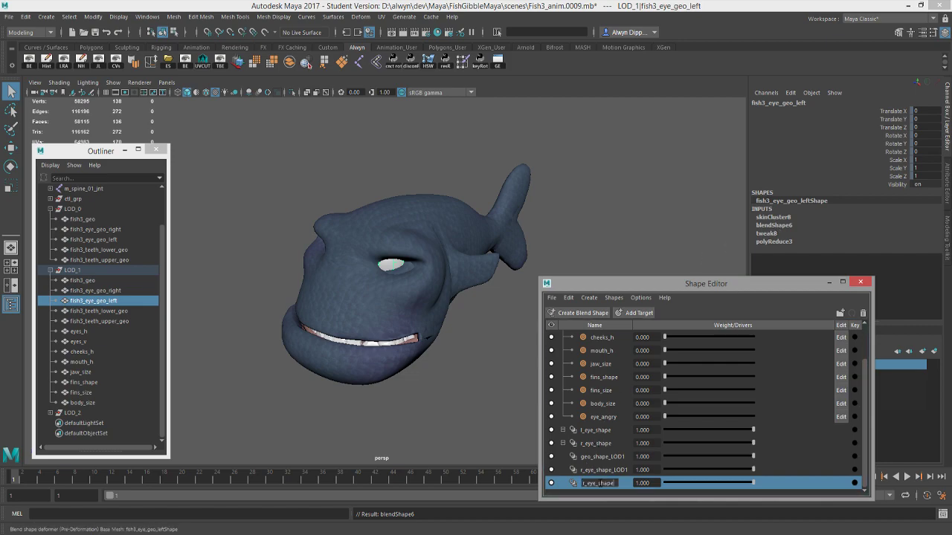
pyautogui.press('Delete')
pyautogui.write('l')
pyautogui.write('_LOD1')
pyautogui.press('Return')
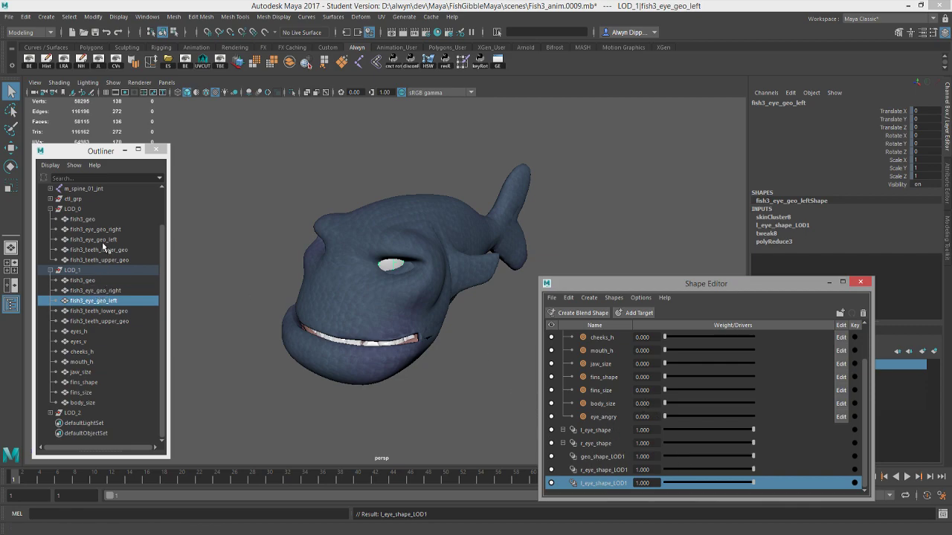
# - Select the LOD_0 fish3_geo and then the LOD_1 duplicate eyes_h together, and highlight the geo_shape_LOD1 blend shape
pyautogui.click(108, 220)
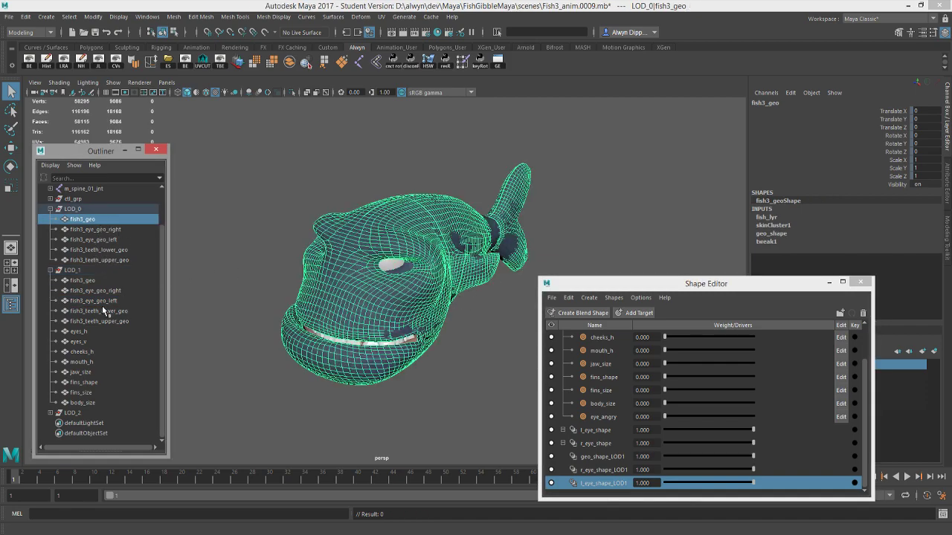
pyautogui.keyDown('ctrl'); pyautogui.click(97, 330); pyautogui.keyUp('ctrl')
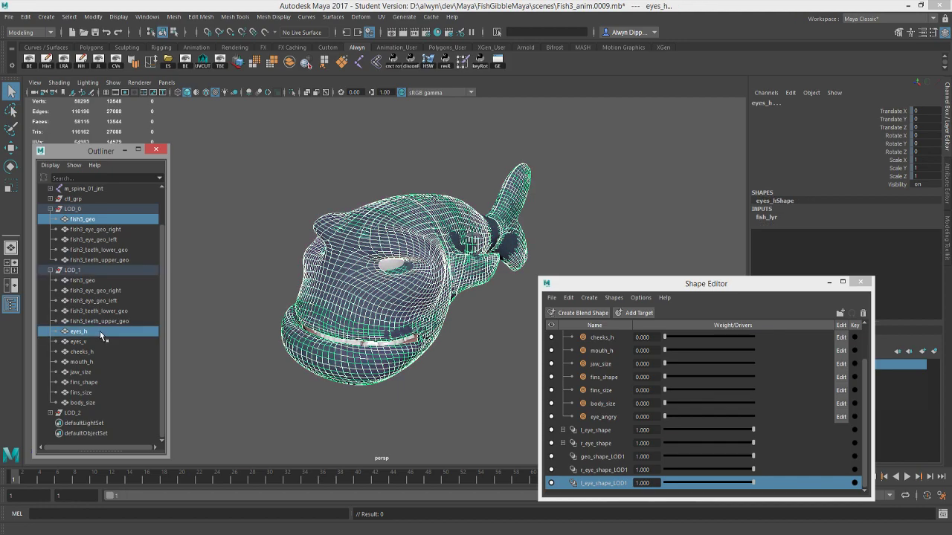
pyautogui.click(106, 331)
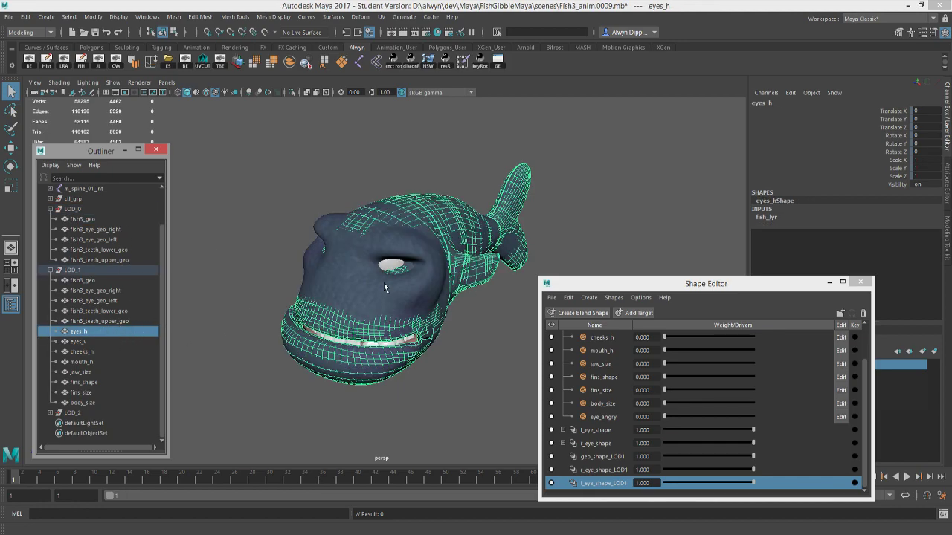
pyautogui.click(110, 219)
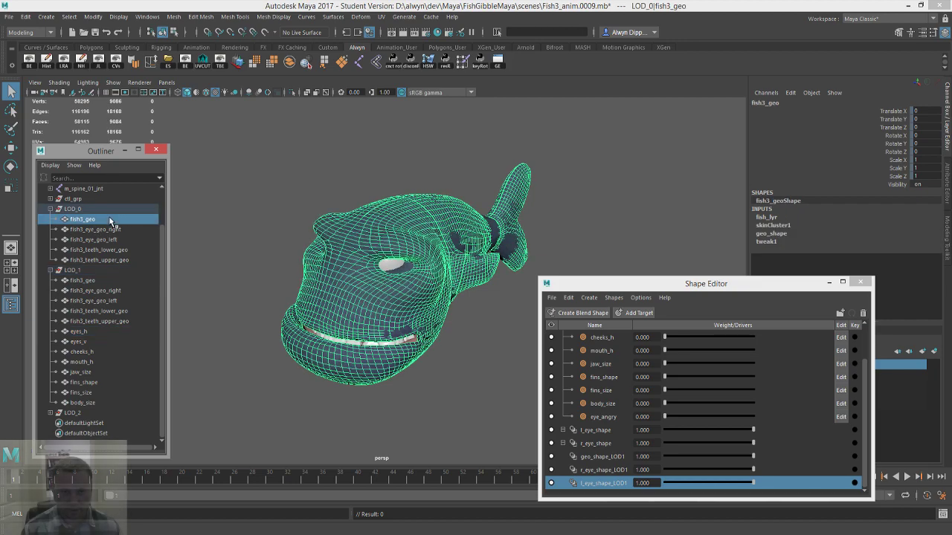
pyautogui.keyDown('ctrl'); pyautogui.click(99, 330); pyautogui.keyUp('ctrl')
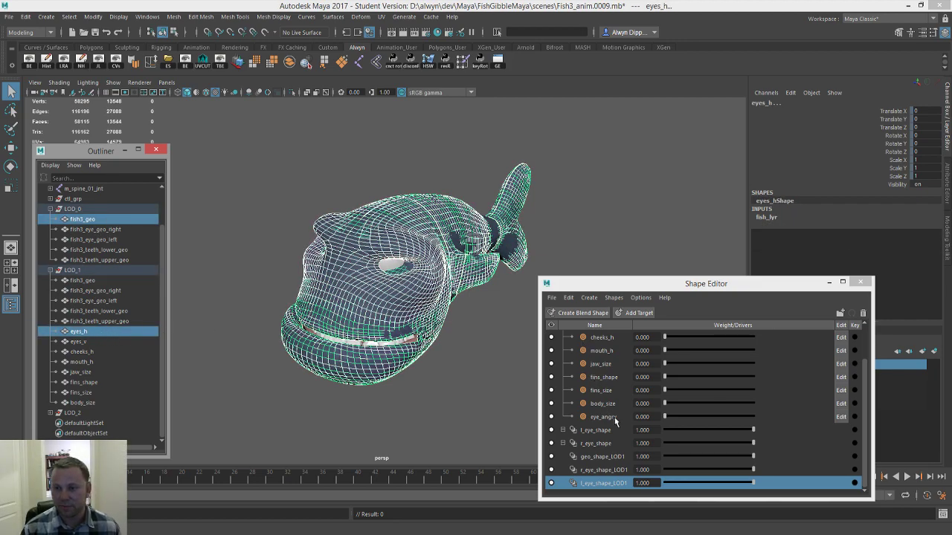
pyautogui.click(618, 457)
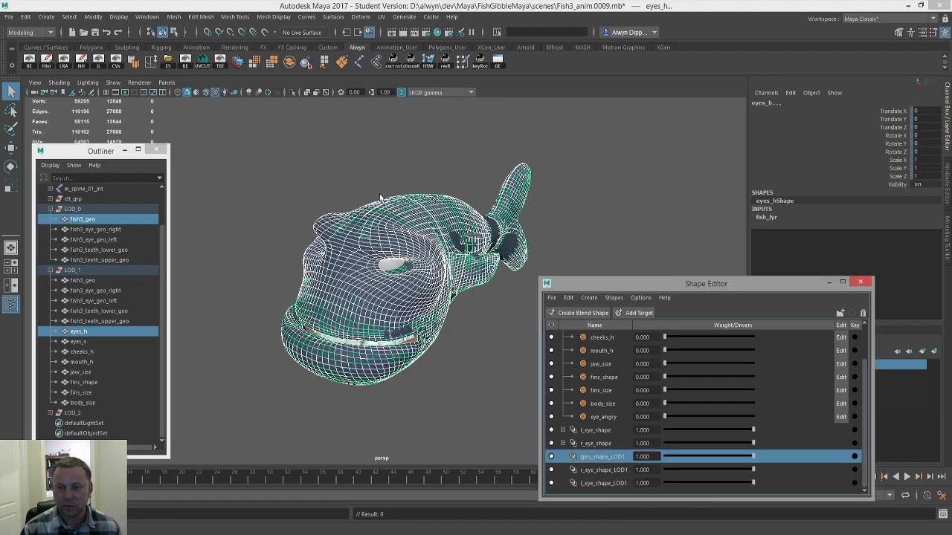
# - Save the scene and open the Transfer Attributes options for the two selected meshes
pyautogui.click(174, 16)
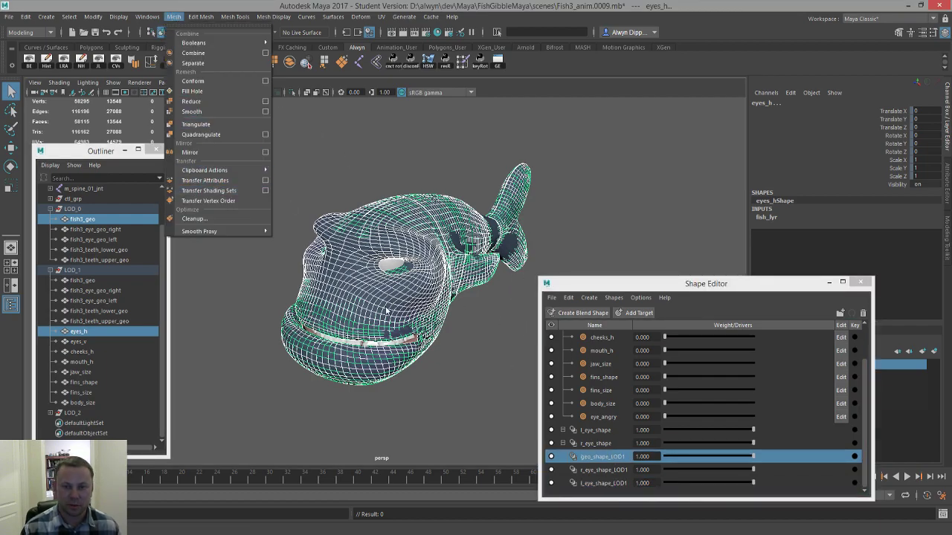
pyautogui.hotkey('ctrl', 's')
pyautogui.click(454, 280)
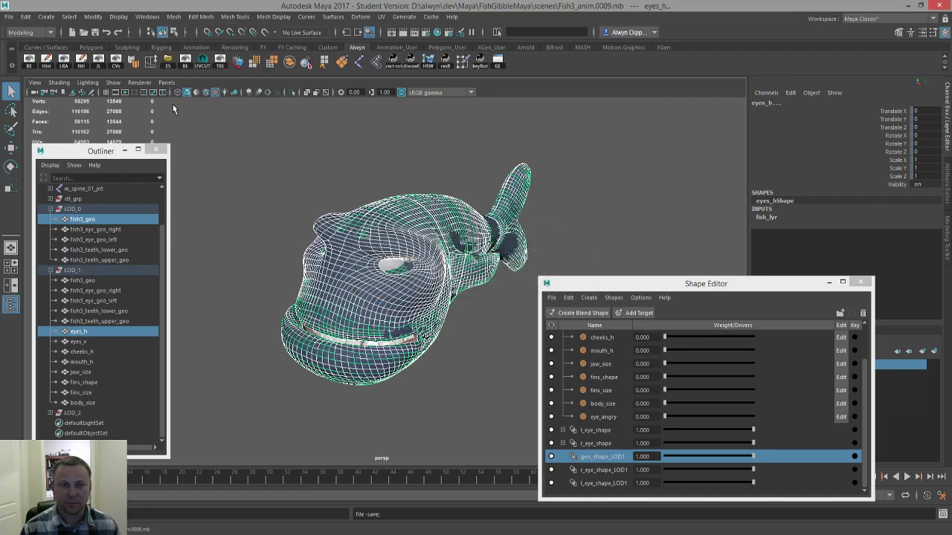
pyautogui.click(173, 16)
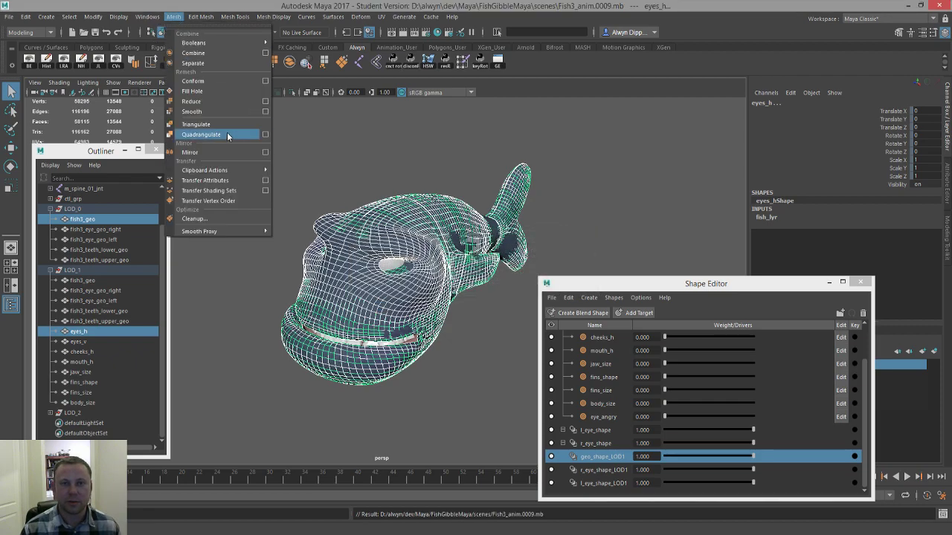
pyautogui.click(265, 182)
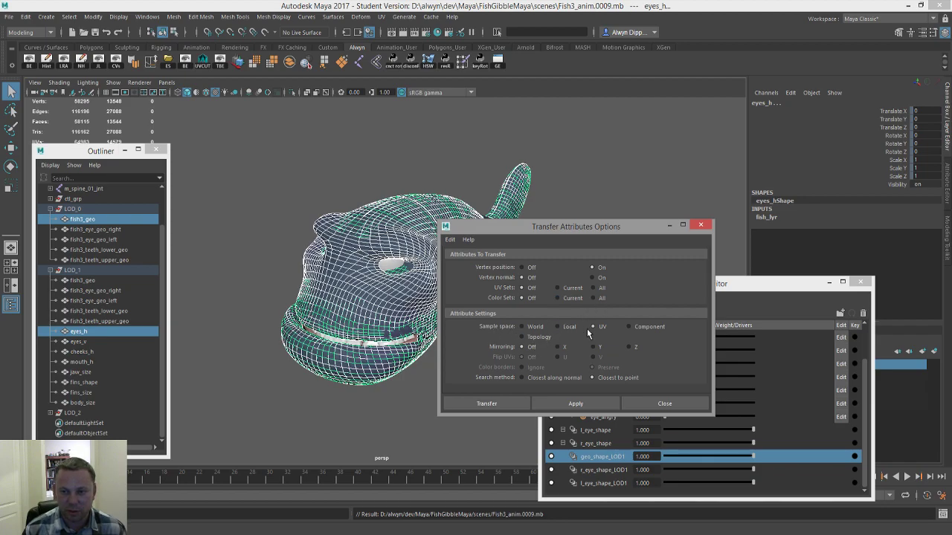
# - Check the UV layouts of the LOD_0 fish3_geo and eyes_h meshes in the UV Editor, then close it
pyautogui.click(382, 16)
pyautogui.click(381, 16)
pyautogui.click(381, 16)
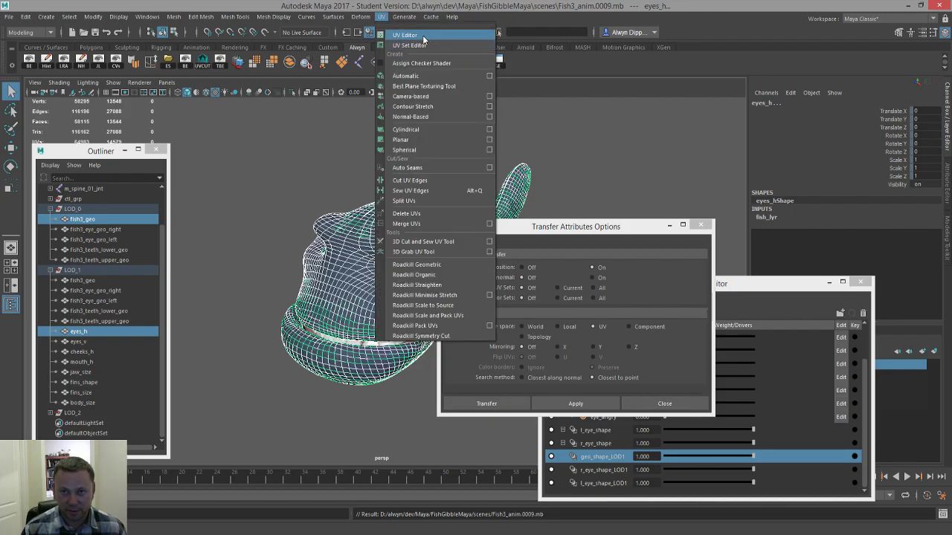
pyautogui.click(405, 35)
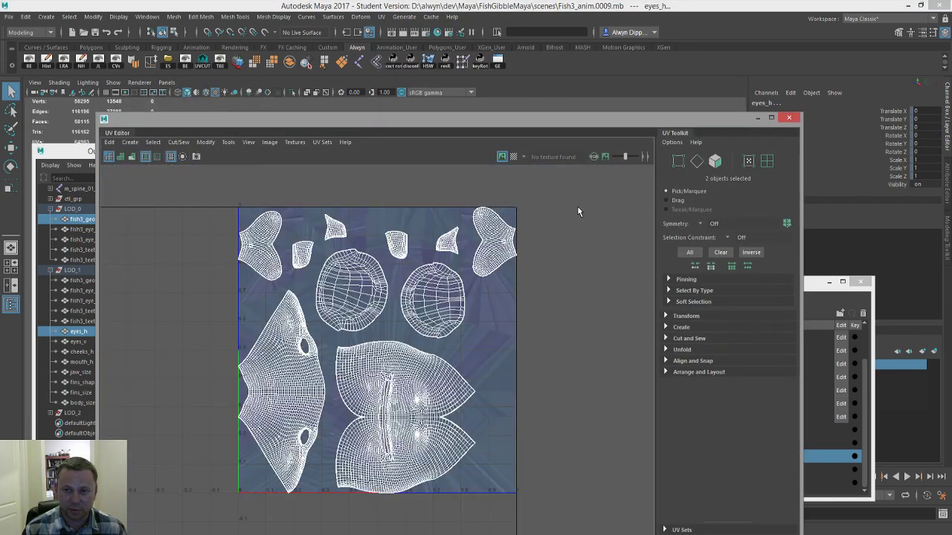
pyautogui.click(790, 118)
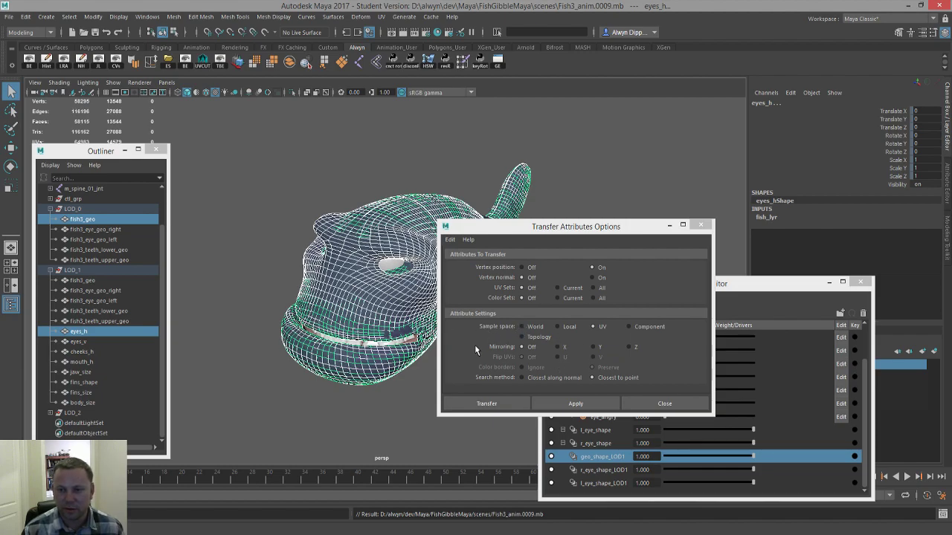
# - Transfer vertex positions from the LOD_0 fish3_geo to eyes_h using UV sample space, and select only eyes_h
pyautogui.click(498, 401)
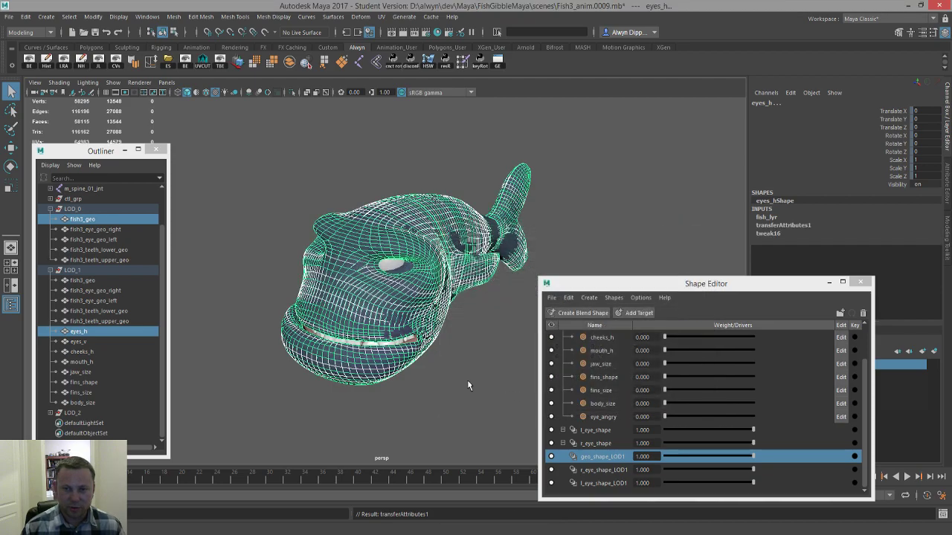
pyautogui.click(102, 332)
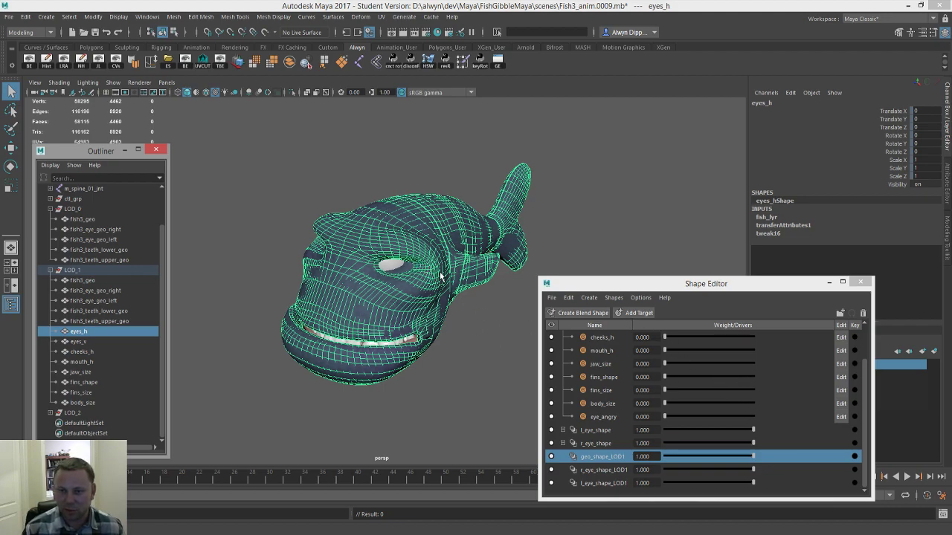
pyautogui.click(110, 320)
pyautogui.click(113, 332)
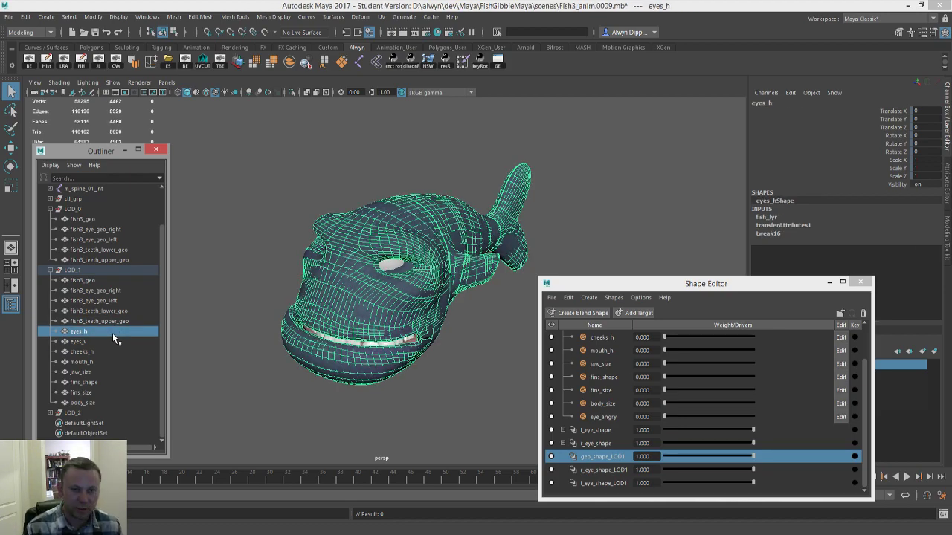
# - Delete the construction history of the eyes_h mesh
pyautogui.click(25, 17)
pyautogui.moveTo(75, 148)
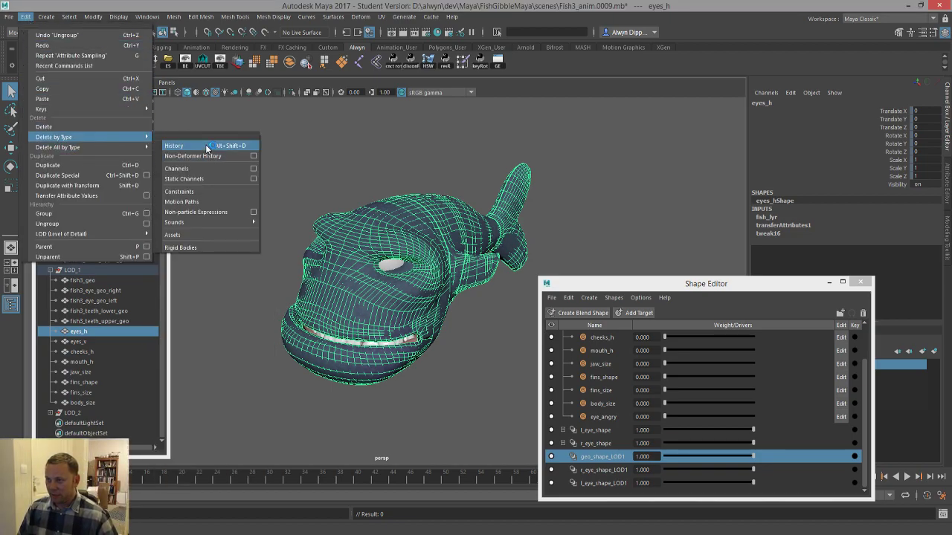
pyautogui.click(287, 4)
pyautogui.click(110, 320)
pyautogui.click(133, 332)
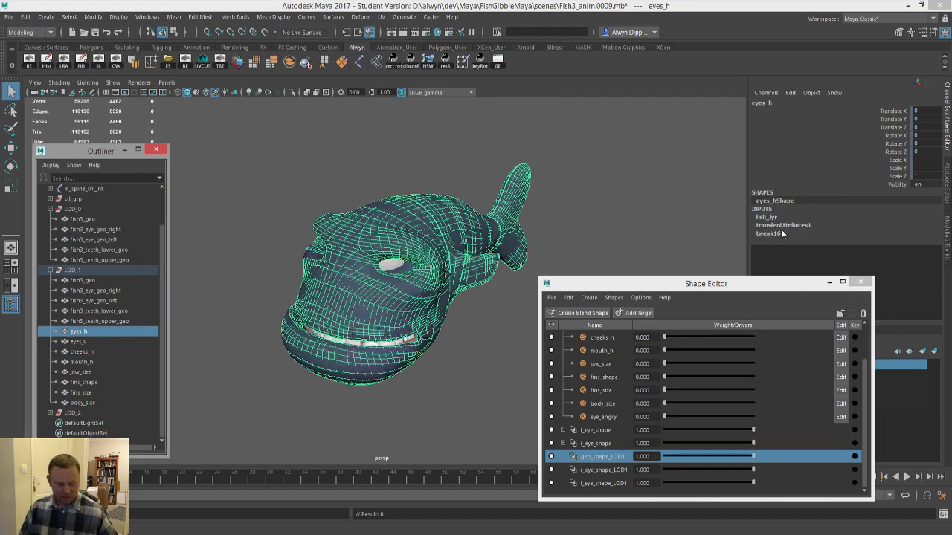
pyautogui.hotkey('alt', 'shift', 'd')
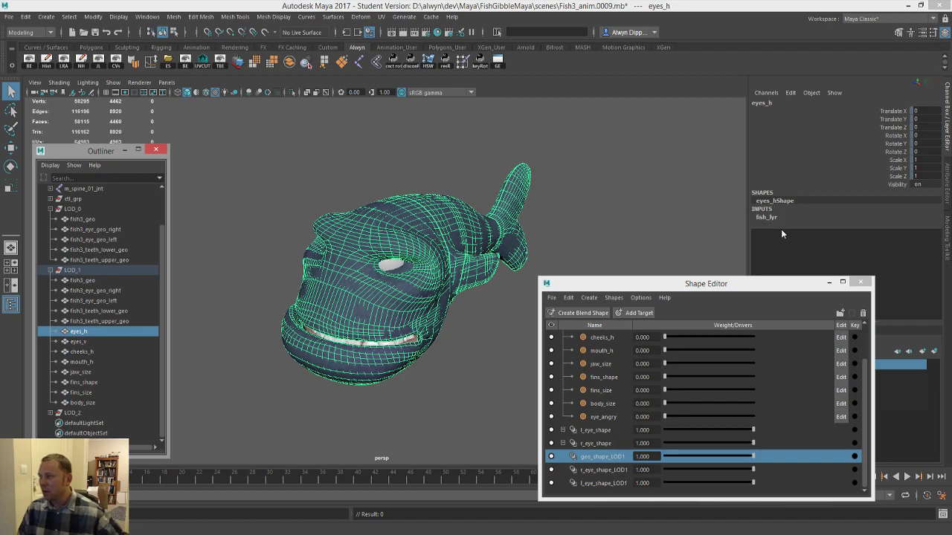
# - Set the eyes_h weight of geo_shape to 0 and add the selected eyes_h mesh as a target of geo_shape_LOD1
pyautogui.scroll(1, 706, 398)
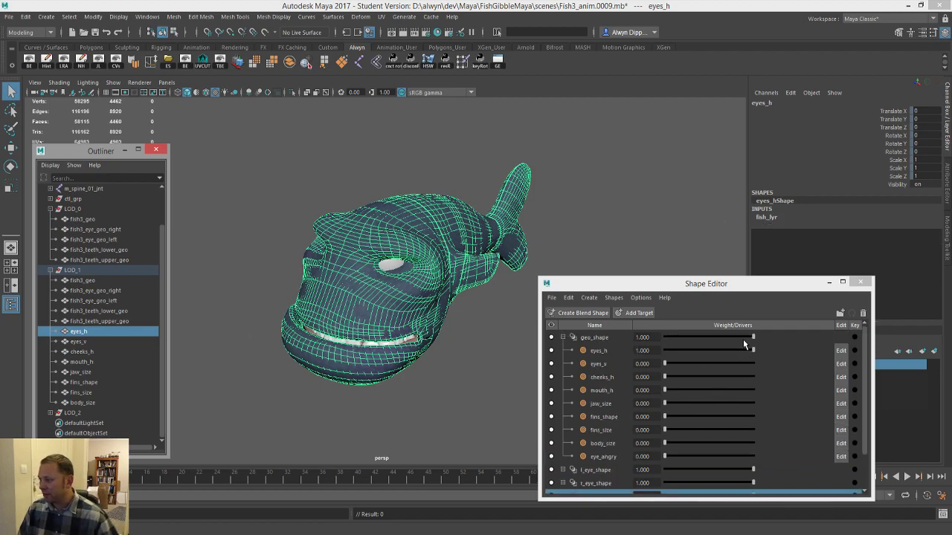
pyautogui.moveTo(753, 349); pyautogui.dragTo(659, 357)
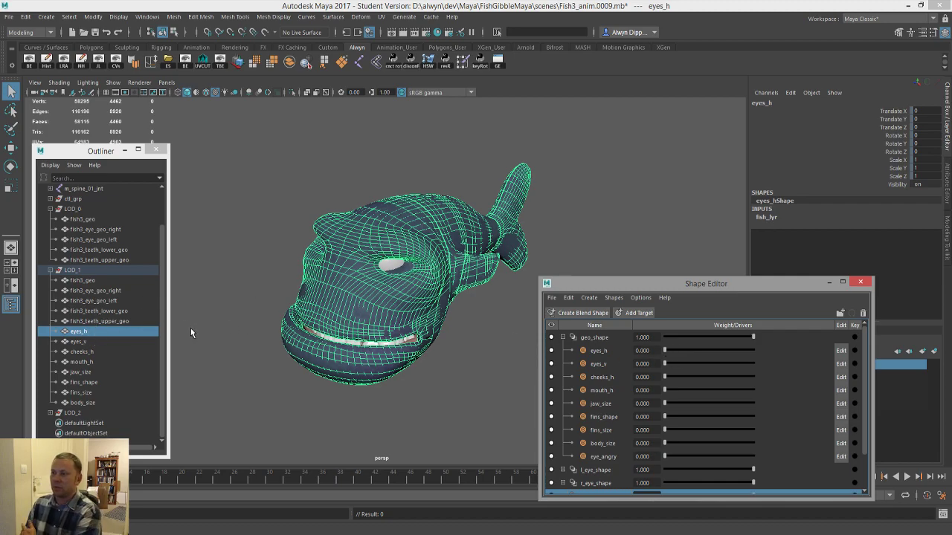
pyautogui.scroll(-1, 604, 446)
pyautogui.click(604, 457)
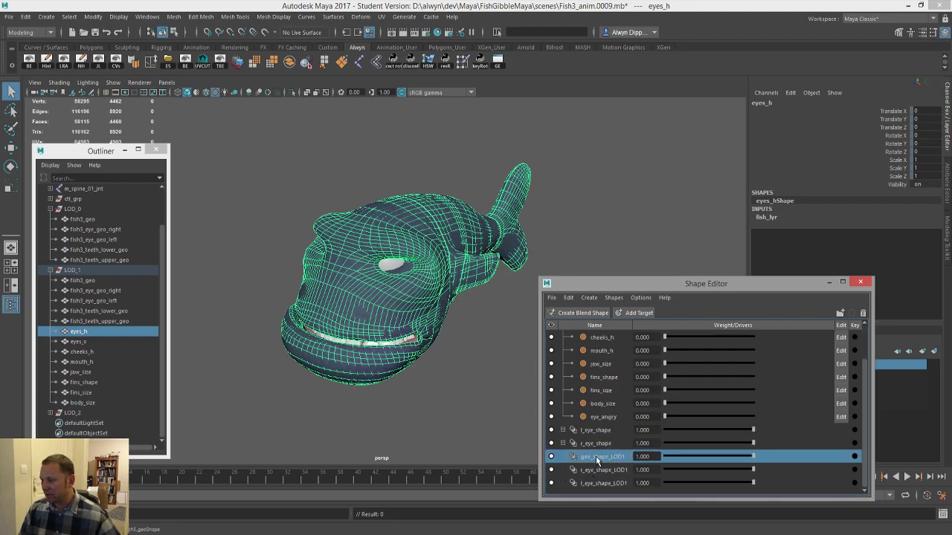
pyautogui.rightClick(599, 458)
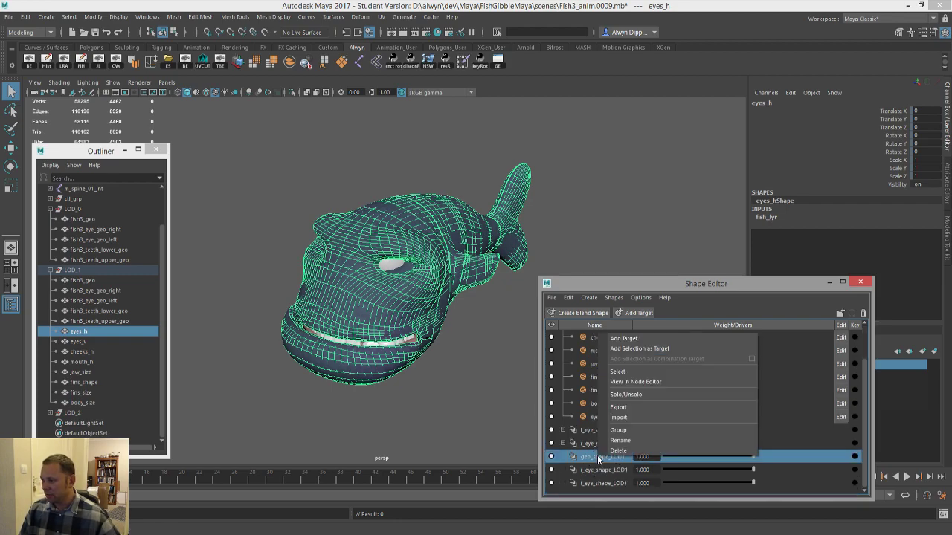
pyautogui.click(652, 348)
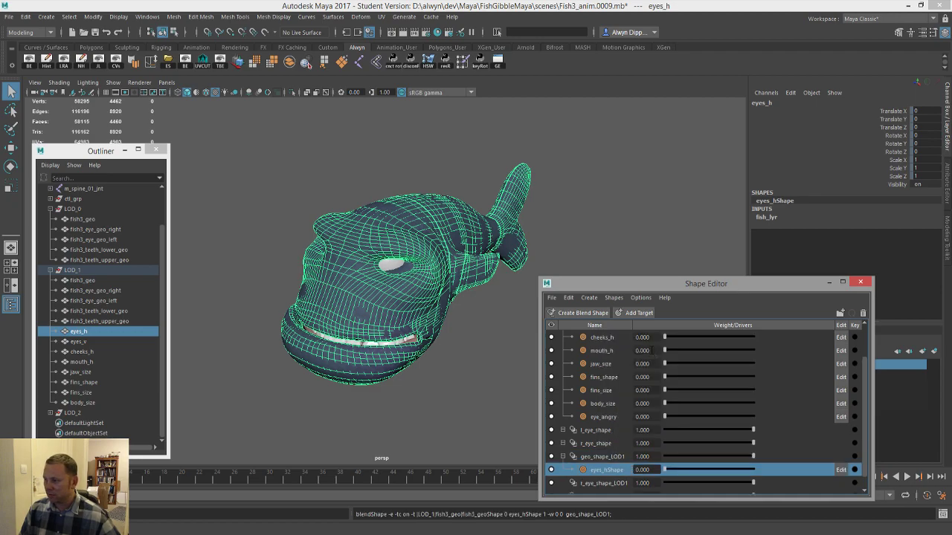
# - Rename the new geo_shape_LOD1 target to eyes_h, matching the target name in geo_shape
pyautogui.doubleClick(604, 471)
pyautogui.press('End')
pyautogui.press('BackSpace')
pyautogui.press('BackSpace')
pyautogui.press('Return')
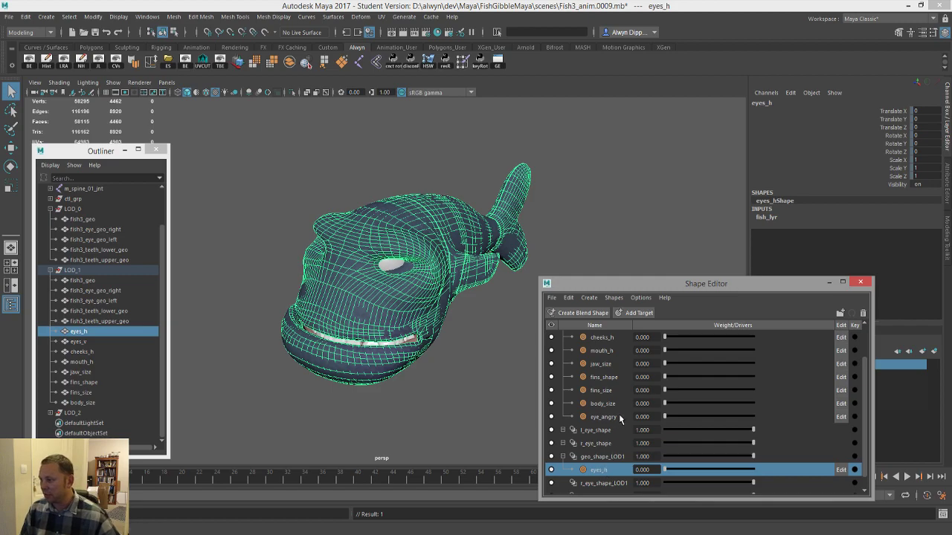
pyautogui.scroll(1, 619, 416)
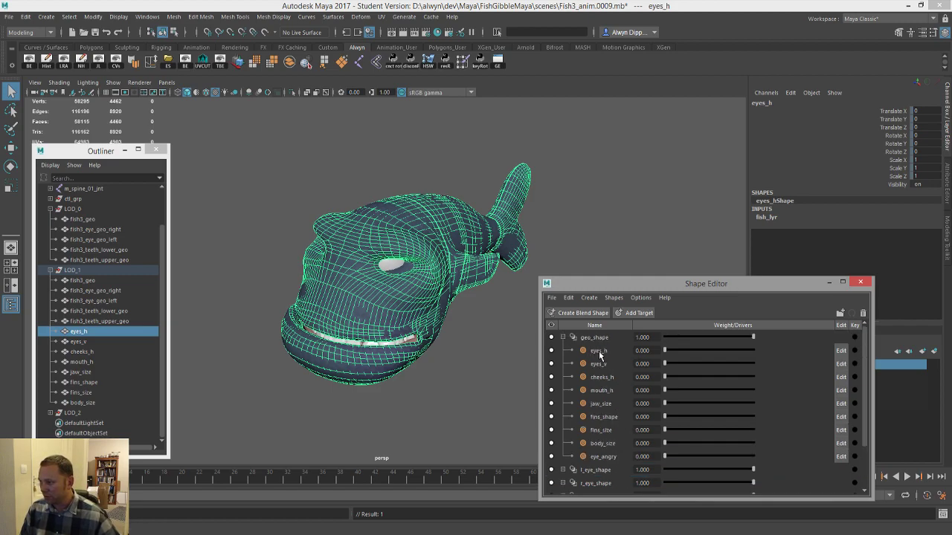
# - Delete the eyes_h duplicate mesh from LOD_1 and save the scene
pyautogui.click(104, 332)
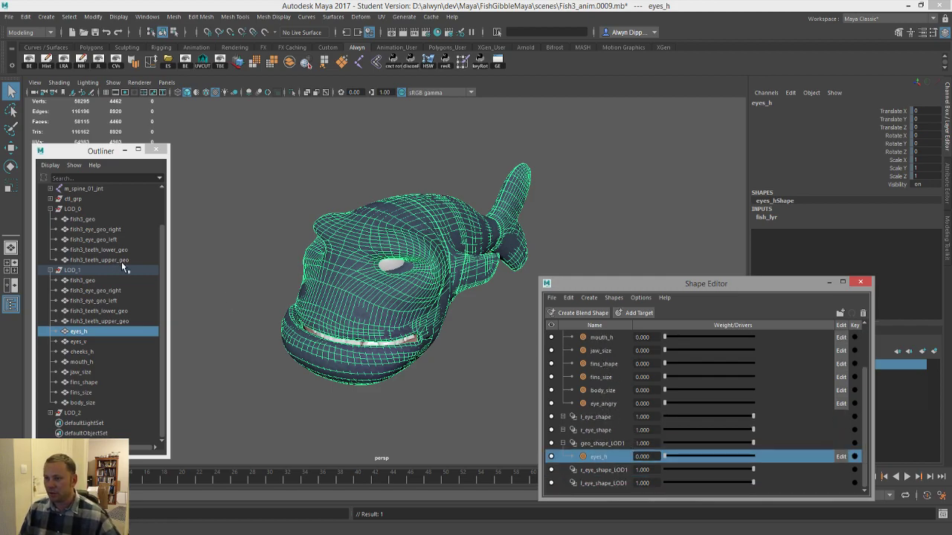
pyautogui.click(105, 334)
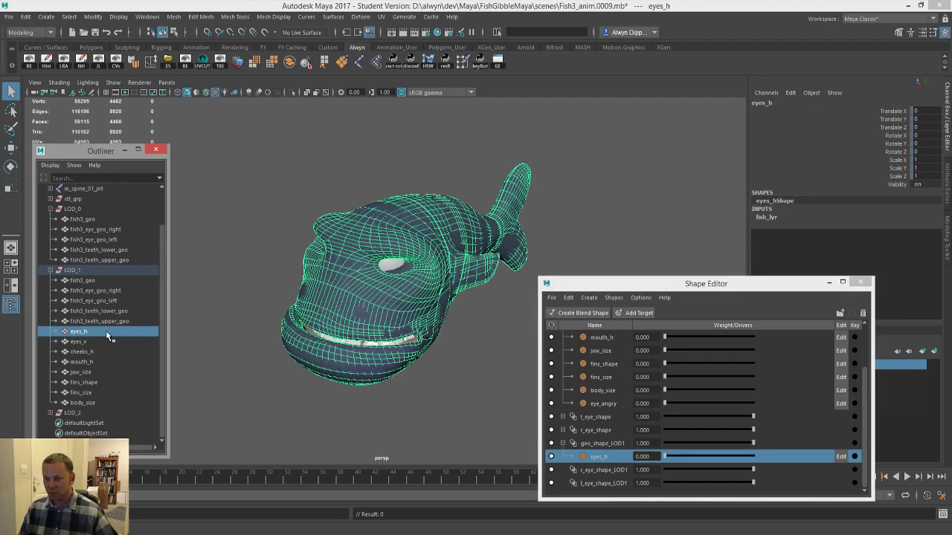
pyautogui.press('Delete')
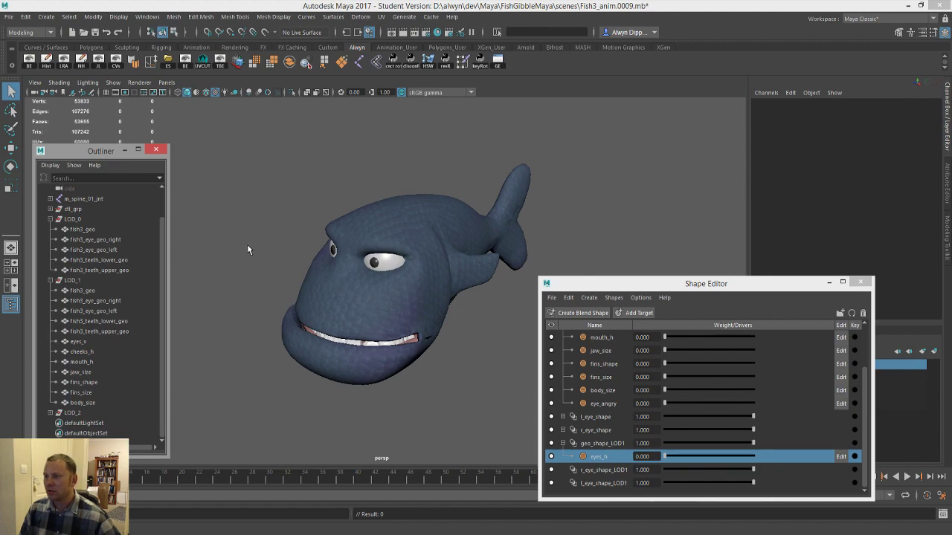
pyautogui.hotkey('ctrl', 's')
pyautogui.click(455, 282)
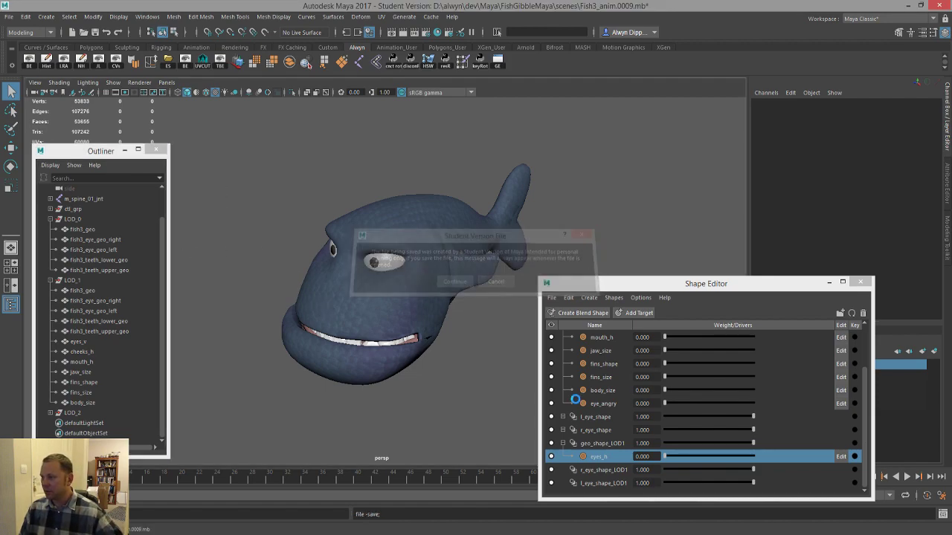
# - Test the eyes_h weight of geo_shape_LOD1, and highlight the LOD_1 fish3_geo and its geo_shape_LOD1 blend shape
pyautogui.moveTo(666, 457)
pyautogui.mouseDown()
pyautogui.moveTo(780, 460)
pyautogui.moveTo(650, 470)
pyautogui.moveTo(700, 456)
pyautogui.moveTo(604, 460)
pyautogui.moveTo(692, 461)
pyautogui.moveTo(664, 472)
pyautogui.mouseUp()
pyautogui.click(90, 290)
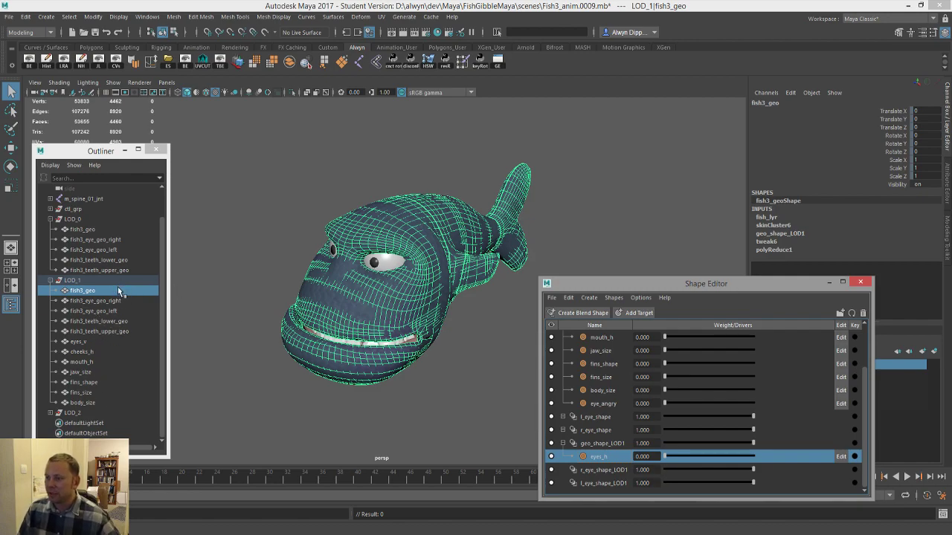
pyautogui.click(599, 444)
# - Set the eyes_v weight of geo_shape to 1 and select the LOD_0 fish3_geo followed by the eyes_v duplicate
pyautogui.click(99, 229)
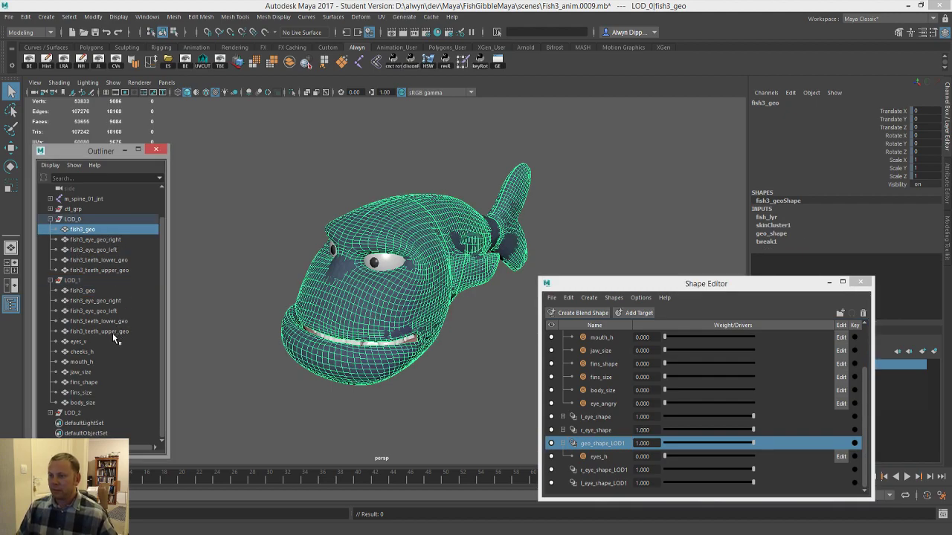
pyautogui.scroll(2, 664, 401)
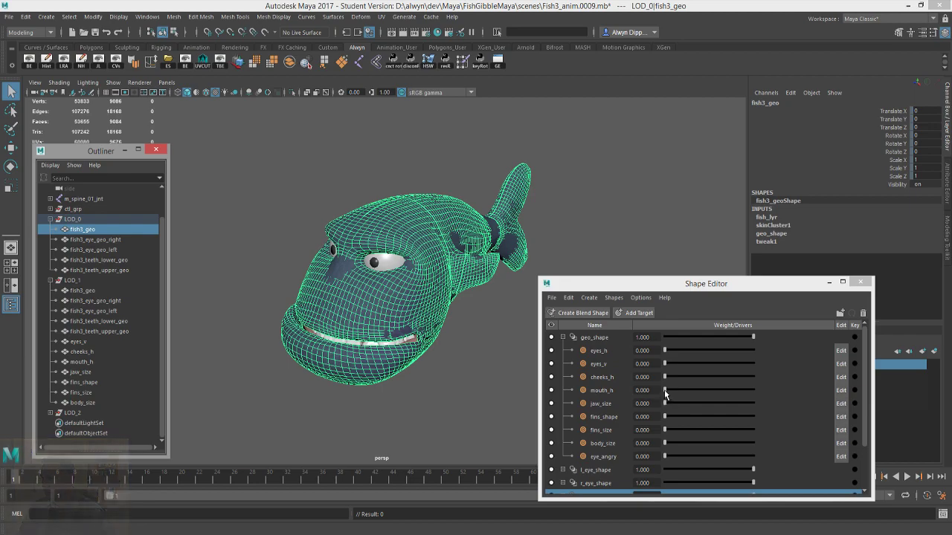
pyautogui.moveTo(668, 365); pyautogui.dragTo(782, 363)
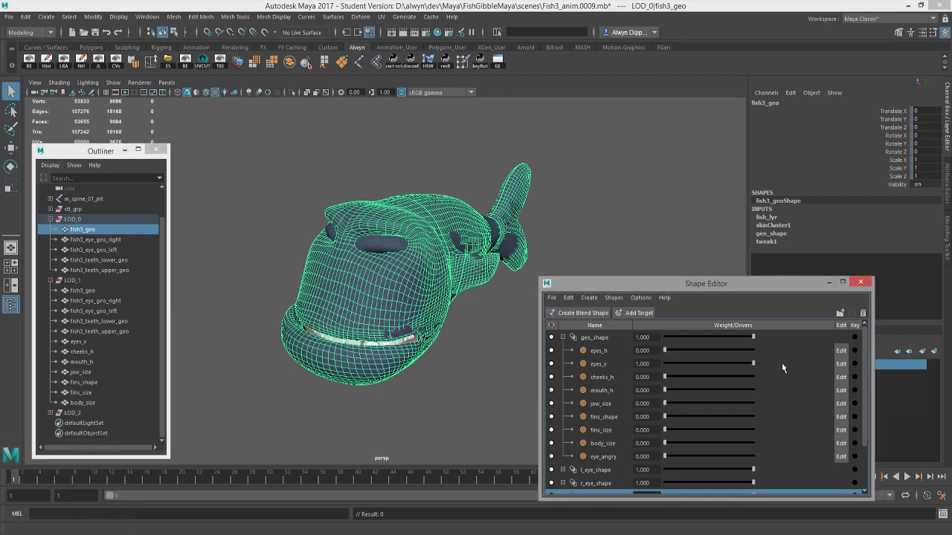
pyautogui.keyDown('ctrl'); pyautogui.click(104, 342); pyautogui.keyUp('ctrl')
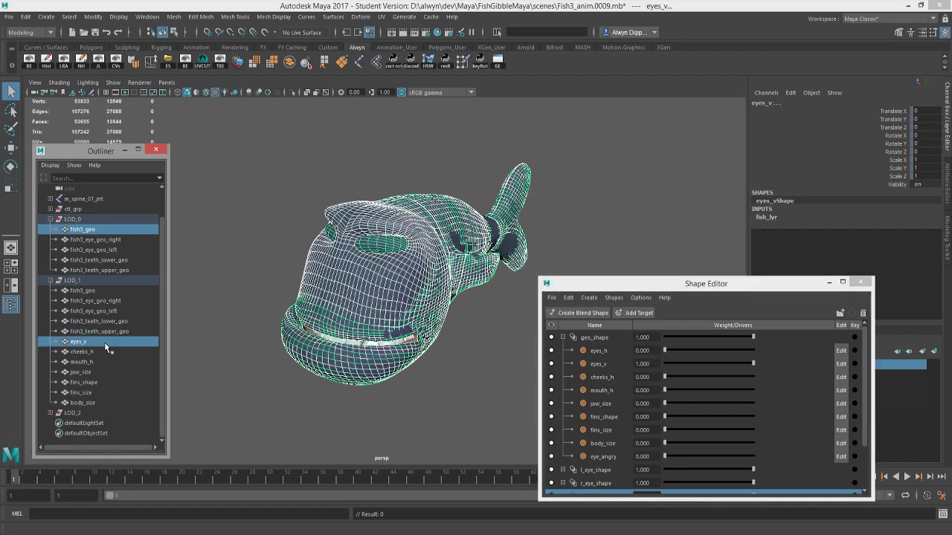
# - Transfer attributes from the LOD_0 fish3_geo to eyes_v and delete the history of eyes_v
pyautogui.click(174, 17)
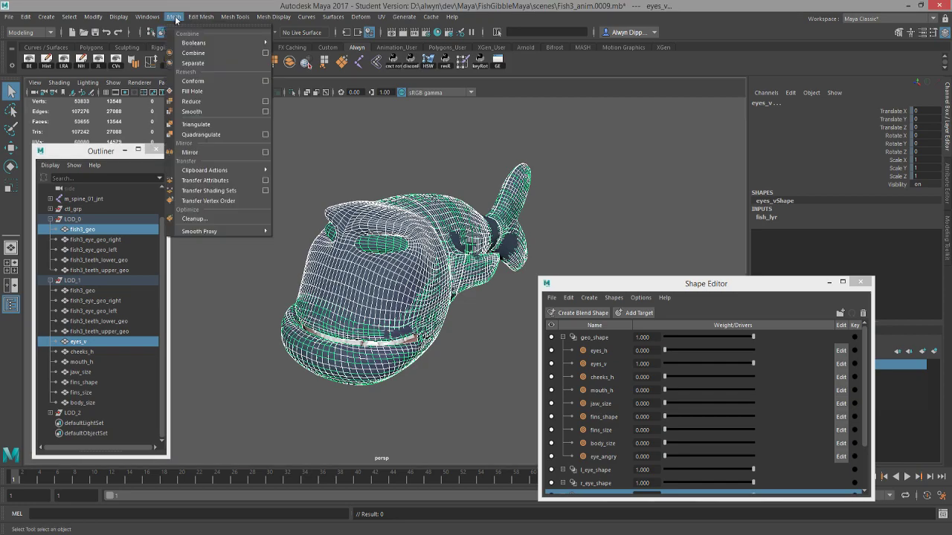
pyautogui.click(228, 180)
pyautogui.click(115, 341)
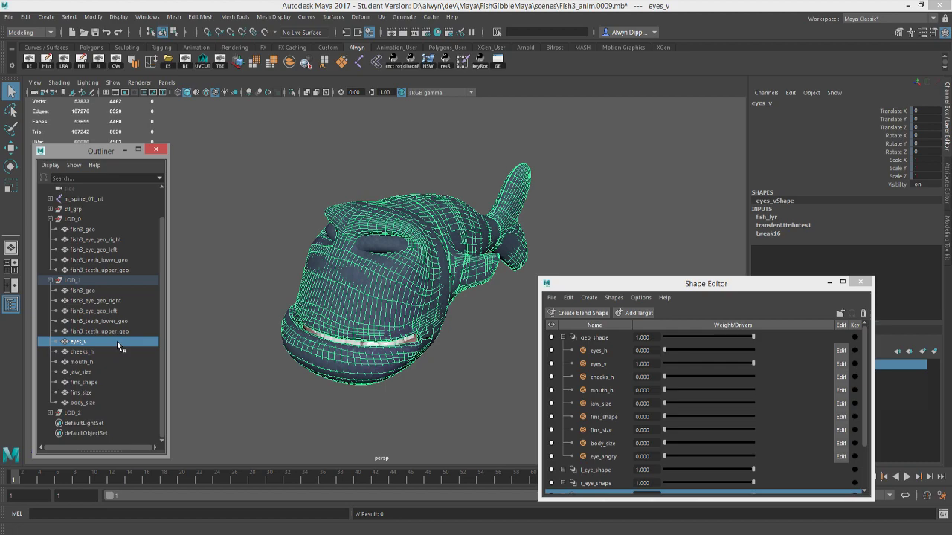
pyautogui.hotkey('alt', 'shift', 'd')
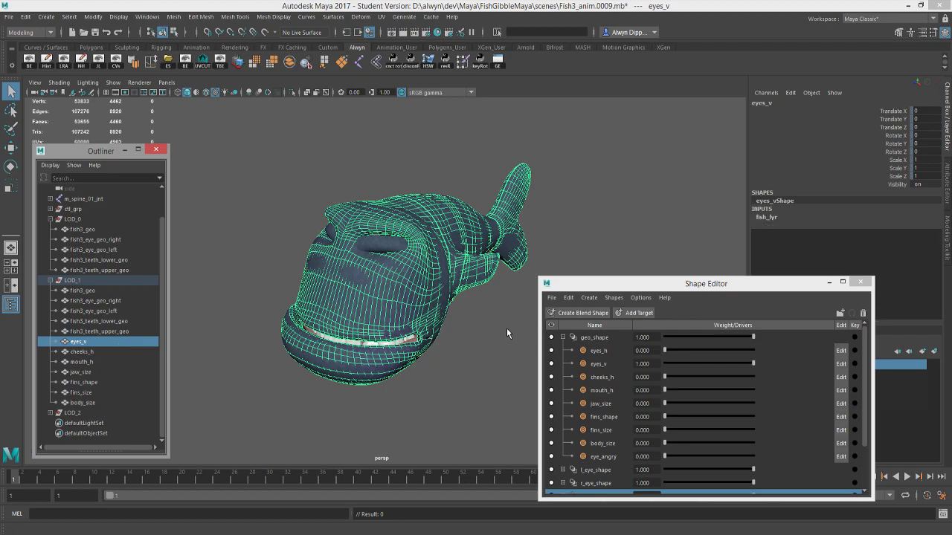
# - Select the LOD_0 fish3_geo and then cheeks_h, and set the geo_shape weights to 0 for eyes_v and 1 for cheeks_h
pyautogui.click(116, 231)
pyautogui.keyDown('ctrl'); pyautogui.click(106, 352); pyautogui.keyUp('ctrl')
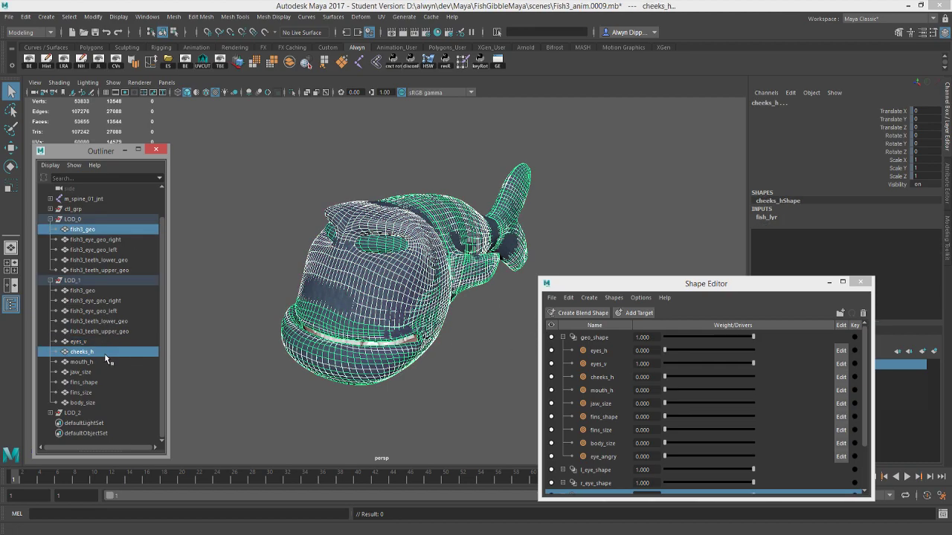
pyautogui.moveTo(753, 362)
pyautogui.mouseDown()
pyautogui.moveTo(664, 363)
pyautogui.moveTo(689, 378)
pyautogui.moveTo(754, 378)
pyautogui.mouseUp()
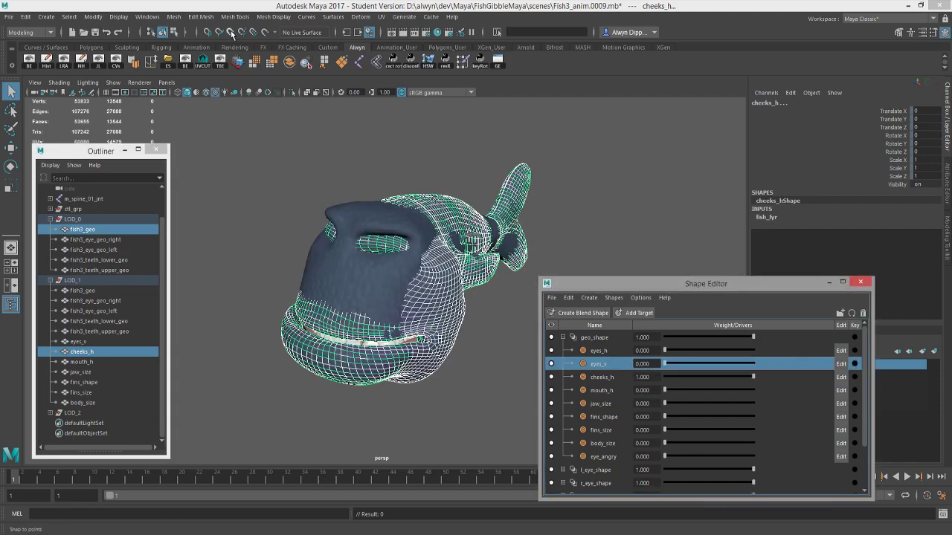
# - Transfer attributes from the LOD_0 fish3_geo to cheeks_h and delete the history of cheeks_h
pyautogui.click(173, 16)
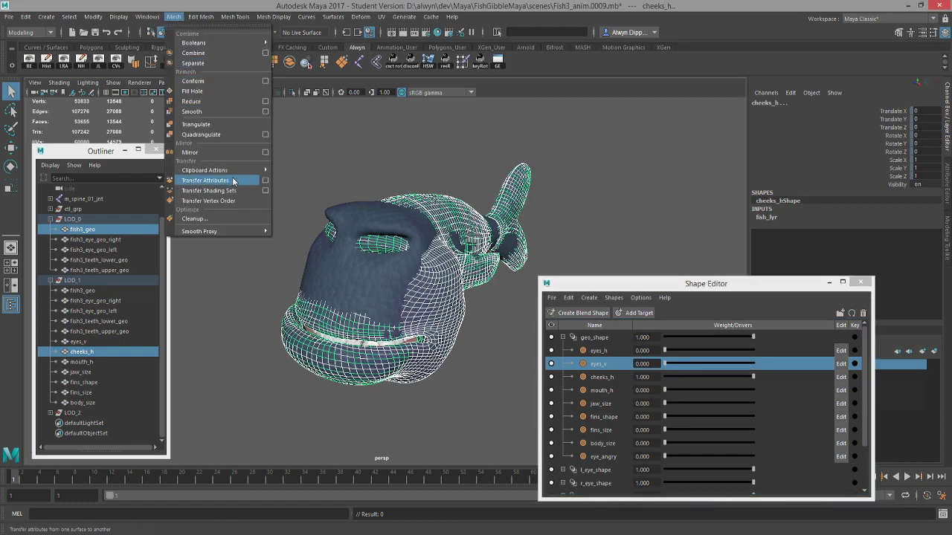
pyautogui.click(236, 182)
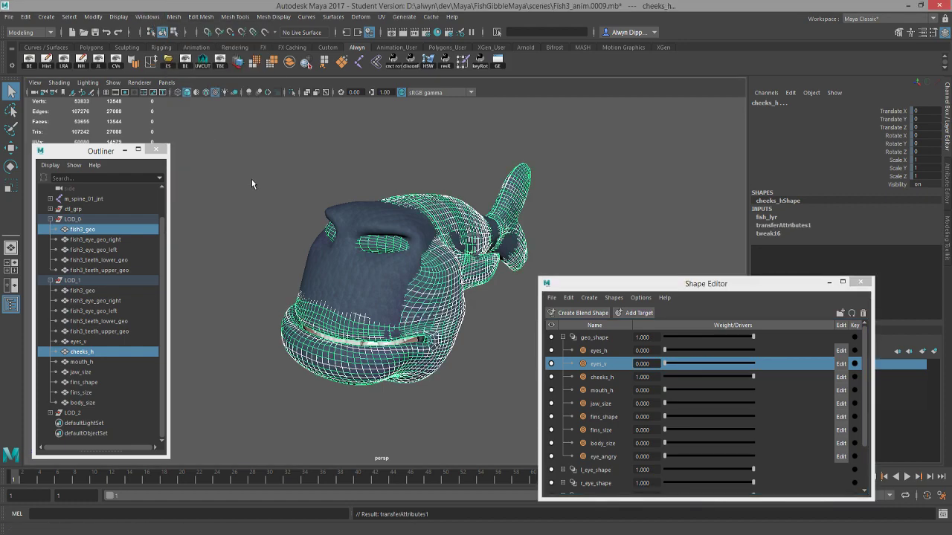
pyautogui.click(114, 354)
pyautogui.hotkey('alt', 'shift', 'd')
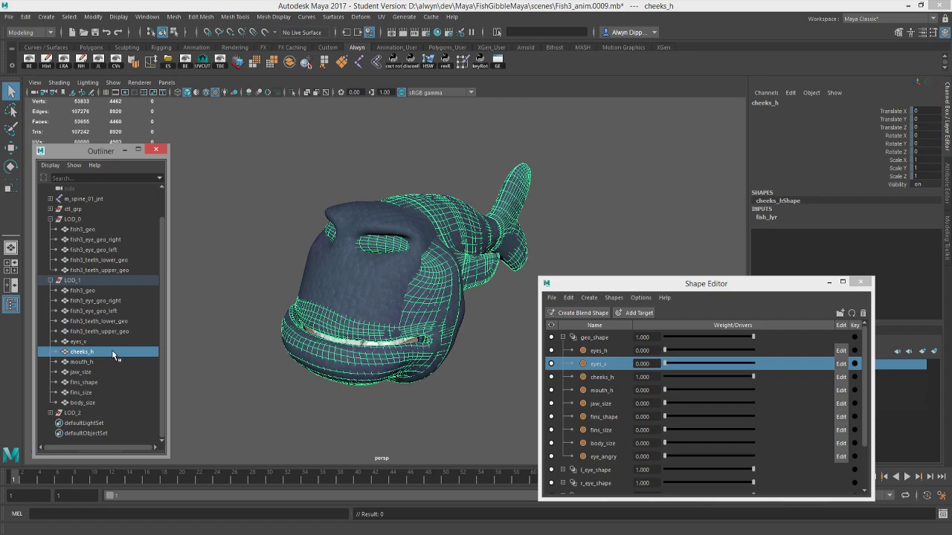
# - Select the LOD_0 fish3_geo and then mouth_h, and set the geo_shape weights to 0 for cheeks_h and 1 for mouth_h
pyautogui.click(110, 230)
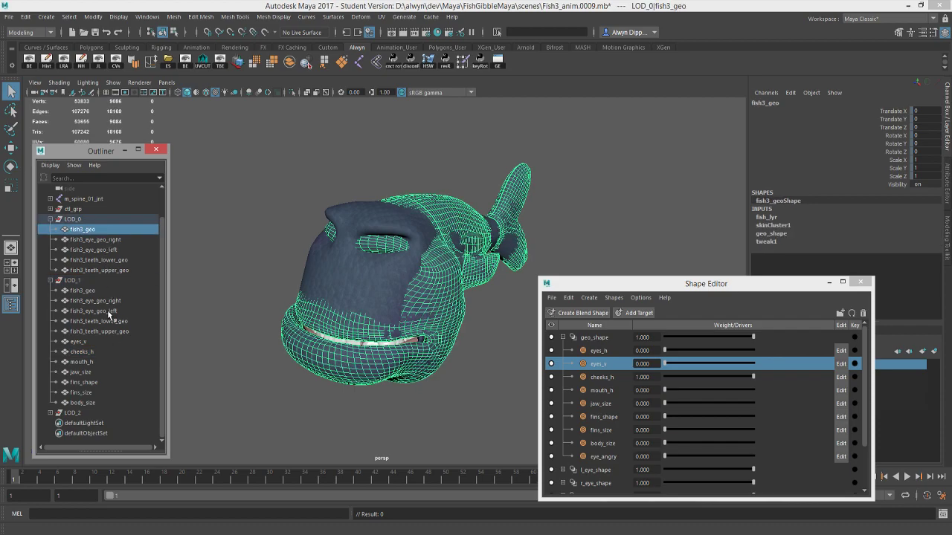
pyautogui.keyDown('ctrl'); pyautogui.click(106, 362); pyautogui.keyUp('ctrl')
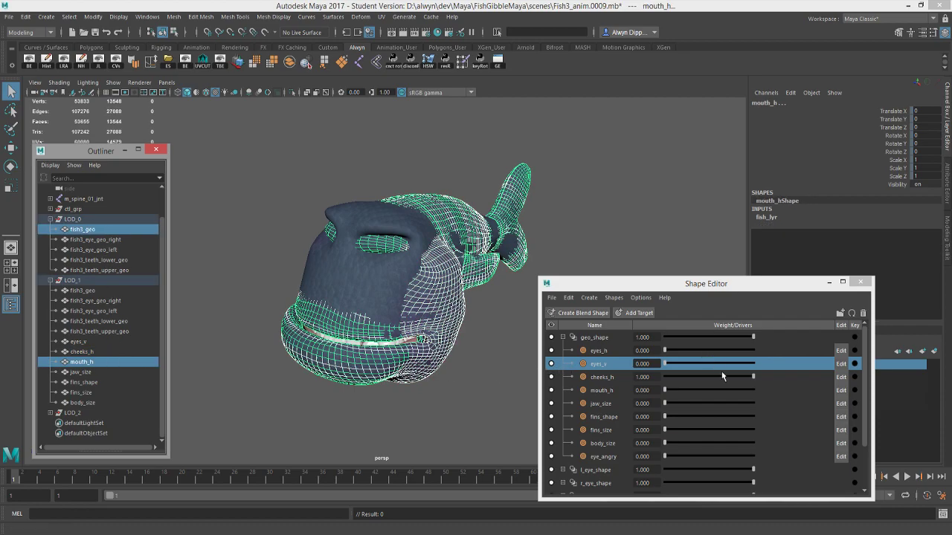
pyautogui.moveTo(722, 374); pyautogui.dragTo(765, 388)
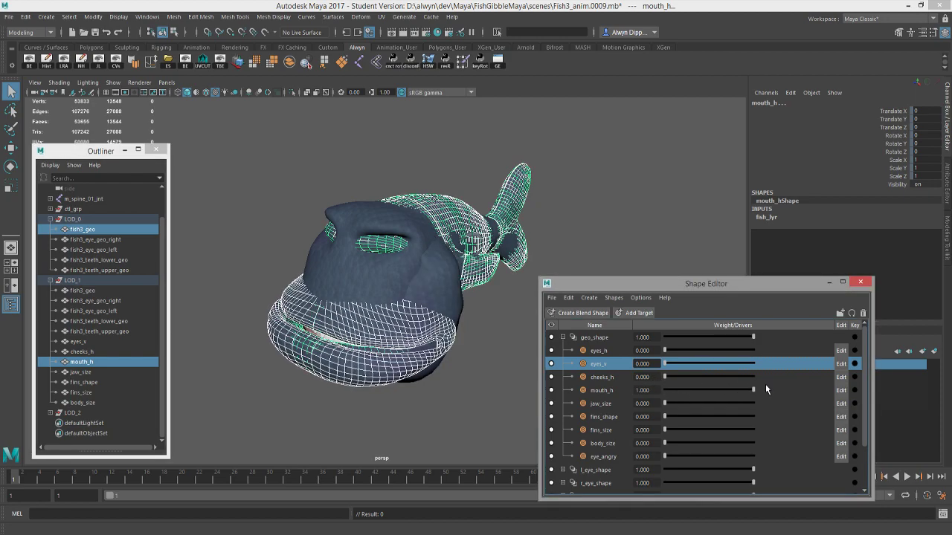
# - Transfer attributes from the LOD_0 fish3_geo to mouth_h and delete the history of mouth_h
pyautogui.click(173, 17)
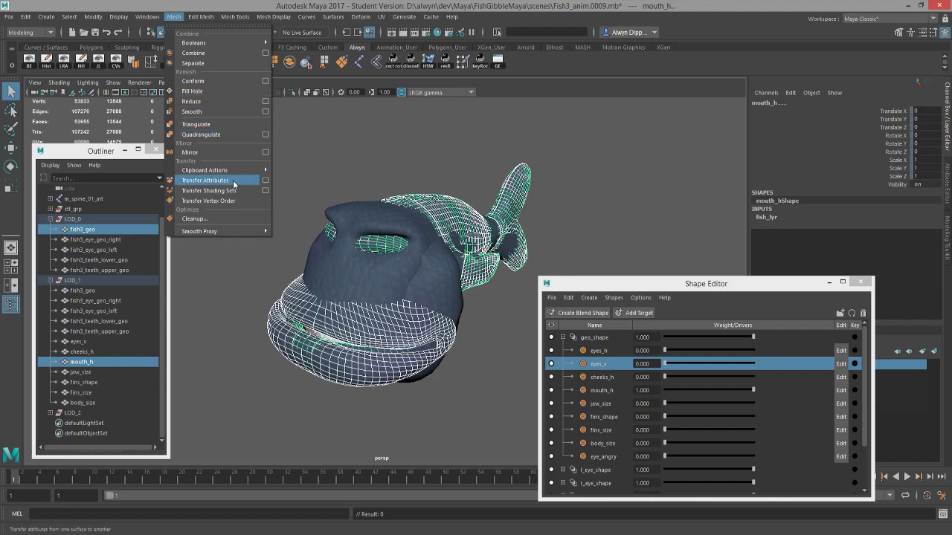
pyautogui.click(205, 181)
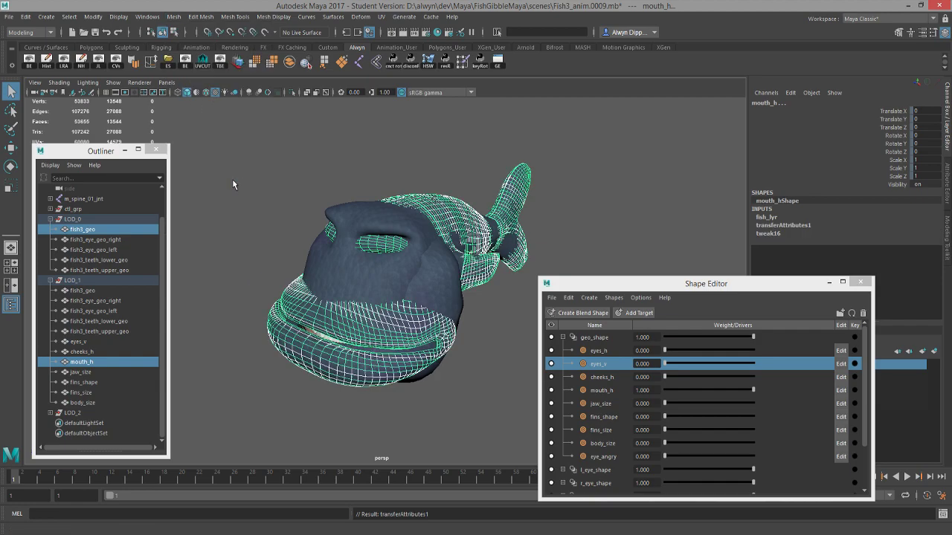
pyautogui.click(104, 361)
pyautogui.hotkey('alt', 'shift', 'd')
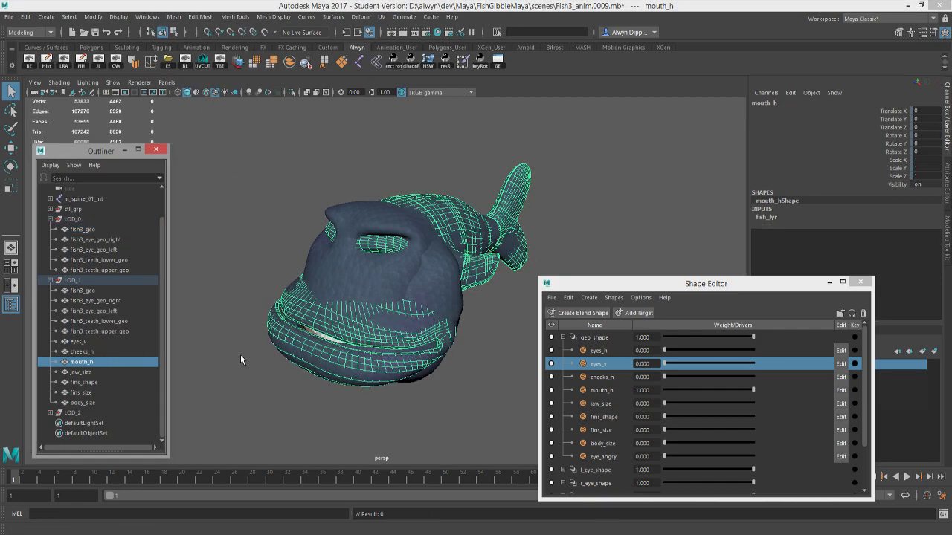
# - Select the LOD_0 fish3_geo and then jaw_size, and set the geo_shape weights to 0 for mouth_h and 1 for jaw_size
pyautogui.click(82, 229)
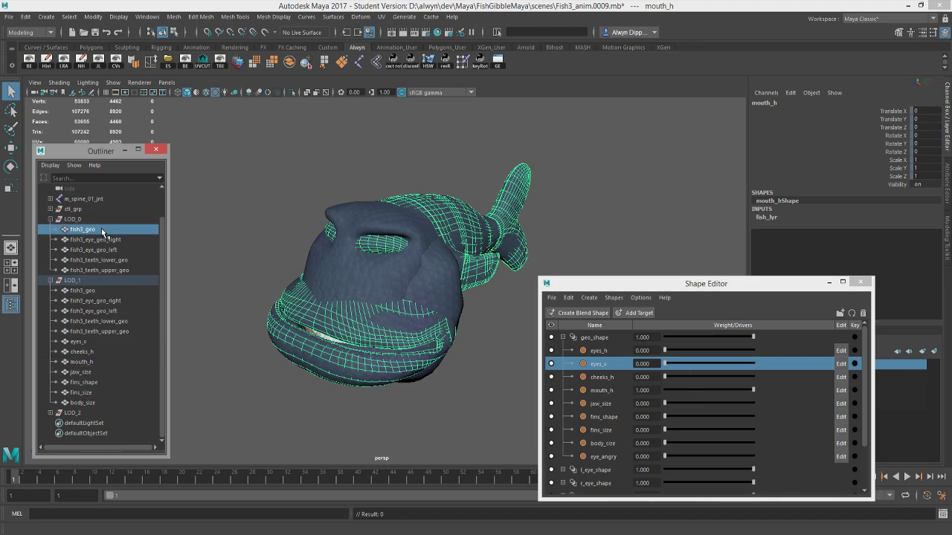
pyautogui.keyDown('ctrl'); pyautogui.click(105, 370); pyautogui.keyUp('ctrl')
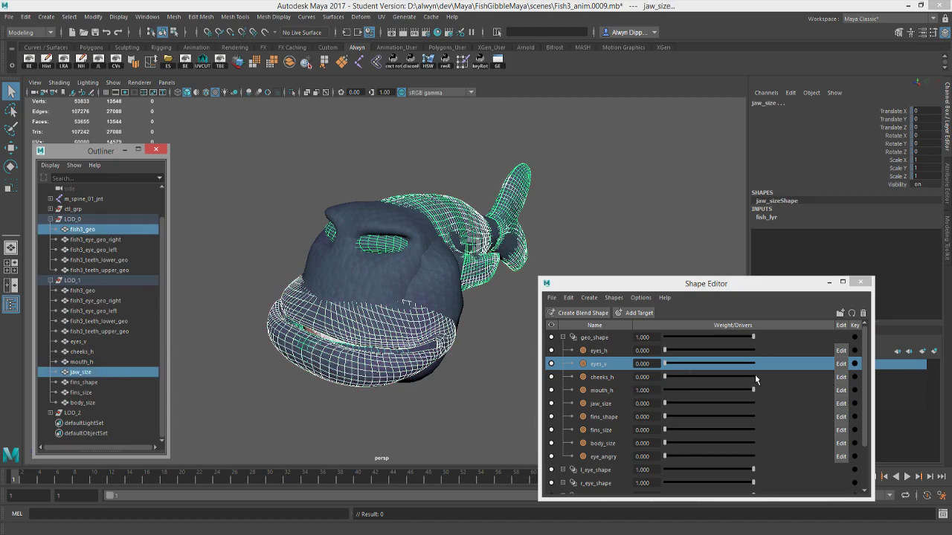
pyautogui.moveTo(730, 388); pyautogui.dragTo(774, 403)
# - Transfer attributes from the LOD_0 fish3_geo to jaw_size and delete the history of jaw_size
pyautogui.click(174, 16)
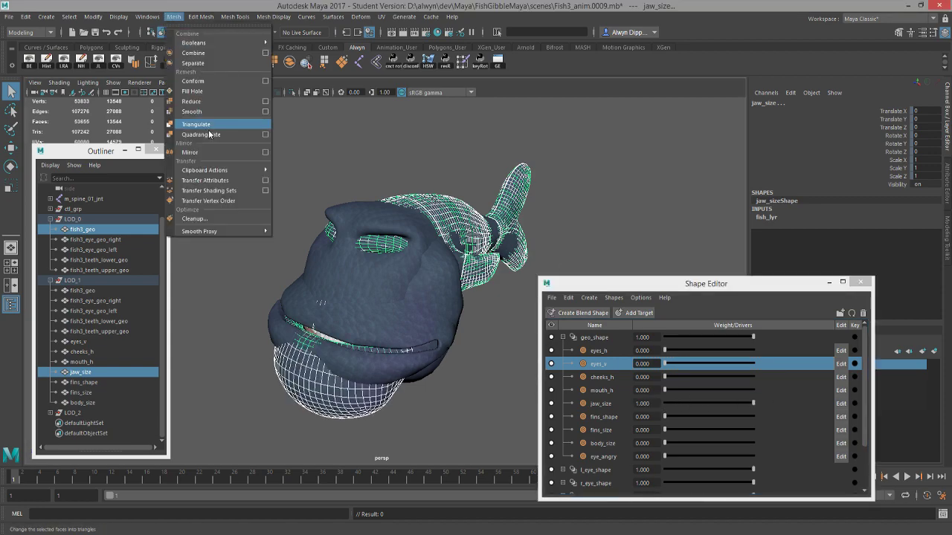
pyautogui.click(205, 181)
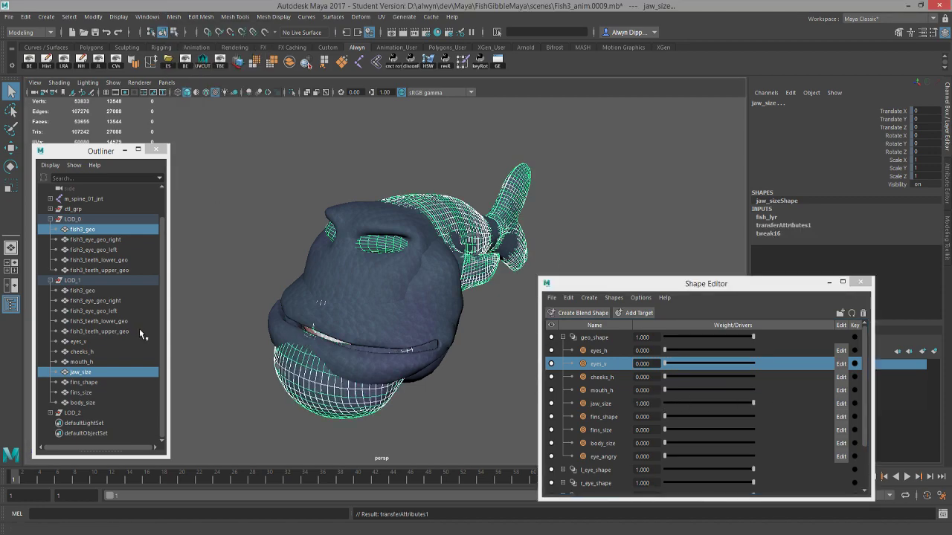
pyautogui.click(124, 374)
pyautogui.hotkey('alt', 'shift', 'd')
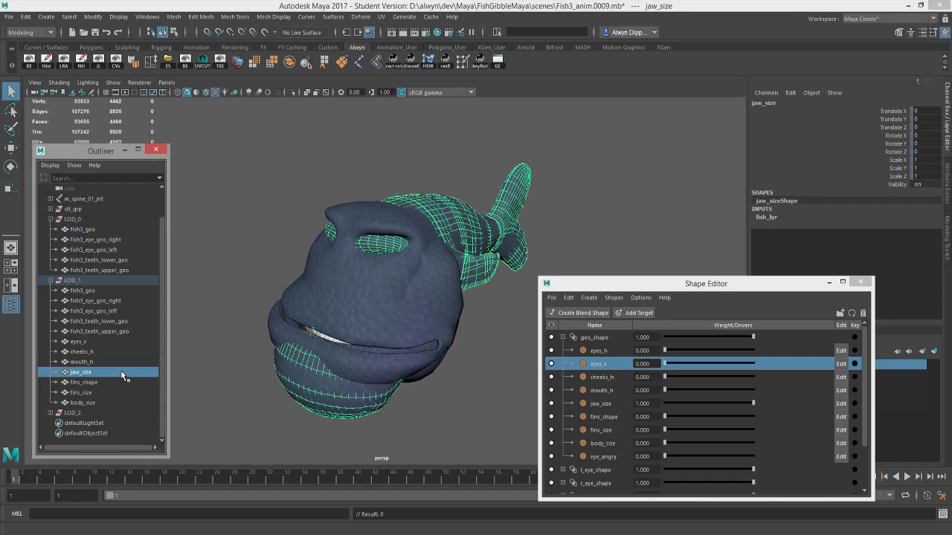
# - Select the LOD_0 fish3_geo and then fins_shape, and set the geo_shape weights to 0 for jaw_size and 1 for fins_shape
pyautogui.click(101, 230)
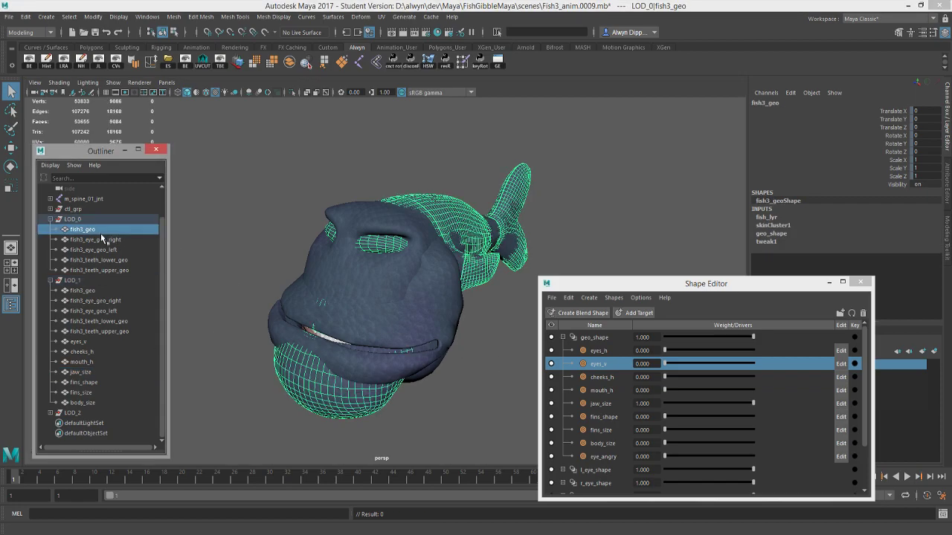
pyautogui.keyDown('ctrl'); pyautogui.click(107, 381); pyautogui.keyUp('ctrl')
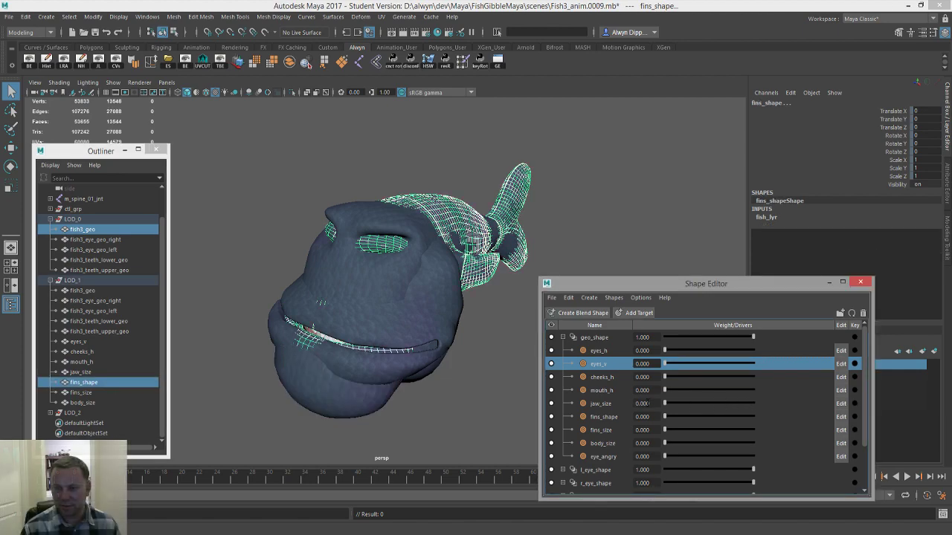
pyautogui.moveTo(678, 415); pyautogui.dragTo(775, 413)
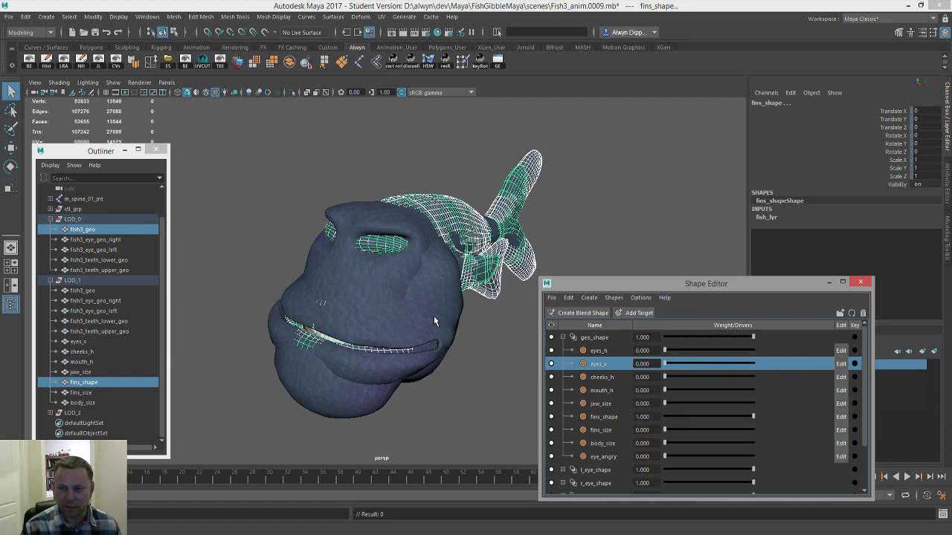
# - Transfer attributes from the LOD_0 fish3_geo to fins_shape and delete the history of fins_shape
pyautogui.click(173, 16)
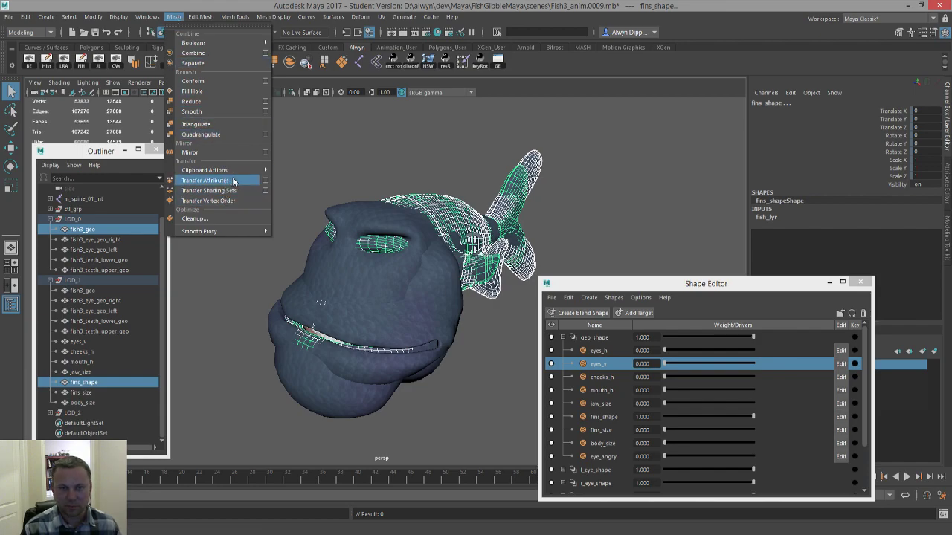
pyautogui.click(232, 181)
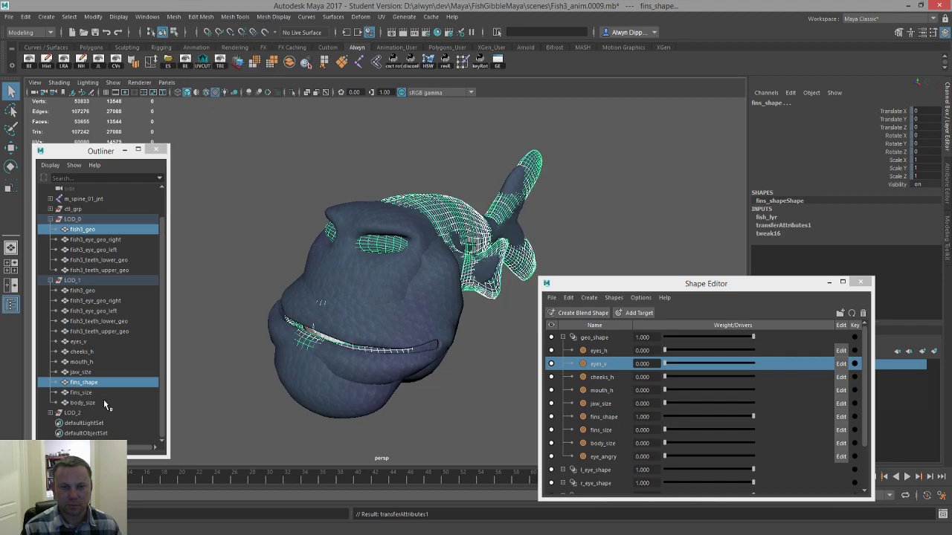
pyautogui.click(116, 382)
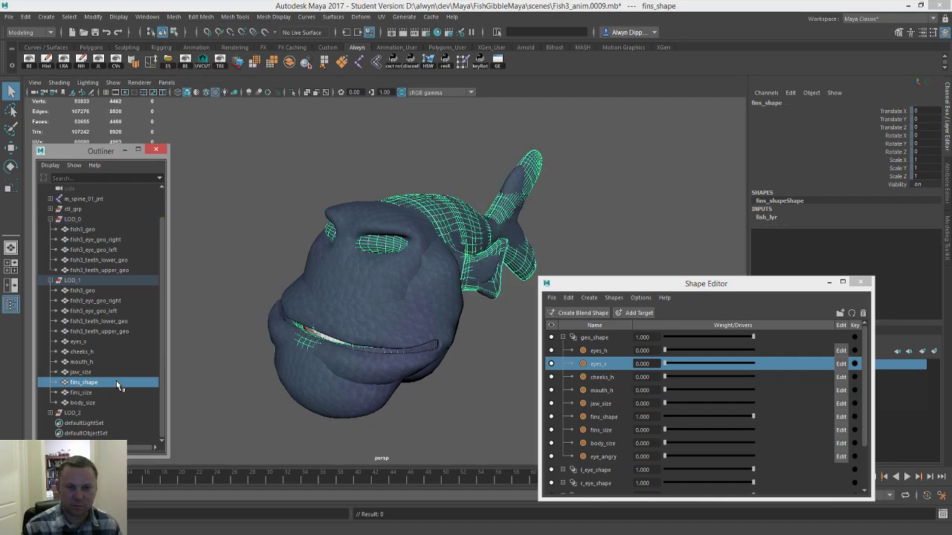
# - Set the fins_shape weight of geo_shape to 0 and select the LOD_0 fish3_geo followed by fins_size
pyautogui.moveTo(722, 415); pyautogui.dragTo(593, 409)
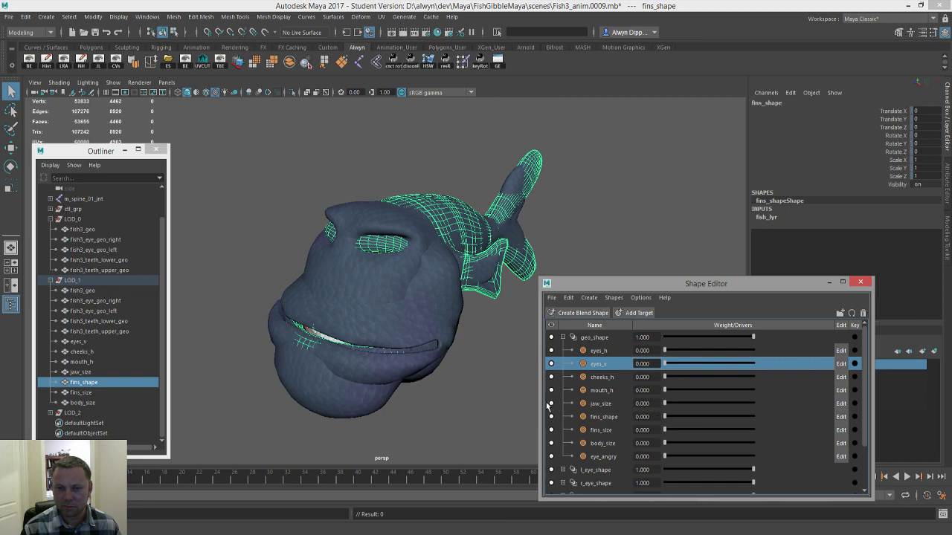
pyautogui.click(106, 230)
pyautogui.keyDown('ctrl'); pyautogui.click(105, 393); pyautogui.keyUp('ctrl')
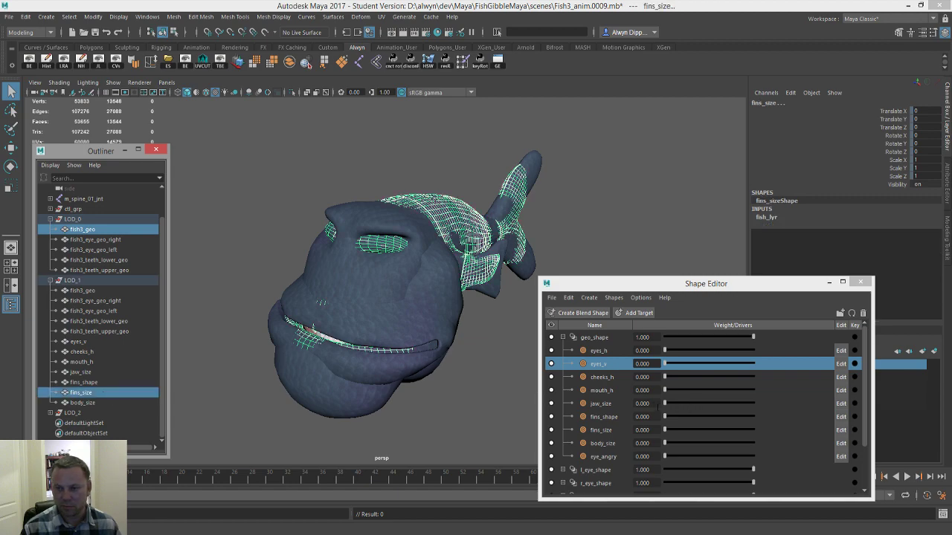
# - Inspect the fins_shape duplicate in isolation while trying the fin weights of geo_shape, and end the isolation
pyautogui.click(108, 380)
pyautogui.moveTo(670, 432); pyautogui.dragTo(667, 432)
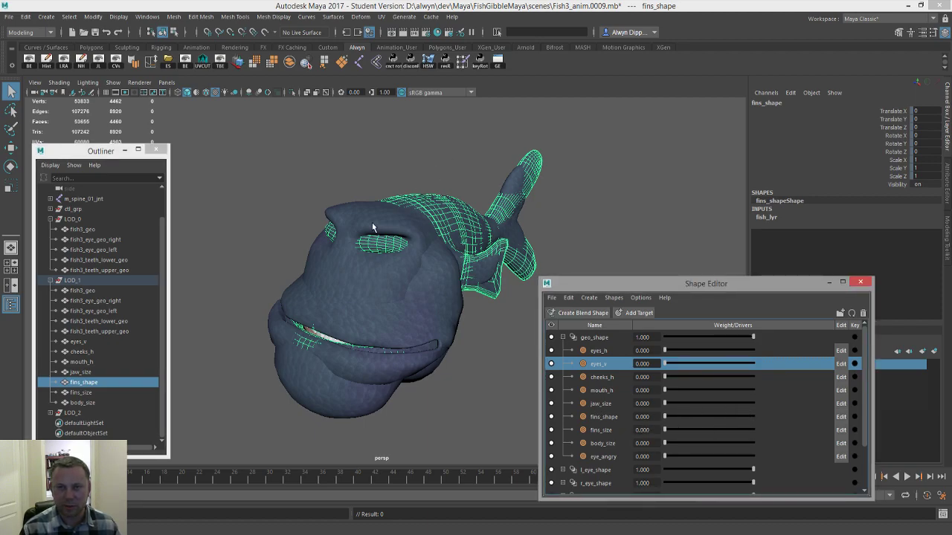
pyautogui.click(292, 92)
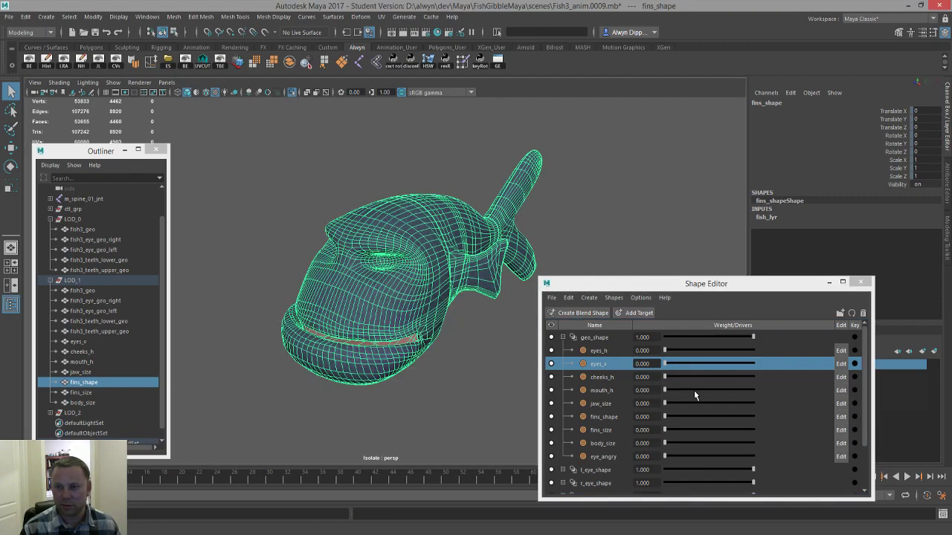
pyautogui.moveTo(666, 431)
pyautogui.mouseDown()
pyautogui.moveTo(755, 428)
pyautogui.moveTo(657, 431)
pyautogui.mouseUp()
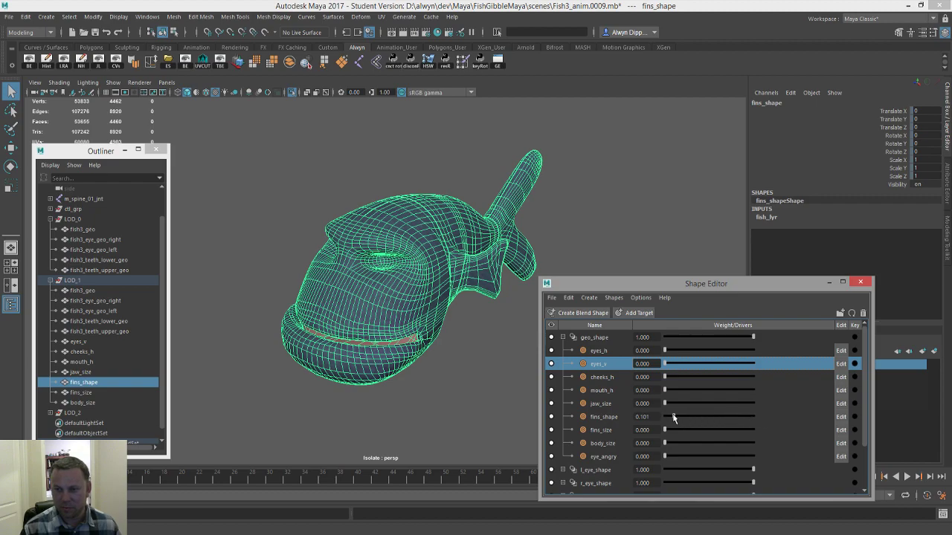
pyautogui.click(100, 373)
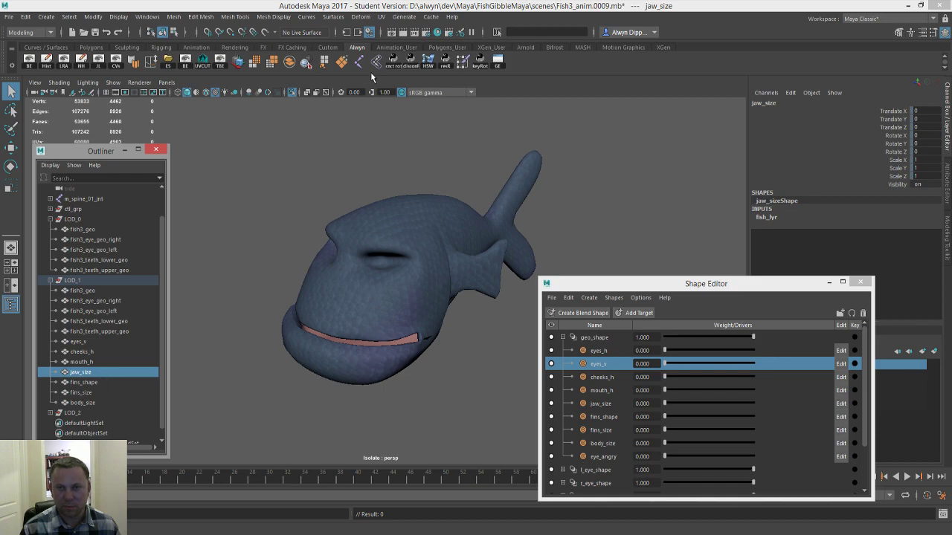
pyautogui.click(293, 93)
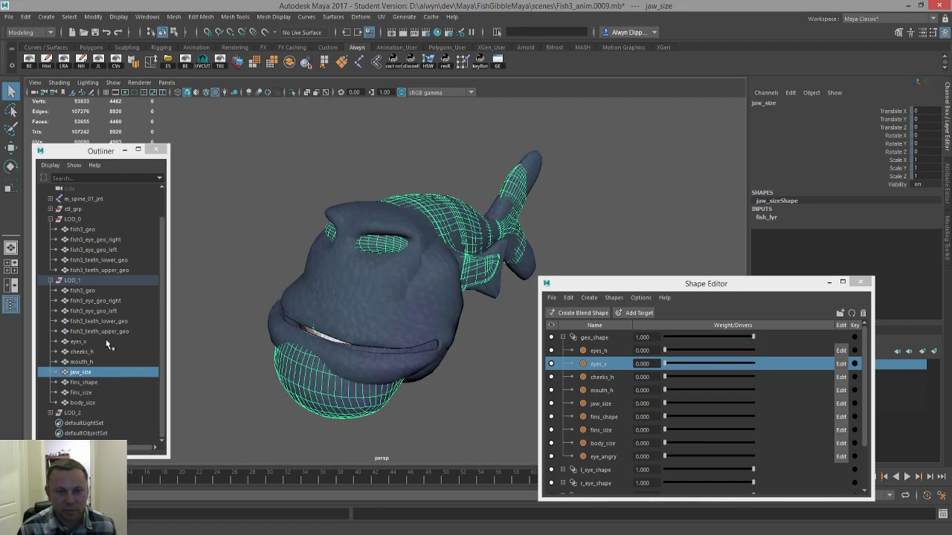
# - Inspect the LOD_1 fish3_geo in isolation while trying the fin weights of geo_shape, and show all meshes again
pyautogui.click(110, 383)
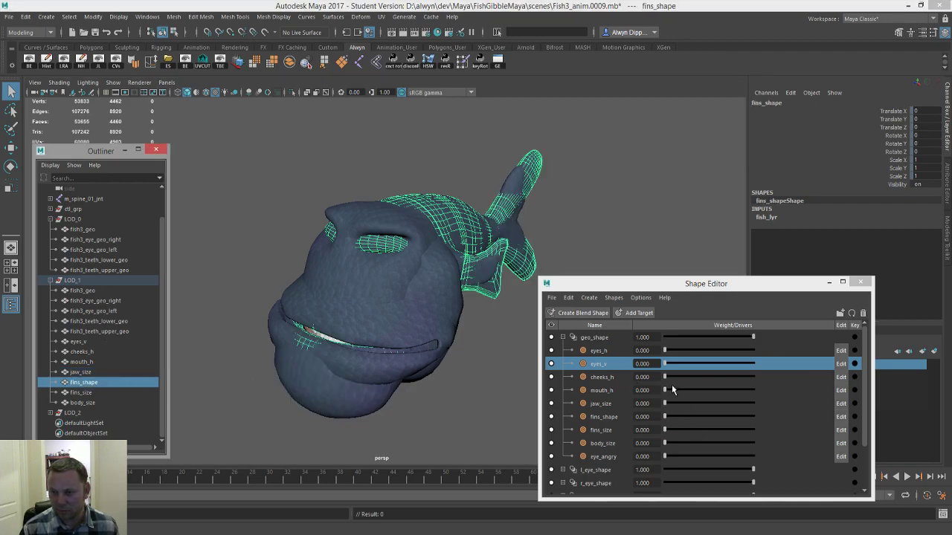
pyautogui.moveTo(670, 417); pyautogui.dragTo(571, 412)
pyautogui.click(83, 291)
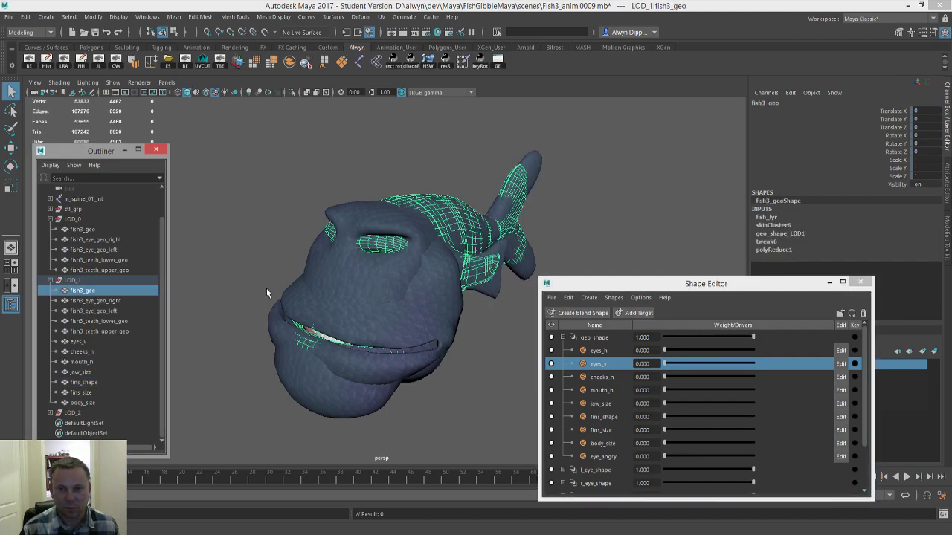
pyautogui.click(291, 92)
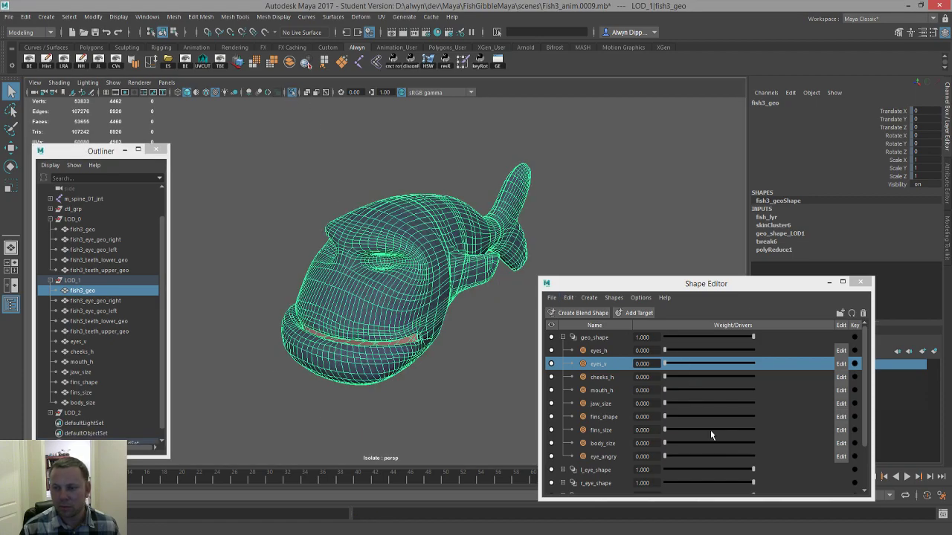
pyautogui.moveTo(678, 429); pyautogui.dragTo(652, 419)
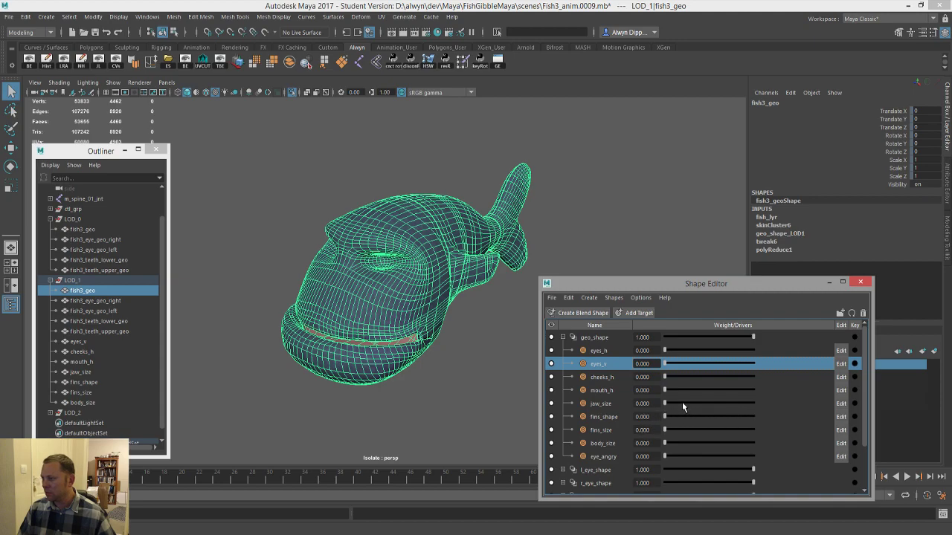
pyautogui.click(293, 92)
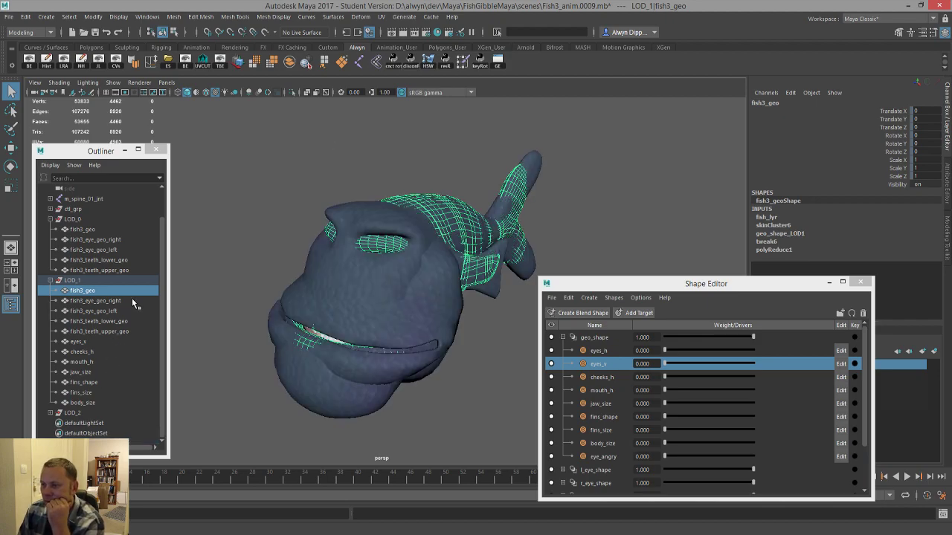
# - Compare the LOD_0 fish3_geo with the fins_shape and fins_size duplicates, and isolate fins_size in the view
pyautogui.click(103, 230)
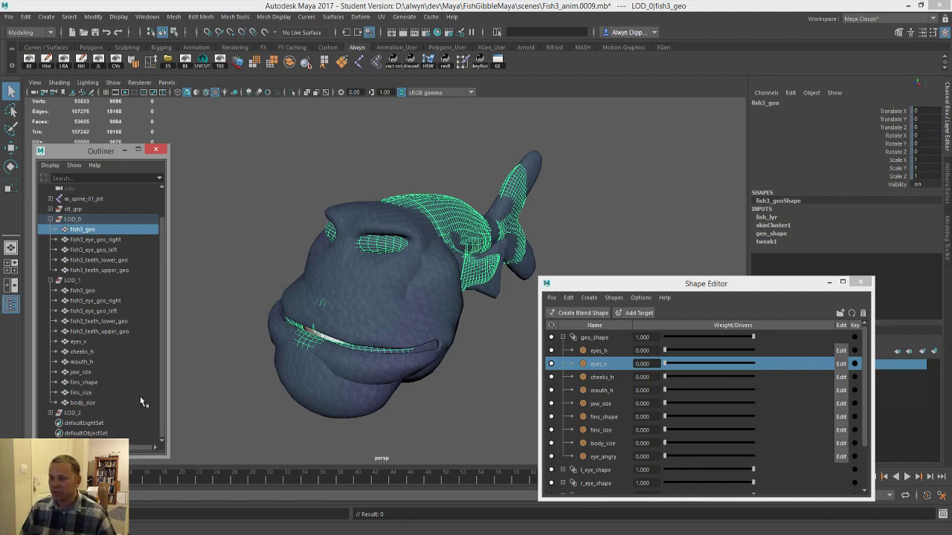
pyautogui.click(106, 383)
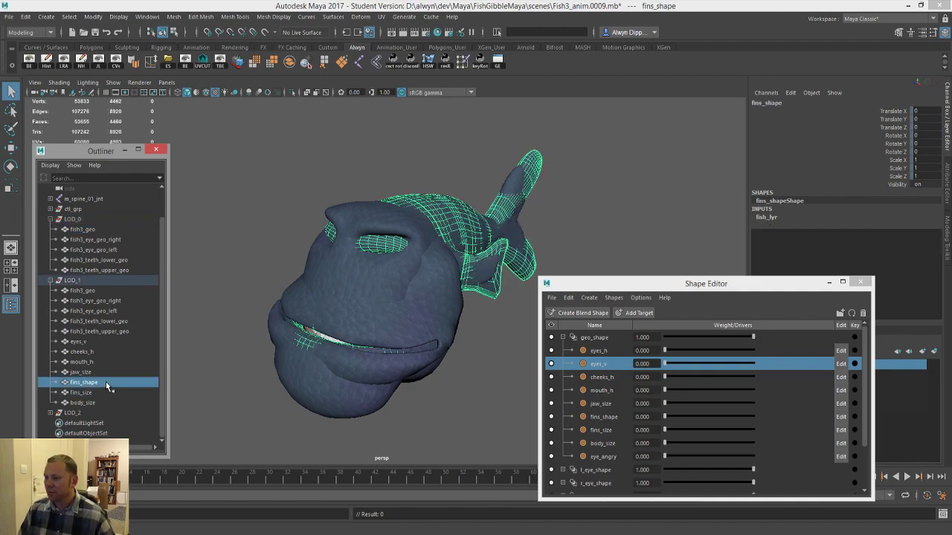
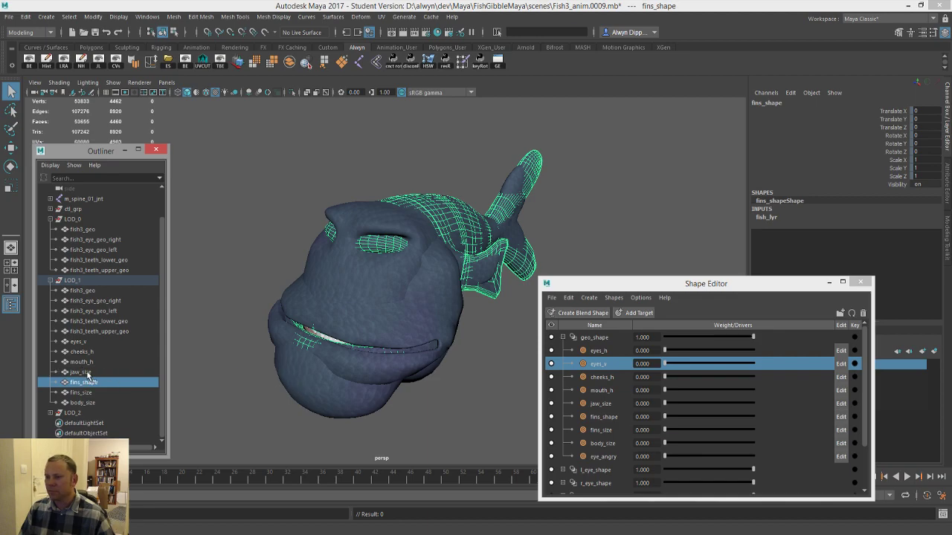
pyautogui.click(102, 229)
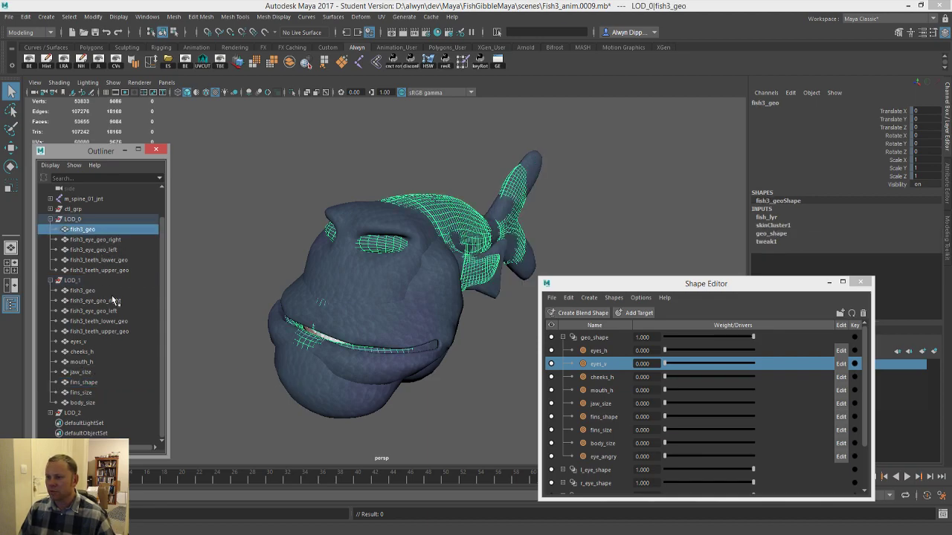
pyautogui.click(102, 392)
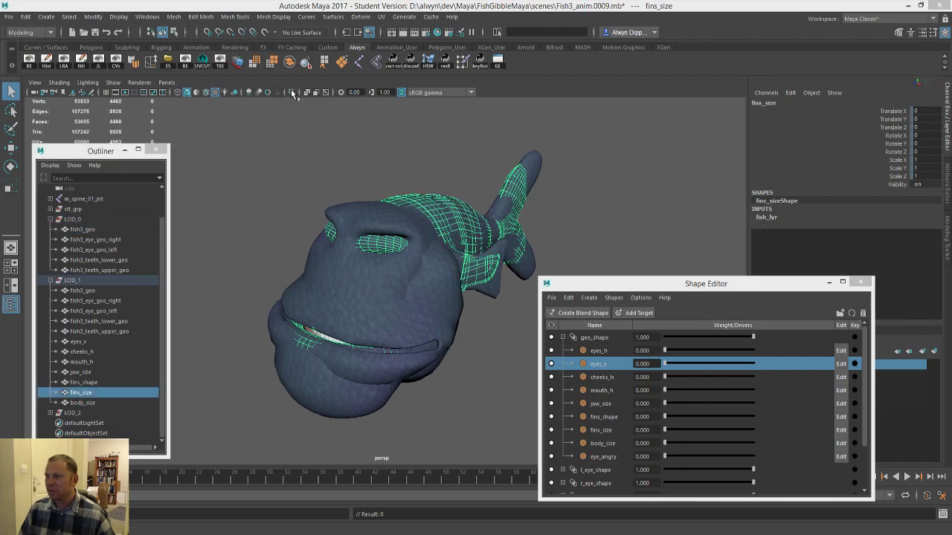
pyautogui.click(293, 92)
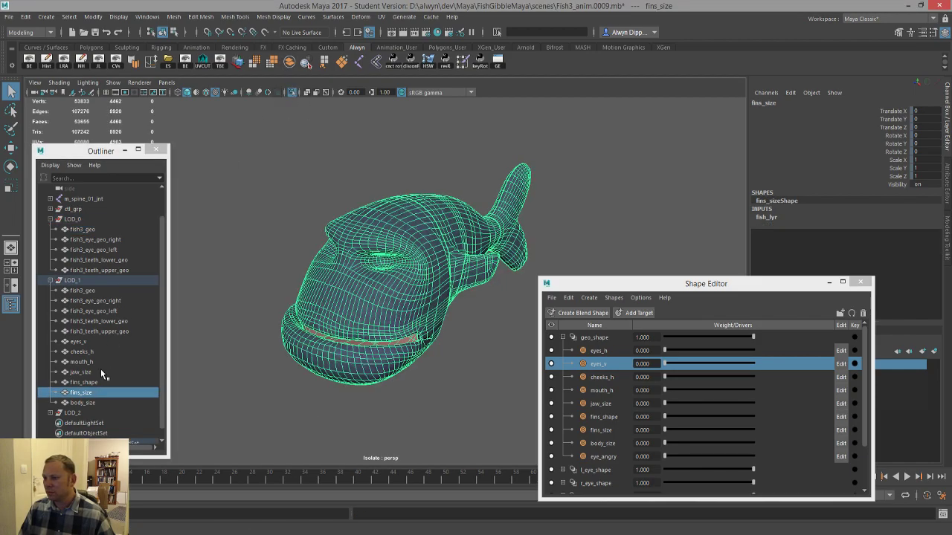
# - Compare the fins_shape and fins_size duplicates by isolating each in turn, and end the isolation
pyautogui.click(292, 92)
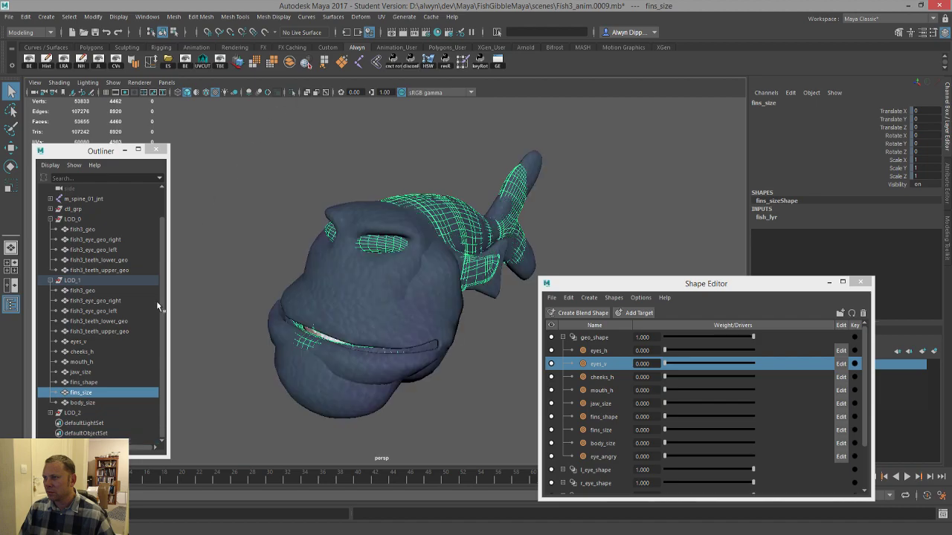
pyautogui.click(105, 382)
pyautogui.click(294, 90)
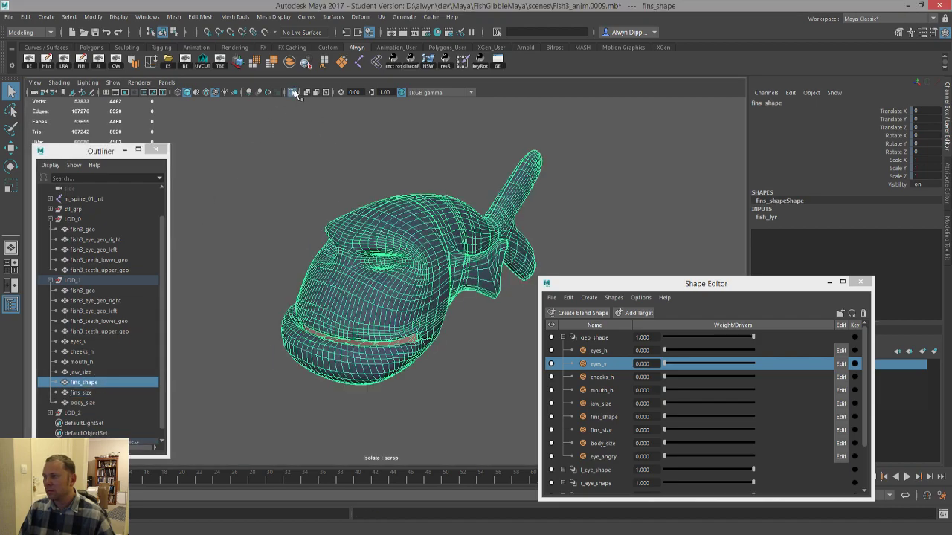
pyautogui.moveTo(335, 268)
pyautogui.keyDown('alt'); pyautogui.mouseDown()
pyautogui.moveTo(359, 273)
pyautogui.moveTo(319, 268)
pyautogui.mouseUp(); pyautogui.keyUp('alt')
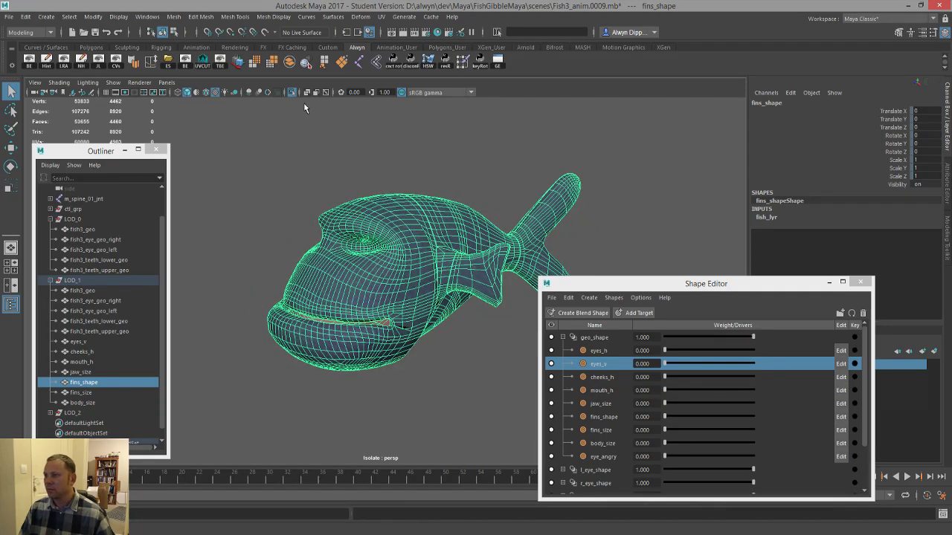
pyautogui.click(295, 91)
pyautogui.click(109, 392)
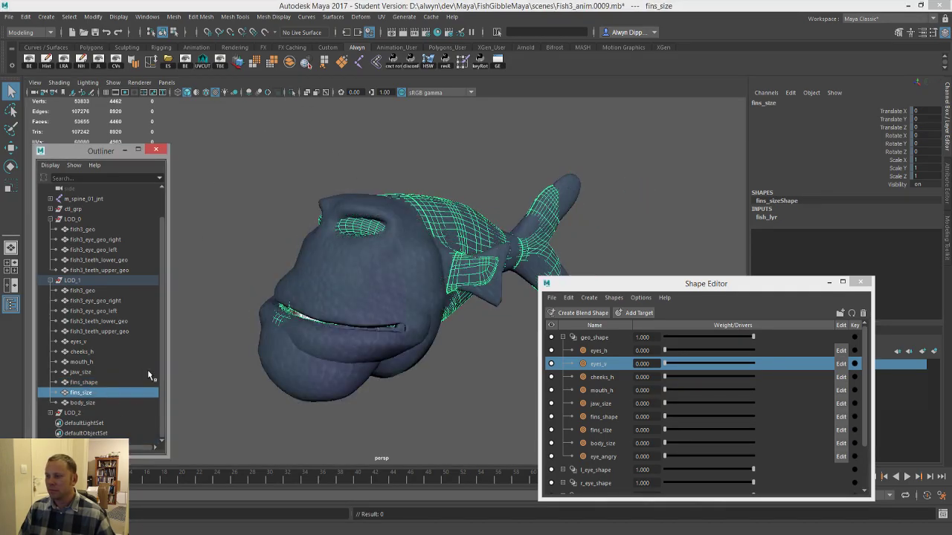
pyautogui.click(292, 92)
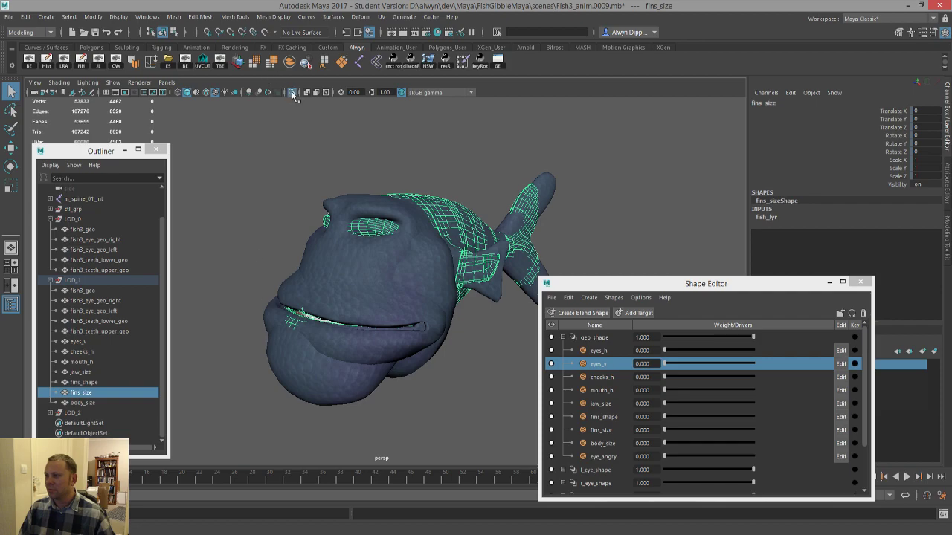
pyautogui.keyDown('alt'); pyautogui.moveTo(340, 172); pyautogui.dragTo(295, 183); pyautogui.keyUp('alt')
pyautogui.click(292, 92)
pyautogui.keyDown('alt'); pyautogui.moveTo(357, 223); pyautogui.dragTo(306, 236); pyautogui.keyUp('alt')
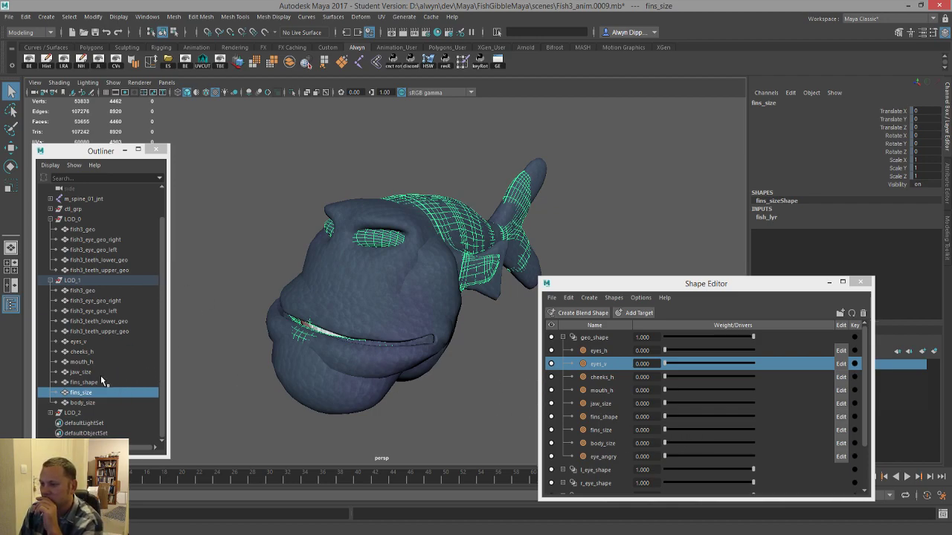
# - Set the body_size weight of geo_shape to 1 and transfer attributes from the LOD_0 fish3_geo to the body_size duplicate
pyautogui.click(82, 229)
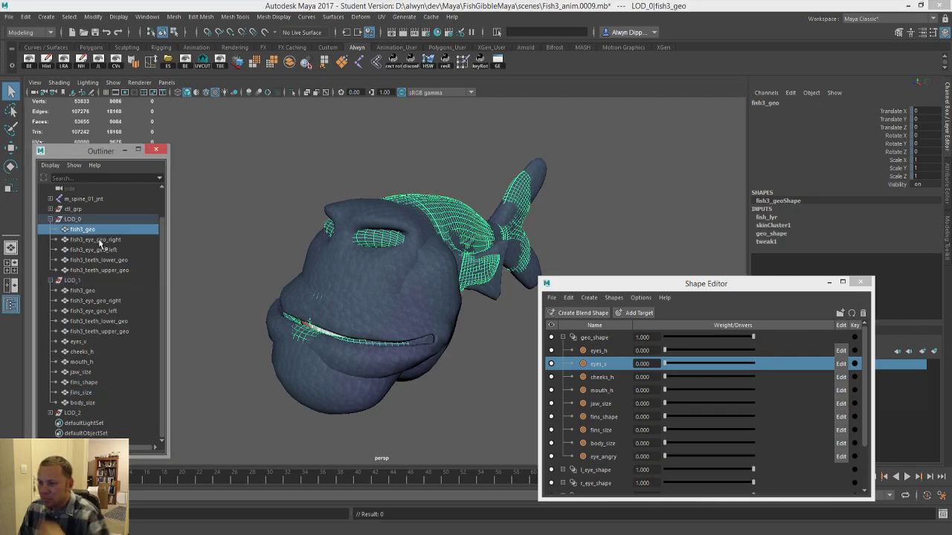
pyautogui.keyDown('ctrl'); pyautogui.click(108, 405); pyautogui.keyUp('ctrl')
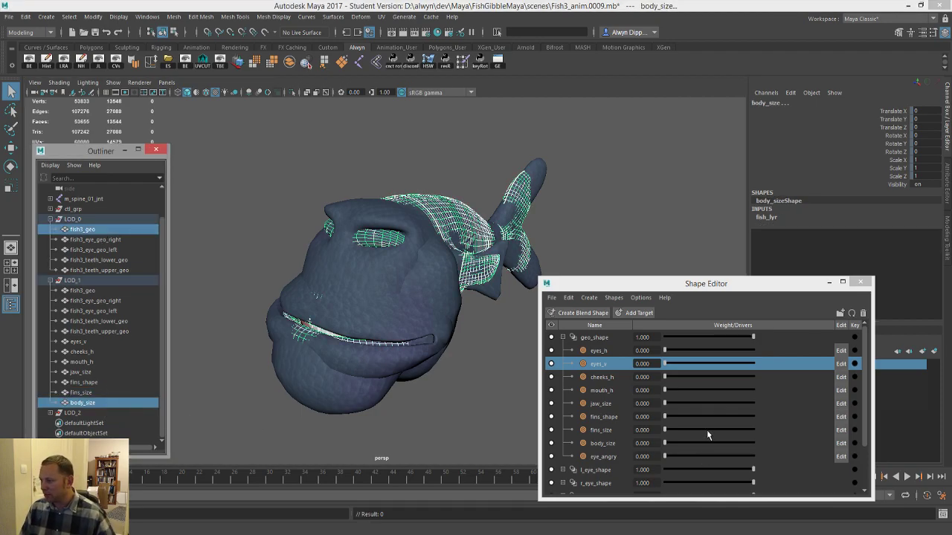
pyautogui.moveTo(677, 444); pyautogui.dragTo(775, 443)
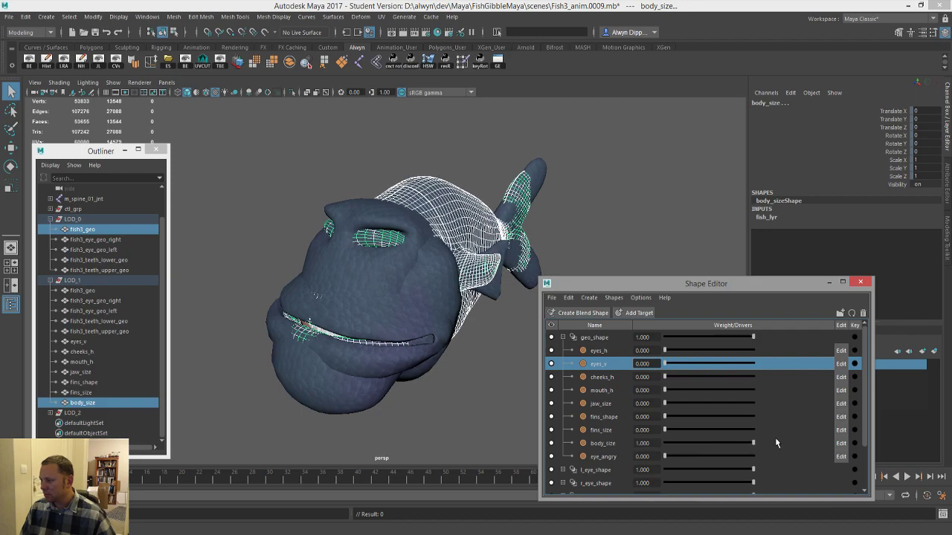
pyautogui.click(175, 18)
pyautogui.click(223, 185)
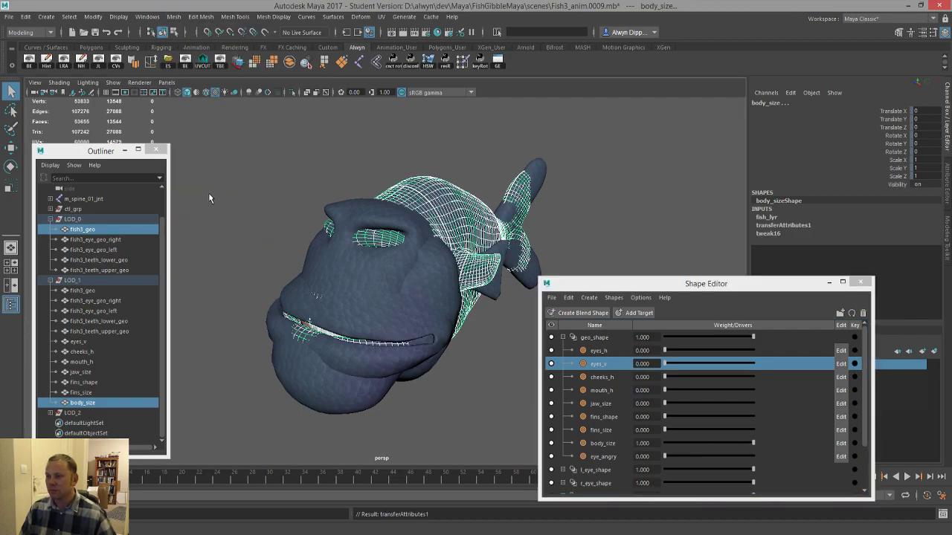
# - Delete the history of the body_size duplicate and set the body_size weight of geo_shape to 0
pyautogui.click(105, 403)
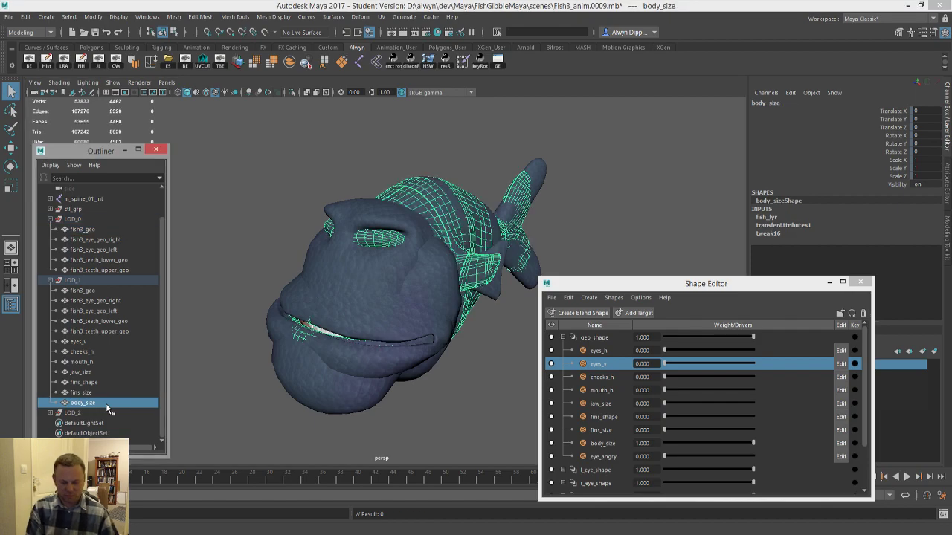
pyautogui.hotkey('alt', 'shift', 'd')
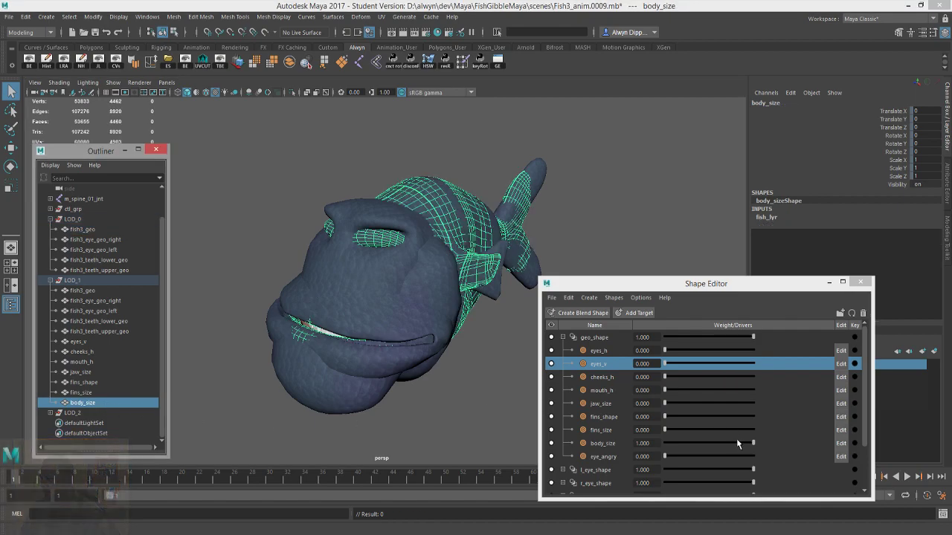
pyautogui.moveTo(737, 443); pyautogui.dragTo(647, 444)
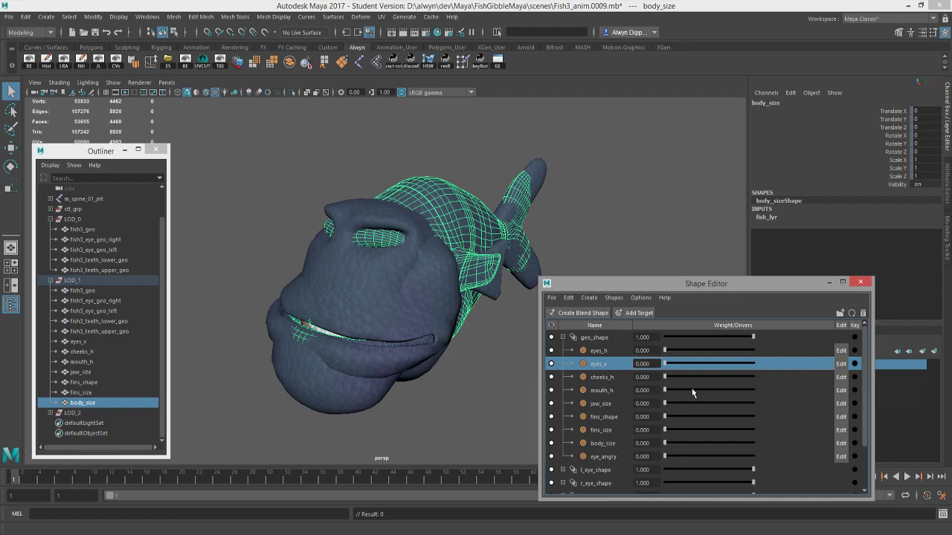
# - Save the scene and add the eyes_v mesh as a target of geo_shape_LOD1
pyautogui.scroll(-2, 627, 446)
pyautogui.scroll(2, 627, 446)
pyautogui.scroll(-2, 627, 446)
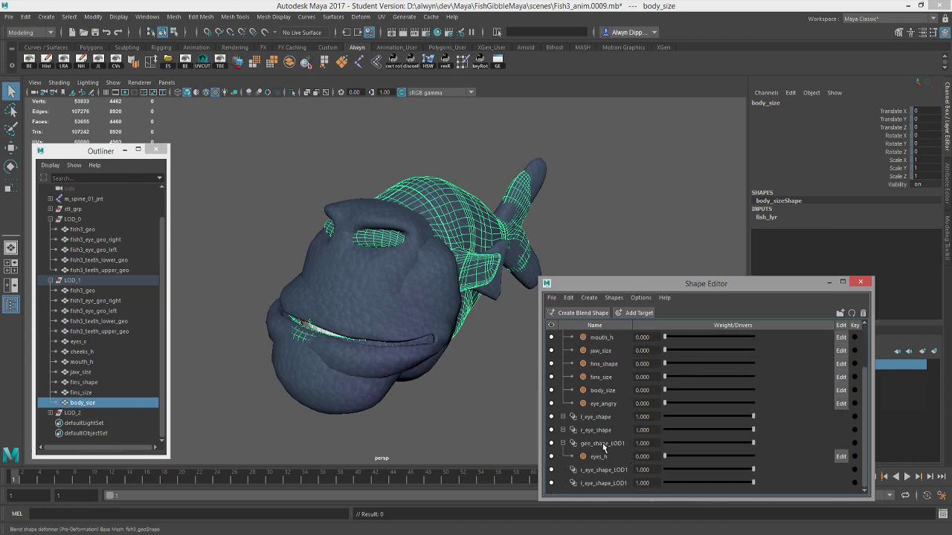
pyautogui.click(603, 444)
pyautogui.click(94, 342)
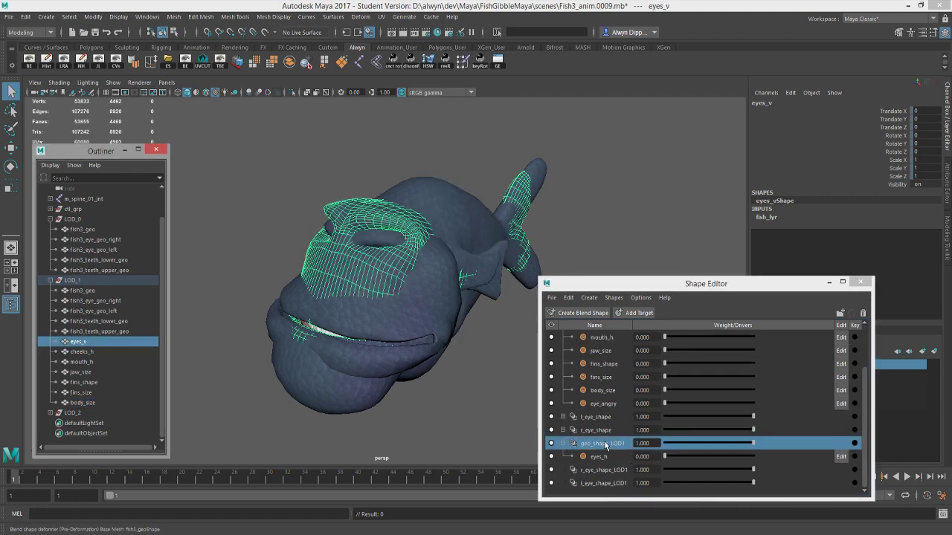
pyautogui.hotkey('ctrl', 's')
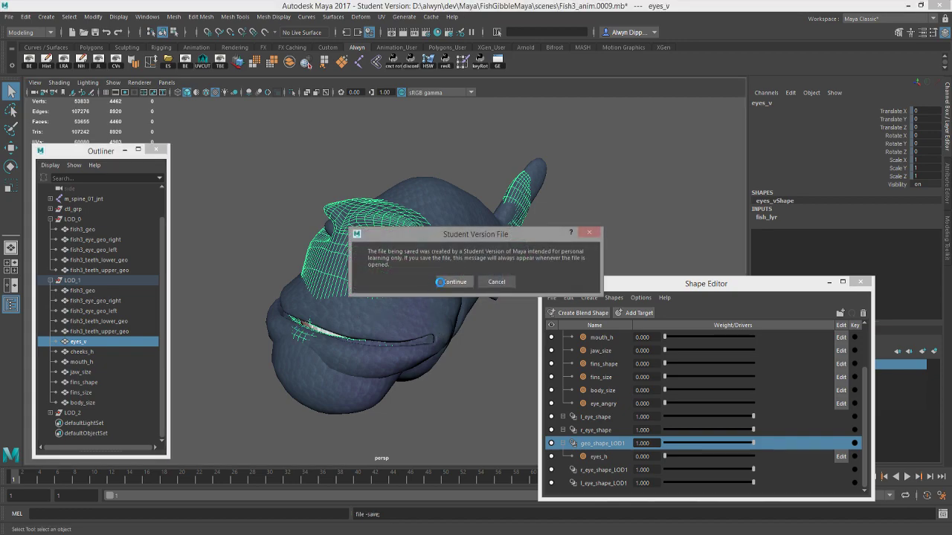
pyautogui.click(452, 280)
pyautogui.rightClick(603, 450)
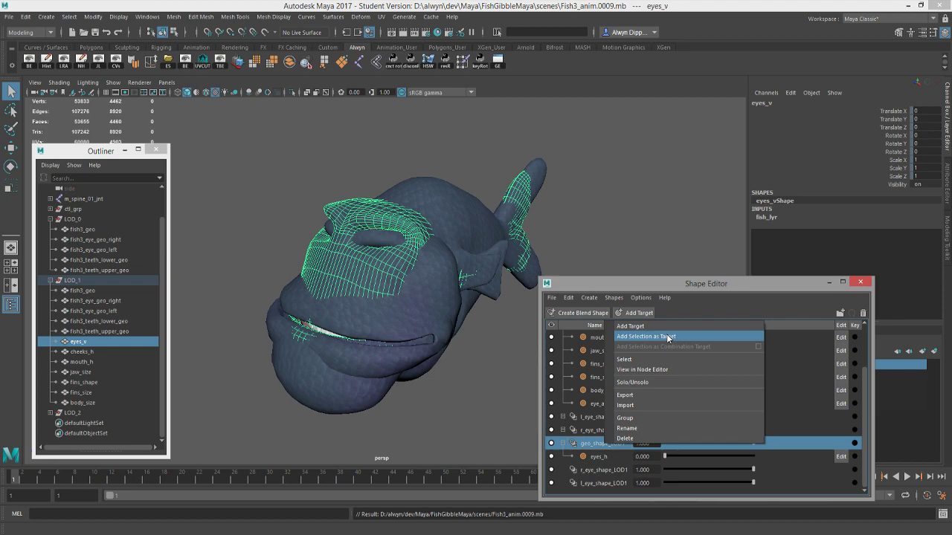
pyautogui.click(668, 337)
# - Add the cheeks_h and mouth_h meshes as targets of geo_shape_LOD1
pyautogui.press('Right')
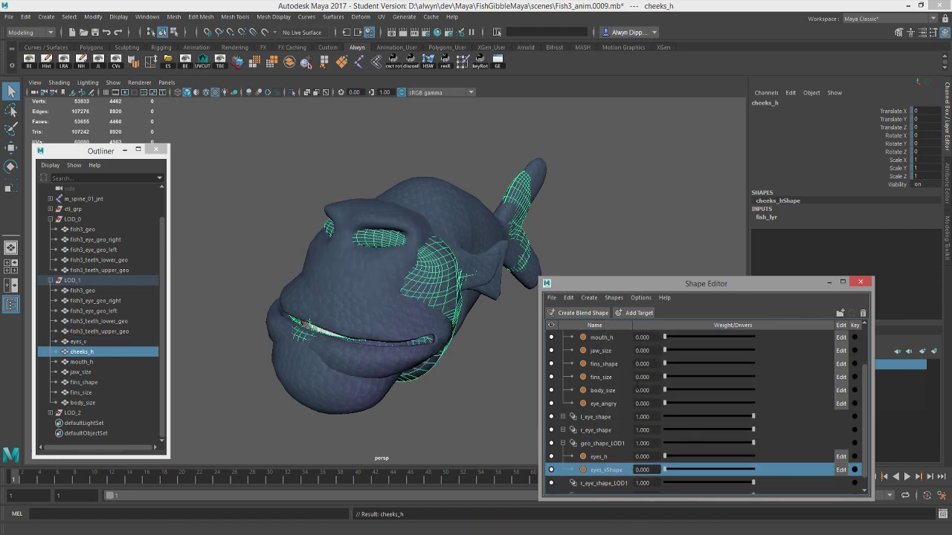
pyautogui.rightClick(607, 447)
pyautogui.click(662, 336)
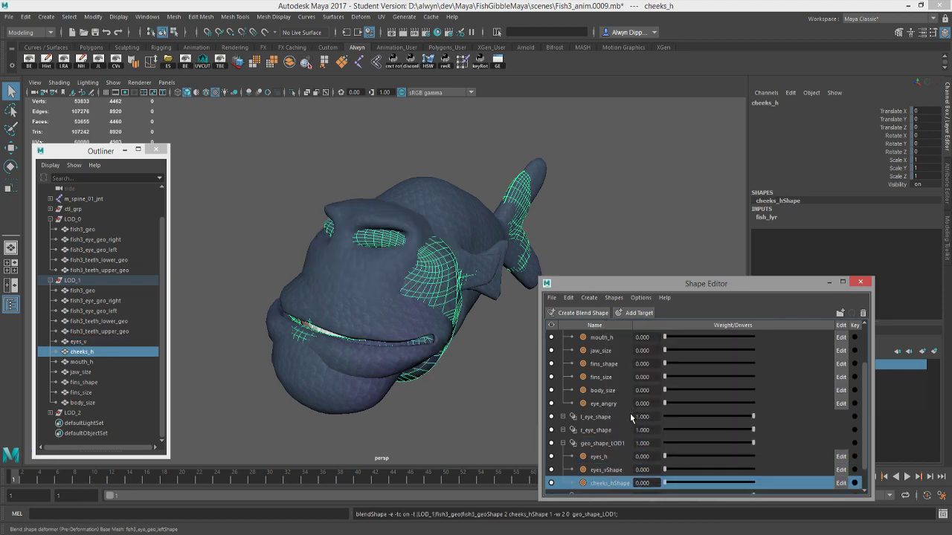
pyautogui.press('Right')
pyautogui.rightClick(613, 444)
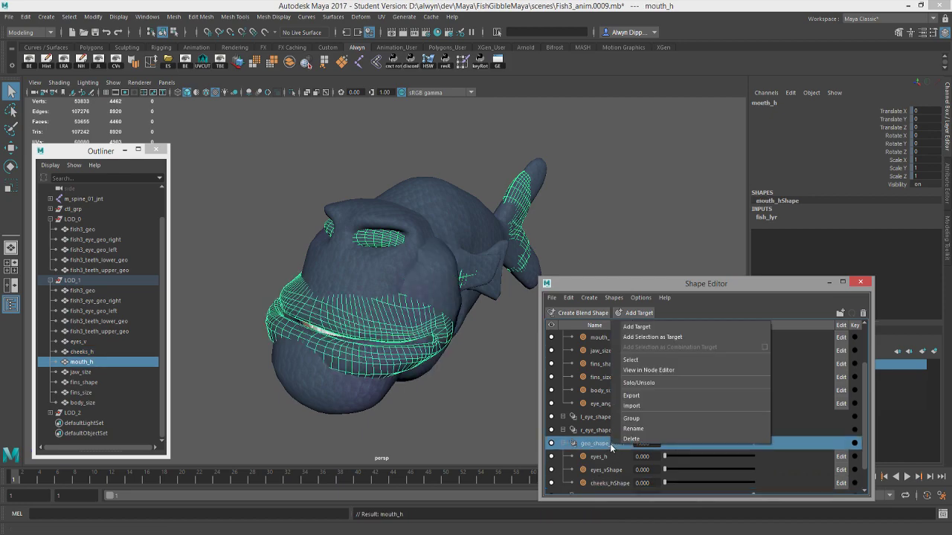
pyautogui.click(656, 338)
# - Add the jaw_size and fins_shape meshes as targets of geo_shape_LOD1
pyautogui.press('Right')
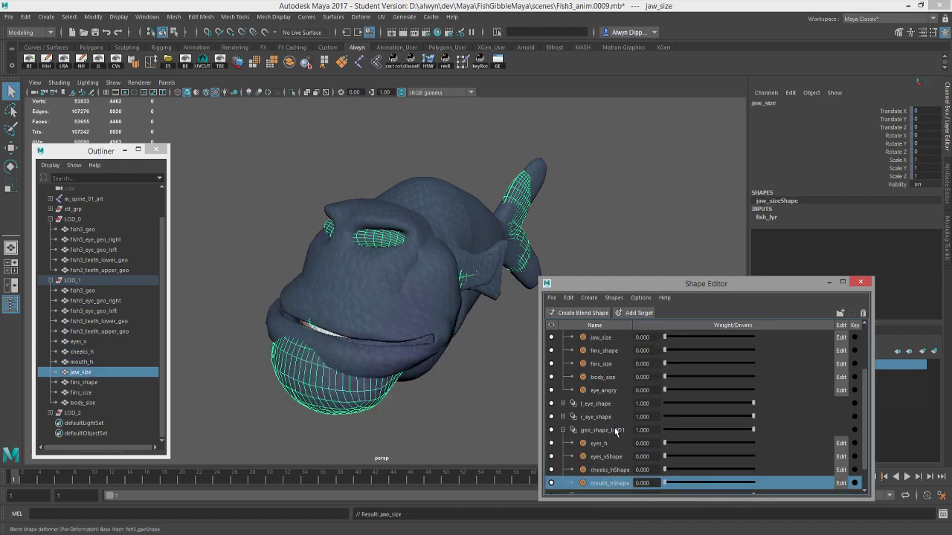
pyautogui.rightClick(618, 432)
pyautogui.click(653, 322)
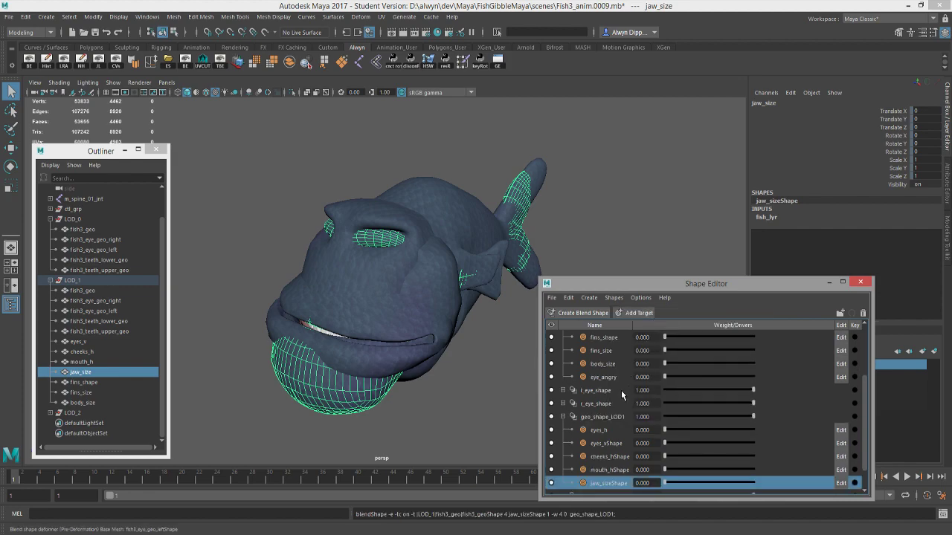
pyautogui.press('Right')
pyautogui.rightClick(605, 418)
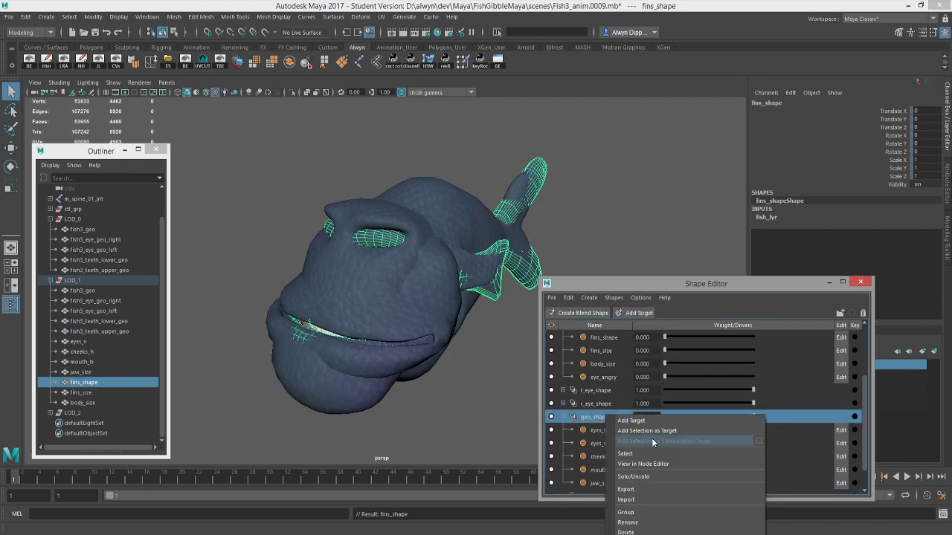
pyautogui.click(653, 432)
# - Add the fins_size and body_size meshes as targets of geo_shape_LOD1
pyautogui.press('Right')
pyautogui.rightClick(607, 405)
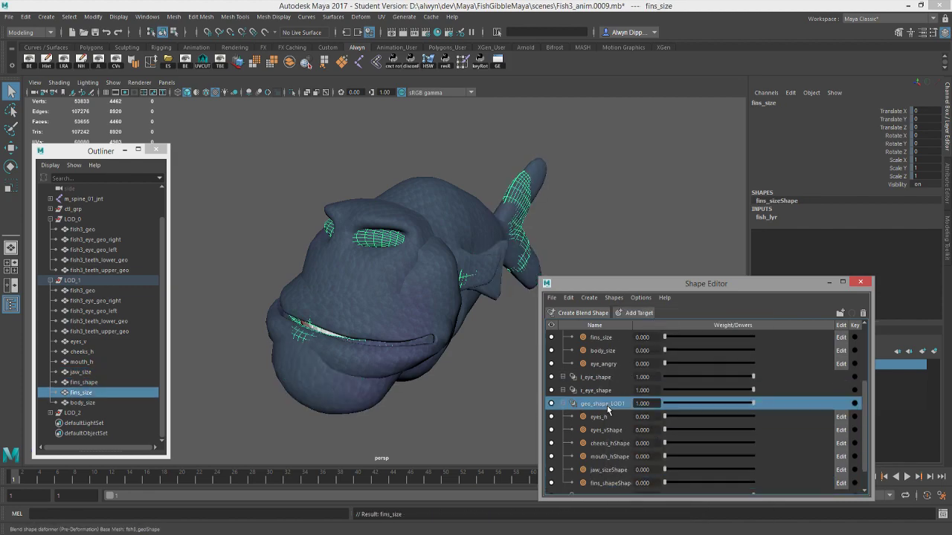
pyautogui.click(652, 422)
pyautogui.press('Right')
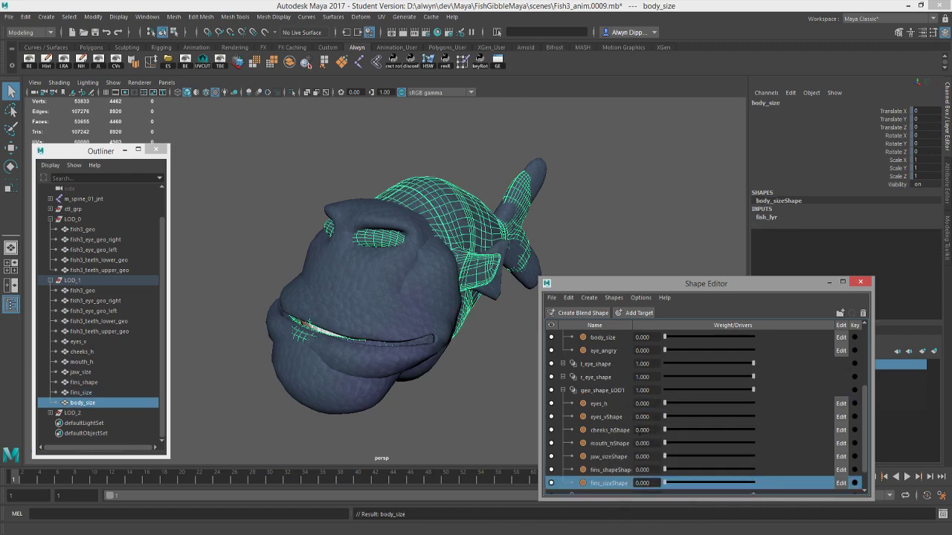
pyautogui.click(603, 392)
pyautogui.rightClick(602, 392)
pyautogui.click(651, 407)
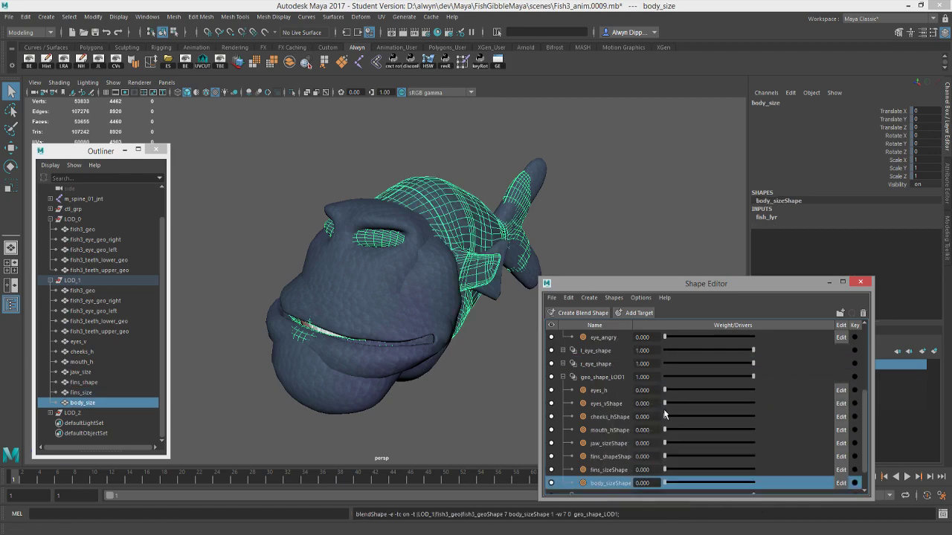
# - Delete the duplicate shape meshes from eyes_v through body_size in the LOD_1 group
pyautogui.keyDown('shift'); pyautogui.click(96, 403); pyautogui.keyUp('shift')
pyautogui.press('Delete')
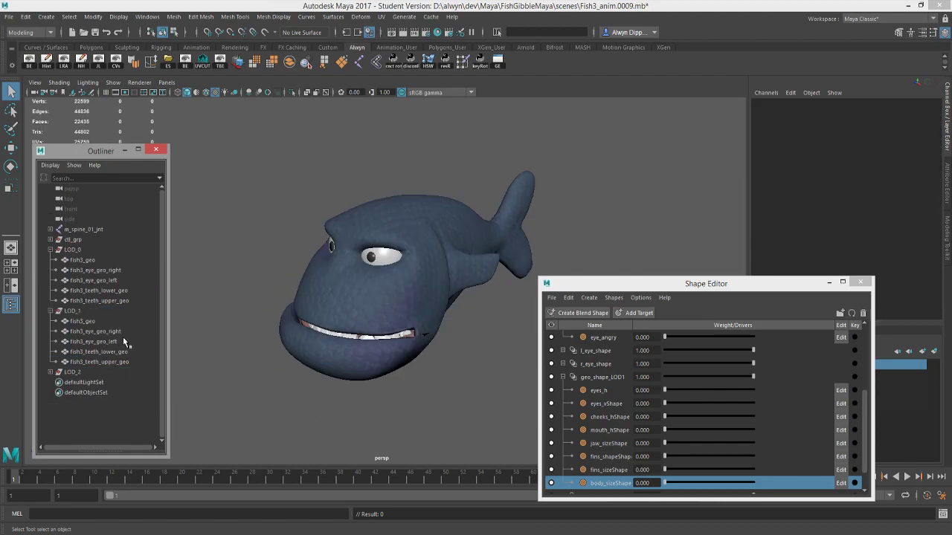
# - Test the geo_shape_LOD1 target weights on the LOD_1 fish3_geo and return them to 0
pyautogui.scroll(-2, 722, 406)
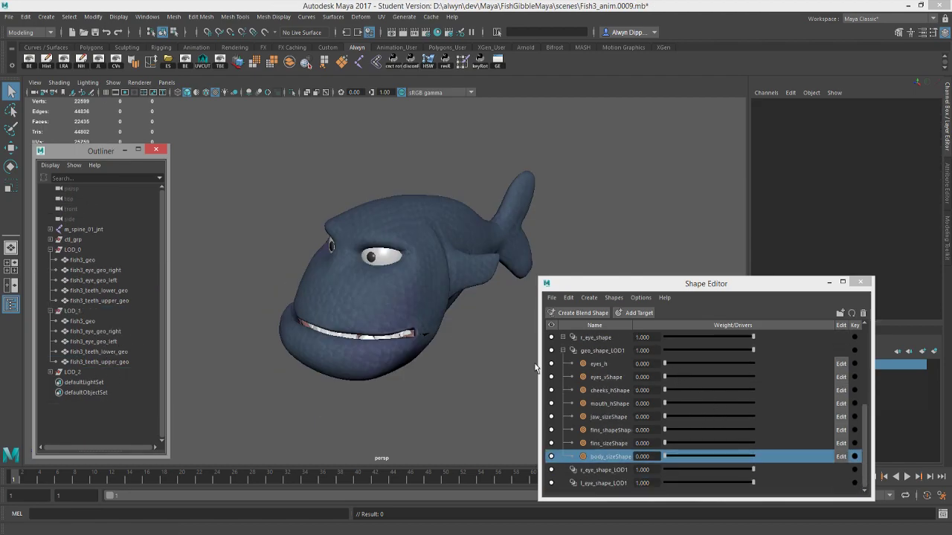
pyautogui.click(372, 327)
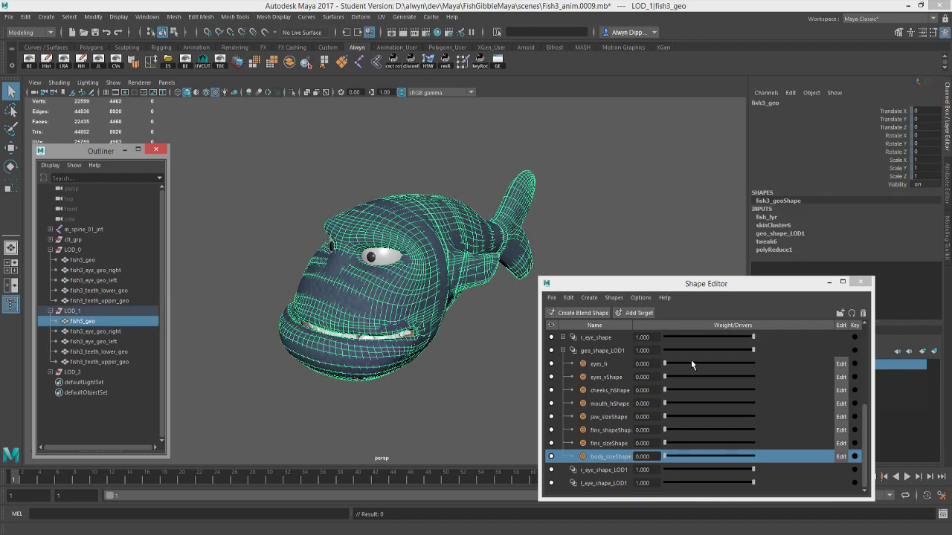
pyautogui.moveTo(674, 360); pyautogui.dragTo(650, 433)
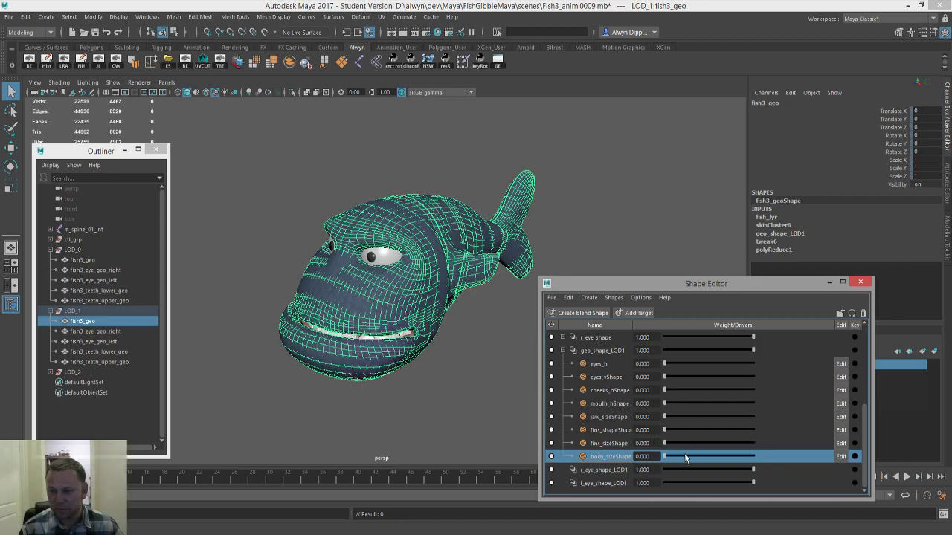
pyautogui.moveTo(672, 454)
pyautogui.mouseDown()
pyautogui.moveTo(744, 457)
pyautogui.moveTo(654, 457)
pyautogui.mouseUp()
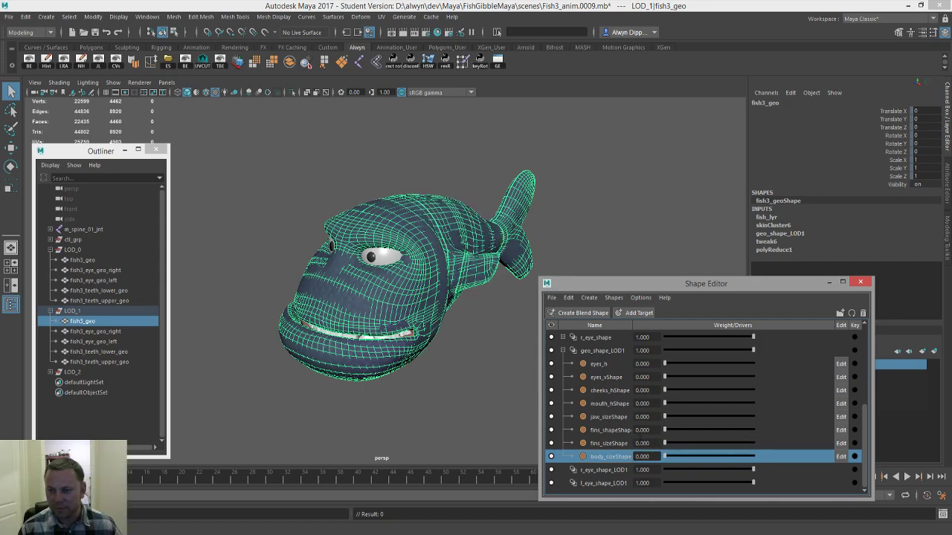
# - Rename the eyes_vShape, cheeks_hShape and mouth_hShape targets of geo_shape_LOD1 as eyes_v, cheeks_h and mouth_h
pyautogui.doubleClick(614, 378)
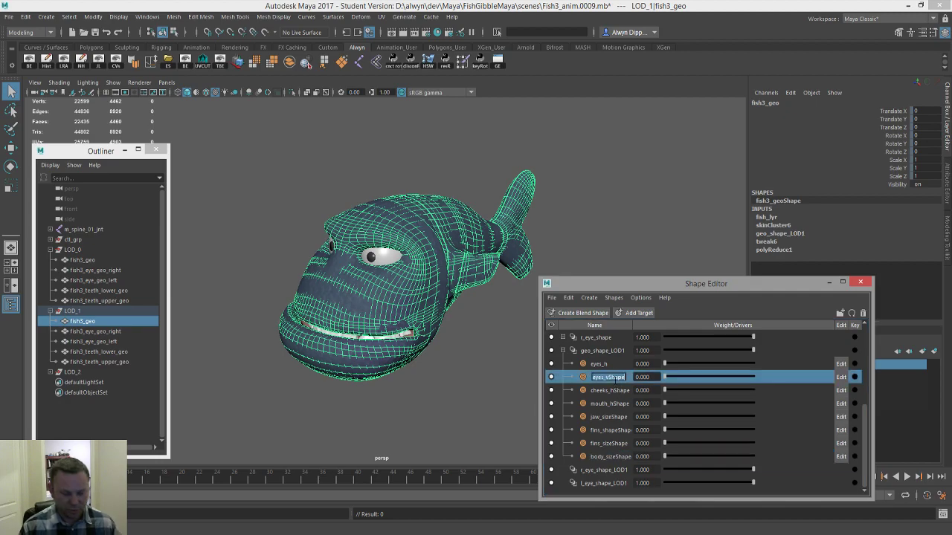
pyautogui.press('BackSpace')
pyautogui.press('BackSpace')
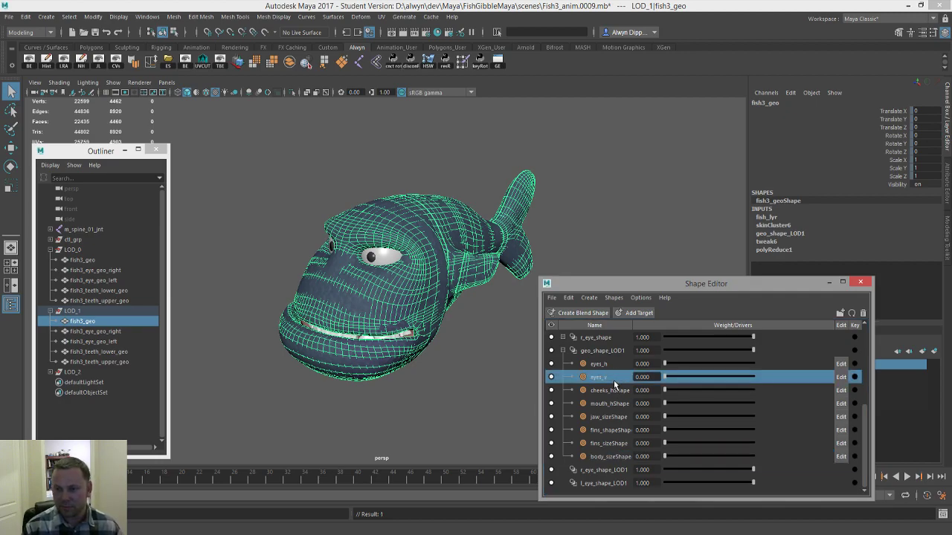
pyautogui.doubleClick(612, 390)
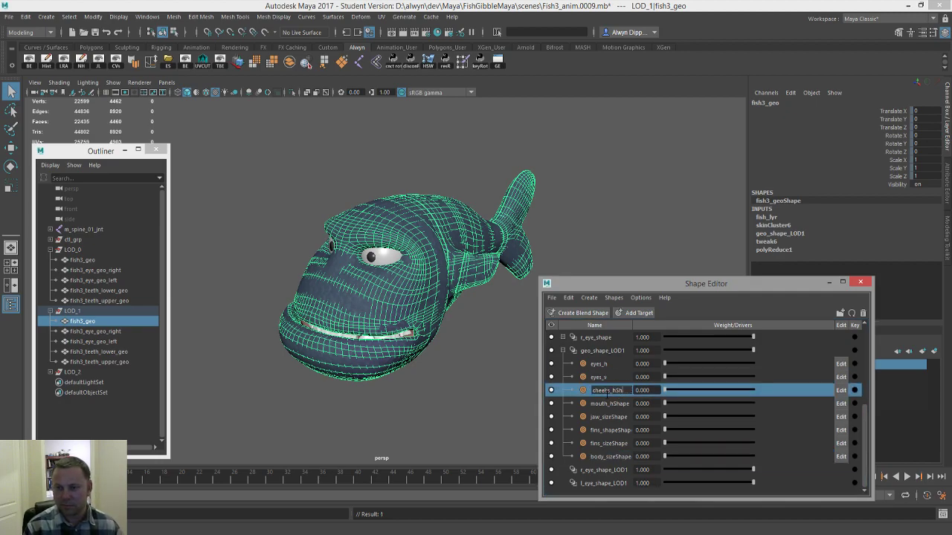
pyautogui.doubleClick(610, 404)
pyautogui.press('BackSpace')
pyautogui.press('BackSpace')
pyautogui.press('Return')
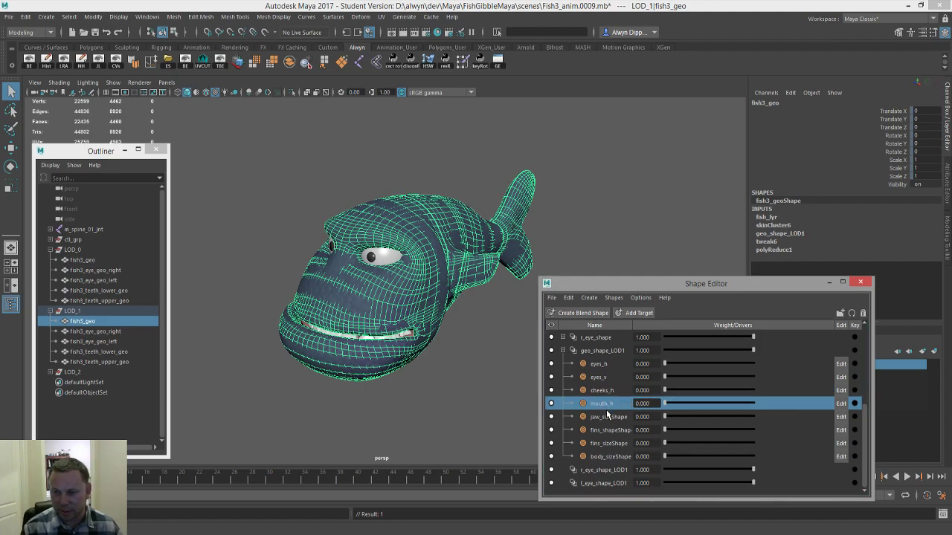
# - Rename the jaw_sizeShape and fins_shapeShape targets of geo_shape_LOD1 as jaw_size and fins_shape
pyautogui.doubleClick(610, 417)
pyautogui.press('End')
pyautogui.press('BackSpace')
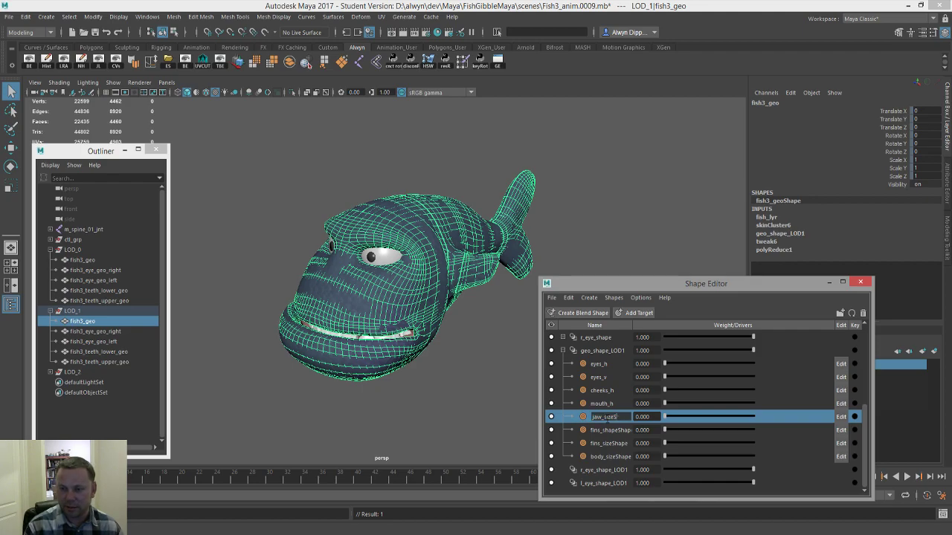
pyautogui.press('Return')
pyautogui.click(608, 431)
pyautogui.doubleClick(609, 431)
pyautogui.press('End')
pyautogui.press('BackSpace')
pyautogui.press('BackSpace')
pyautogui.press('BackSpace')
pyautogui.press('BackSpace')
pyautogui.press('BackSpace')
pyautogui.press('Return')
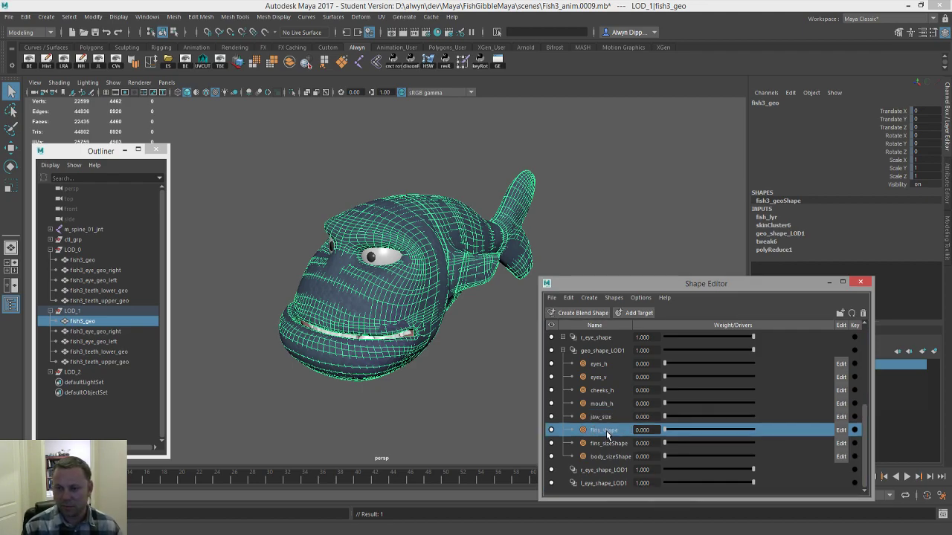
# - Rename the fins_sizeShape and body_sizeShape targets of geo_shape_LOD1 as fins_size and body_size
pyautogui.click(608, 443)
pyautogui.doubleClick(608, 443)
pyautogui.press('End')
pyautogui.press('BackSpace')
pyautogui.press('BackSpace')
pyautogui.press('Return')
pyautogui.click(612, 458)
pyautogui.doubleClick(612, 458)
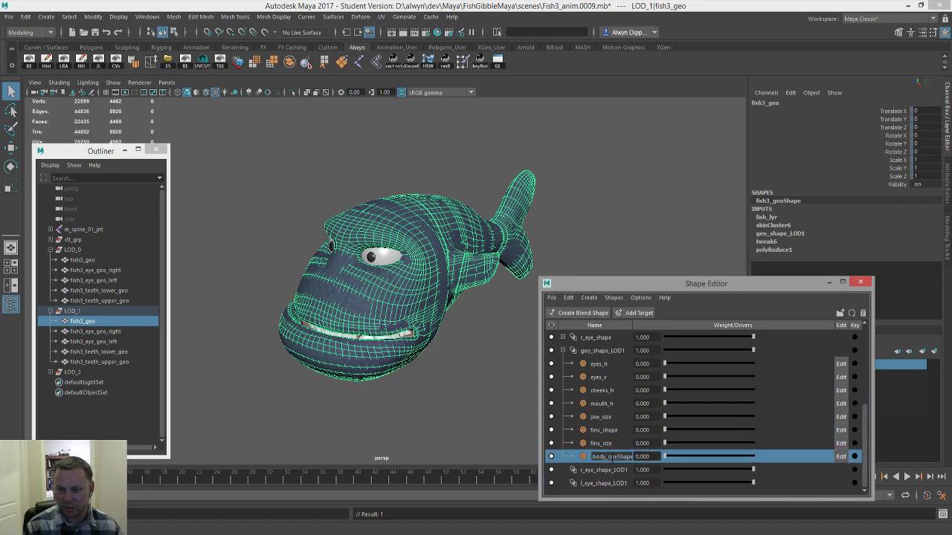
pyautogui.press('Return')
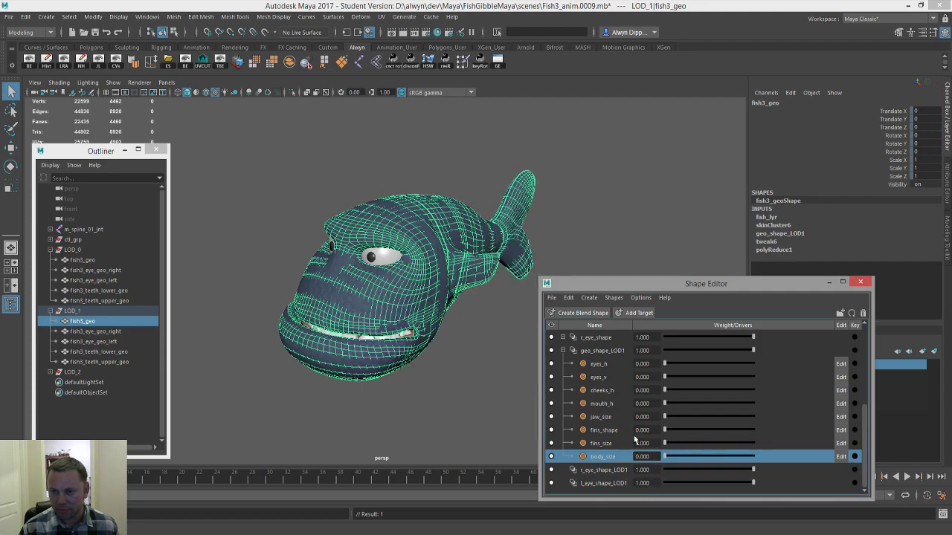
# - Try the fins_size target's weight, delete that target from geo_shape_LOD1, and select fish3_geo in the LOD_1 group
pyautogui.moveTo(683, 443); pyautogui.dragTo(735, 440)
pyautogui.click(604, 445)
pyautogui.rightClick(593, 444)
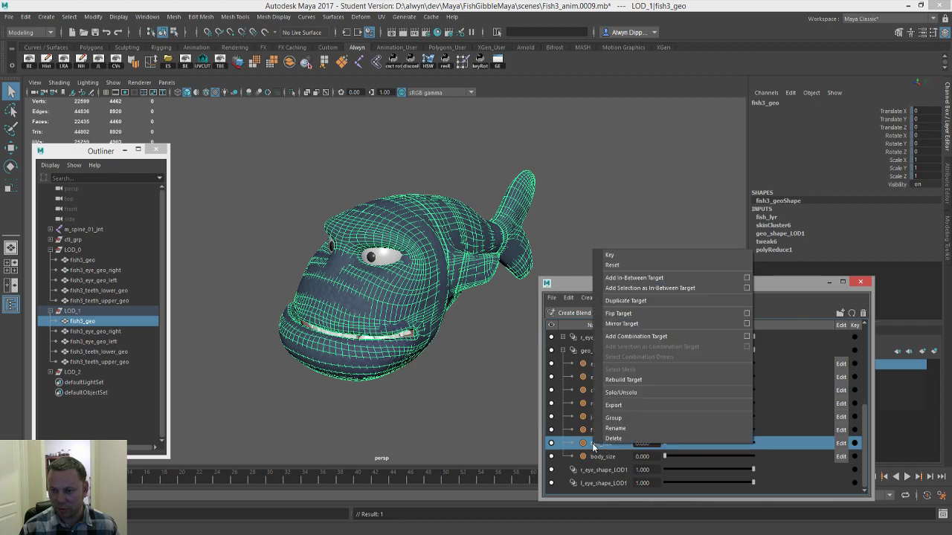
pyautogui.click(627, 439)
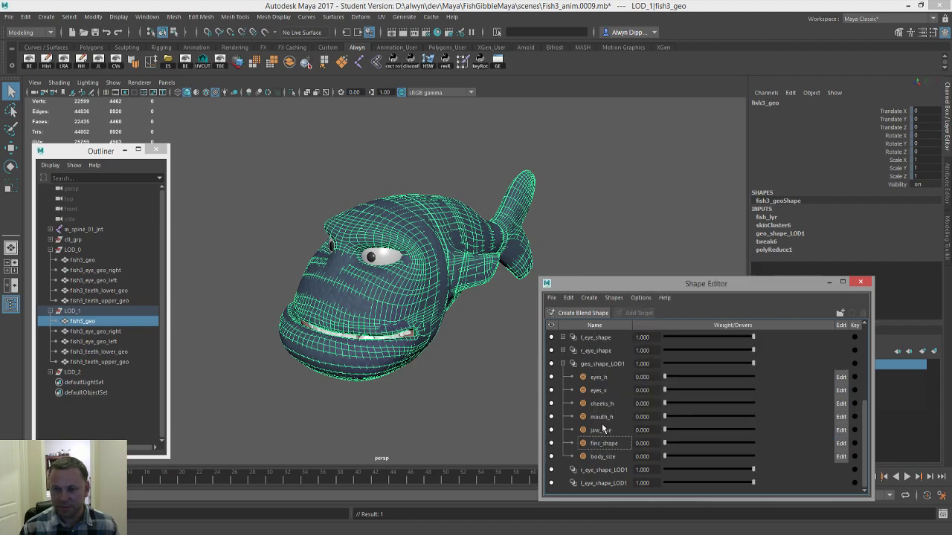
pyautogui.click(110, 321)
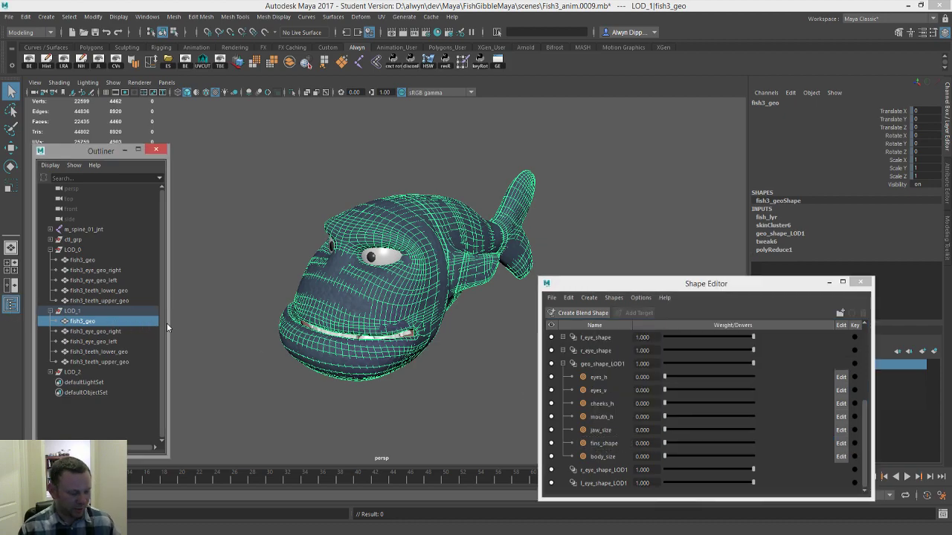
# - Save the scene and duplicate the fish3_geo mesh in the LOD_1 group
pyautogui.hotkey('ctrl', 's')
pyautogui.click(455, 283)
pyautogui.click(105, 310)
pyautogui.click(110, 319)
pyautogui.hotkey('ctrl', 'd')
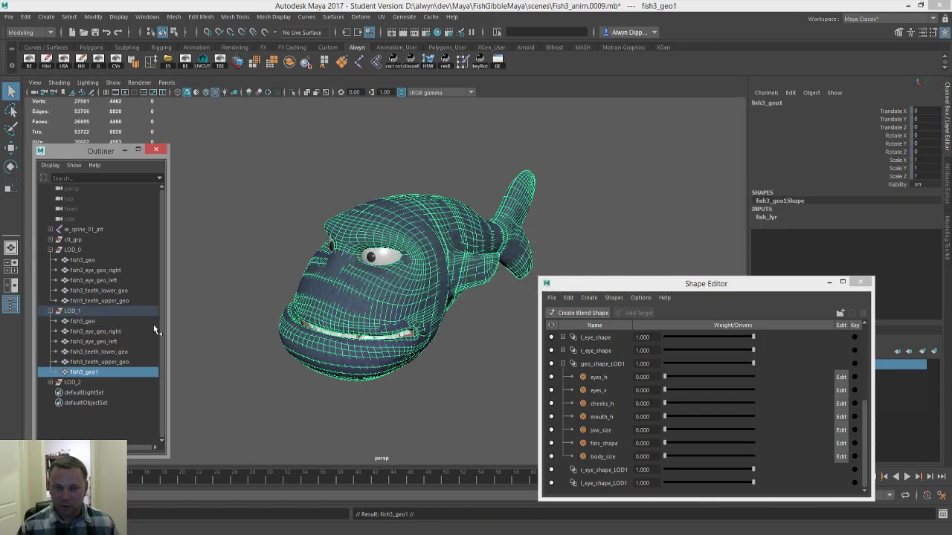
# - Rename the duplicated LOD_1 body mesh to fins_size, copying the name from the matching geo_shape target
pyautogui.scroll(4, 575, 387)
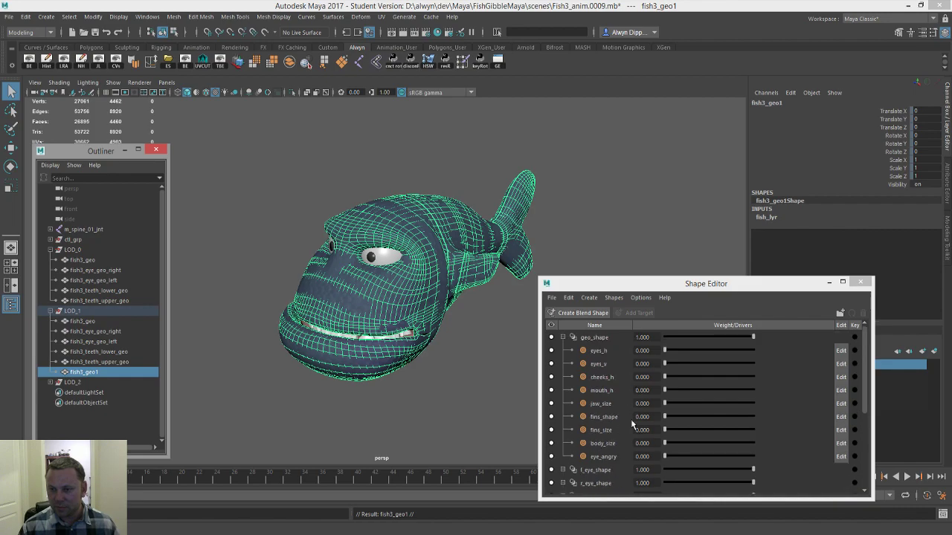
pyautogui.doubleClick(613, 430)
pyautogui.hotkey('ctrl', 'c')
pyautogui.doubleClick(143, 378)
pyautogui.hotkey('ctrl', 'v')
pyautogui.press('Return')
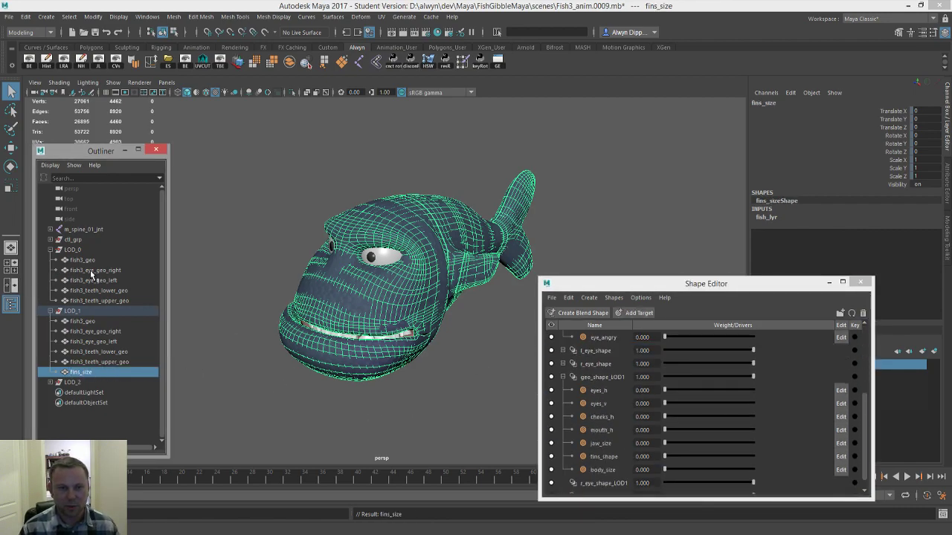
# - Set geo_shape's fins_size weight to 1 and transfer attributes from LOD_0's fish3_geo to the fins_size mesh
pyautogui.click(93, 259)
pyautogui.keyDown('ctrl'); pyautogui.click(100, 373); pyautogui.keyUp('ctrl')
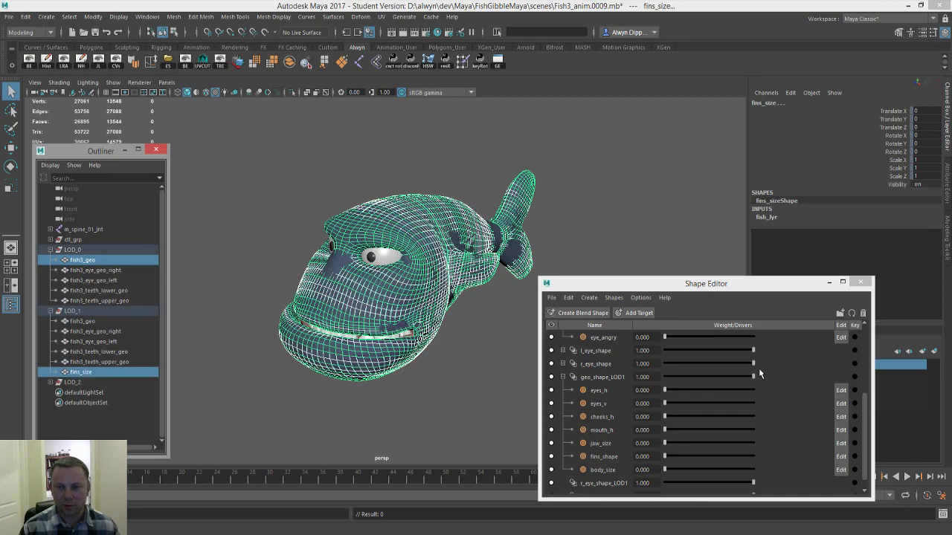
pyautogui.scroll(3, 636, 431)
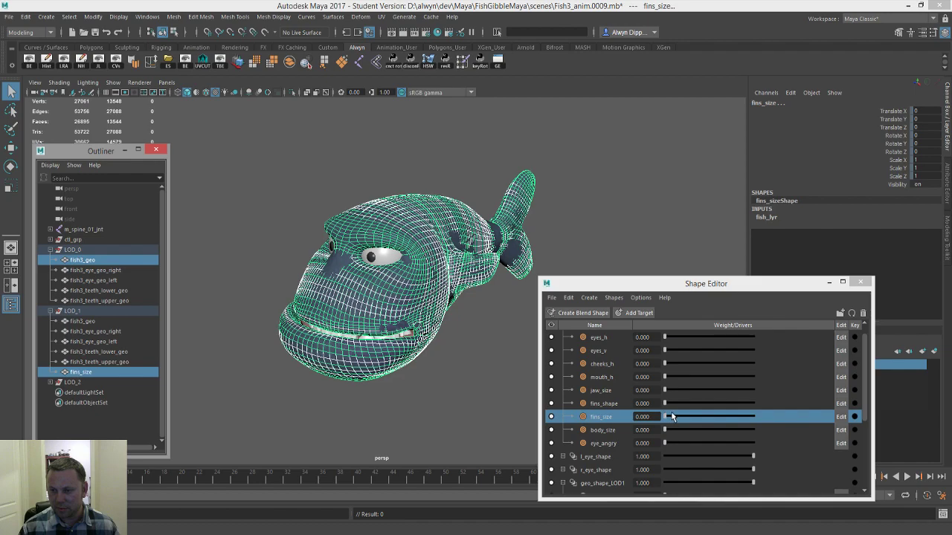
pyautogui.moveTo(677, 419); pyautogui.dragTo(767, 420)
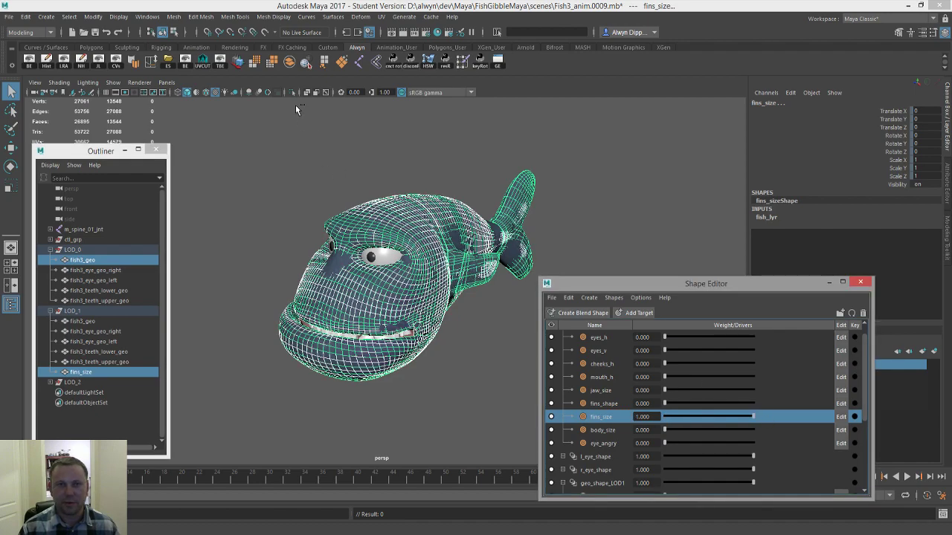
pyautogui.click(173, 16)
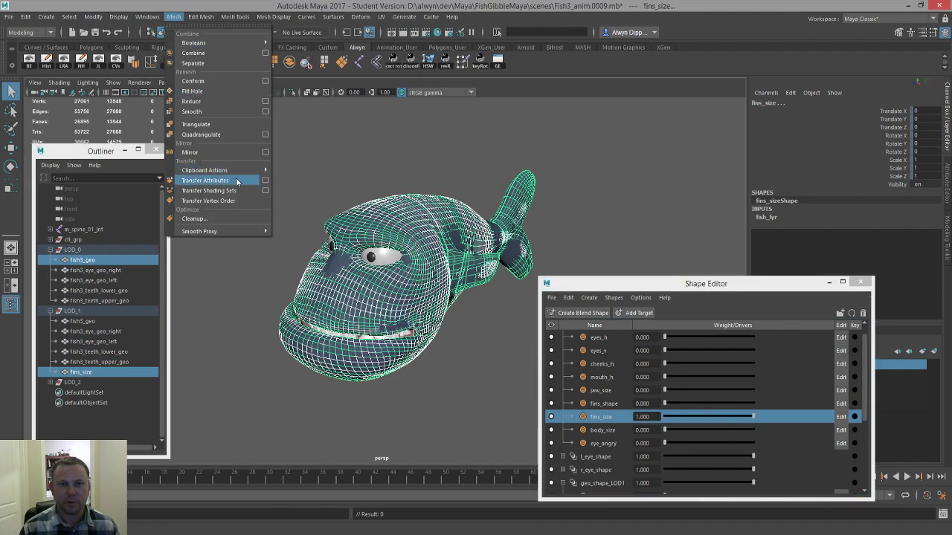
pyautogui.click(260, 183)
# - Delete the fins_size mesh's construction history and return geo_shape's fins_size weight to 0
pyautogui.click(101, 374)
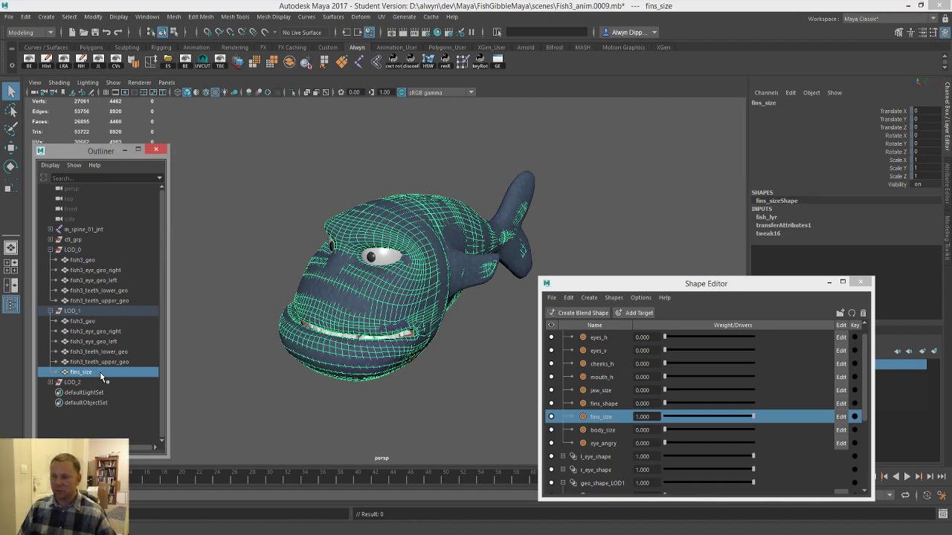
pyautogui.hotkey('alt', 'shift', 'd')
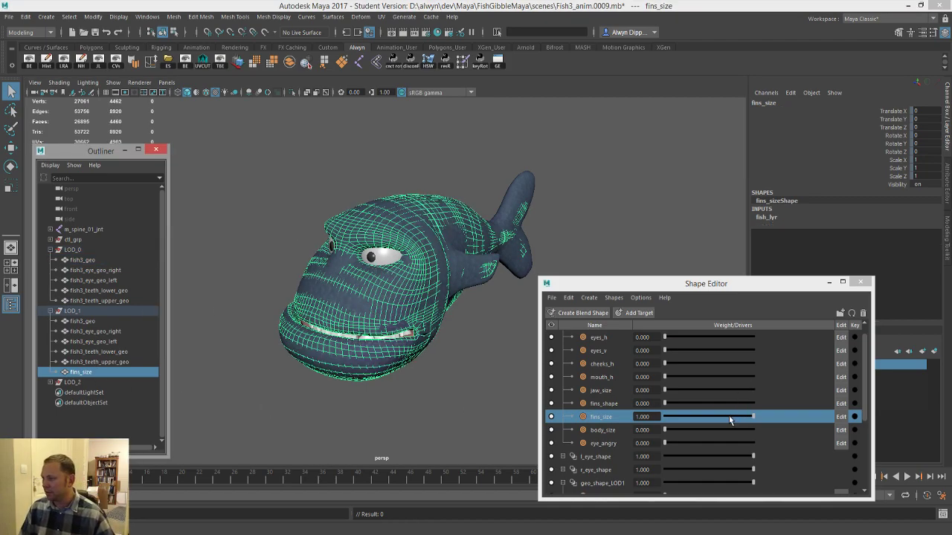
pyautogui.moveTo(730, 416); pyautogui.dragTo(679, 417)
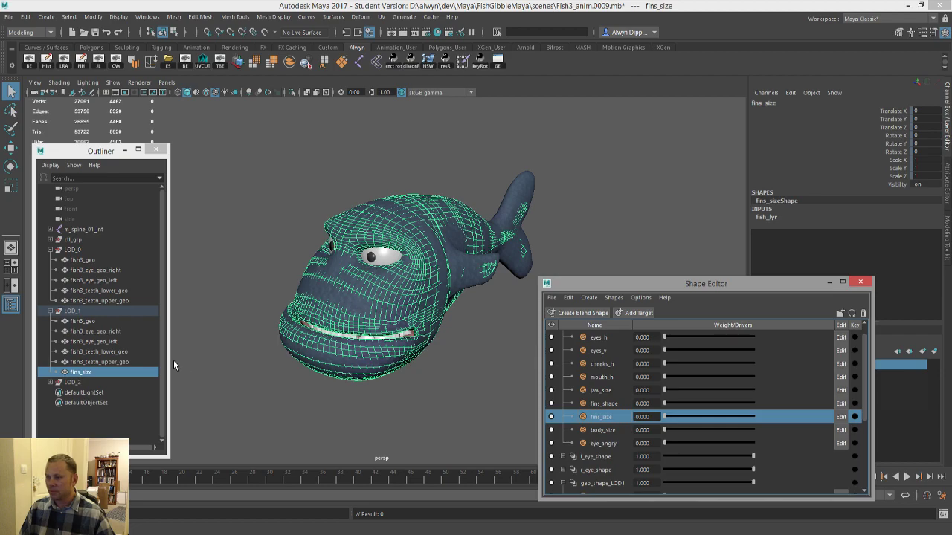
# - Add the fins_size mesh as a target of geo_shape_LOD1, placed after fins_shape, and rename the target fins_size
pyautogui.scroll(-3, 610, 409)
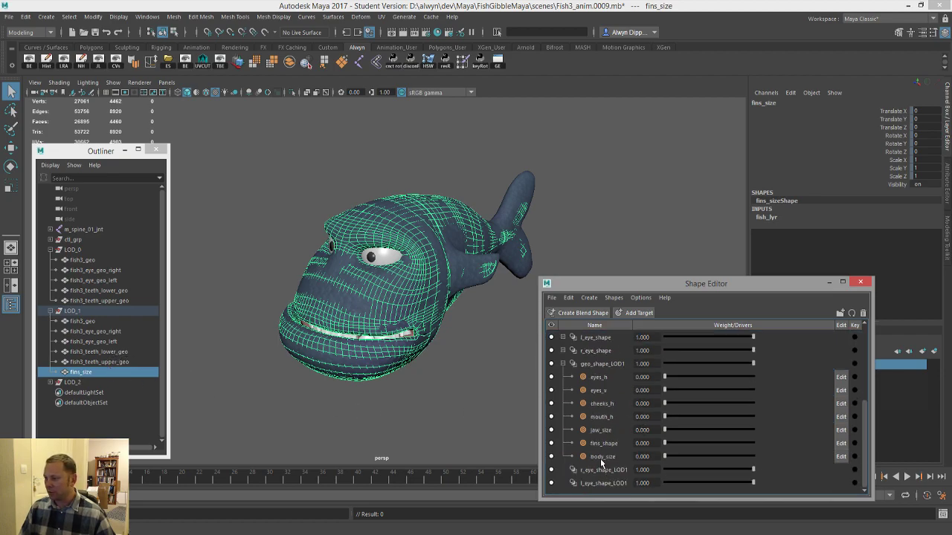
pyautogui.click(601, 363)
pyautogui.rightClick(601, 363)
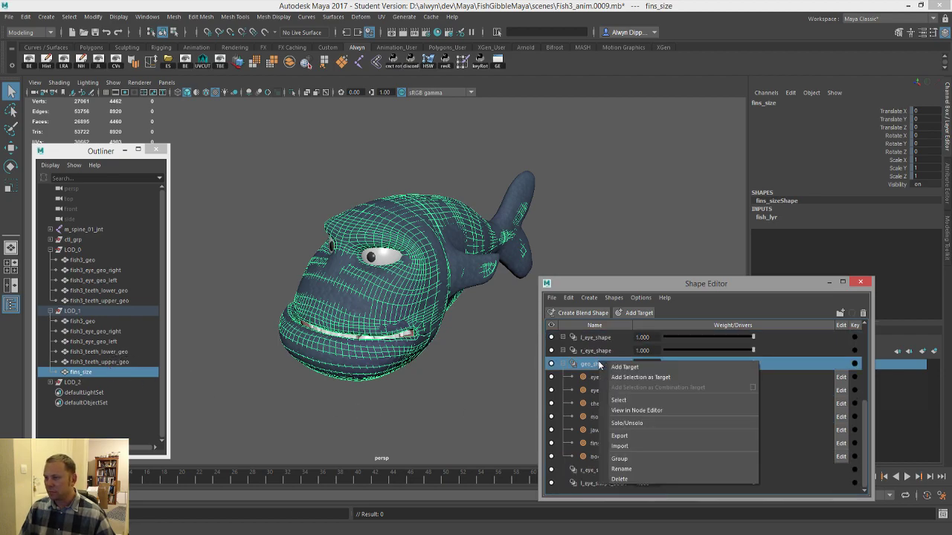
pyautogui.click(641, 377)
pyautogui.moveTo(609, 472)
pyautogui.mouseDown()
pyautogui.moveTo(603, 455)
pyautogui.moveTo(615, 455)
pyautogui.mouseUp()
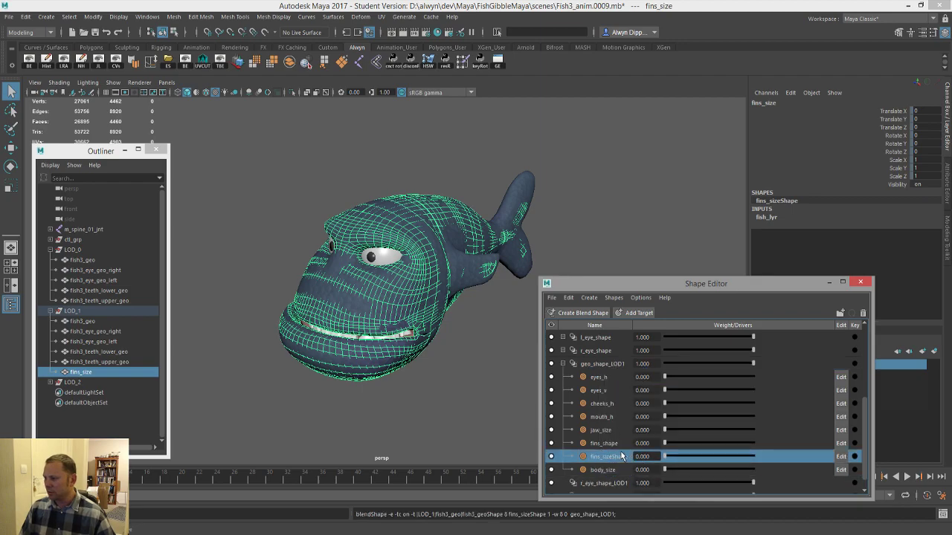
pyautogui.doubleClick(617, 456)
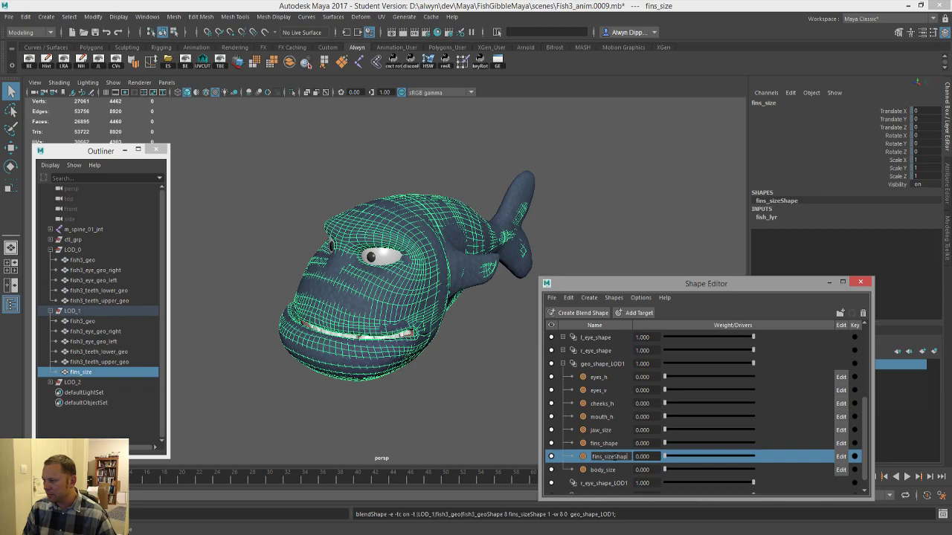
pyautogui.press('Return')
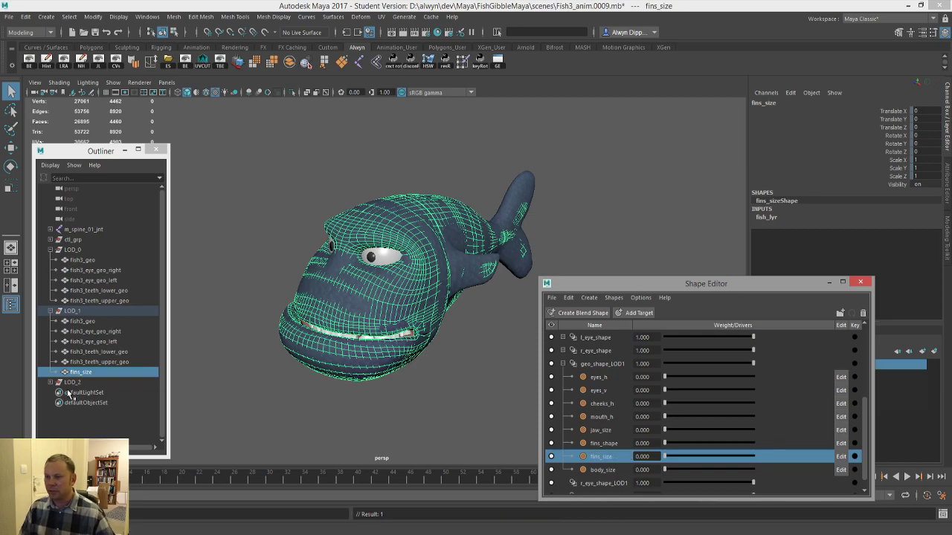
# - Delete the temporary fins_size mesh from the LOD_1 group
pyautogui.click(98, 363)
pyautogui.click(98, 374)
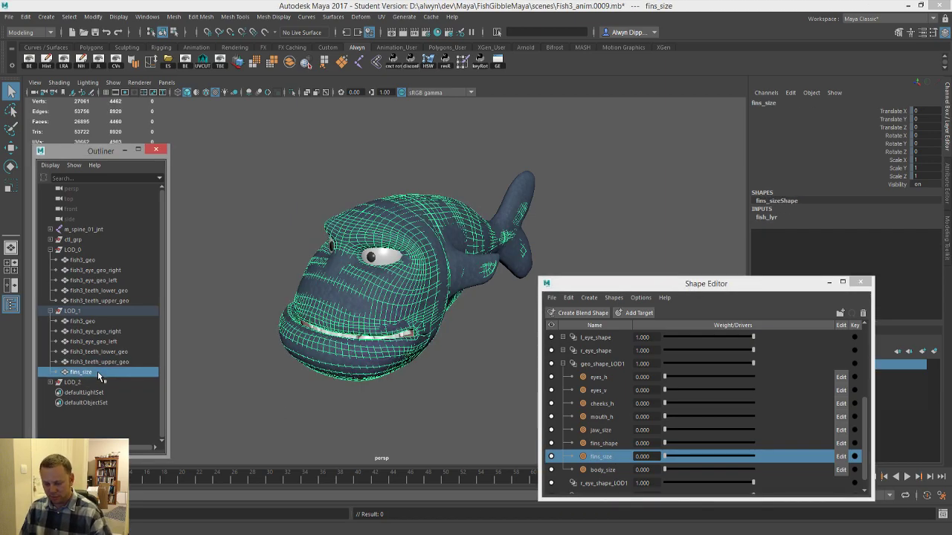
pyautogui.press('Delete')
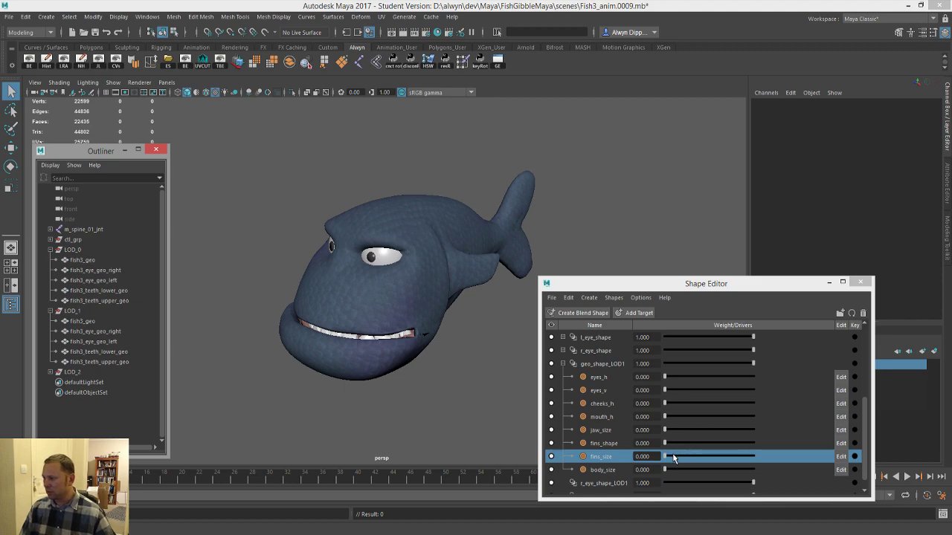
# - Test the fins_size target of geo_shape_LOD1 on LOD_1's fish3_geo, leaving its weight at 0
pyautogui.click(671, 441)
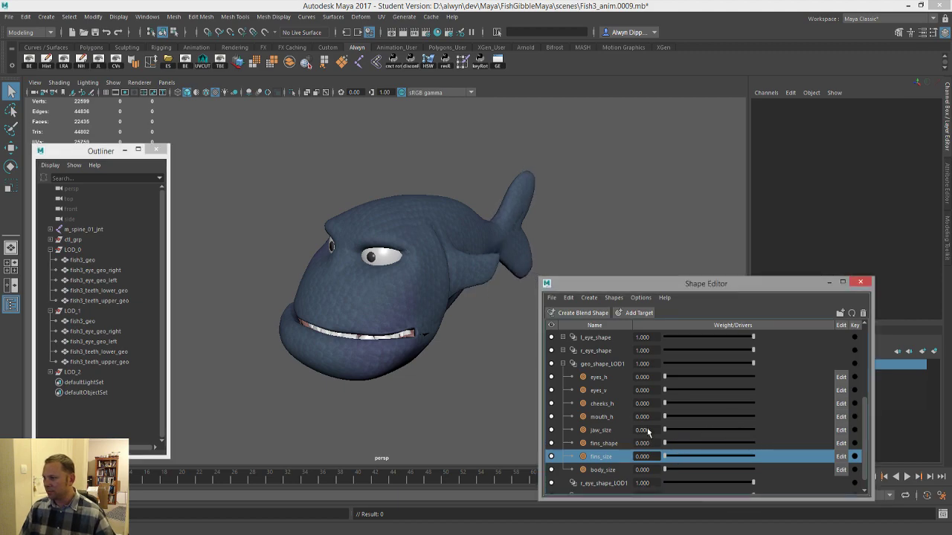
pyautogui.moveTo(664, 456); pyautogui.dragTo(696, 459)
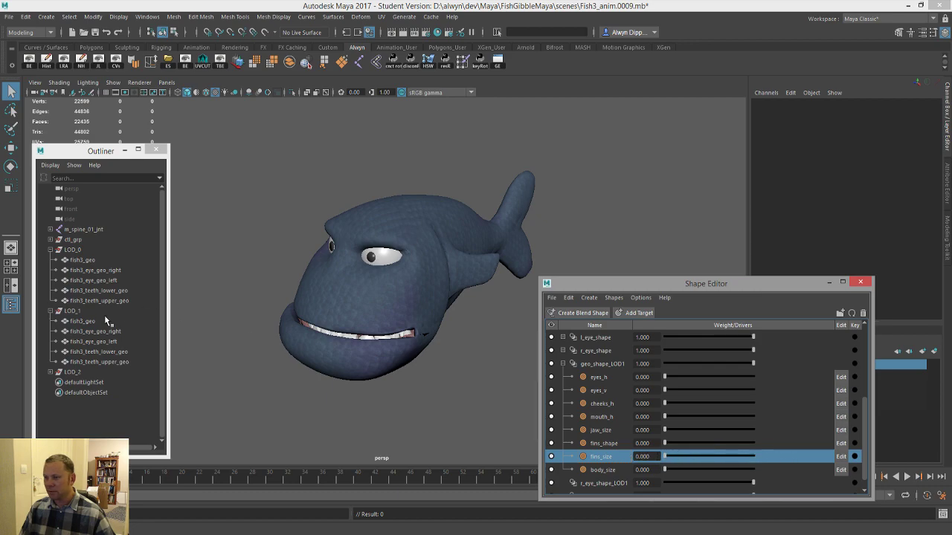
pyautogui.click(107, 320)
pyautogui.moveTo(678, 457)
pyautogui.mouseDown()
pyautogui.moveTo(747, 457)
pyautogui.moveTo(677, 459)
pyautogui.mouseUp()
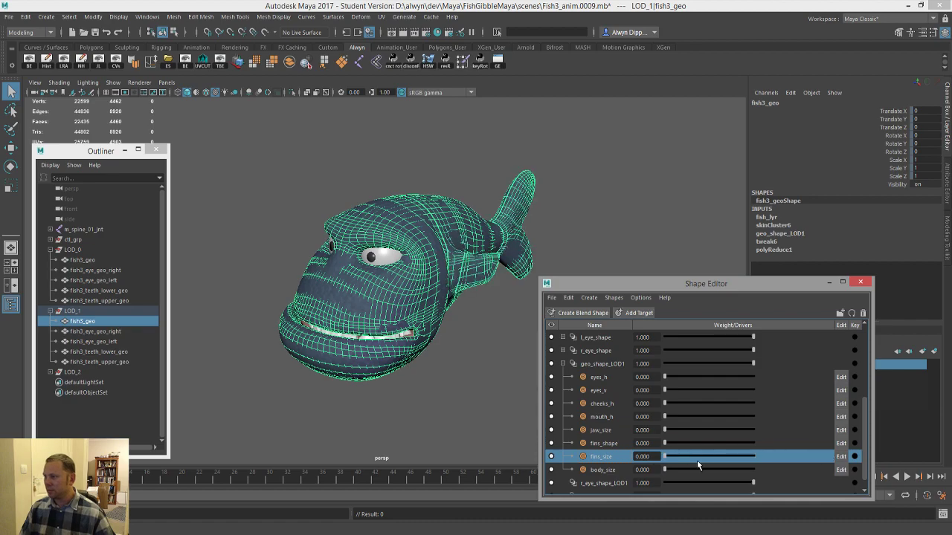
# - Save the scene and collapse the geo_shape_LOD1 and geo_shape target lists
pyautogui.hotkey('ctrl', 's')
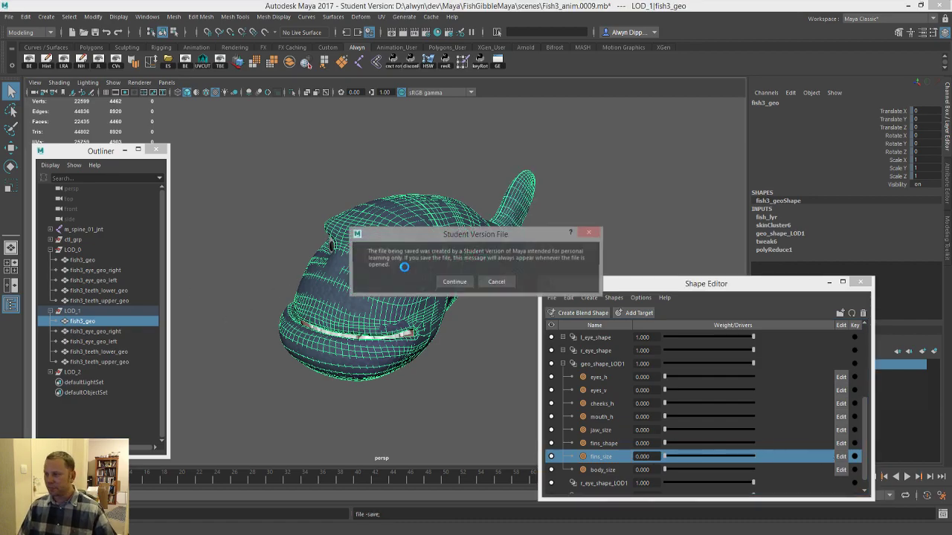
pyautogui.click(453, 280)
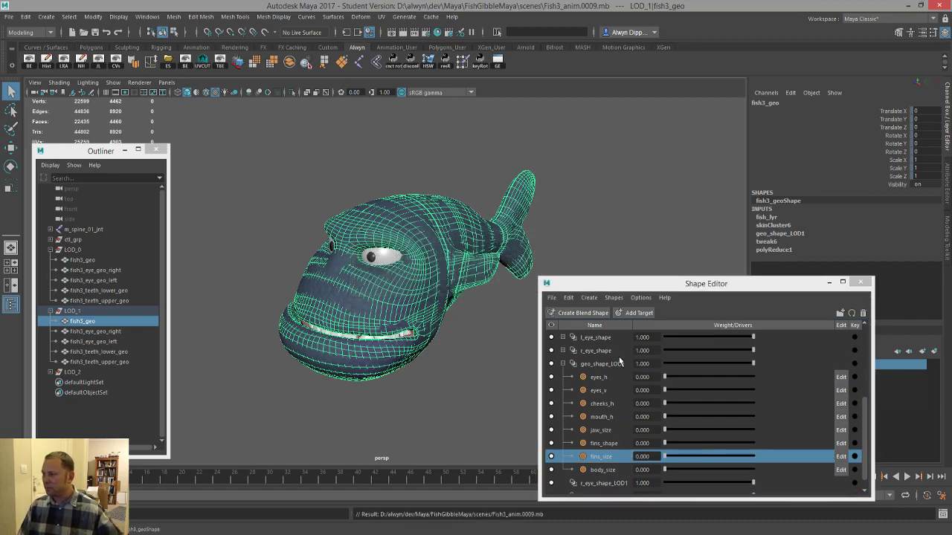
pyautogui.click(563, 364)
pyautogui.scroll(1, 565, 377)
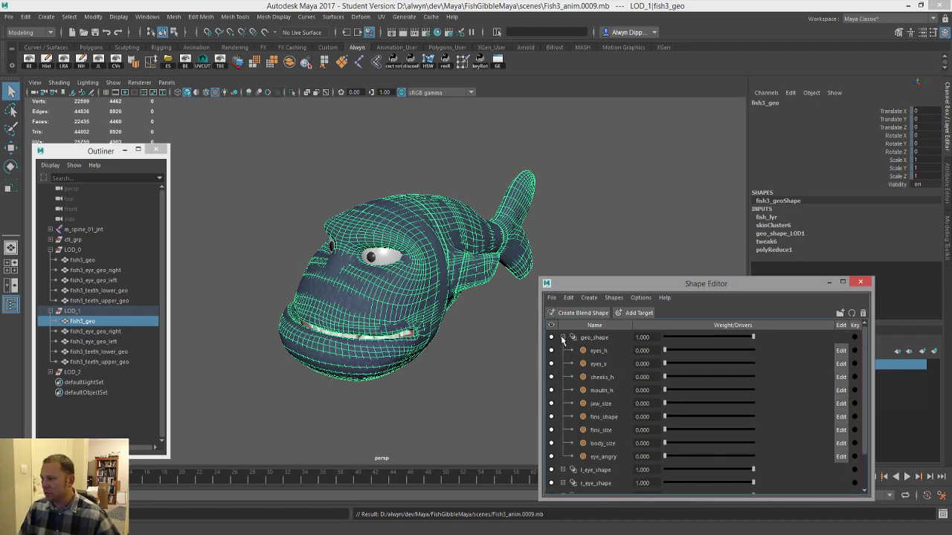
pyautogui.click(563, 338)
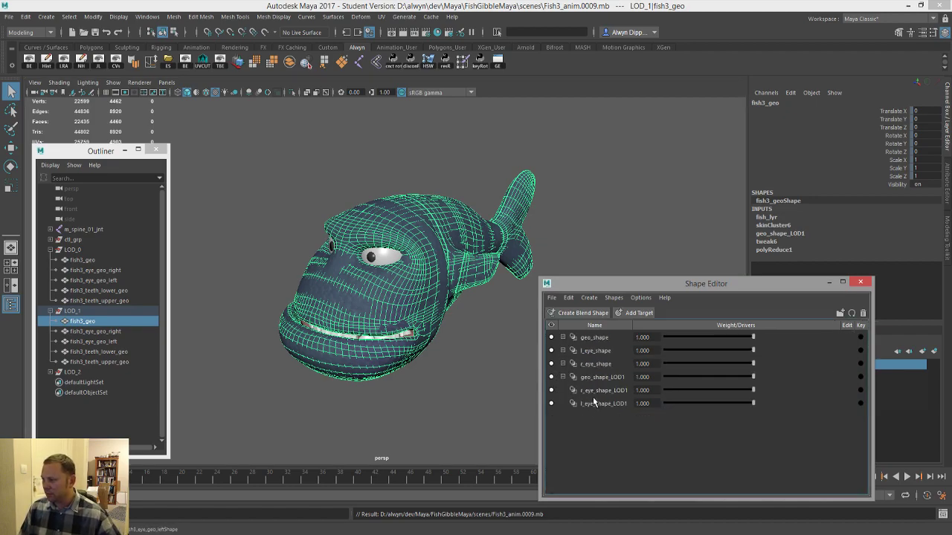
# - Duplicate LOD_1's fish3_eye_geo_left mesh twice for the left-eye blend shape targets
pyautogui.click(606, 403)
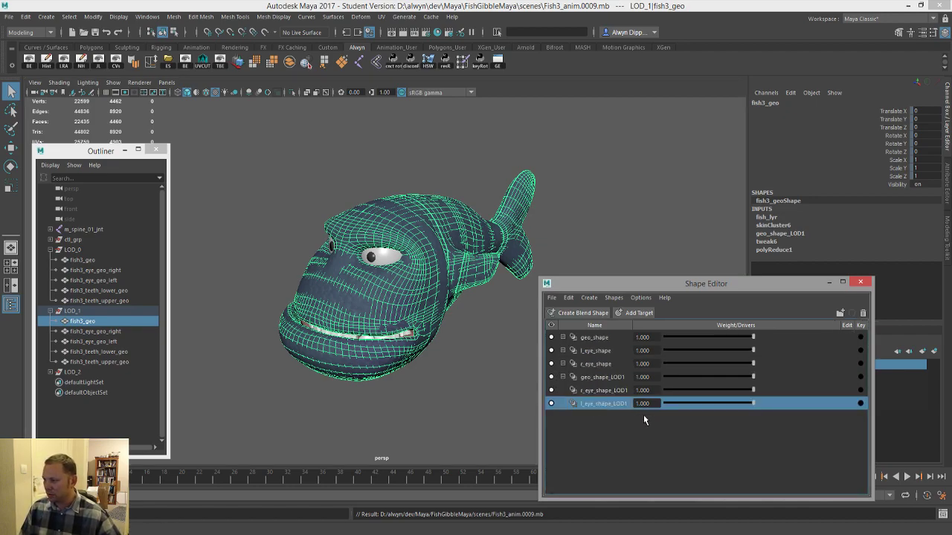
pyautogui.click(124, 341)
pyautogui.hotkey('ctrl', 'd')
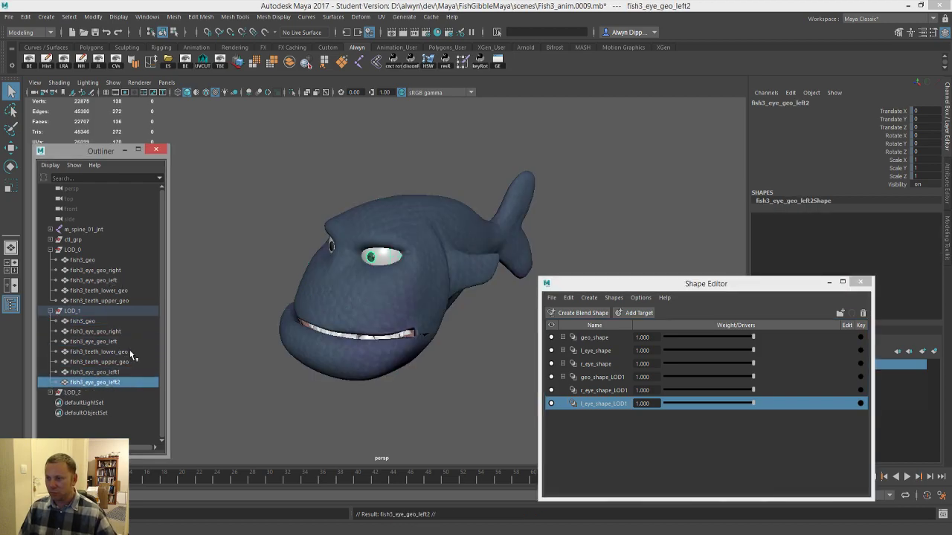
# - Rename the first left-eye duplicate to l_eye_h, copying the name from the l_eye_shape target
pyautogui.click(563, 350)
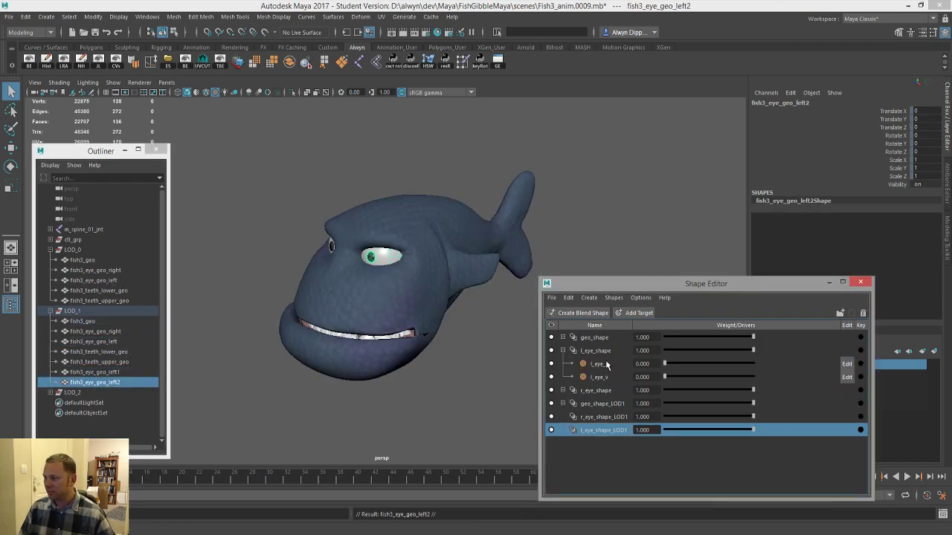
pyautogui.doubleClick(612, 364)
pyautogui.hotkey('ctrl', 'c')
pyautogui.doubleClick(88, 372)
pyautogui.hotkey('ctrl', 'v')
pyautogui.press('Return')
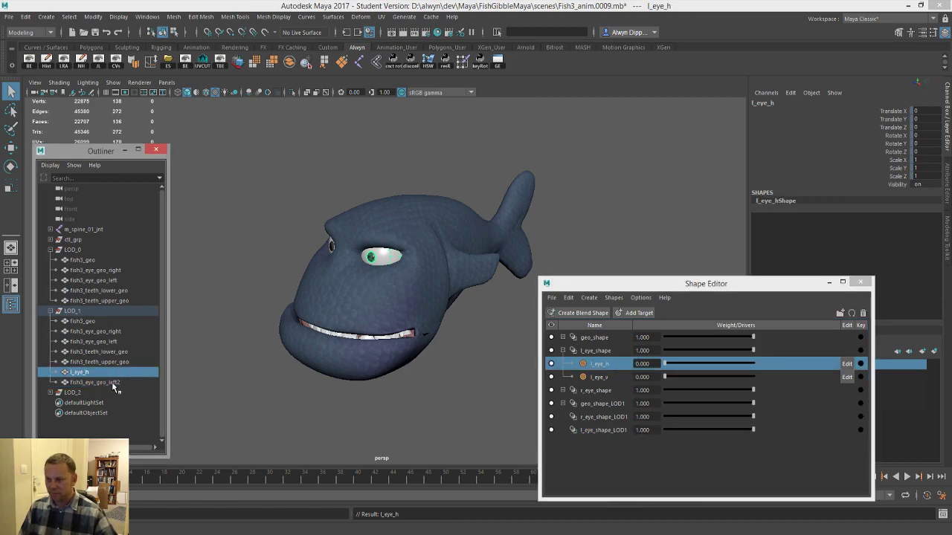
# - Rename the second left-eye duplicate to l_eye_v, copying the name from the l_eye_shape target
pyautogui.doubleClick(599, 377)
pyautogui.hotkey('ctrl', 'c')
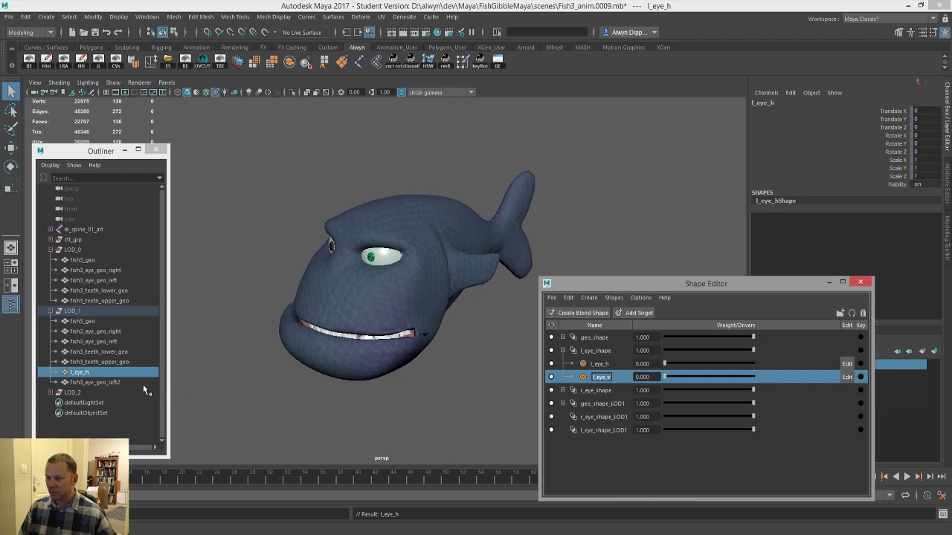
pyautogui.doubleClick(116, 381)
pyautogui.hotkey('ctrl', 'v')
pyautogui.press('Return')
# - Set l_eye_shape's l_eye_h weight to 1 and transfer attributes from LOD_0's fish3_eye_geo_left to the l_eye_h mesh
pyautogui.click(114, 373)
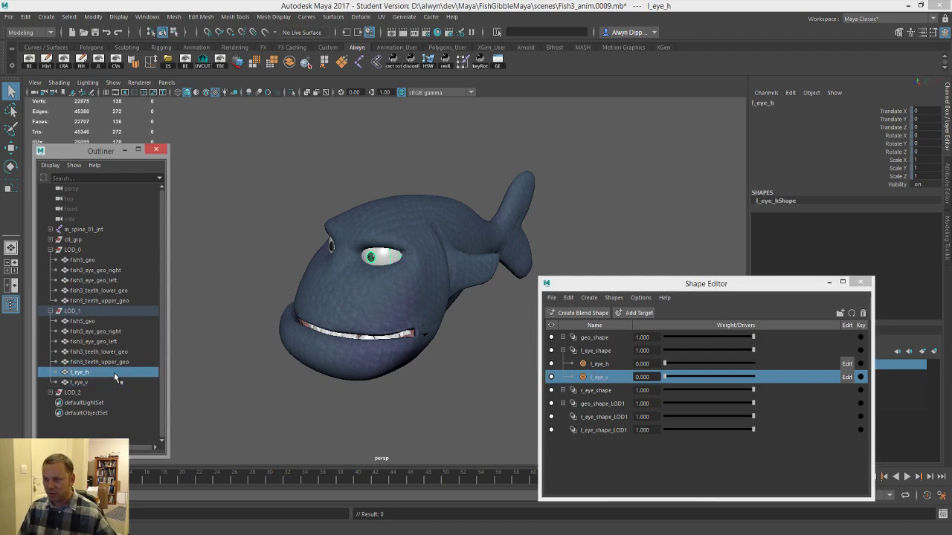
pyautogui.click(112, 282)
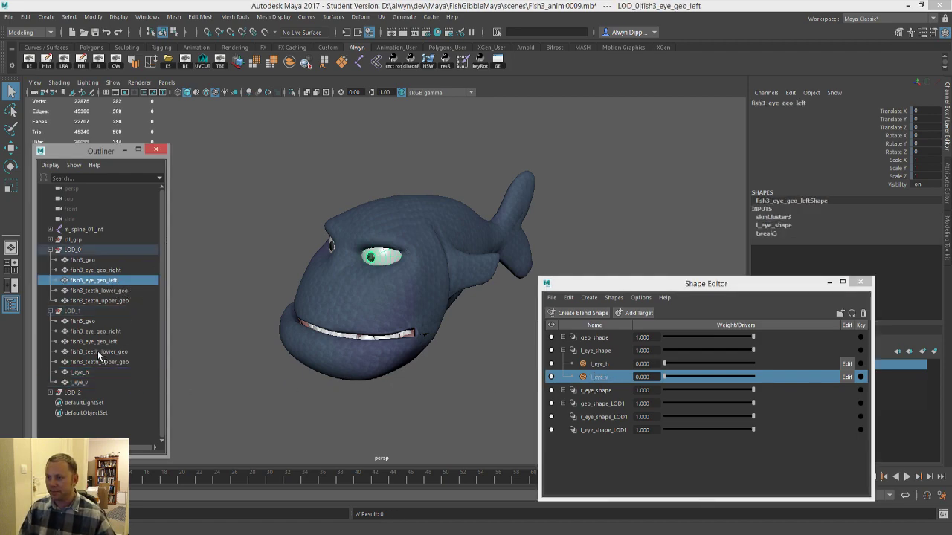
pyautogui.click(100, 372)
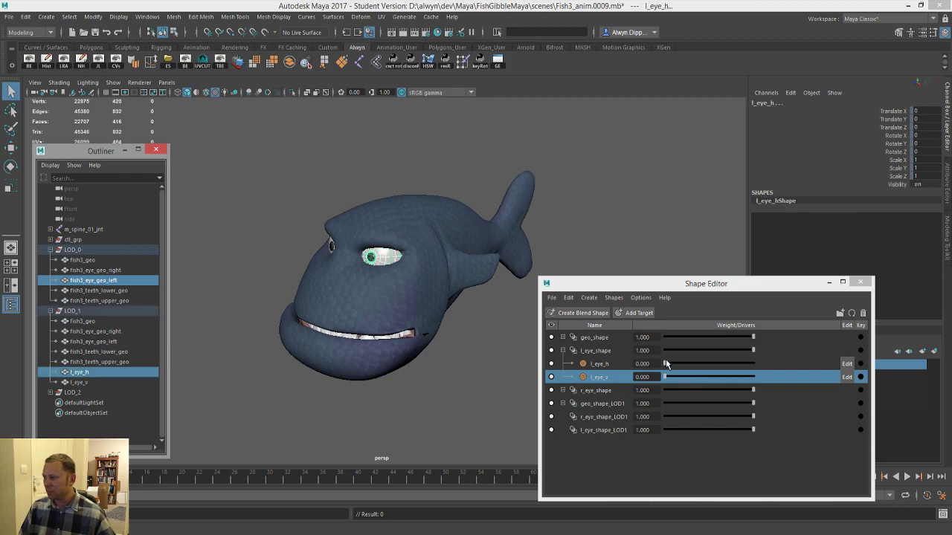
pyautogui.moveTo(665, 363); pyautogui.dragTo(753, 363)
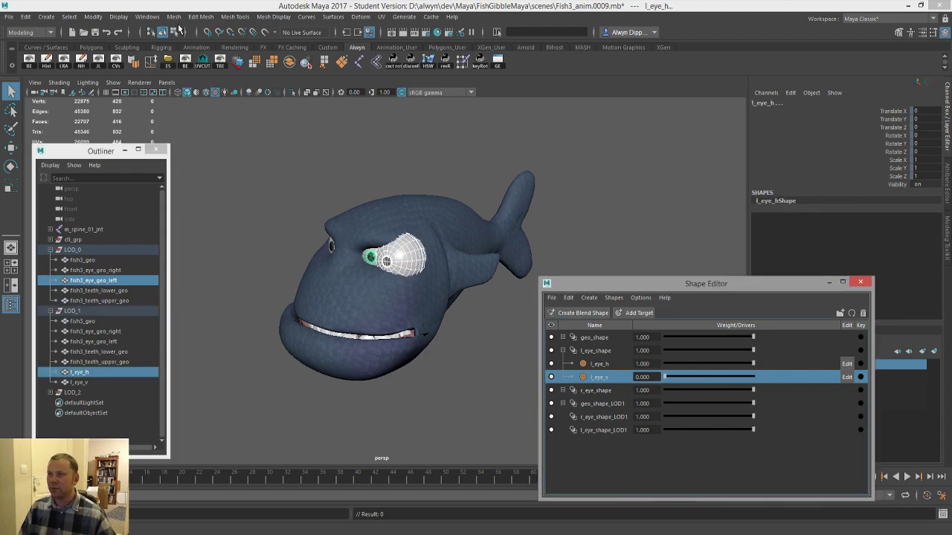
pyautogui.click(173, 17)
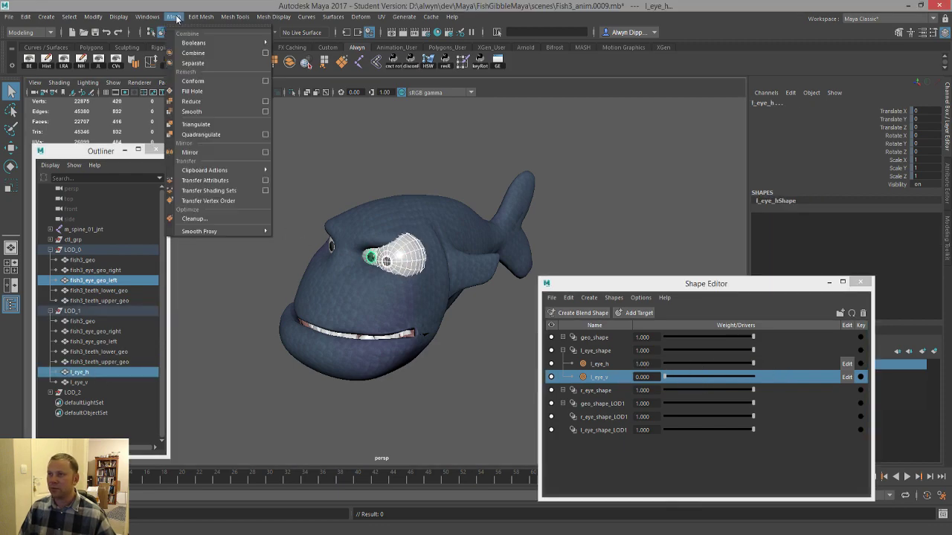
pyautogui.click(205, 181)
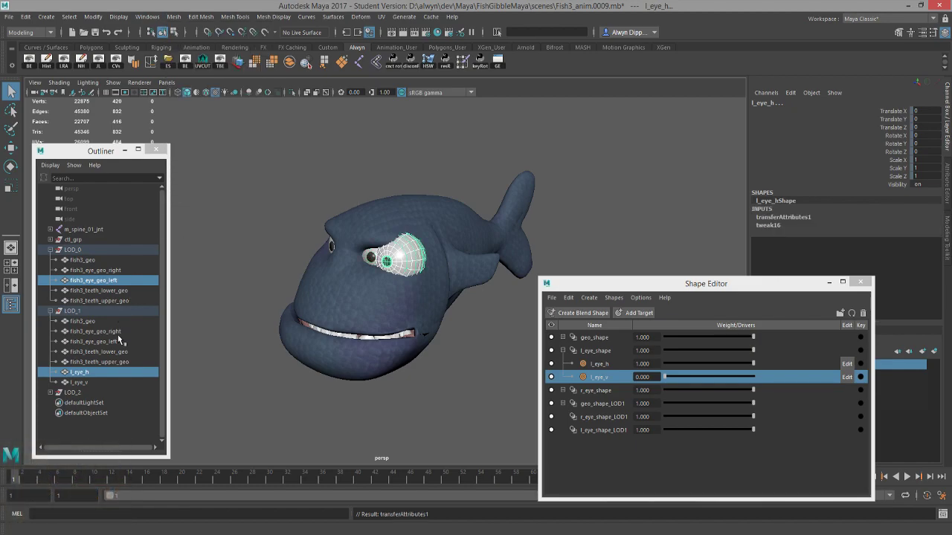
# - Delete the l_eye_h mesh's construction history and set l_eye_shape's l_eye_h weight back to 0
pyautogui.click(122, 372)
pyautogui.hotkey('alt', 'shift', 'd')
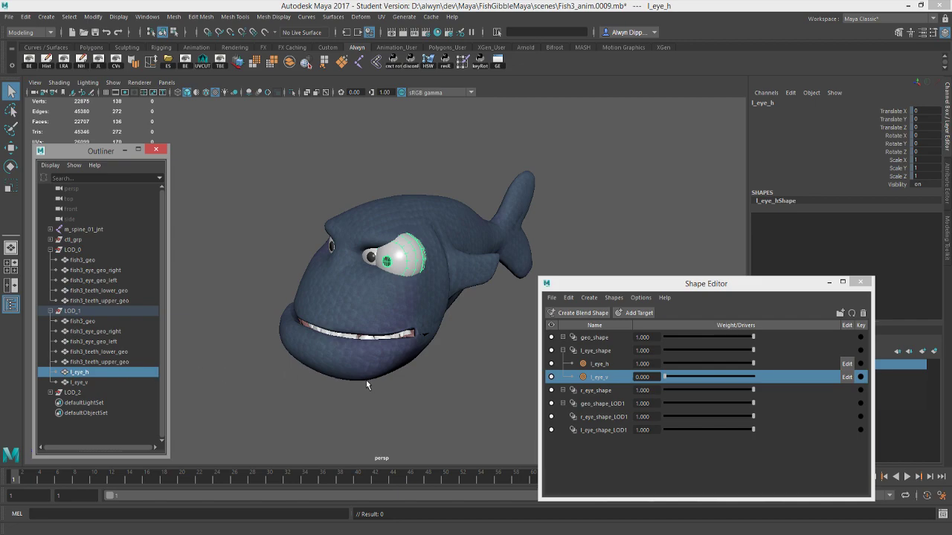
pyautogui.moveTo(736, 363); pyautogui.dragTo(664, 364)
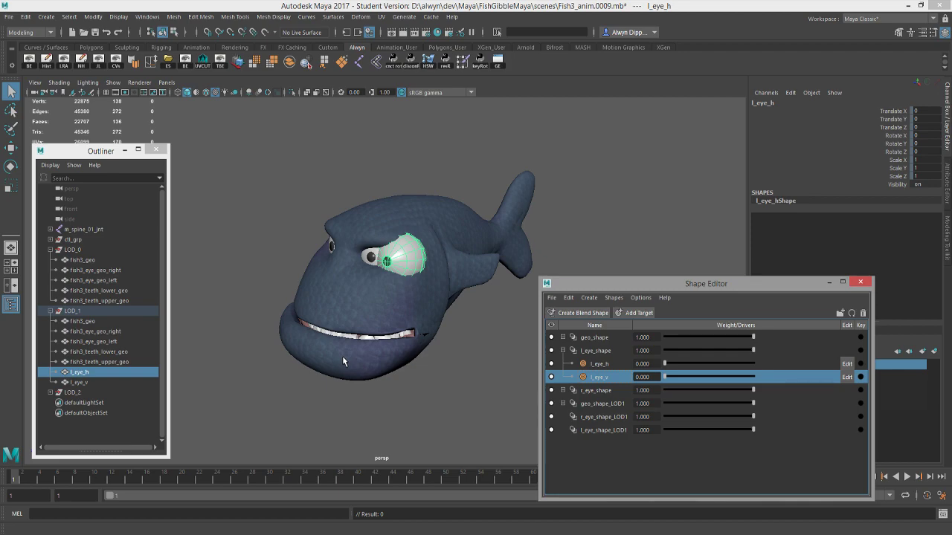
# - With l_eye_shape's l_eye_v weight at 1, transfer attributes from LOD_0's fish3_eye_geo_left to the l_eye_v mesh and delete that mesh's history
pyautogui.click(106, 383)
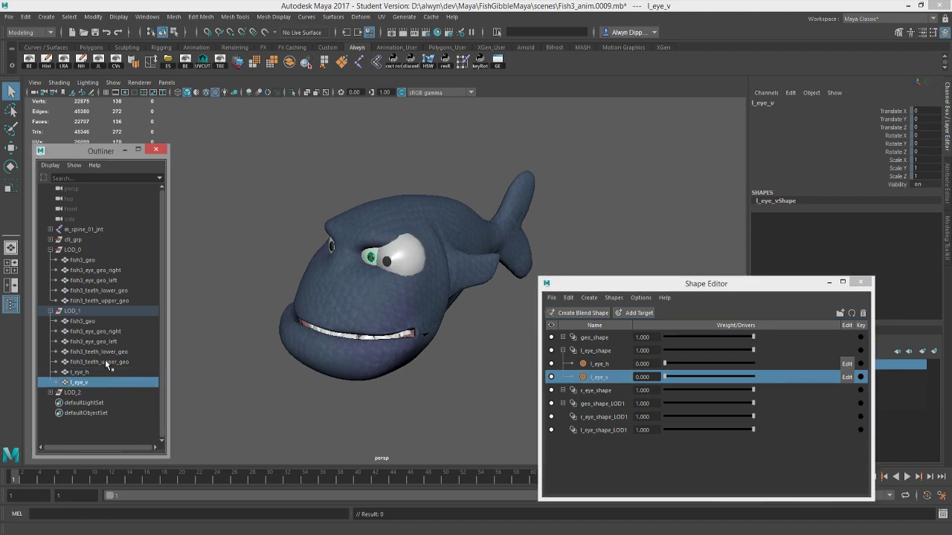
pyautogui.click(127, 280)
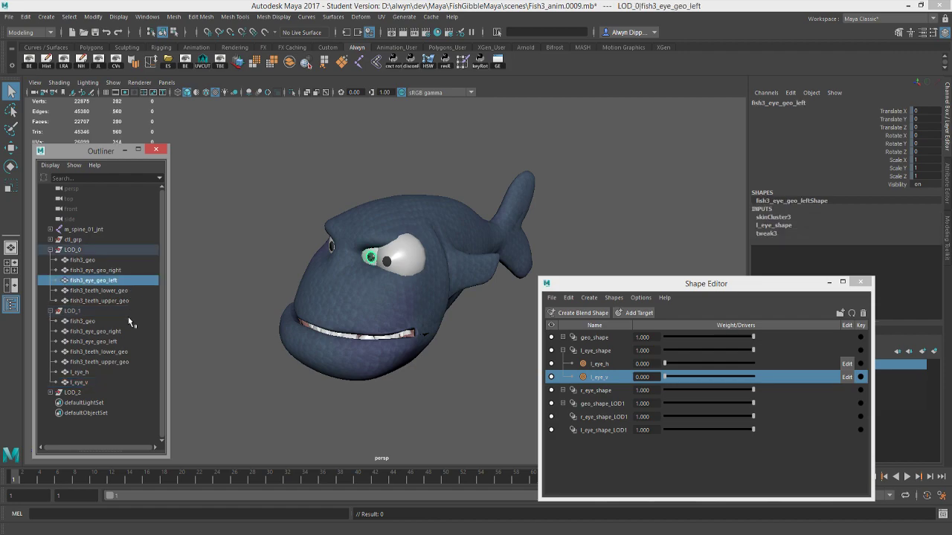
pyautogui.keyDown('ctrl'); pyautogui.click(115, 381); pyautogui.keyUp('ctrl')
pyautogui.moveTo(670, 378); pyautogui.dragTo(793, 379)
pyautogui.click(173, 16)
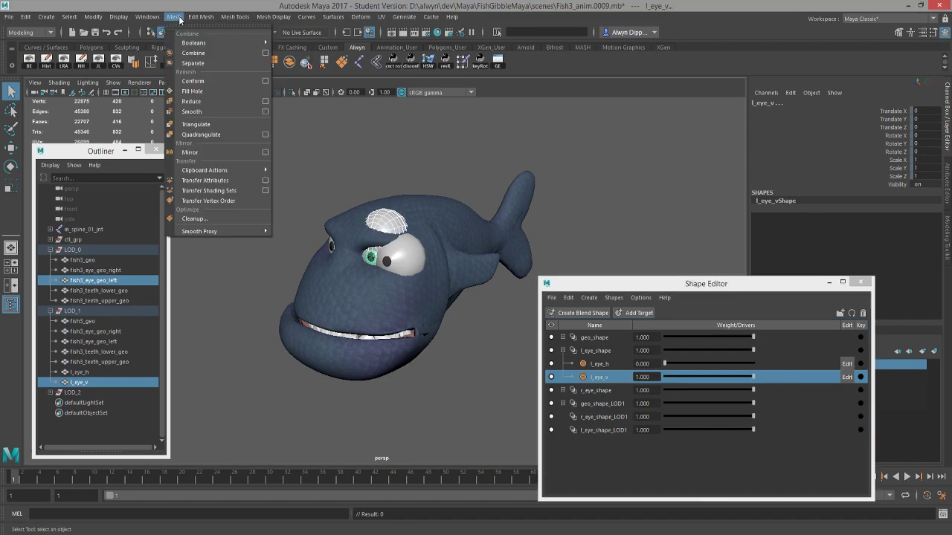
pyautogui.moveTo(233, 169)
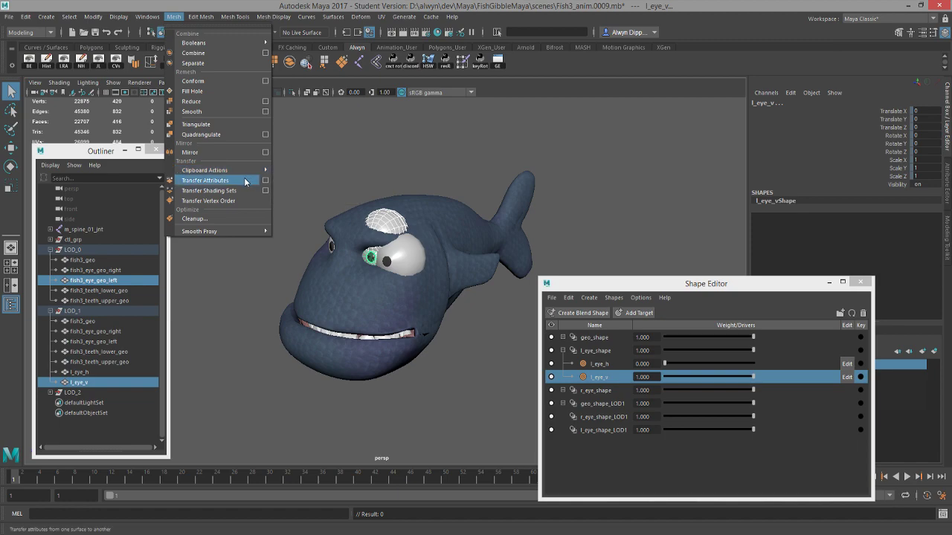
pyautogui.click(244, 180)
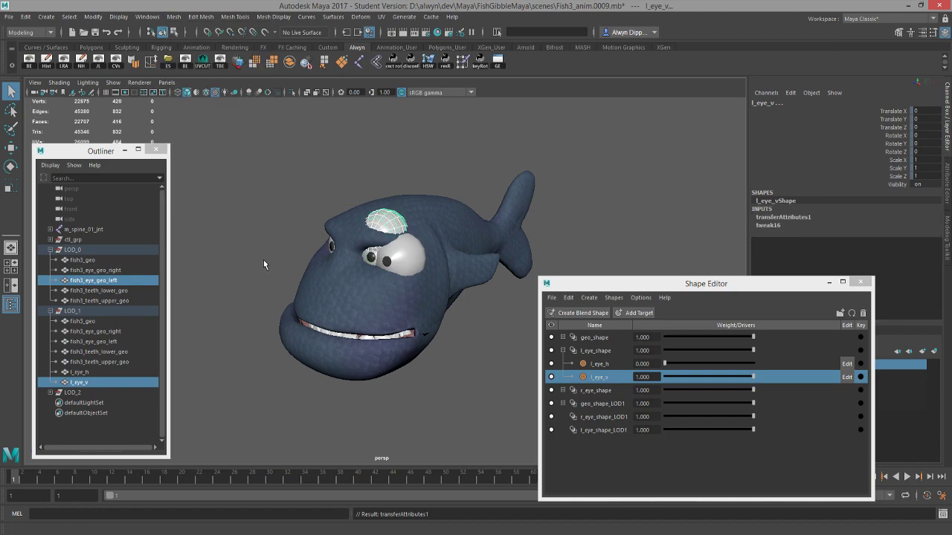
pyautogui.click(108, 381)
pyautogui.hotkey('alt', 'shift', 'd')
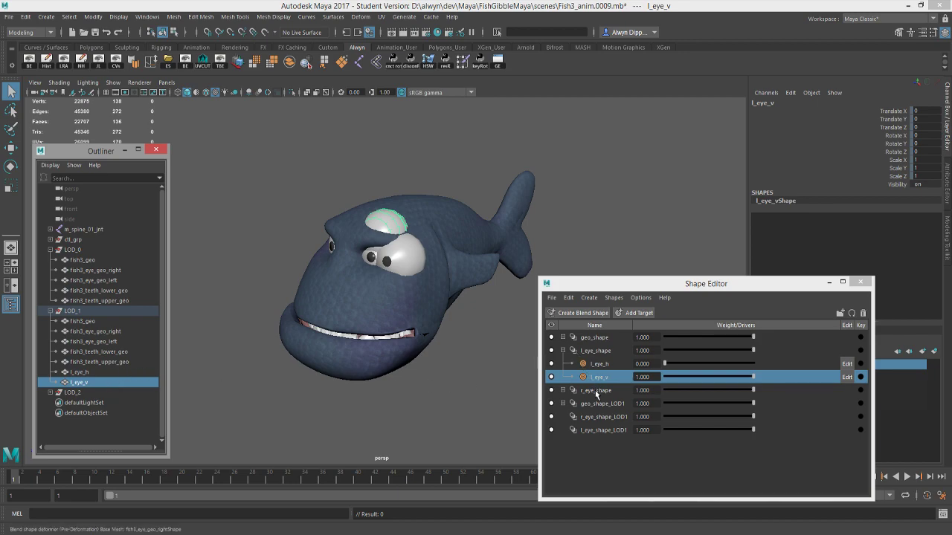
# - Add the l_eye_h and l_eye_v meshes as targets of the l_eye_shape_LOD1 blend shape
pyautogui.click(96, 372)
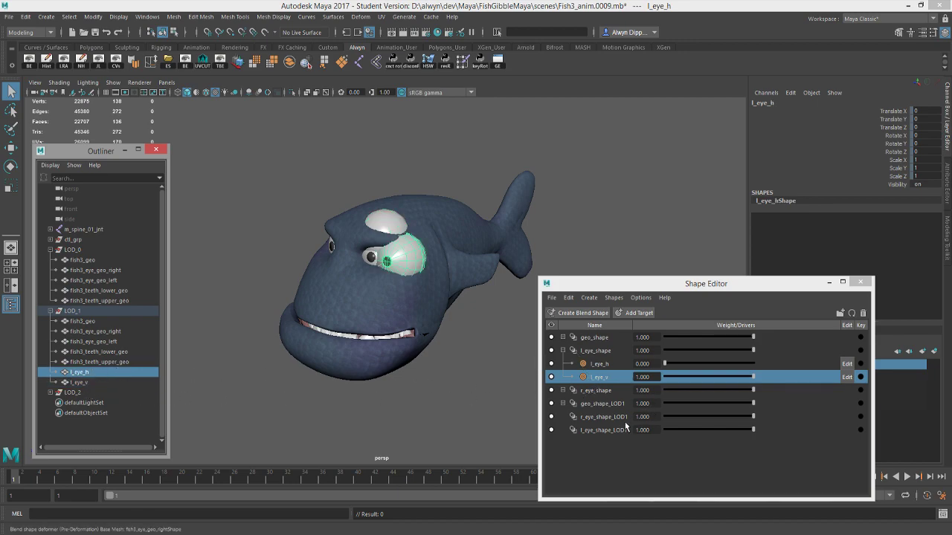
pyautogui.click(593, 431)
pyautogui.rightClick(596, 430)
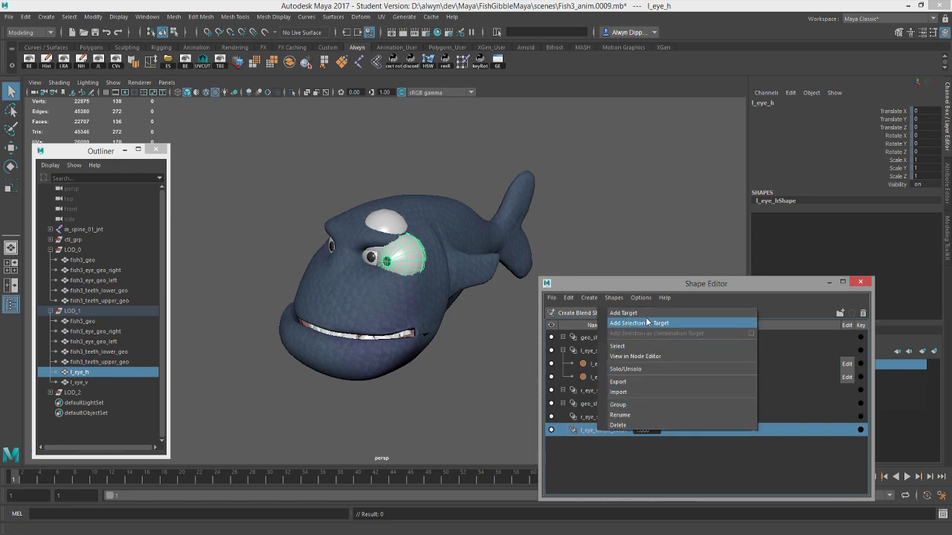
pyautogui.click(650, 323)
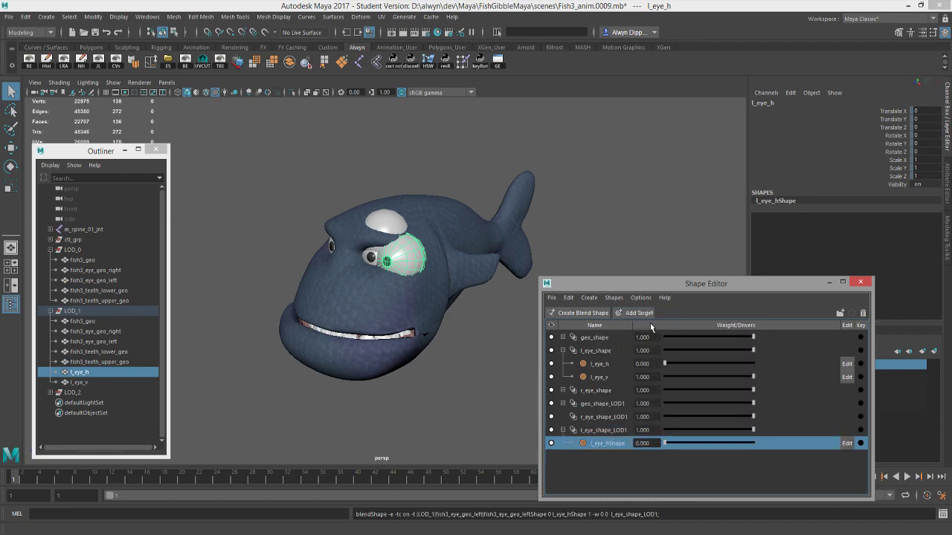
pyautogui.press('Right')
pyautogui.rightClick(608, 430)
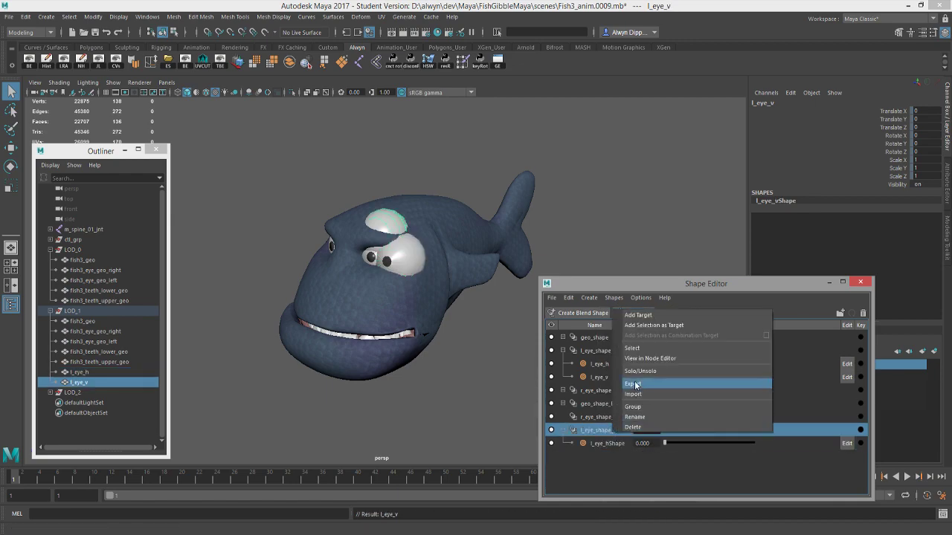
pyautogui.click(652, 325)
# - Rename the l_eye_shape_LOD1 targets to l_eye_h and l_eye_v, and set l_eye_shape's l_eye_v weight to 0
pyautogui.doubleClick(608, 443)
pyautogui.write('l_eye_vShape')
pyautogui.press('Return')
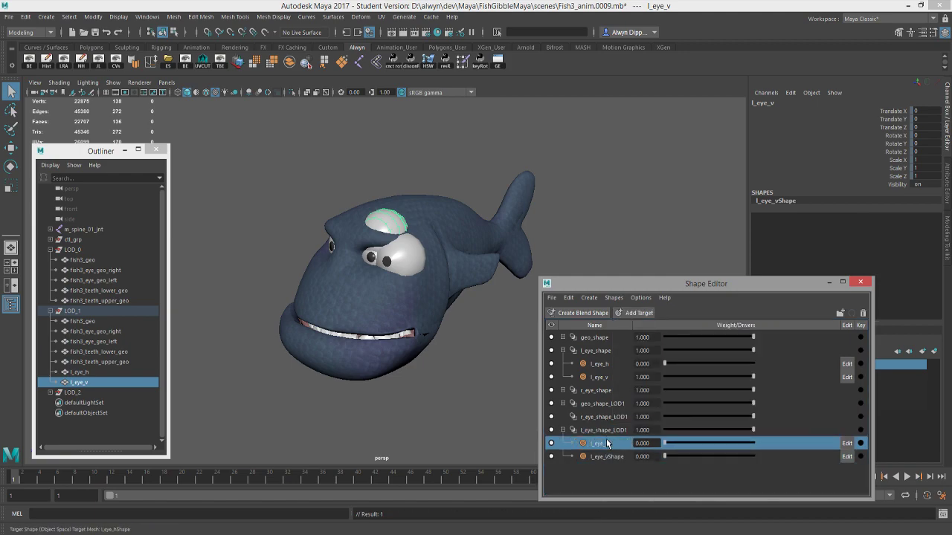
pyautogui.doubleClick(607, 456)
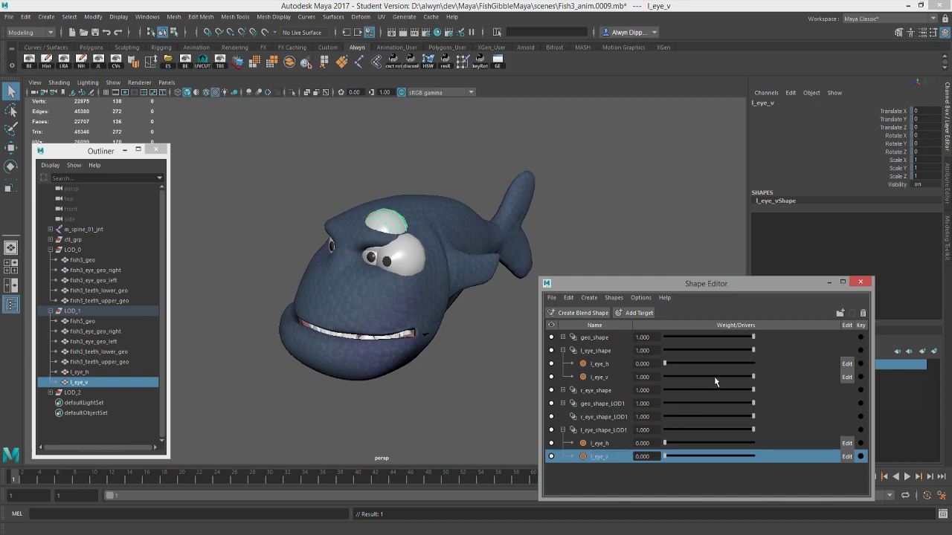
pyautogui.moveTo(724, 372); pyautogui.dragTo(664, 376)
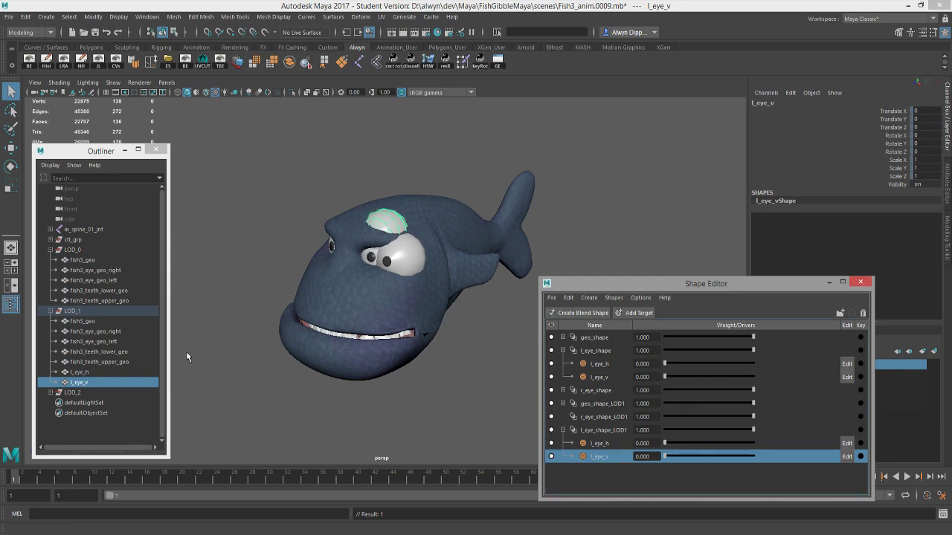
# - Delete the l_eye_h and l_eye_v duplicate meshes from LOD_1 and save the scene
pyautogui.keyDown('shift'); pyautogui.click(80, 372); pyautogui.keyUp('shift')
pyautogui.press('Delete')
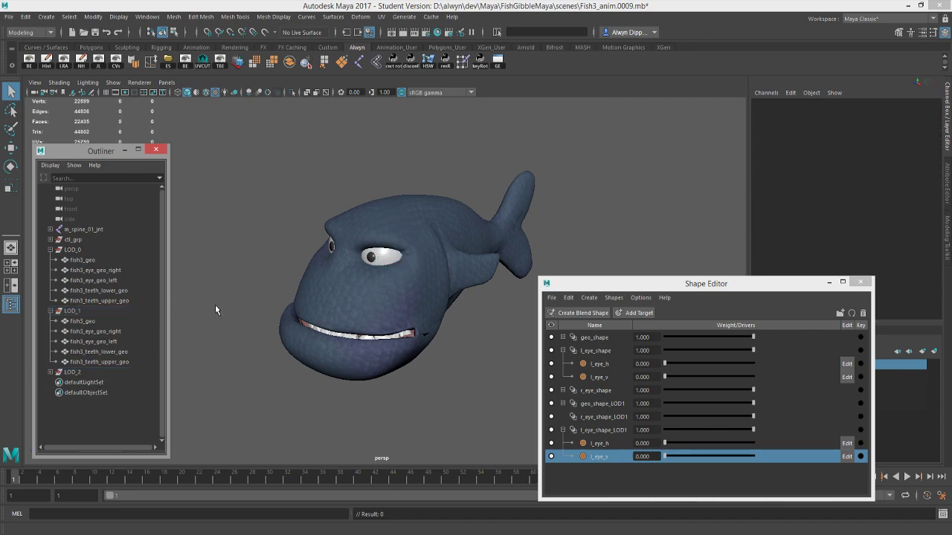
pyautogui.hotkey('ctrl', 's')
pyautogui.click(454, 279)
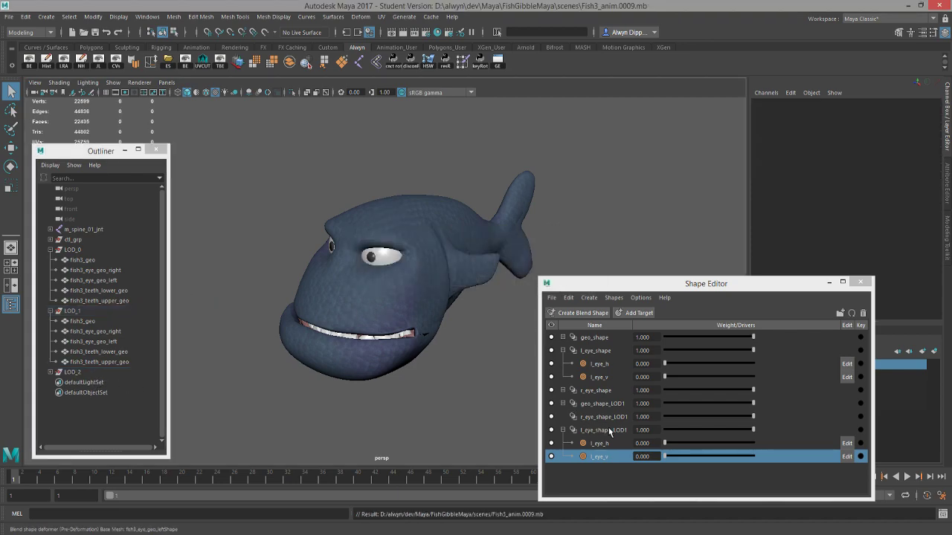
# - Test l_eye_shape_LOD1's l_eye_h target by varying its weight and returning it to 0
pyautogui.keyDown('shift'); pyautogui.click(615, 444); pyautogui.keyUp('shift')
pyautogui.moveTo(686, 445); pyautogui.dragTo(608, 420)
pyautogui.click(695, 444)
pyautogui.moveTo(695, 444); pyautogui.dragTo(589, 457)
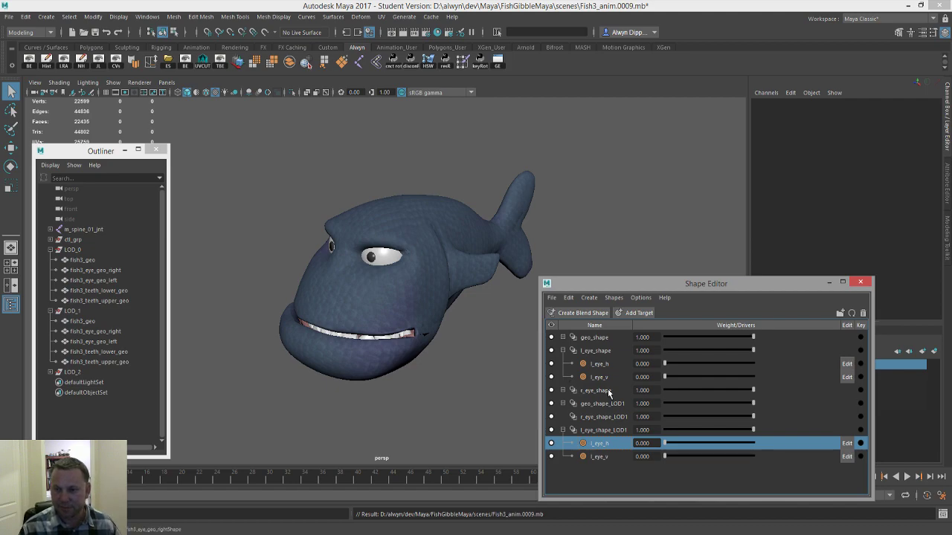
# - Collapse the left-eye blend shapes, expand r_eye_shape's targets, and duplicate LOD_1's fish3_eye_geo_right mesh twice
pyautogui.click(563, 430)
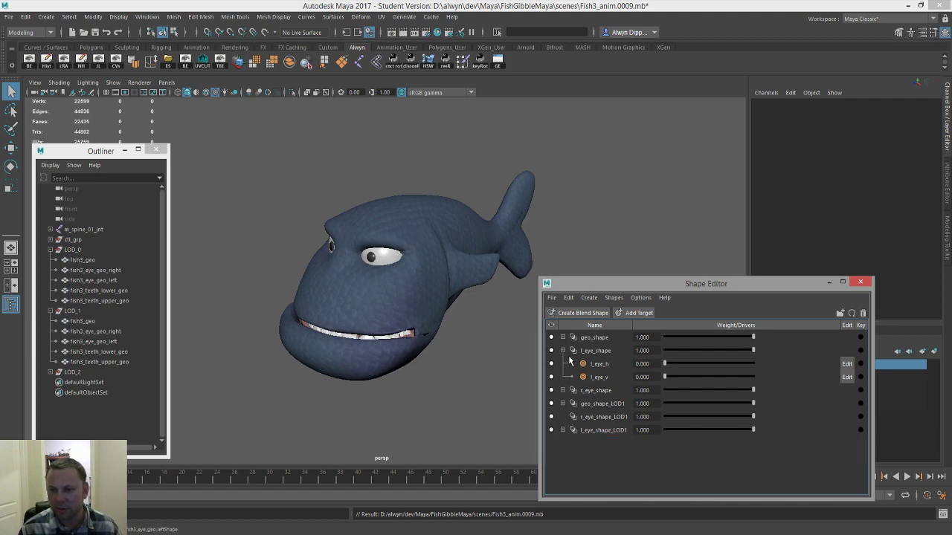
pyautogui.click(563, 351)
pyautogui.click(563, 364)
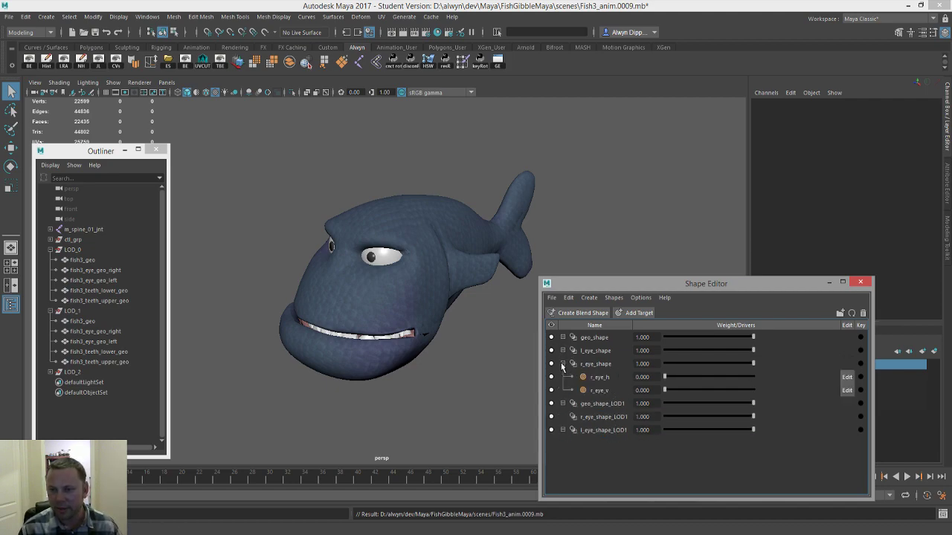
pyautogui.click(606, 377)
pyautogui.click(112, 331)
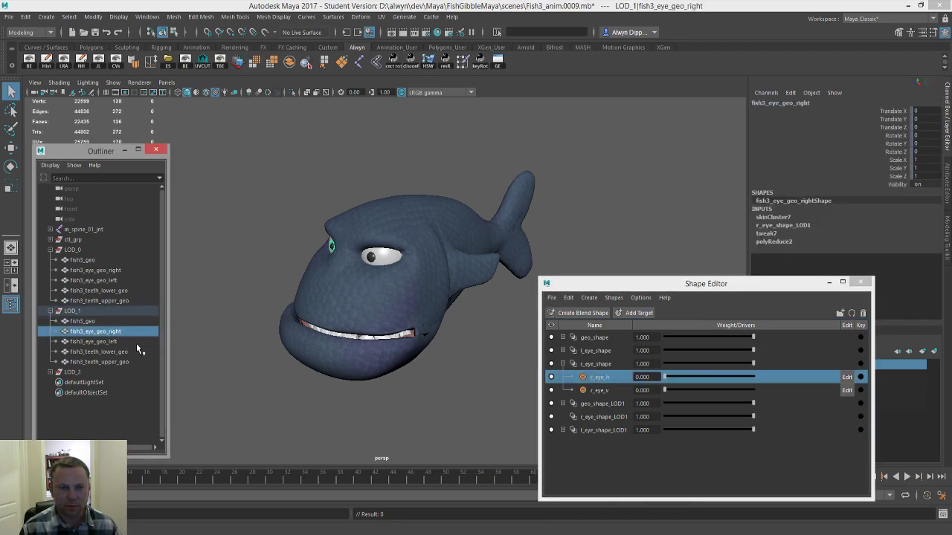
pyautogui.hotkey('ctrl', 'd')
pyautogui.hotkey('ctrl', 'd')
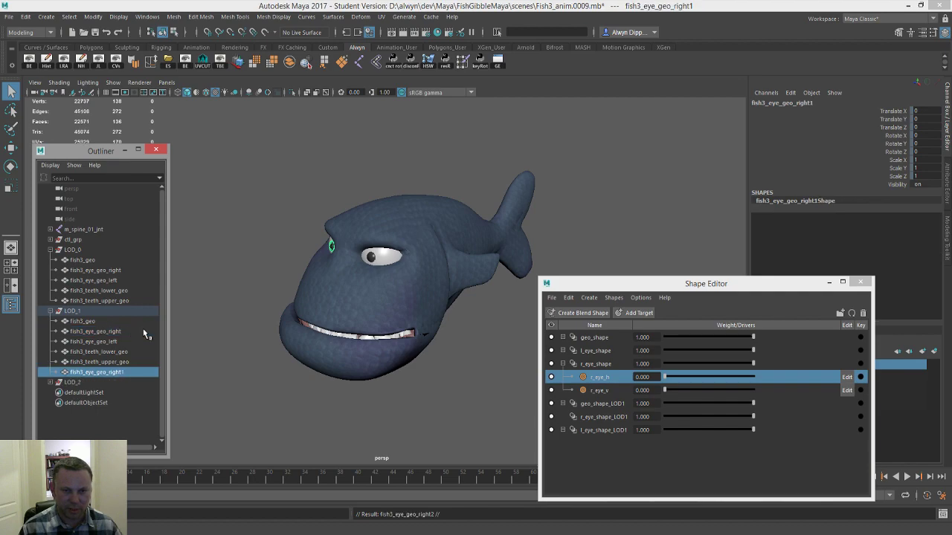
# - Rename the first right-eye duplicate to r_eye_h
pyautogui.doubleClick(96, 372)
pyautogui.write('r_eye_h')
pyautogui.press('Return')
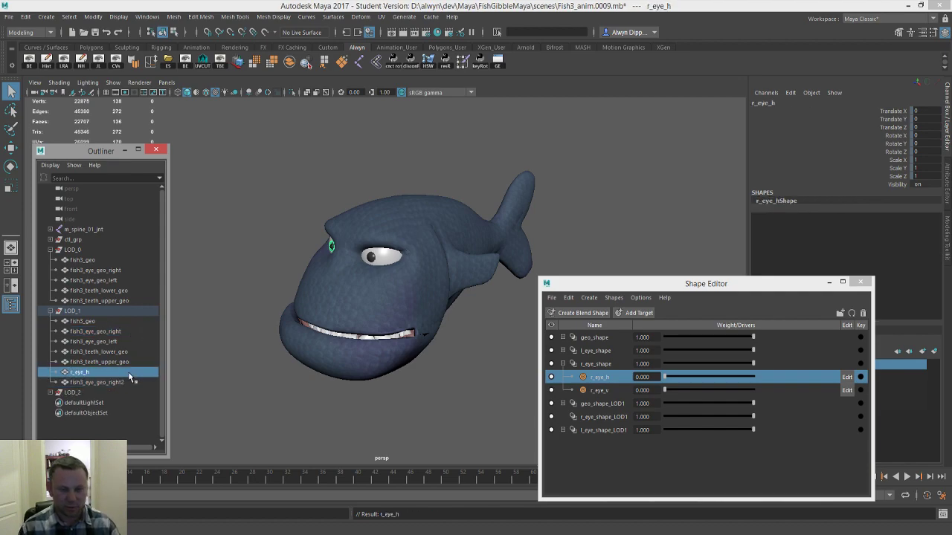
# - Rename the second right-eye duplicate to r_eye_v, copying the name from the r_eye_shape target
pyautogui.doubleClick(616, 390)
pyautogui.hotkey('ctrl', 'c')
pyautogui.press('Return')
pyautogui.doubleClick(97, 382)
pyautogui.hotkey('ctrl', 'v')
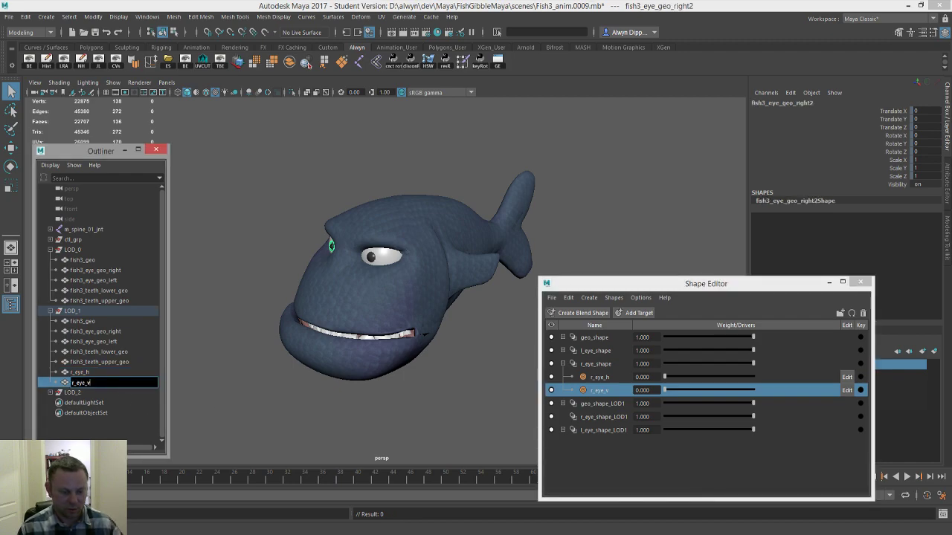
pyautogui.press('Return')
# - With r_eye_shape's r_eye_h weight at 1, transfer attributes from LOD_0's fish3_eye_geo_right to the r_eye_h mesh and delete that mesh's history
pyautogui.click(79, 372)
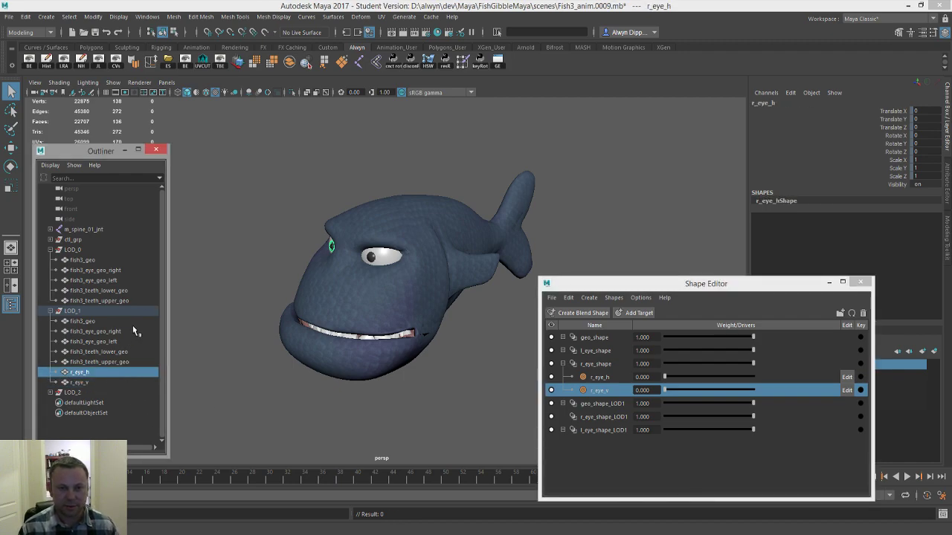
pyautogui.click(123, 272)
pyautogui.keyDown('ctrl'); pyautogui.click(110, 372); pyautogui.keyUp('ctrl')
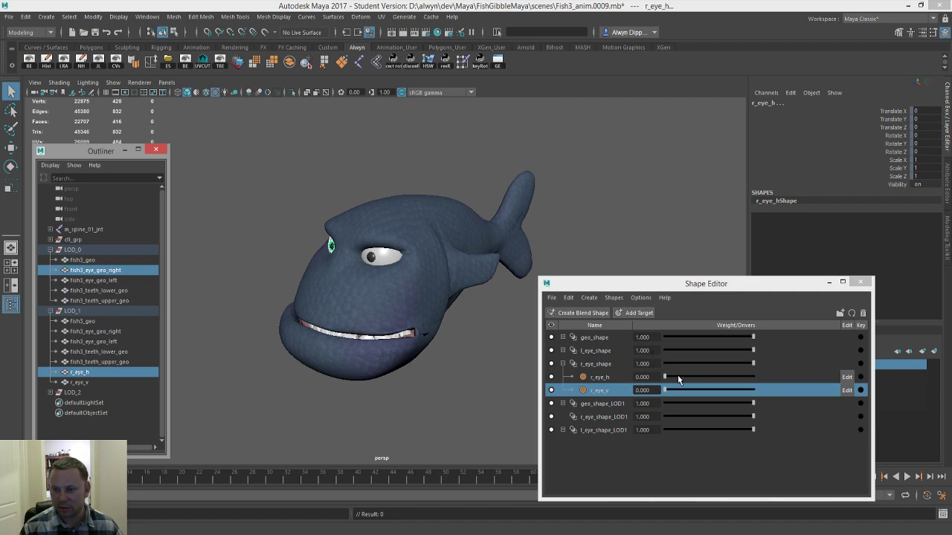
pyautogui.moveTo(678, 376); pyautogui.dragTo(771, 377)
pyautogui.keyDown('alt'); pyautogui.moveTo(395, 132); pyautogui.dragTo(335, 135); pyautogui.keyUp('alt')
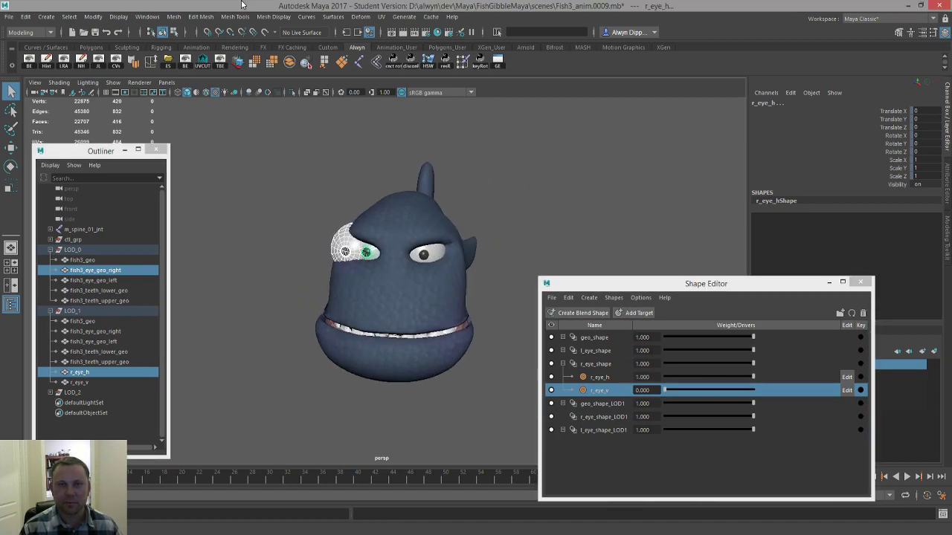
pyautogui.click(173, 17)
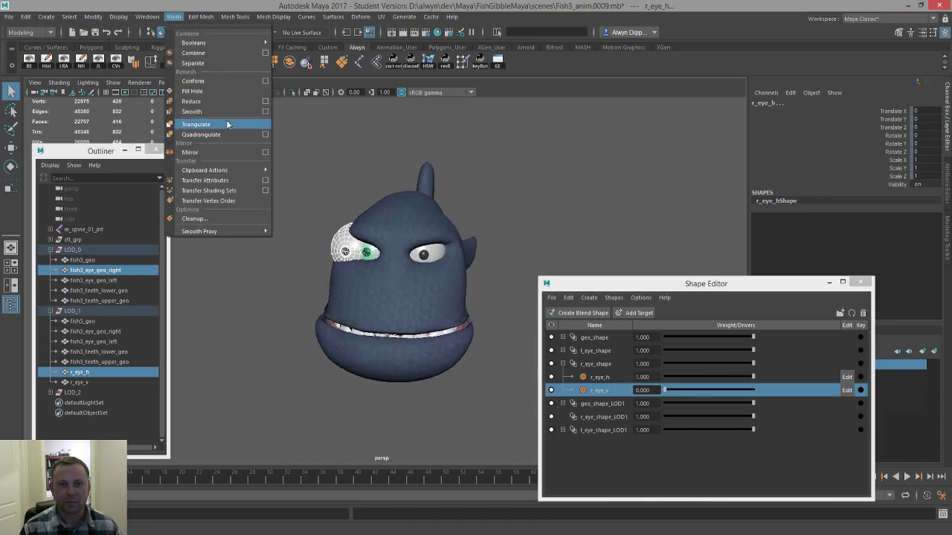
pyautogui.click(244, 182)
pyautogui.click(108, 372)
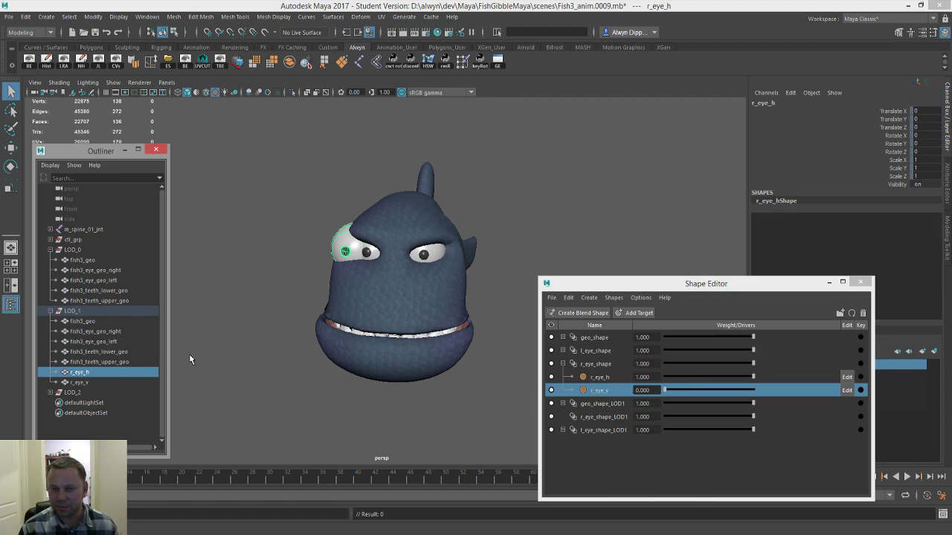
# - Set r_eye_shape's r_eye_h weight to 0 and r_eye_v to 1, and transfer attributes from LOD_0's fish3_eye_geo_right to the r_eye_v mesh
pyautogui.click(123, 271)
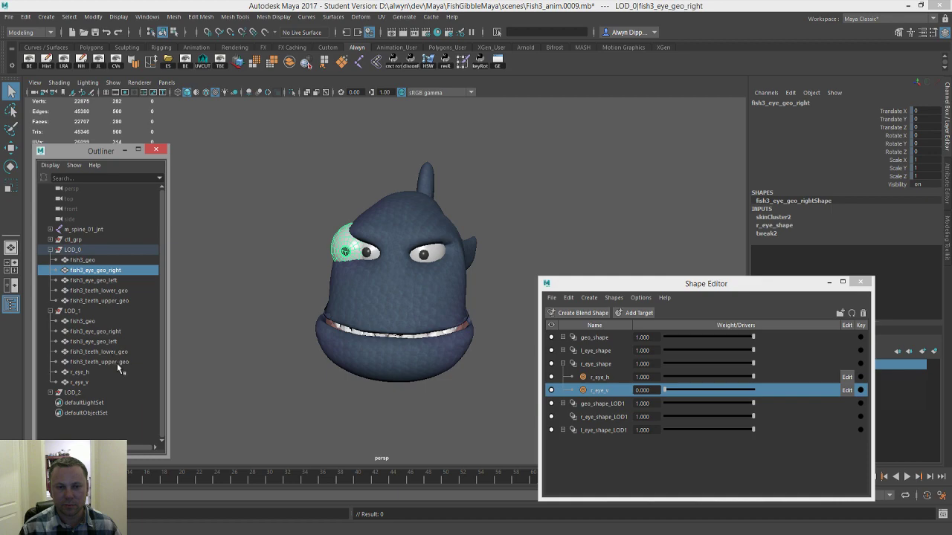
pyautogui.click(105, 381)
pyautogui.moveTo(702, 377); pyautogui.dragTo(770, 393)
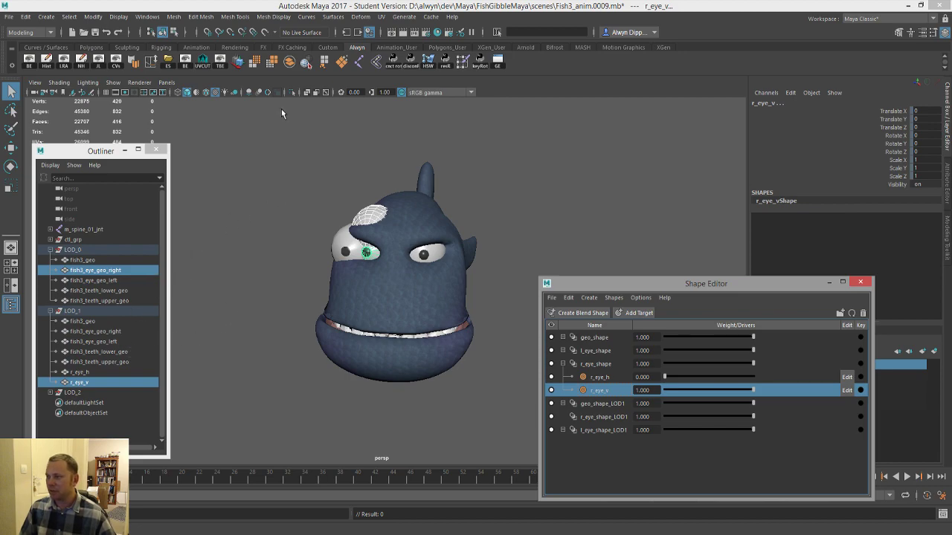
pyautogui.click(174, 16)
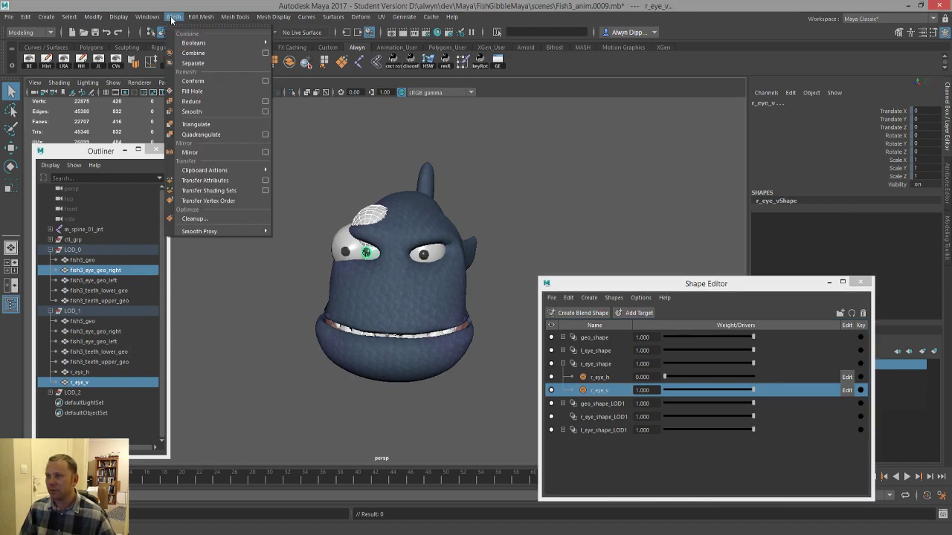
pyautogui.click(227, 186)
# - Delete the r_eye_v mesh's construction history and set r_eye_shape's r_eye_v weight back to 0
pyautogui.click(103, 382)
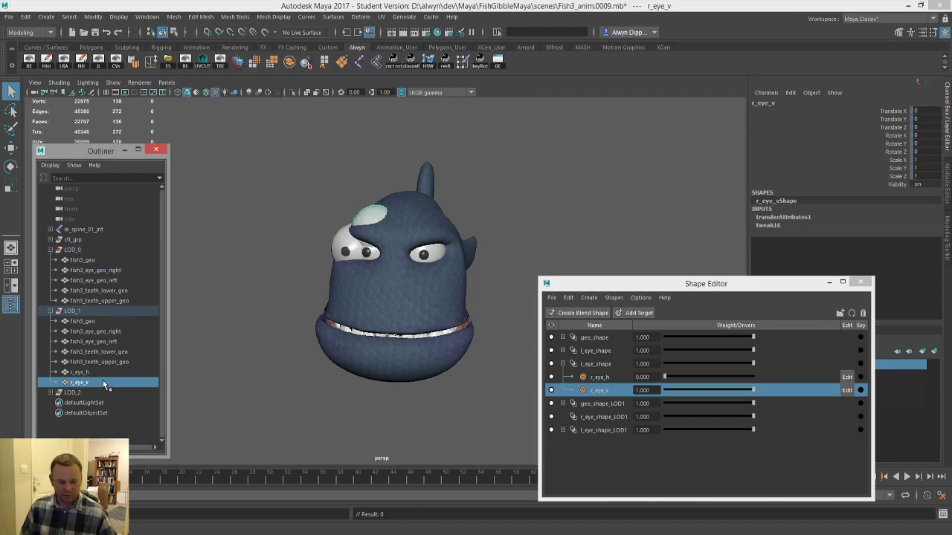
pyautogui.hotkey('alt', 'shift', 'd')
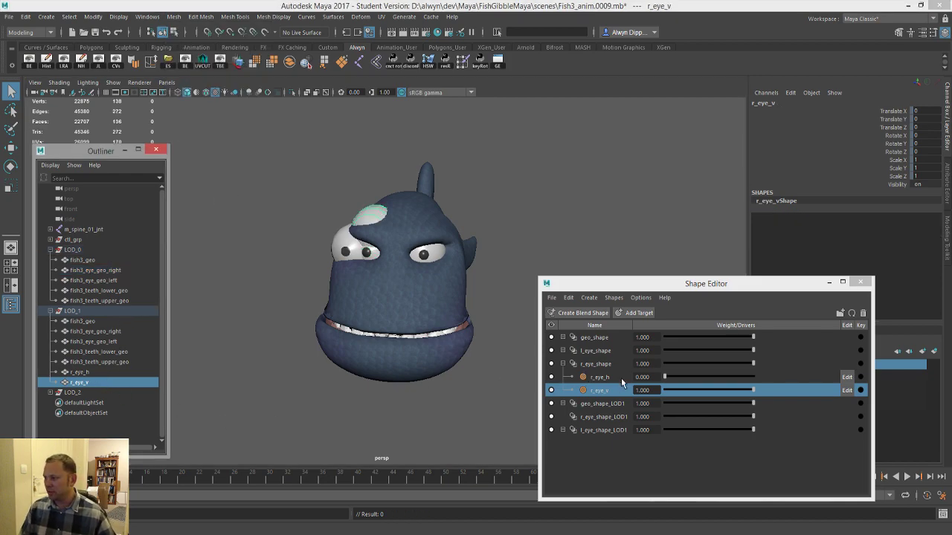
pyautogui.moveTo(714, 392); pyautogui.dragTo(660, 392)
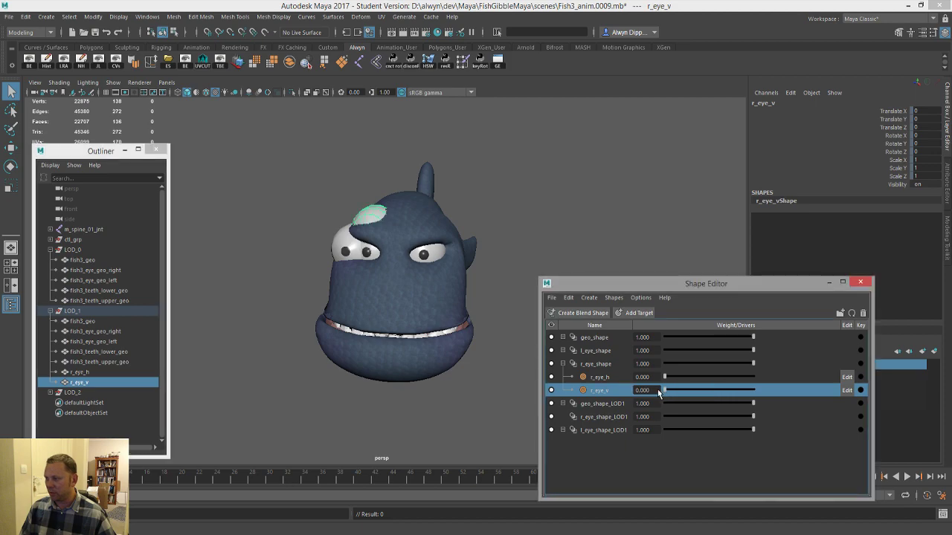
# - Add LOD_1's r_eye_h and r_eye_v duplicate meshes as targets of the r_eye_shape_LOD1 blend shape
pyautogui.click(132, 372)
pyautogui.click(602, 417)
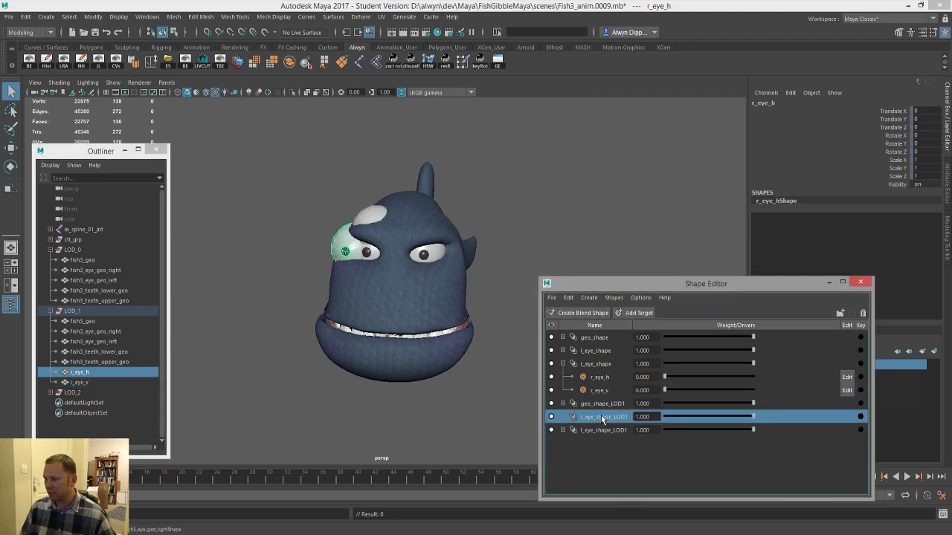
pyautogui.rightClick(601, 421)
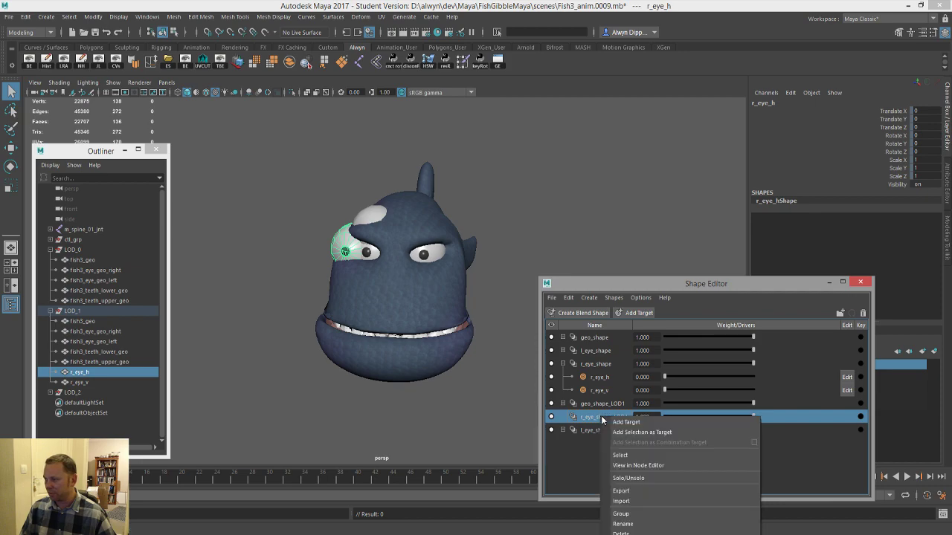
pyautogui.click(643, 432)
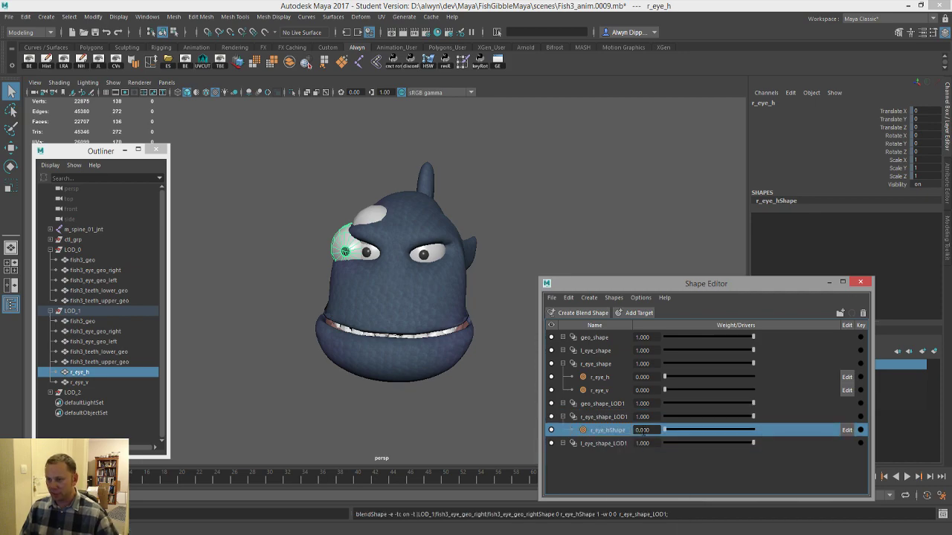
pyautogui.click(79, 383)
pyautogui.rightClick(601, 417)
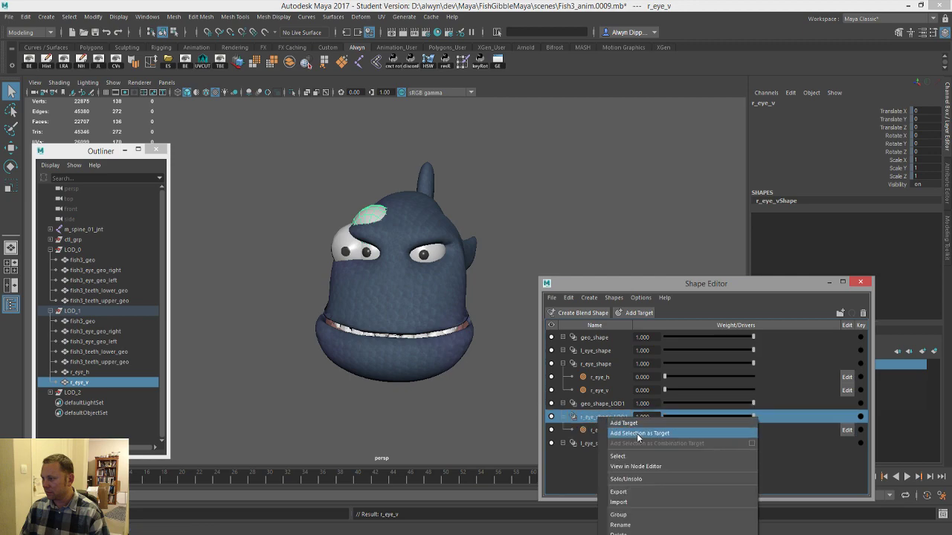
pyautogui.click(639, 429)
# - Rename the two new r_eye_shape_LOD1 targets to r_eye_h and r_eye_v by removing the Shape suffix
pyautogui.doubleClick(614, 430)
pyautogui.press('End')
pyautogui.press('BackSpace')
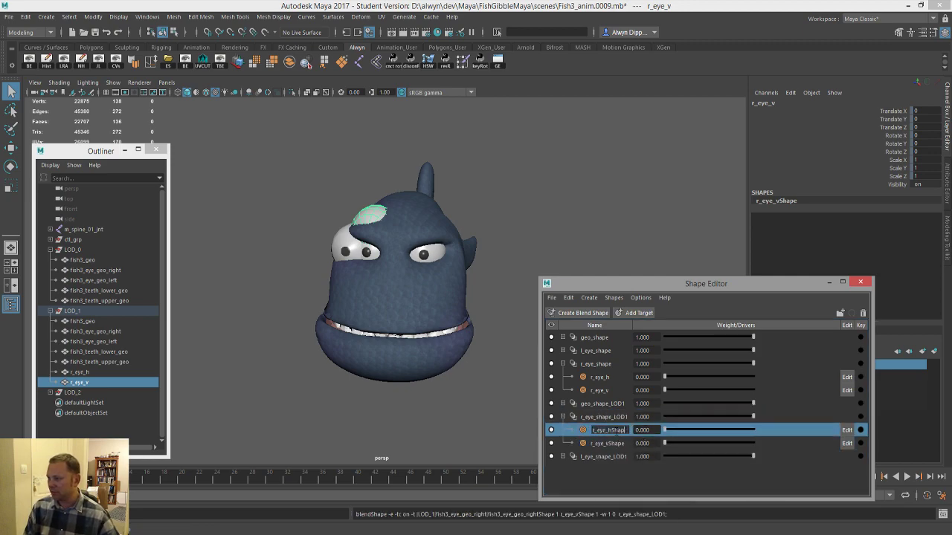
pyautogui.press('BackSpace')
pyautogui.press('Return')
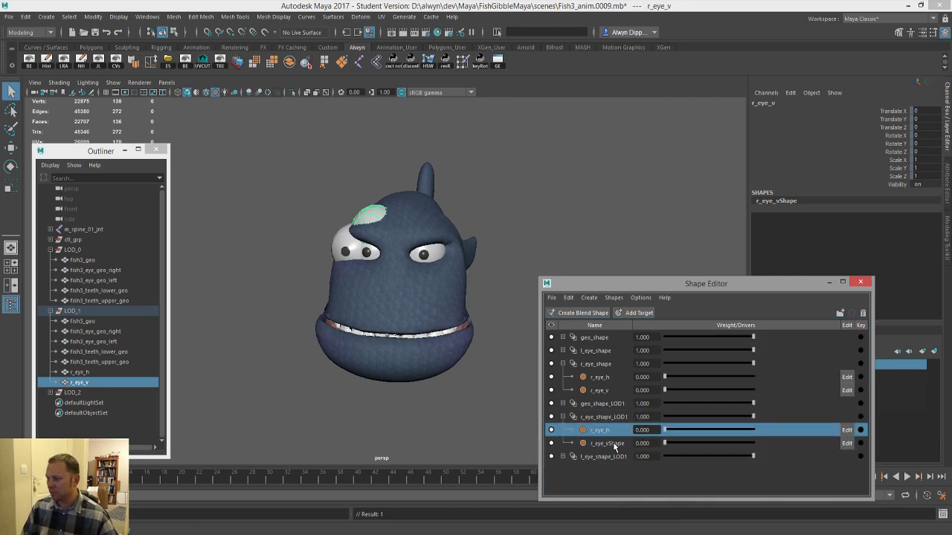
pyautogui.doubleClick(608, 443)
pyautogui.press('End')
pyautogui.press('Return')
# - Delete the r_eye_h and r_eye_v duplicate meshes from the LOD_1 group
pyautogui.click(106, 372)
pyautogui.keyDown('shift'); pyautogui.click(103, 381); pyautogui.keyUp('shift')
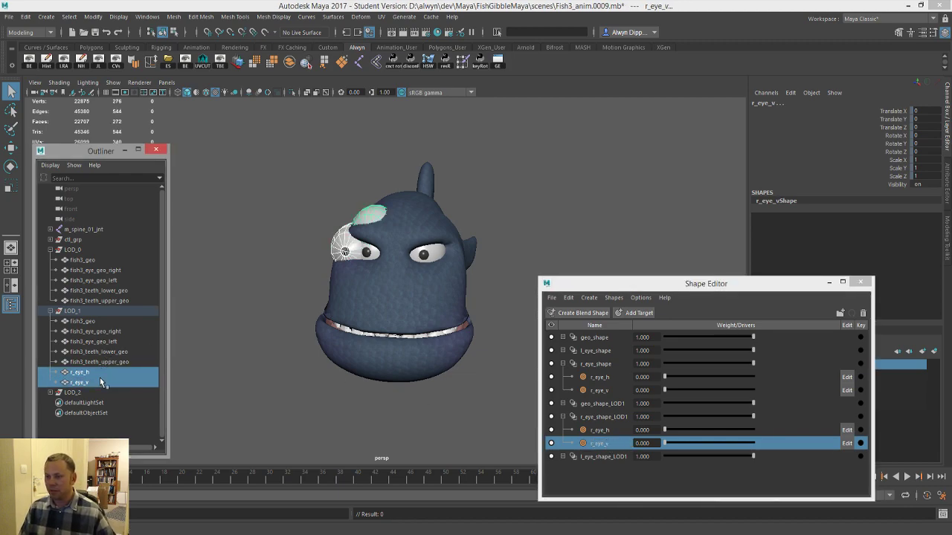
pyautogui.press('Delete')
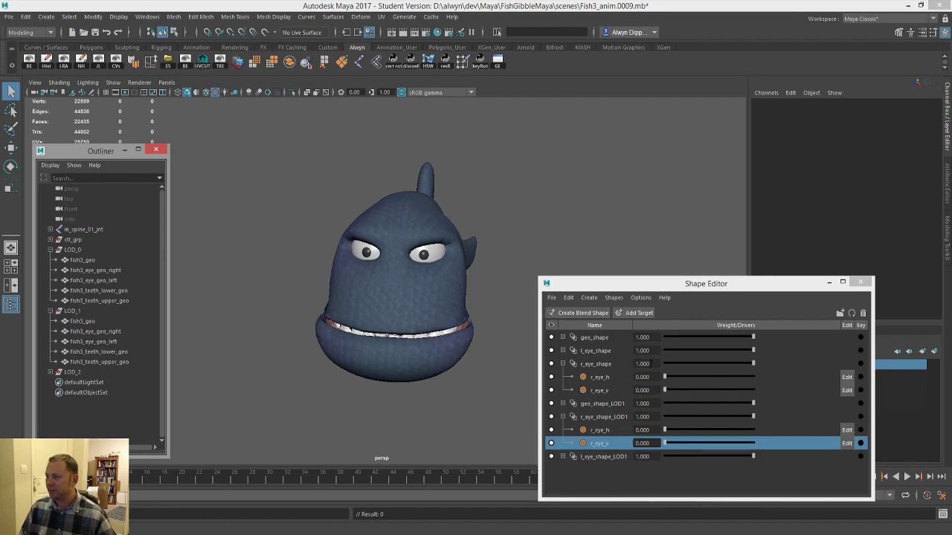
# - Test the r_eye_h and r_eye_v weights of r_eye_shape_LOD1 together, leave both at 0, and save the scene
pyautogui.click(604, 432)
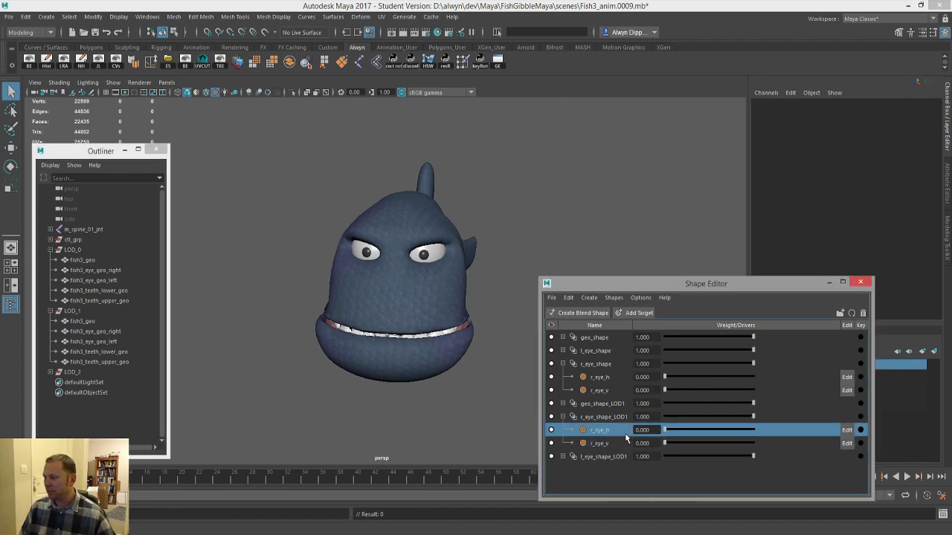
pyautogui.keyDown('shift'); pyautogui.click(610, 442); pyautogui.keyUp('shift')
pyautogui.moveTo(676, 428); pyautogui.dragTo(644, 430)
pyautogui.keyDown('alt'); pyautogui.moveTo(378, 328); pyautogui.dragTo(354, 323); pyautogui.keyUp('alt')
pyautogui.click(651, 473)
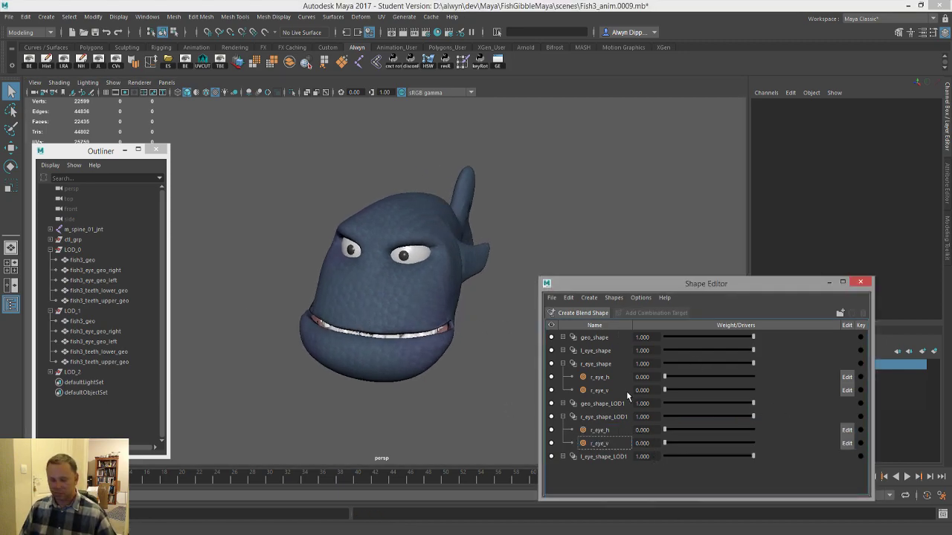
pyautogui.hotkey('ctrl', 's')
pyautogui.click(452, 282)
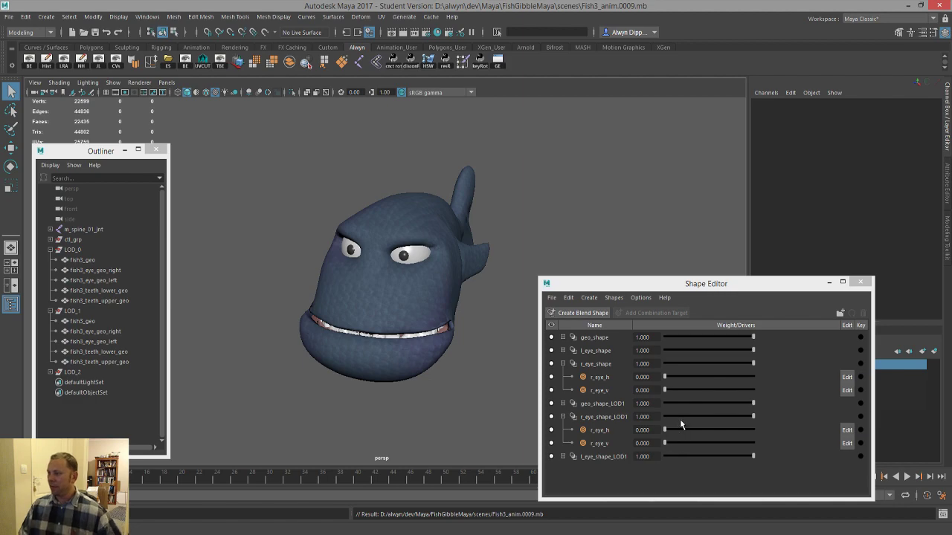
# - Review the targets inside geo_shape, l_eye_shape and geo_shape_LOD1, and close the Shape Editor
pyautogui.click(563, 350)
pyautogui.click(562, 337)
pyautogui.scroll(-3, 608, 434)
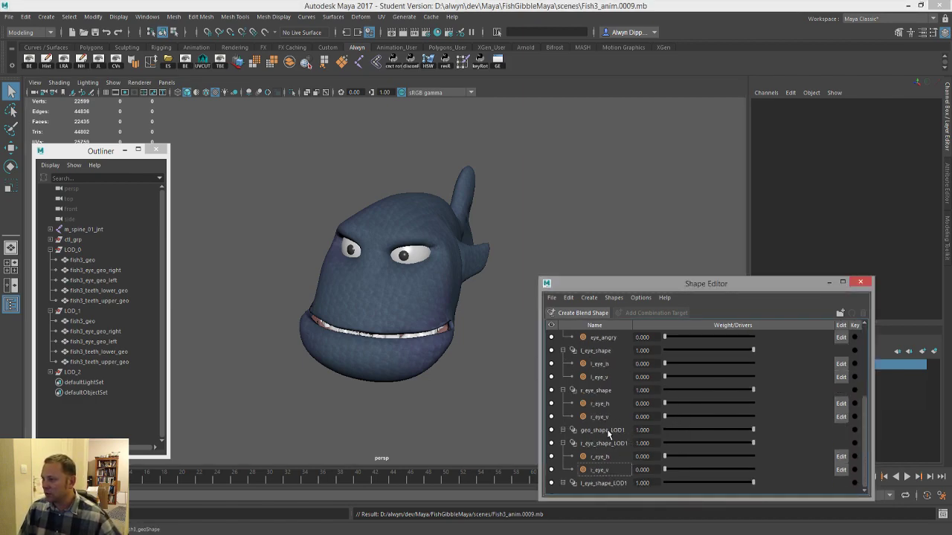
pyautogui.click(563, 430)
pyautogui.scroll(-2, 610, 470)
pyautogui.scroll(-1, 610, 468)
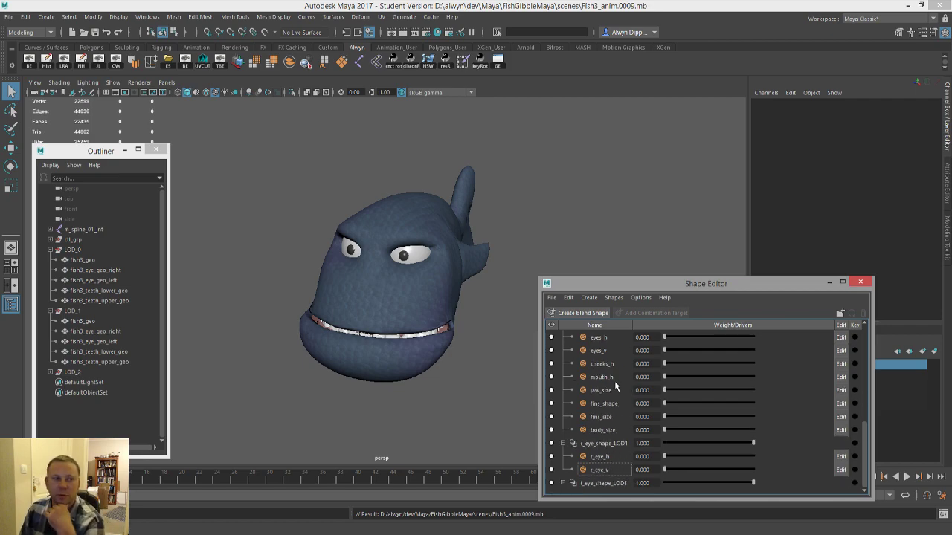
pyautogui.click(860, 282)
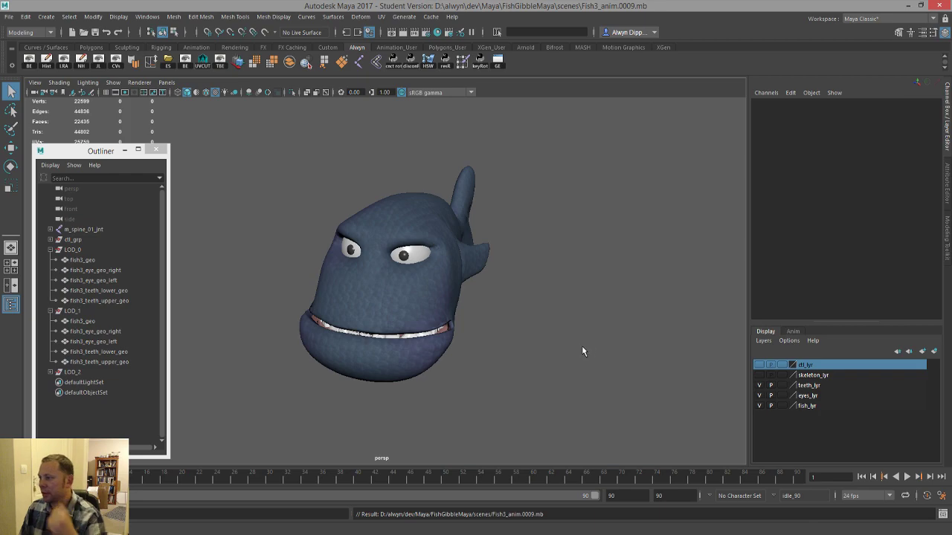
# - Make ctl_lyr visible and set the teeth_lyr, eyes_lyr and fish_lyr display layers to reference
pyautogui.click(759, 365)
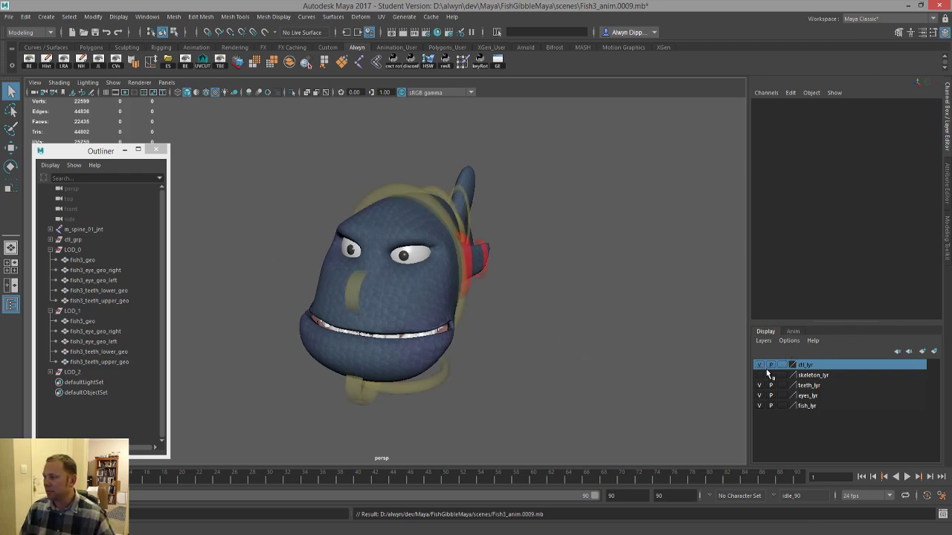
pyautogui.click(782, 385)
pyautogui.click(781, 395)
pyautogui.click(782, 406)
pyautogui.click(782, 406)
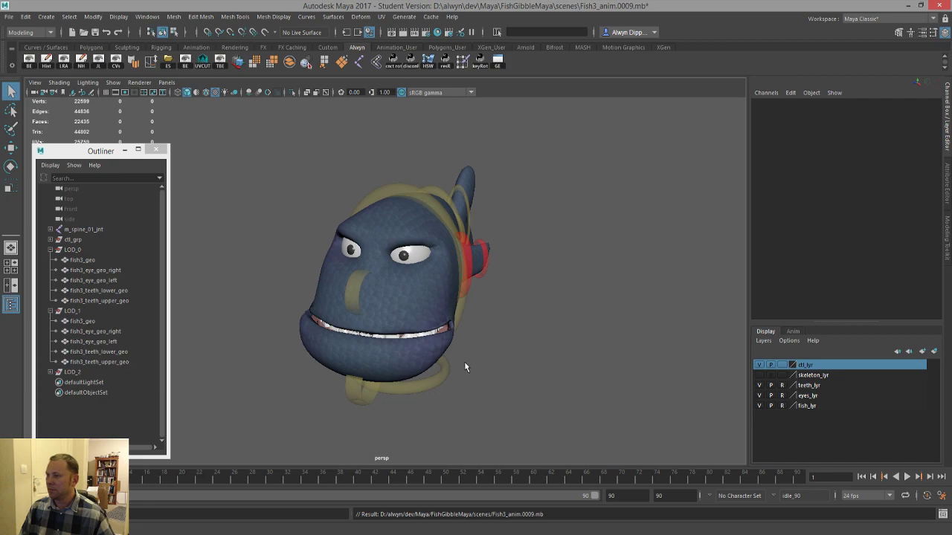
# - Collapse the LOD hierarchies and create an LOD group from LOD_0, LOD_1 and LOD_2
pyautogui.click(51, 312)
pyautogui.click(51, 250)
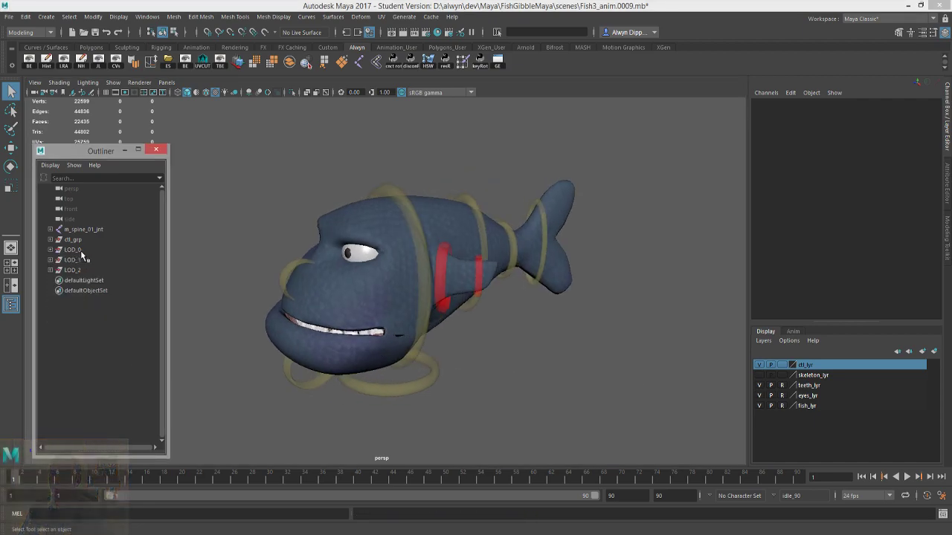
pyautogui.click(80, 250)
pyautogui.keyDown('shift'); pyautogui.click(87, 269); pyautogui.keyUp('shift')
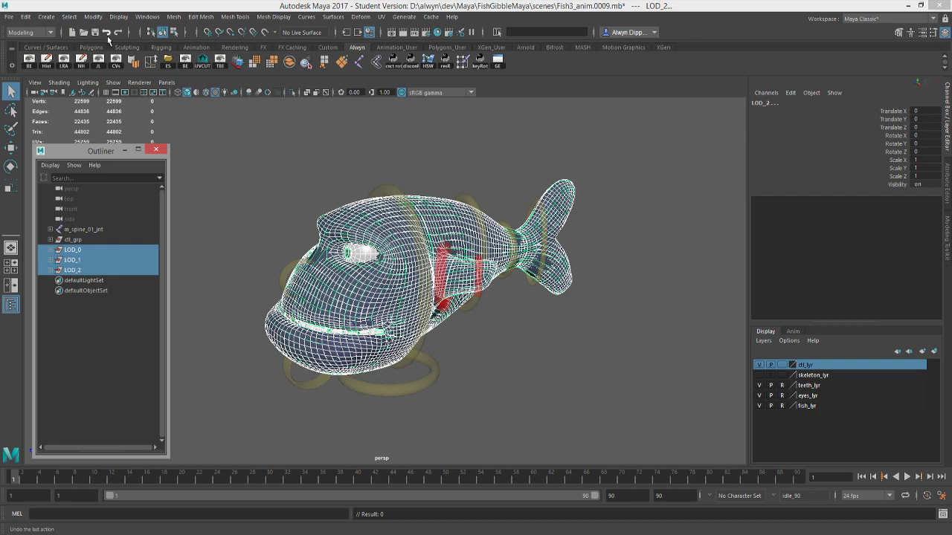
pyautogui.click(27, 16)
pyautogui.moveTo(71, 235)
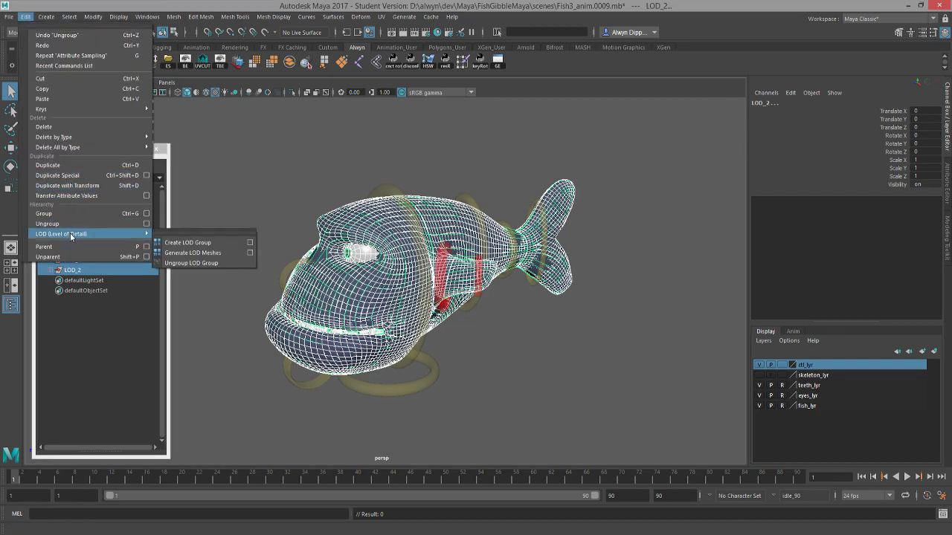
pyautogui.click(216, 243)
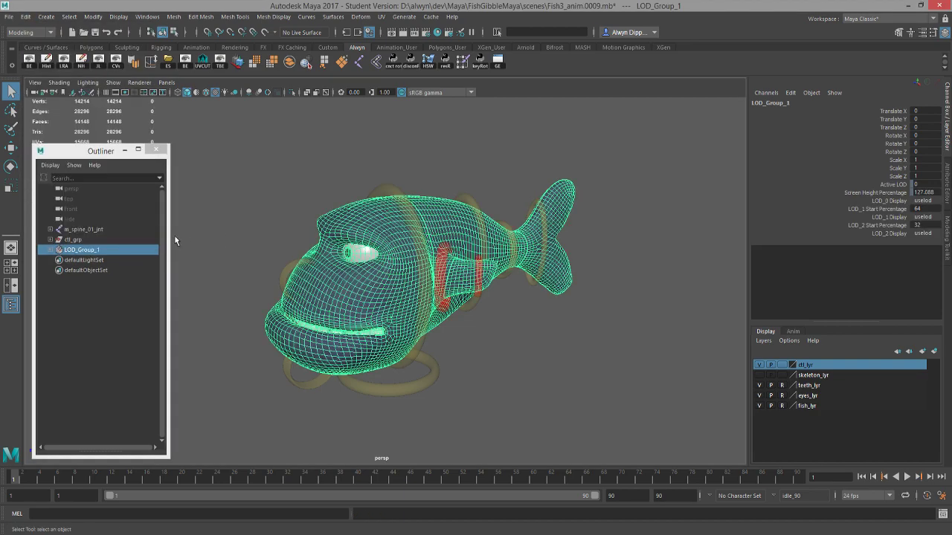
# - Save the scene under its current name and clear the selection
pyautogui.hotkey('ctrl', 's')
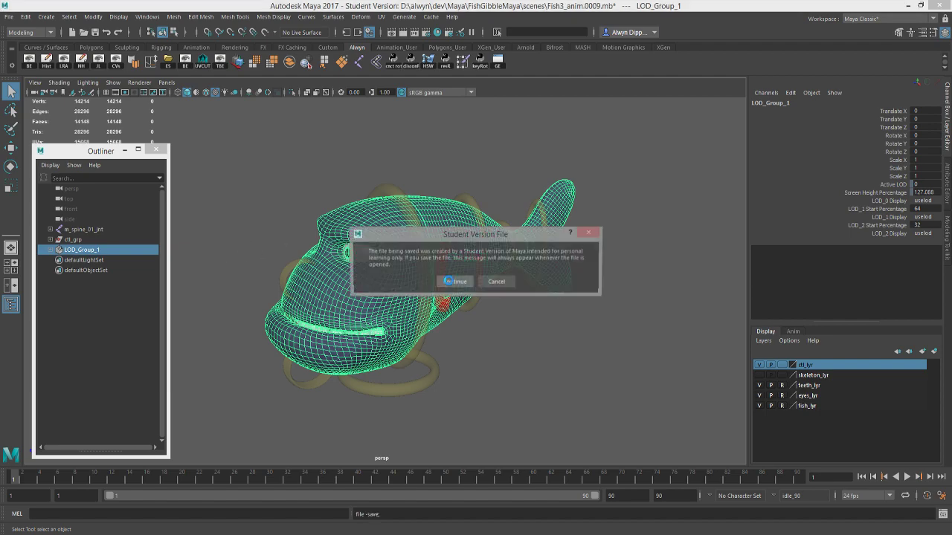
pyautogui.press('Return')
pyautogui.click(81, 305)
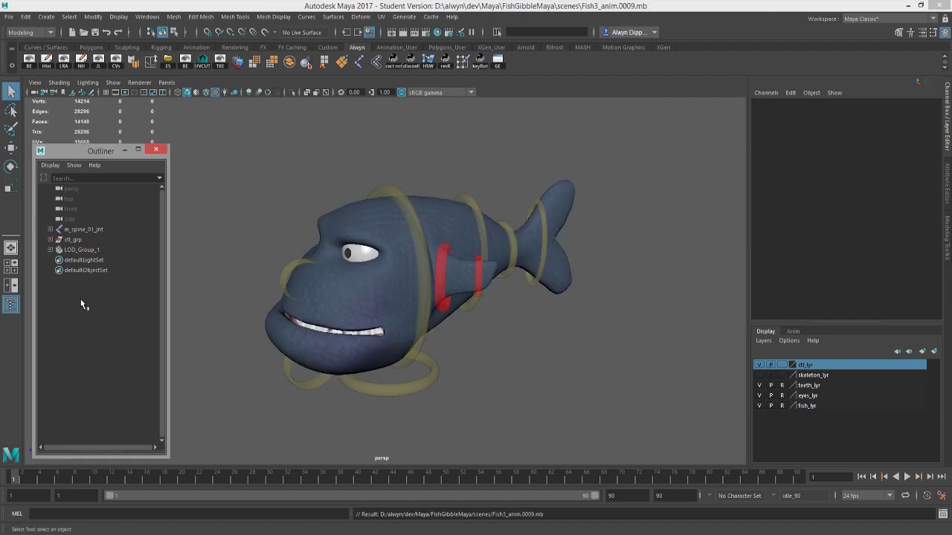
# - Export m_spine_01_jnt and LOD_Group_1 as FBX, overwriting fish3_skm.fbx in the assets/fish3 folder
pyautogui.click(87, 249)
pyautogui.keyDown('ctrl'); pyautogui.click(100, 229); pyautogui.keyUp('ctrl')
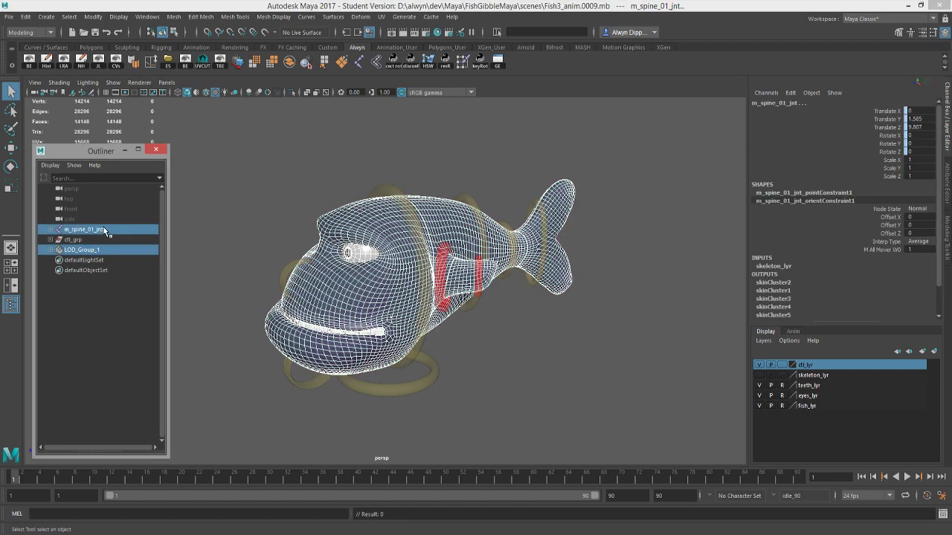
pyautogui.click(170, 62)
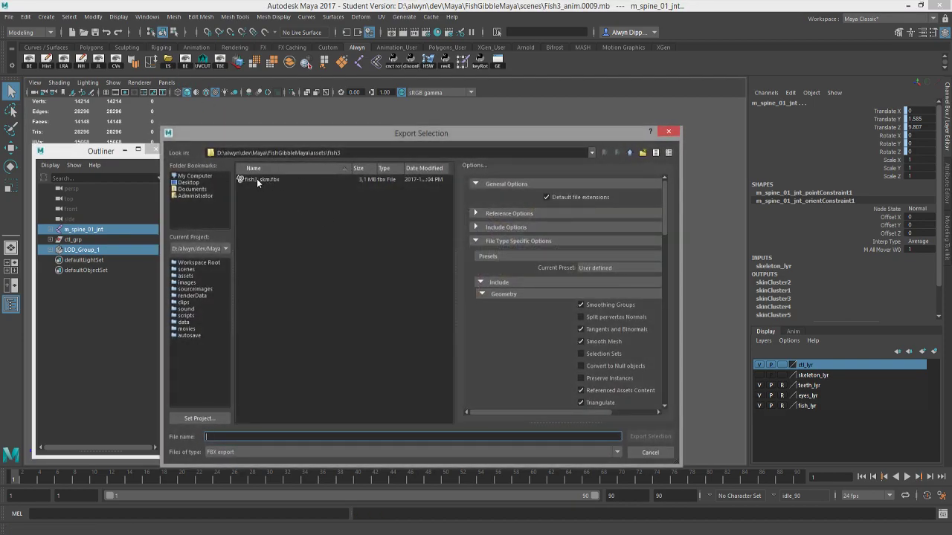
pyautogui.click(257, 180)
pyautogui.scroll(-5, 562, 304)
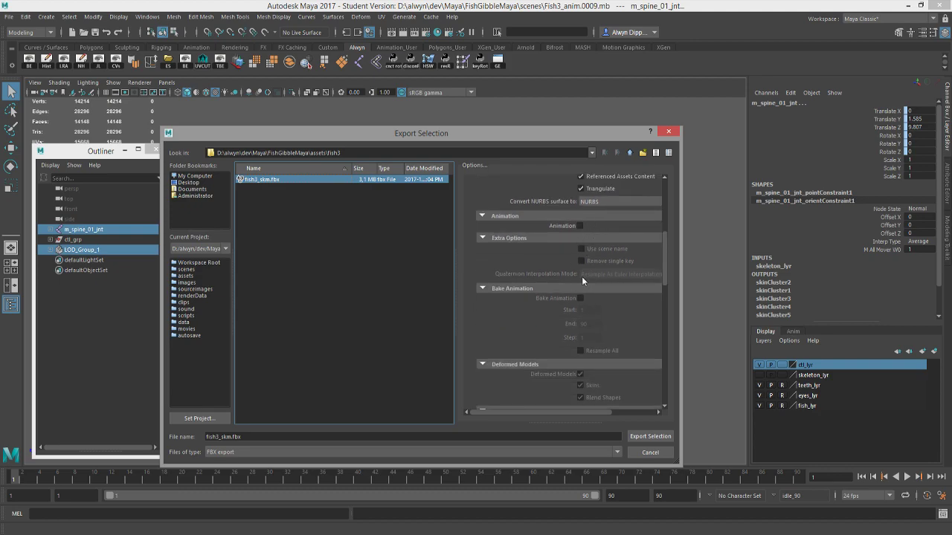
pyautogui.scroll(-3, 581, 274)
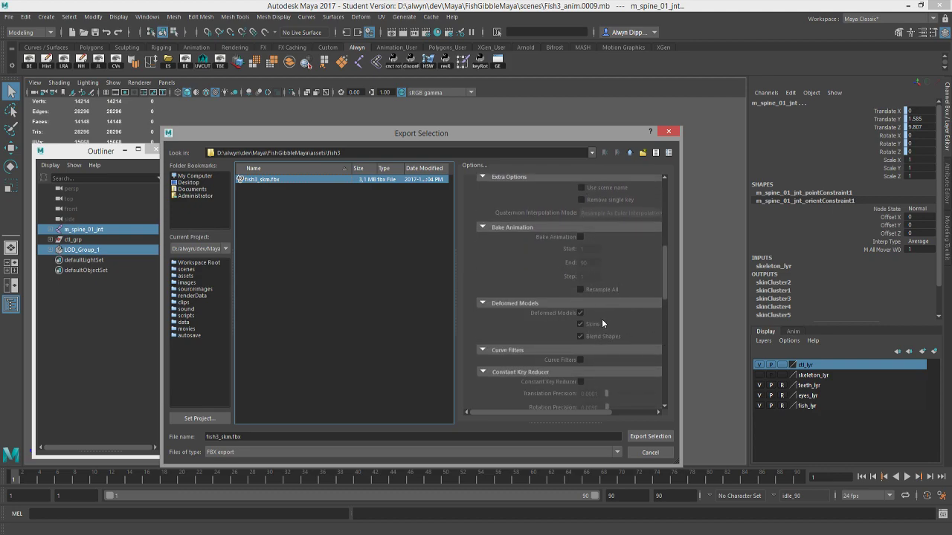
pyautogui.scroll(10, 602, 318)
pyautogui.click(651, 437)
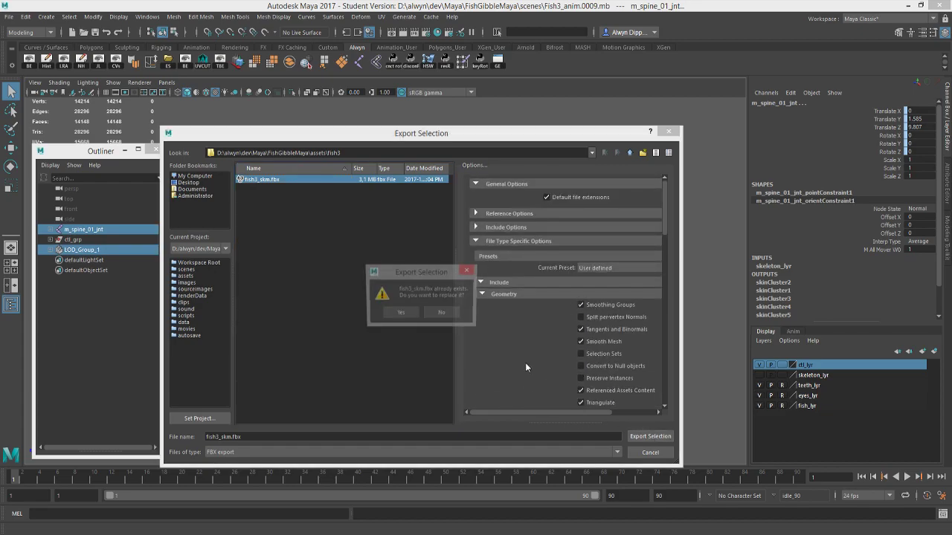
pyautogui.click(398, 313)
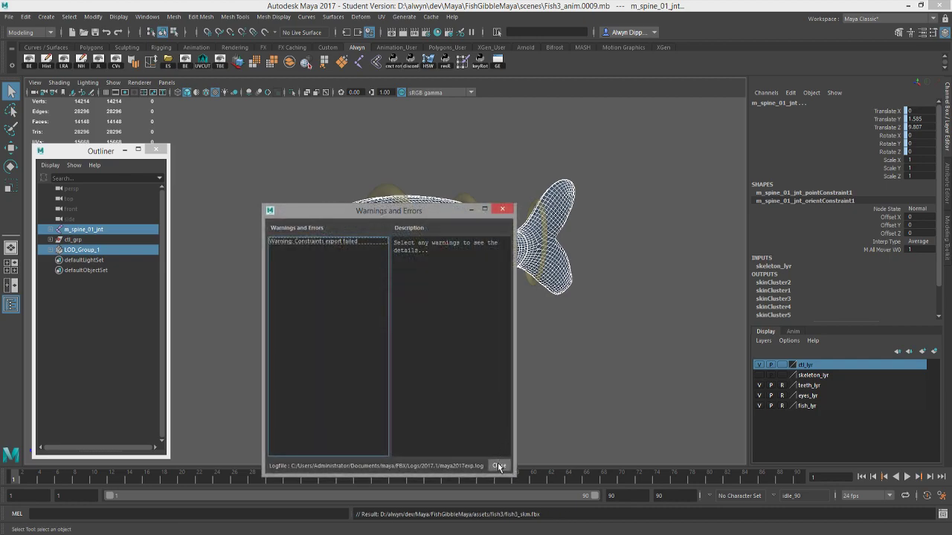
pyautogui.click(498, 464)
pyautogui.click(502, 386)
# - Switch to File Explorer over the Unreal Editor and select fish3_skm.fbx in the assets/fish3 folder
pyautogui.hotkey('alt', 'Tab')
pyautogui.press('Escape')
pyautogui.hotkey('alt', 'Tab')
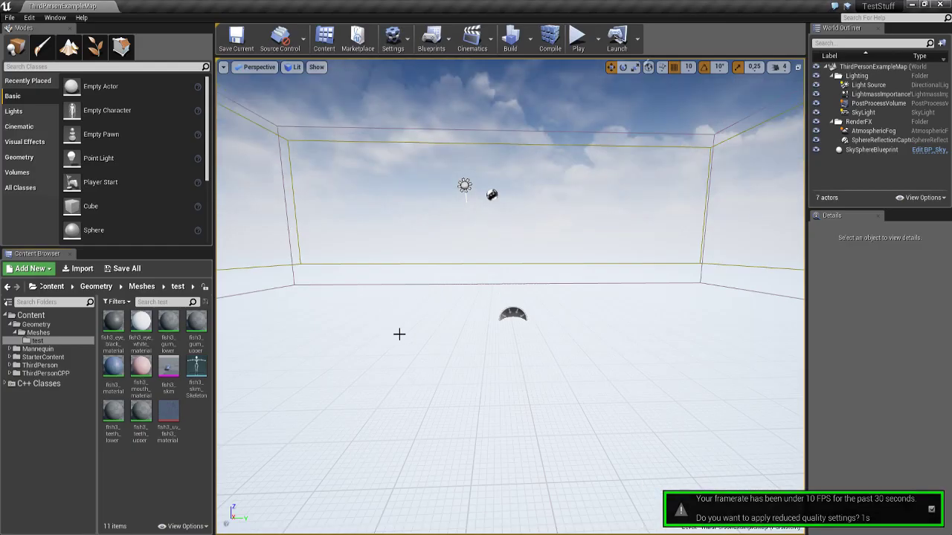
pyautogui.hotkey('alt', 'Tab')
pyautogui.press('Tab')
pyautogui.press('Tab')
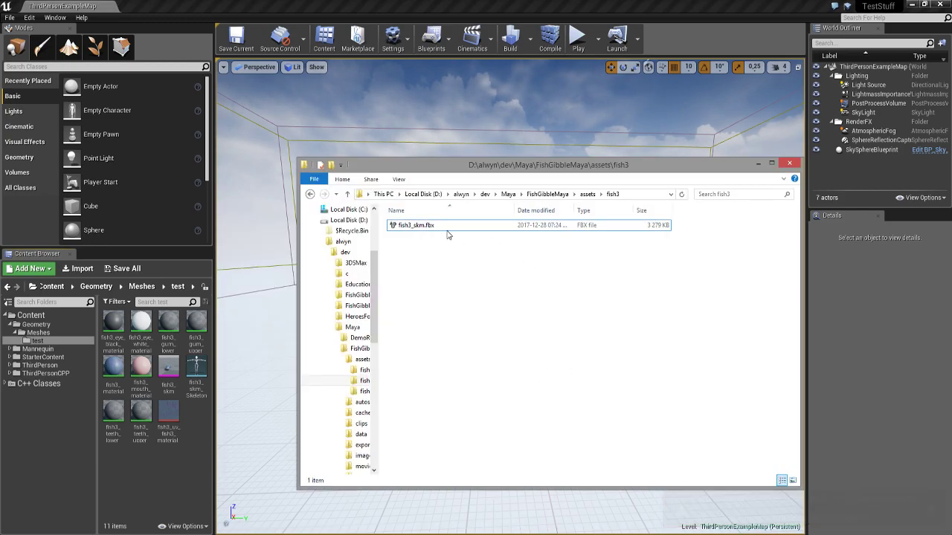
pyautogui.click(428, 225)
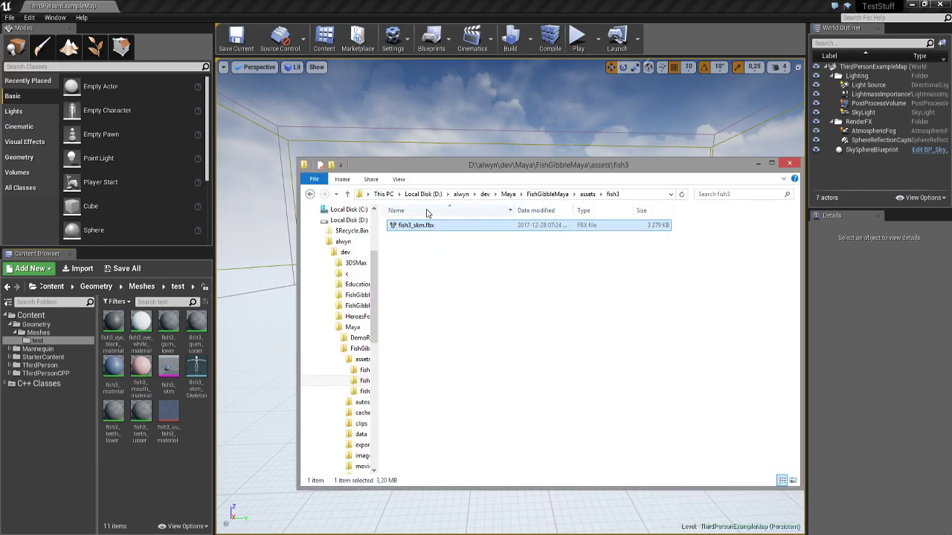
# - Reimport fish3_skm.fbx into the Content/Geometry/Meshes/test folder of the Unreal project
pyautogui.hotkey('alt', 'Tab')
pyautogui.moveTo(416, 225); pyautogui.dragTo(261, 405)
pyautogui.press('Tab')
pyautogui.press('Tab')
pyautogui.press('Tab')
pyautogui.hotkey('shift', 'Tab')
pyautogui.hotkey('shift', 'Tab')
pyautogui.hotkey('shift', 'Tab')
pyautogui.hotkey('shift', 'Tab')
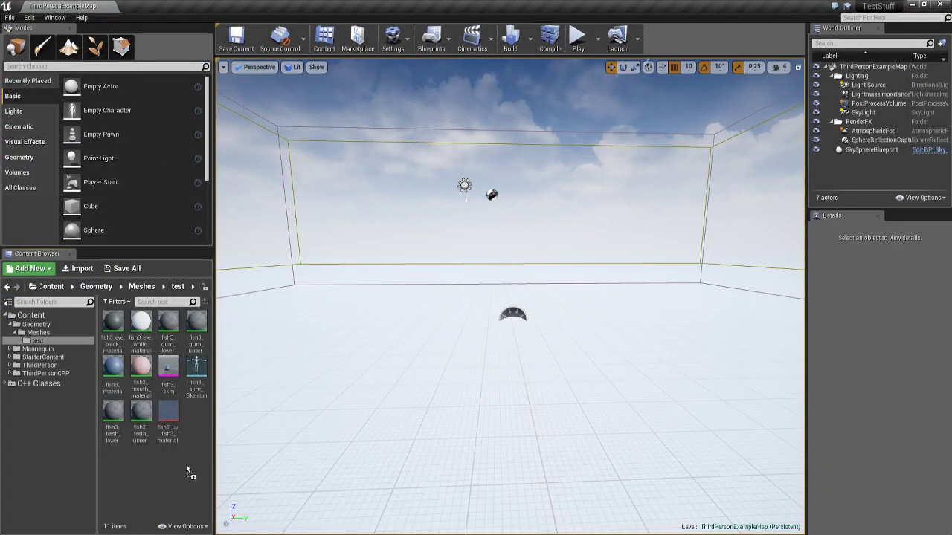
pyautogui.moveTo(142, 469); pyautogui.dragTo(142, 469)
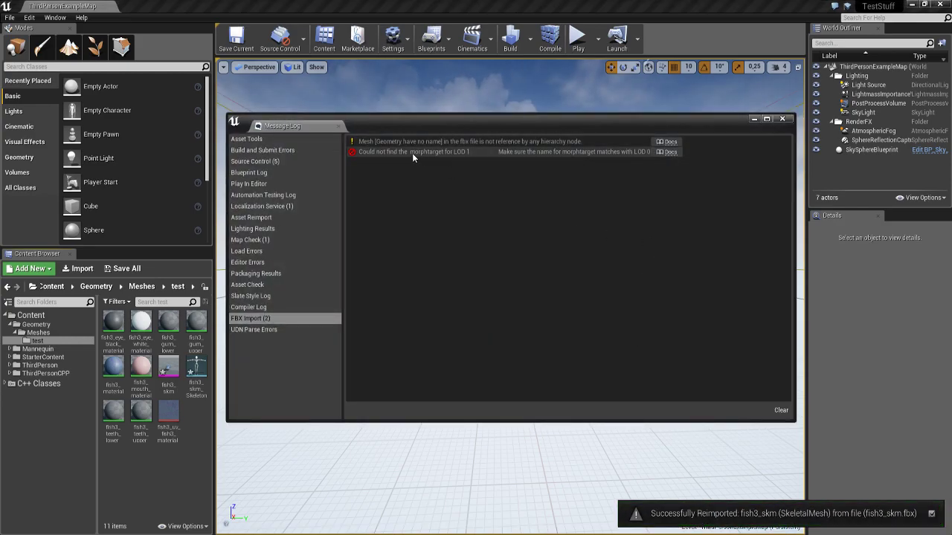
# - Check the LOD 1 morph target entry in the FBX import log and open the fish3_skm skeletal mesh
pyautogui.click(414, 152)
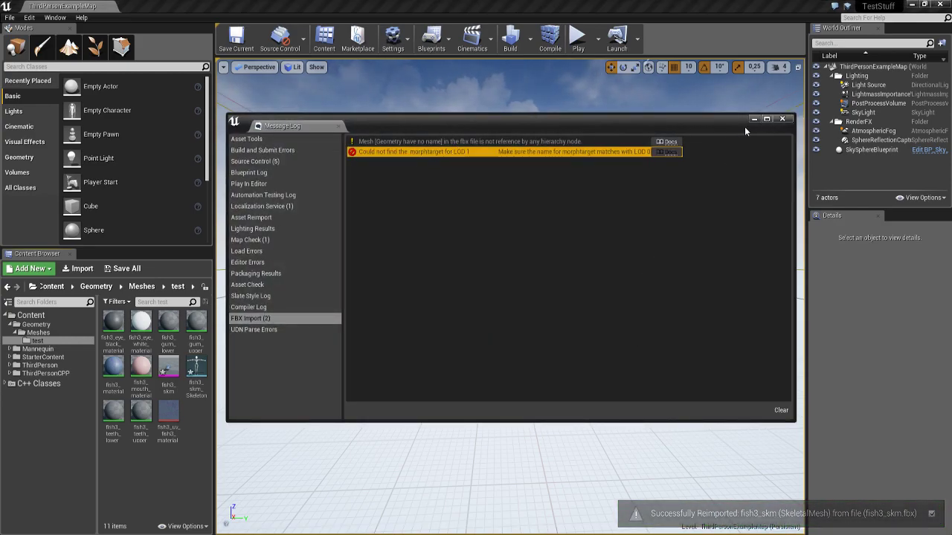
pyautogui.click(156, 403)
pyautogui.doubleClick(170, 372)
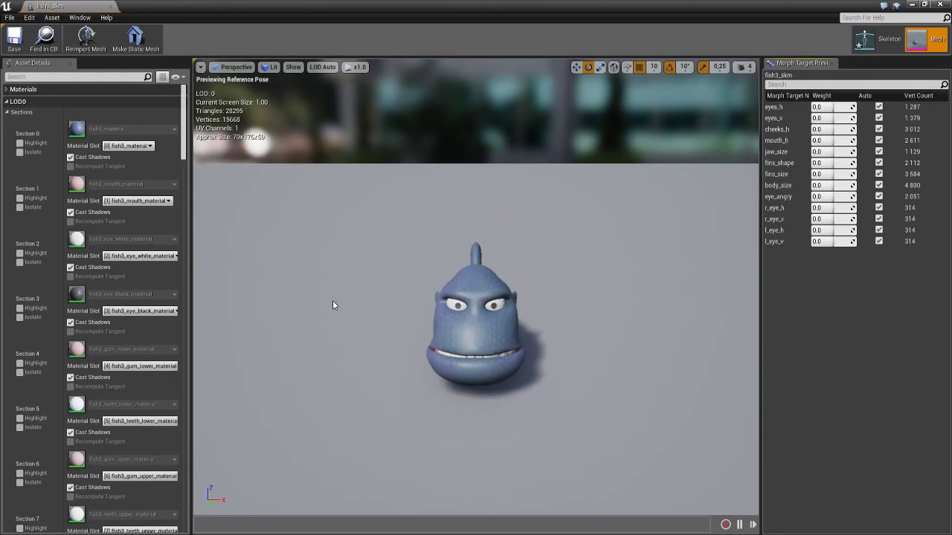
# - Frame the fish's face closer and set the morph target weights from eyes_h down through body_size to 1.0
pyautogui.moveTo(333, 301); pyautogui.dragTo(636, 131)
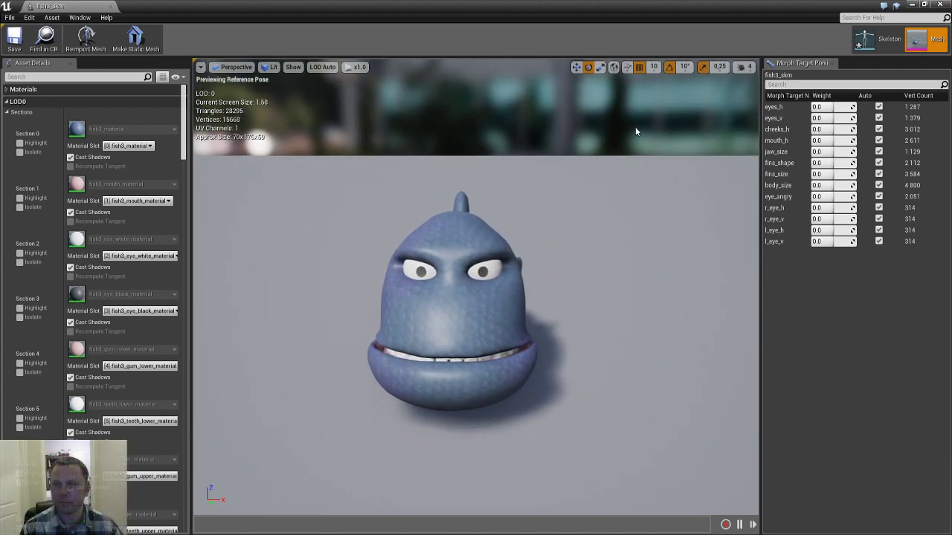
pyautogui.moveTo(831, 106); pyautogui.dragTo(845, 106)
pyautogui.press('Tab')
pyautogui.write('1')
pyautogui.press('Tab')
pyautogui.press('Tab')
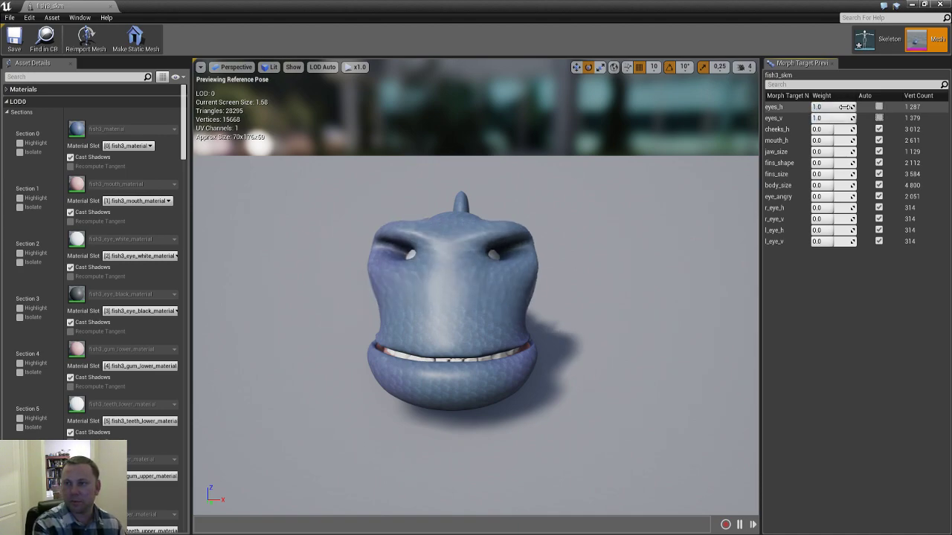
pyautogui.write('1')
pyautogui.press('Tab')
pyautogui.press('Tab')
pyautogui.write('1')
pyautogui.press('Tab')
pyautogui.write('1')
pyautogui.press('Tab')
pyautogui.press('Tab')
pyautogui.write('1')
pyautogui.press('Tab')
pyautogui.press('Tab')
pyautogui.write('1')
pyautogui.press('Tab')
pyautogui.press('Tab')
pyautogui.write('1')
pyautogui.press('Tab')
pyautogui.press('Tab')
# - Set the eye_angry, r_eye_h, r_eye_v, l_eye_h and l_eye_v morph target weights to 1
pyautogui.write('1')
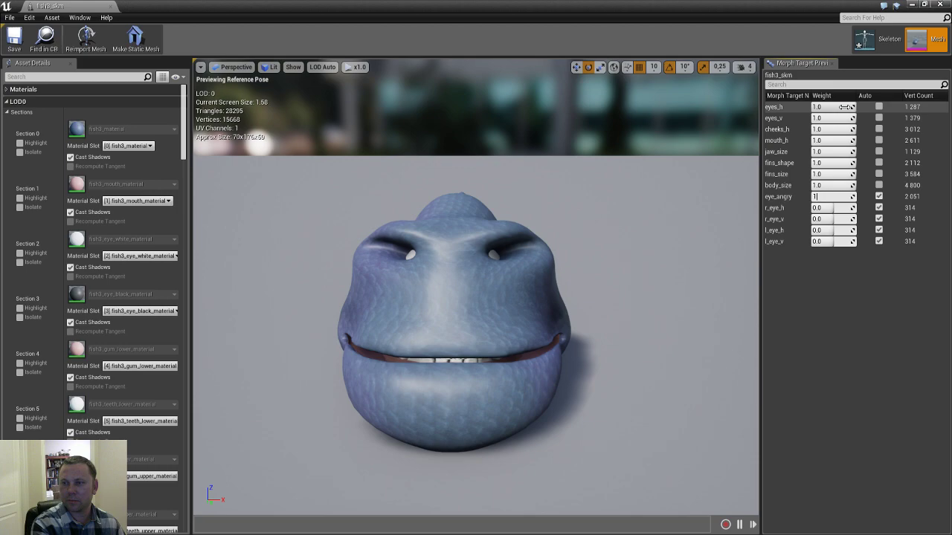
pyautogui.press('Tab')
pyautogui.press('Tab')
pyautogui.write('1')
pyautogui.press('Tab')
pyautogui.press('Tab')
pyautogui.write('1')
pyautogui.press('Tab')
pyautogui.press('Tab')
pyautogui.write('1')
pyautogui.press('Tab')
pyautogui.press('Tab')
pyautogui.write('1')
pyautogui.press('Tab')
# - View the fish from the side at varying distances to examine its deformation as it switches between LOD 0 and LOD 1
pyautogui.moveTo(573, 141); pyautogui.dragTo(461, 152)
pyautogui.press('a')
pyautogui.moveTo(461, 153); pyautogui.dragTo(537, 134, button='right')
pyautogui.press('s')
pyautogui.press('w')
pyautogui.press('s')
pyautogui.press('w')
pyautogui.press('s')
pyautogui.press('w')
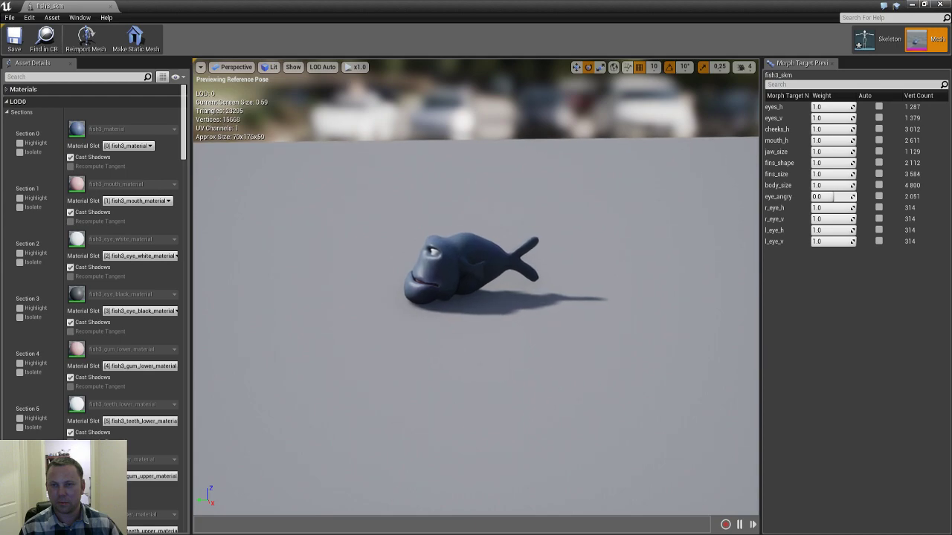
pyautogui.press('s')
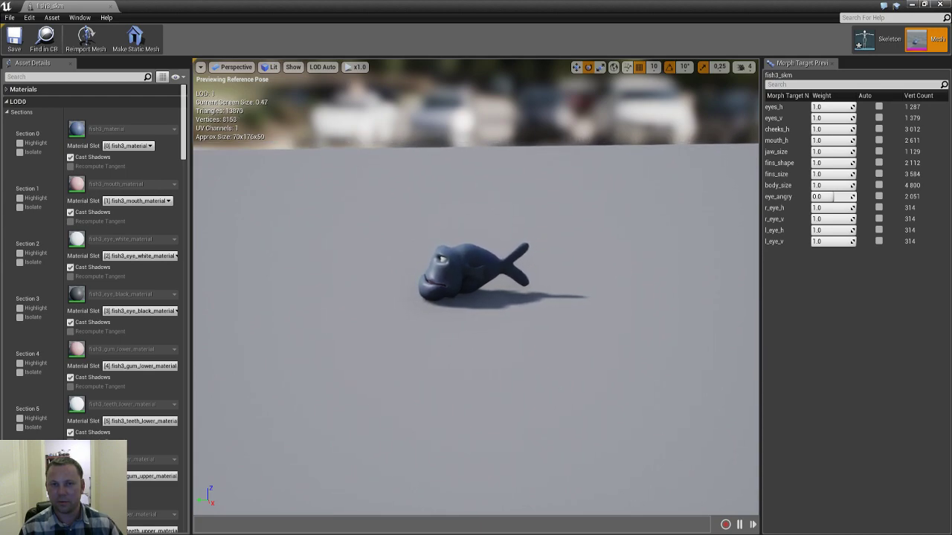
pyautogui.press('w')
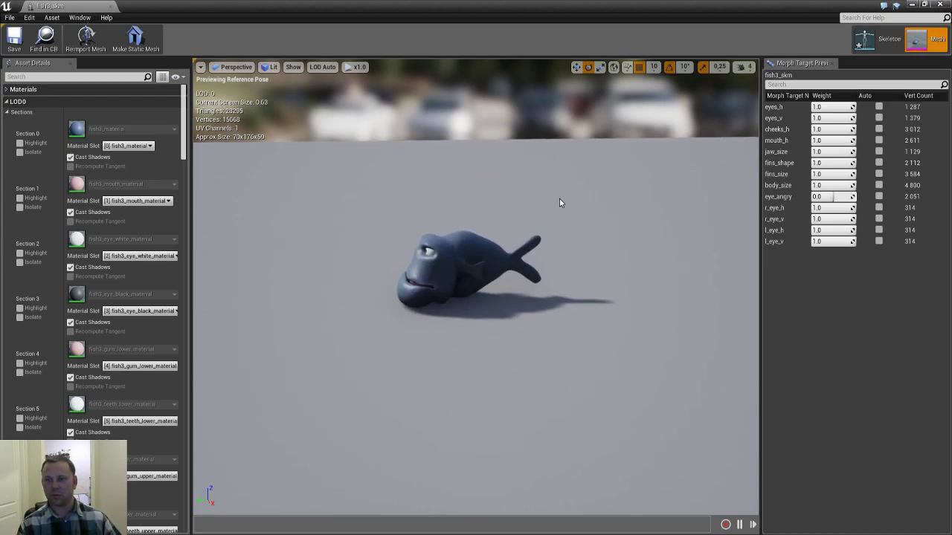
pyautogui.press('a')
pyautogui.press('e')
pyautogui.moveTo(536, 134); pyautogui.dragTo(646, 190, button='right')
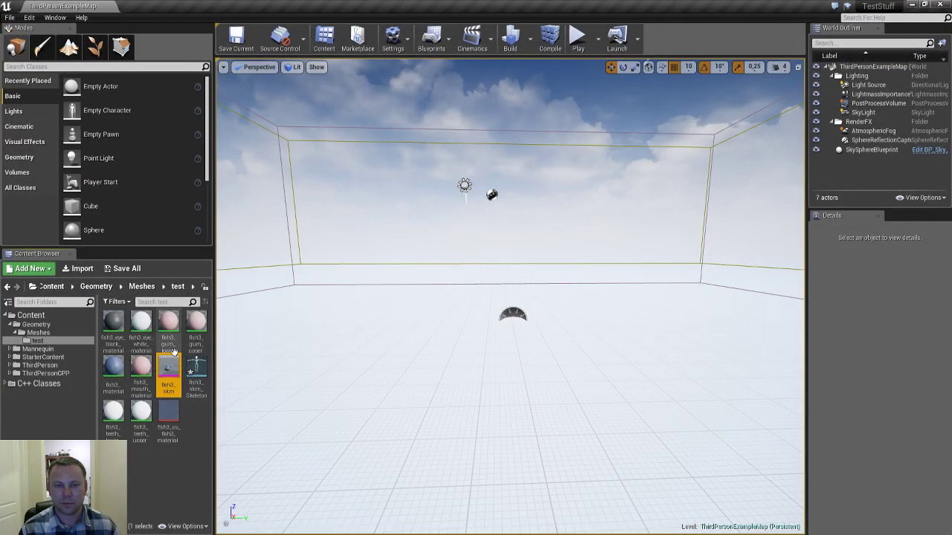
# - Reimport fish3_skm.fbx into the test folder and check the LOD 1 morph target entry in the FBX import log
pyautogui.click(192, 366)
pyautogui.hotkey('alt', 'Tab')
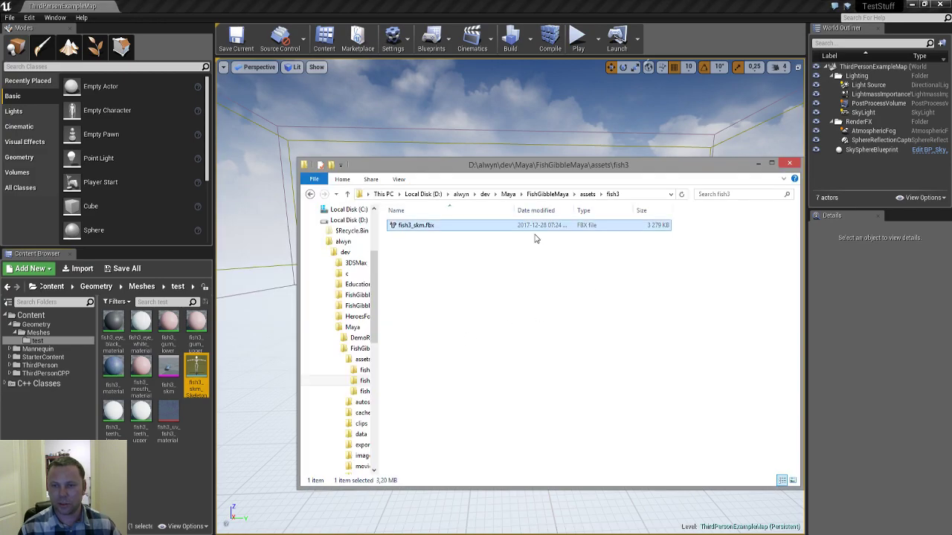
pyautogui.moveTo(413, 225); pyautogui.dragTo(145, 457)
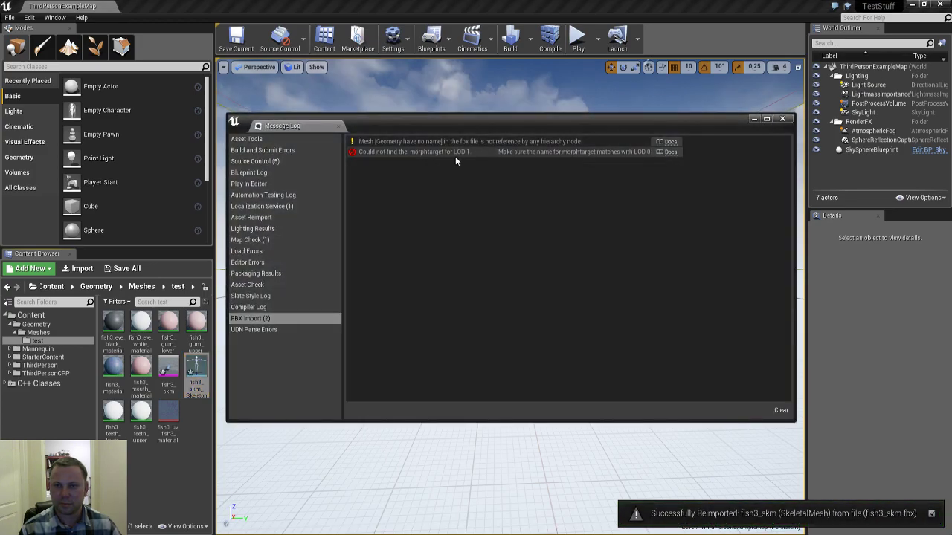
pyautogui.click(444, 152)
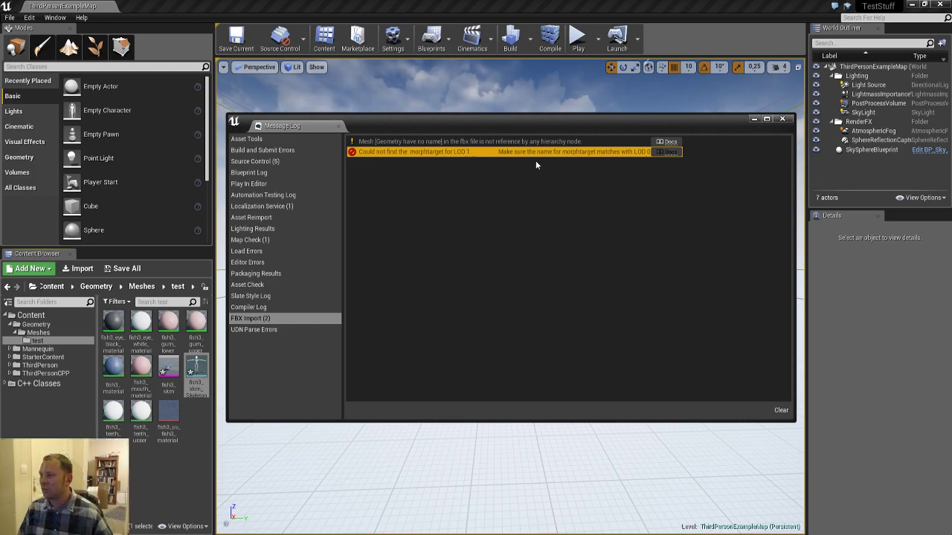
pyautogui.click(783, 119)
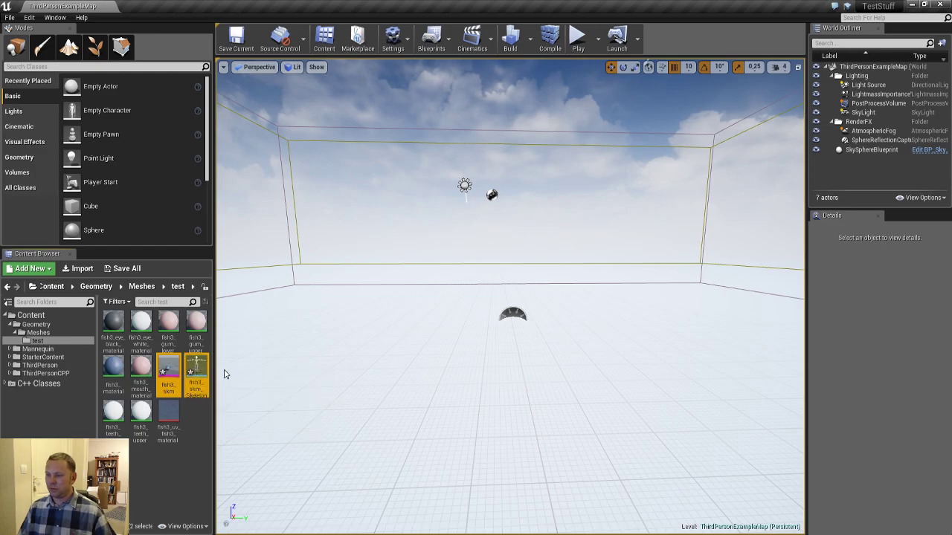
# - Switch to Maya and open the Shape Editor over the middle of the viewport
pyautogui.hotkey('alt', 'Tab')
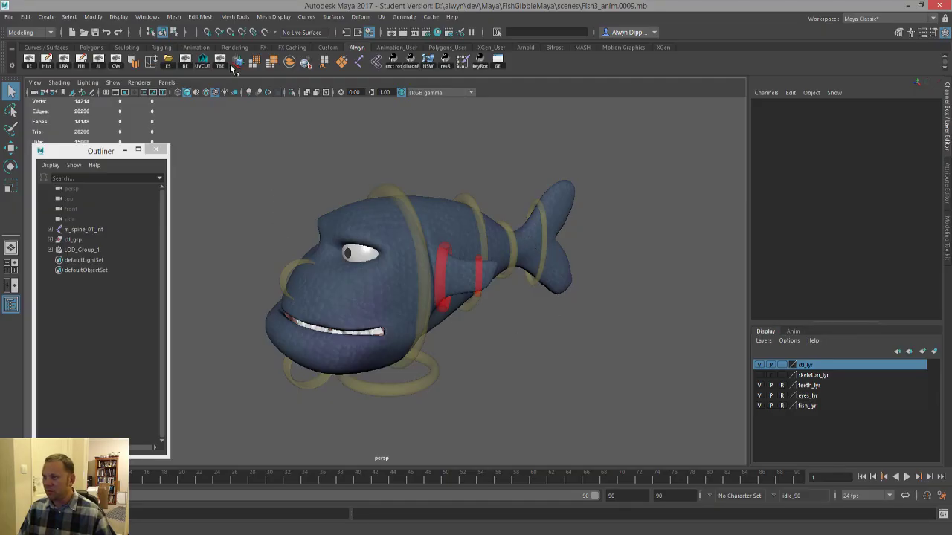
pyautogui.click(173, 16)
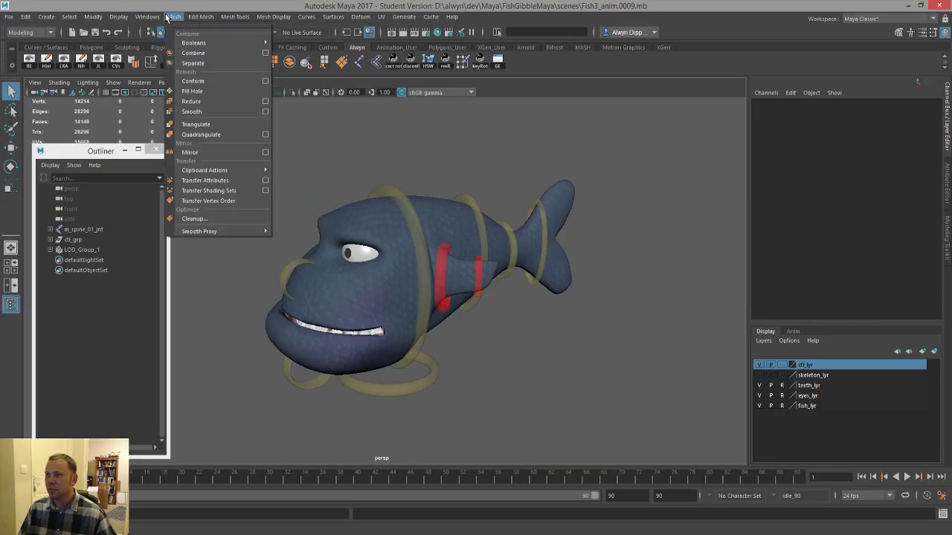
pyautogui.moveTo(147, 16)
pyautogui.moveTo(207, 75)
pyautogui.click(303, 154)
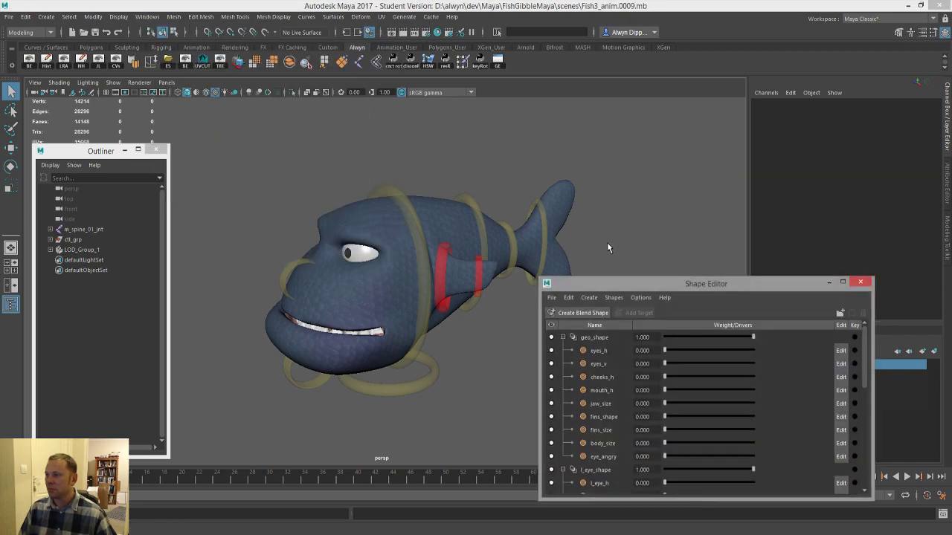
pyautogui.moveTo(636, 283); pyautogui.dragTo(394, 154)
# - Examine the blend shape target names under the original shapes and their LOD1 counterparts in the Shape Editor
pyautogui.scroll(-3, 393, 312)
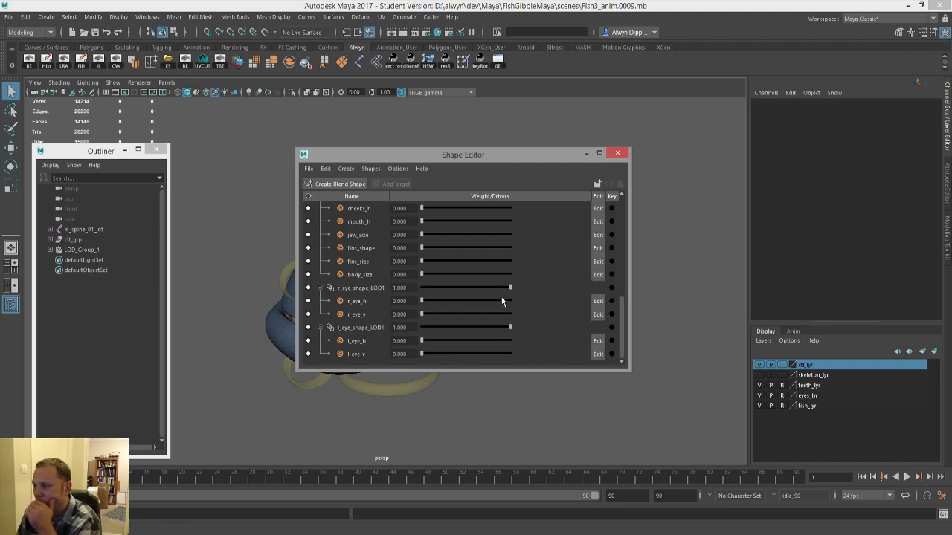
pyautogui.scroll(2, 352, 312)
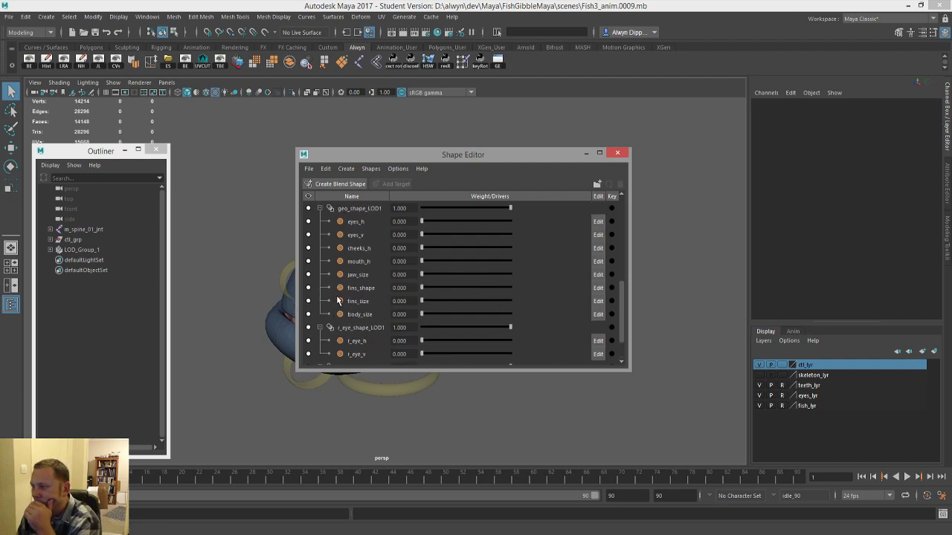
pyautogui.scroll(6, 333, 300)
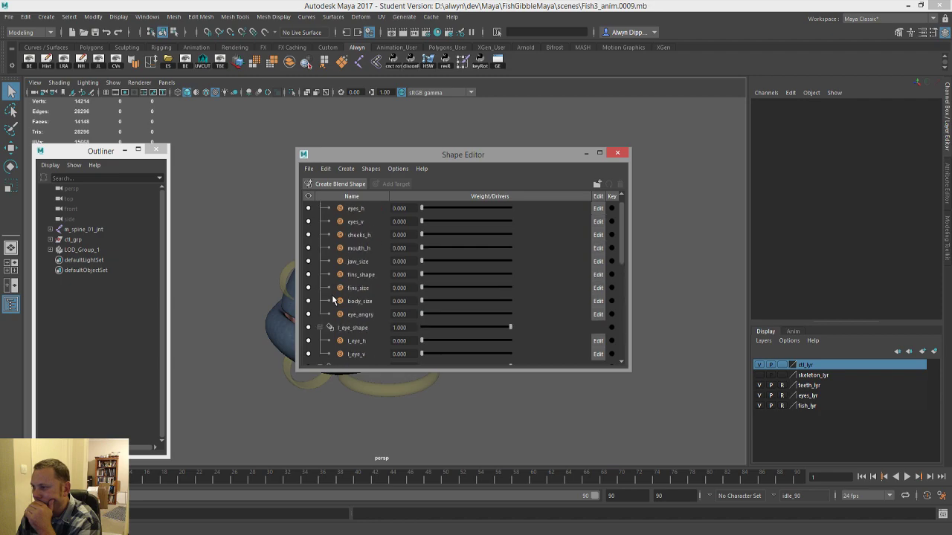
pyautogui.scroll(-1, 324, 298)
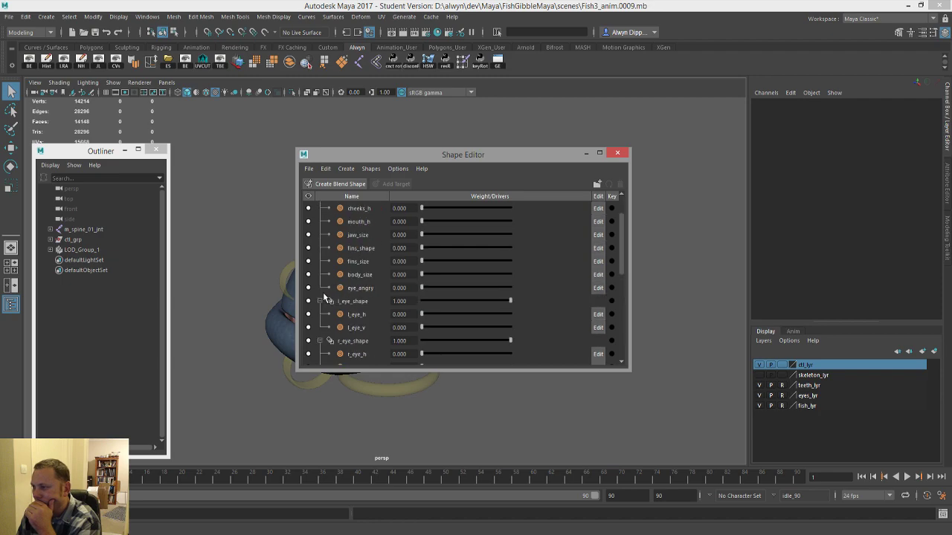
pyautogui.scroll(-4, 324, 295)
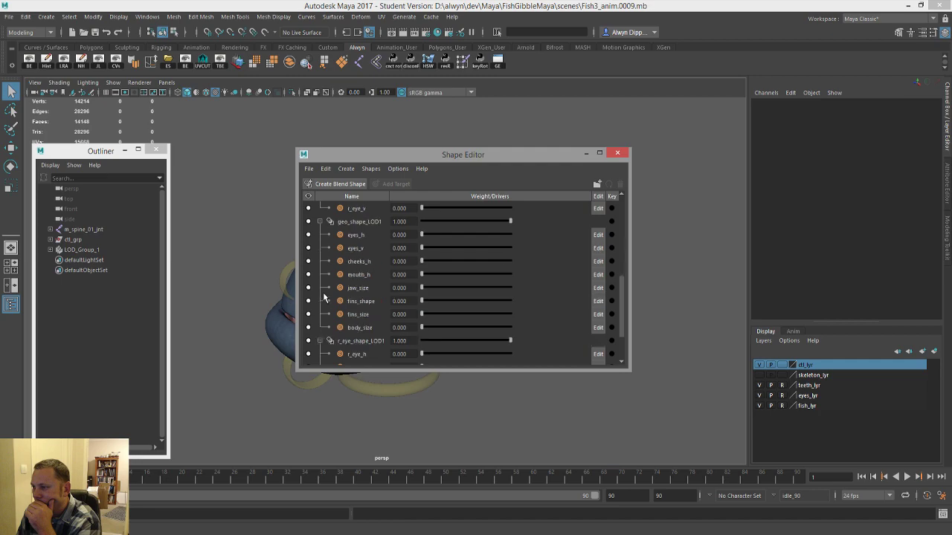
pyautogui.scroll(-1, 323, 297)
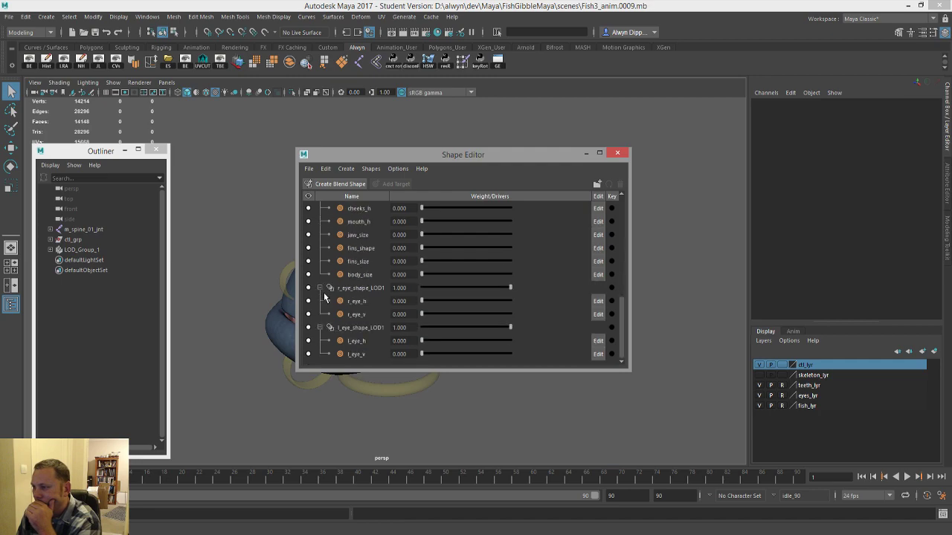
pyautogui.scroll(1, 325, 296)
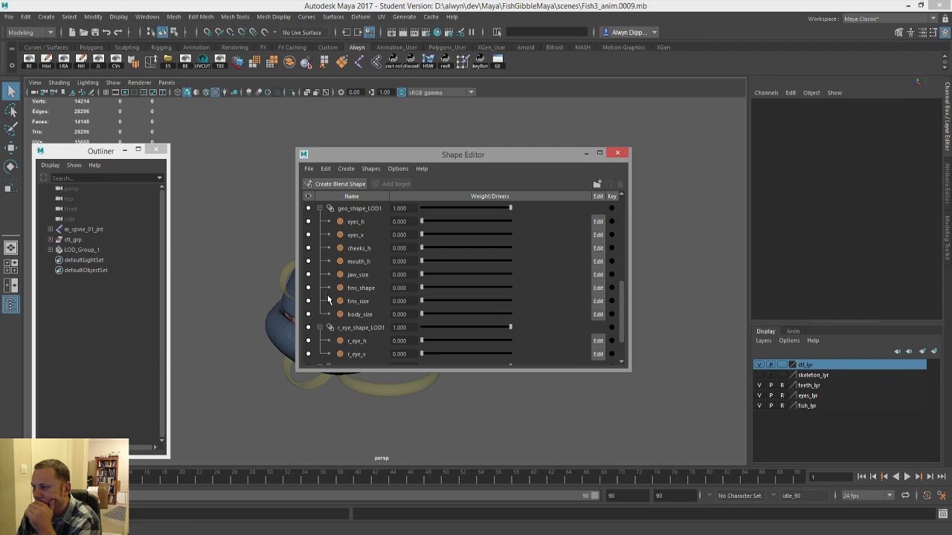
pyautogui.scroll(1, 333, 298)
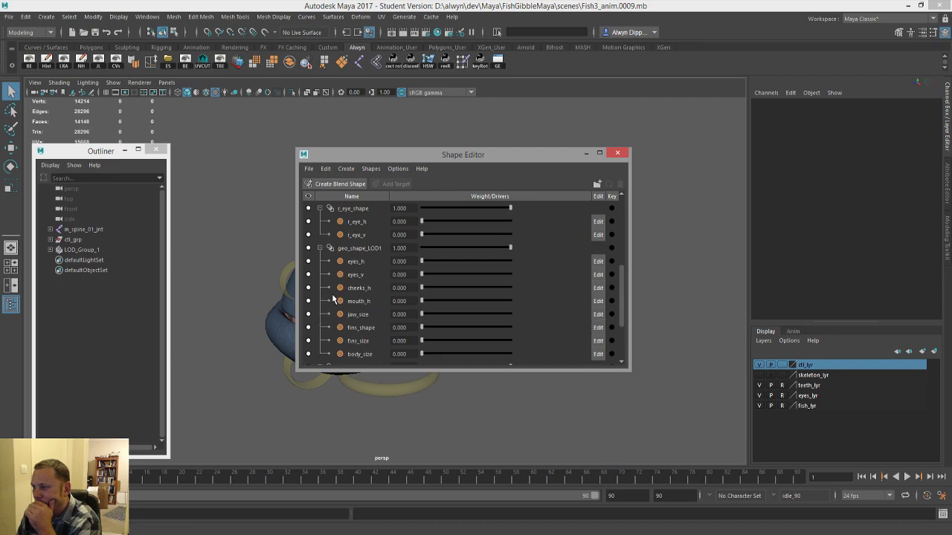
pyautogui.scroll(4, 334, 298)
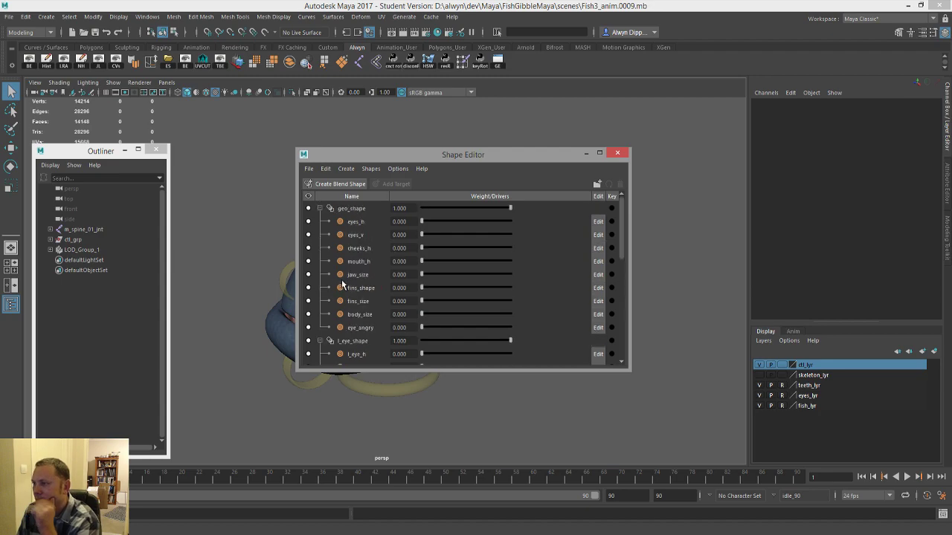
pyautogui.scroll(-3, 338, 290)
pyautogui.scroll(3, 336, 287)
pyautogui.scroll(-3, 336, 284)
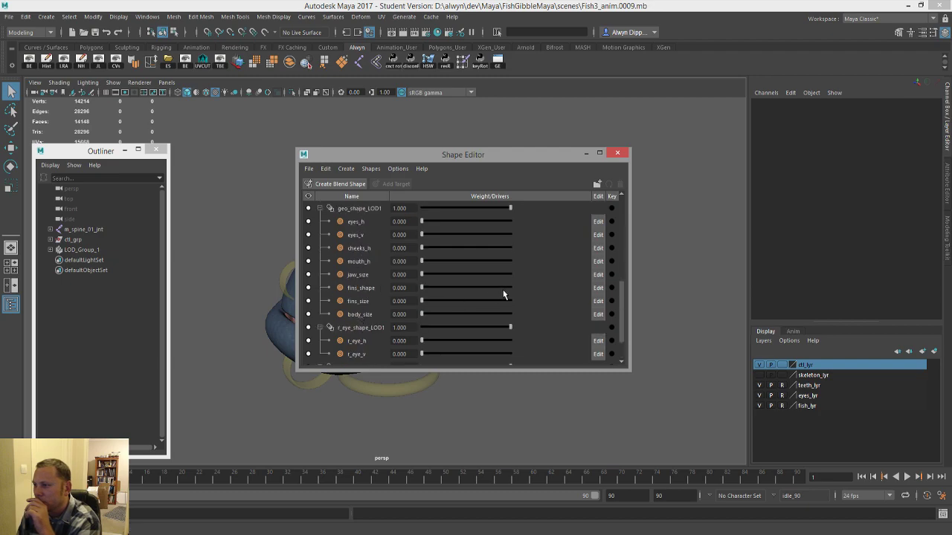
pyautogui.scroll(-1, 459, 303)
pyautogui.scroll(5, 359, 299)
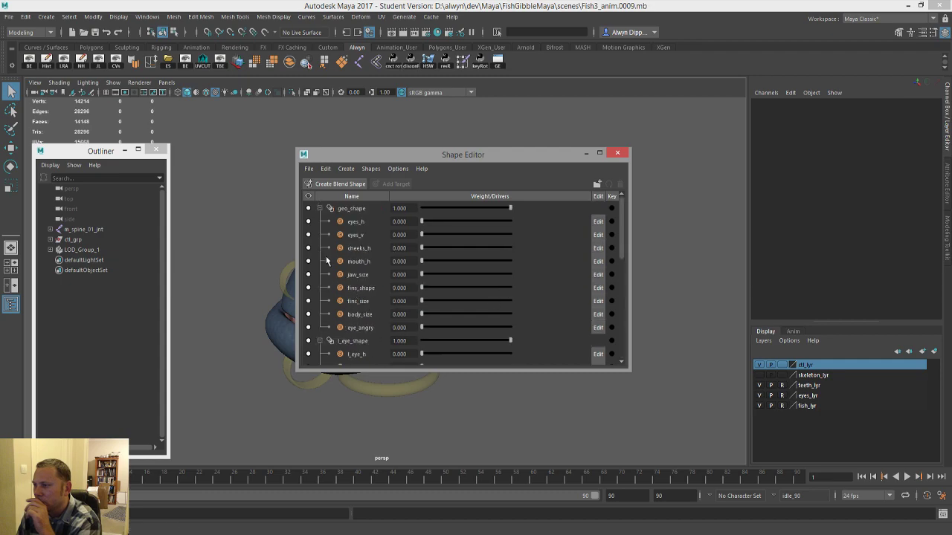
# - Maximize the Shape Editor, collapse l_eye_shape and r_eye_shape, and compare the targets of geo_shape with those of geo_shape_LOD1
pyautogui.click(600, 153)
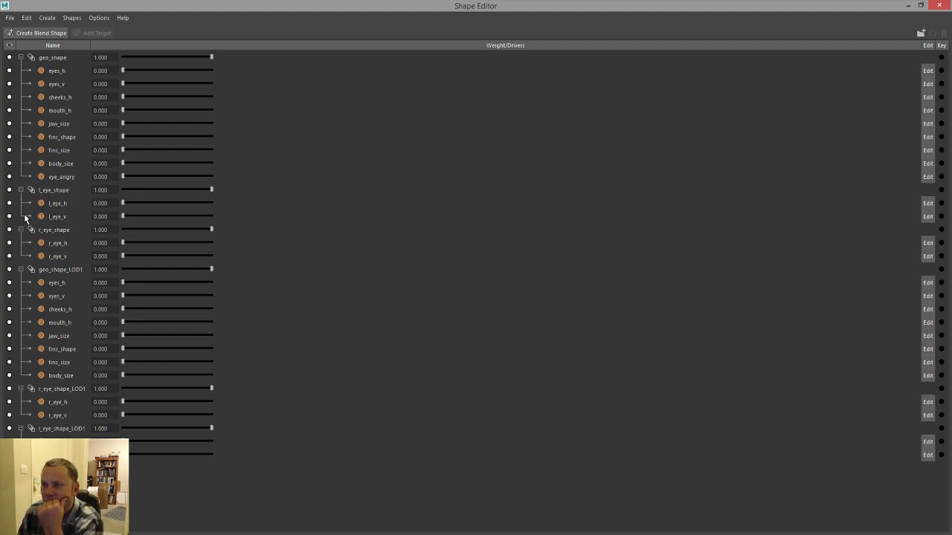
pyautogui.click(21, 191)
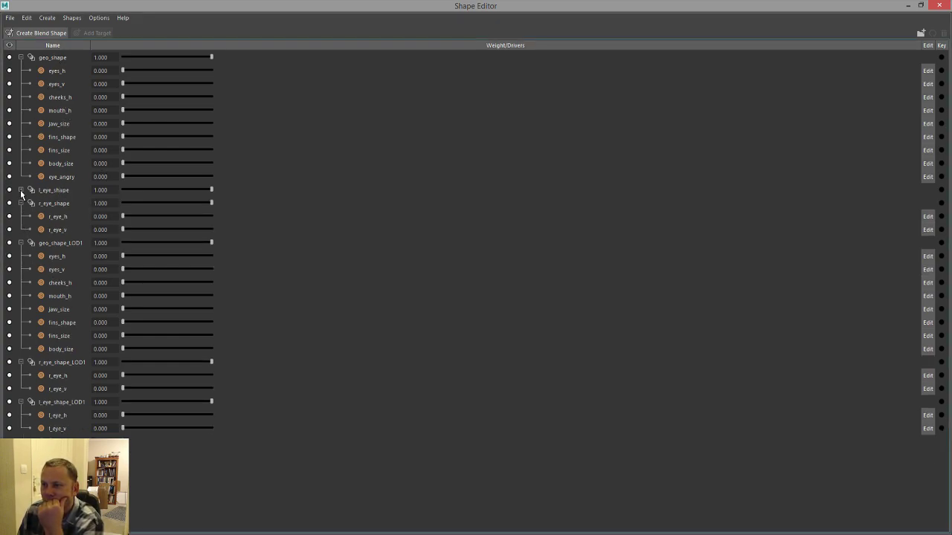
pyautogui.click(21, 204)
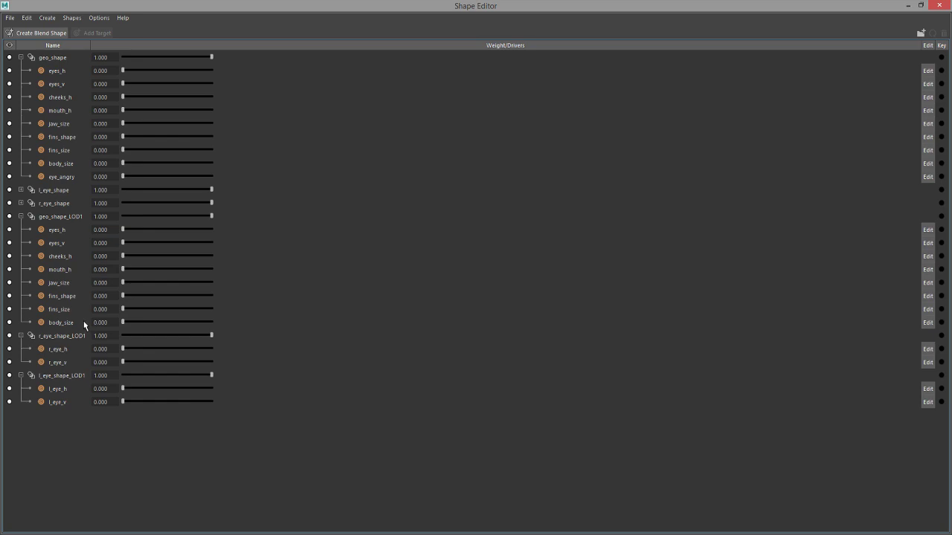
pyautogui.doubleClick(513, 6)
# - Switch to the Unreal Editor and force delete all fish3 assets in the test folder
pyautogui.hotkey('alt', 'Tab')
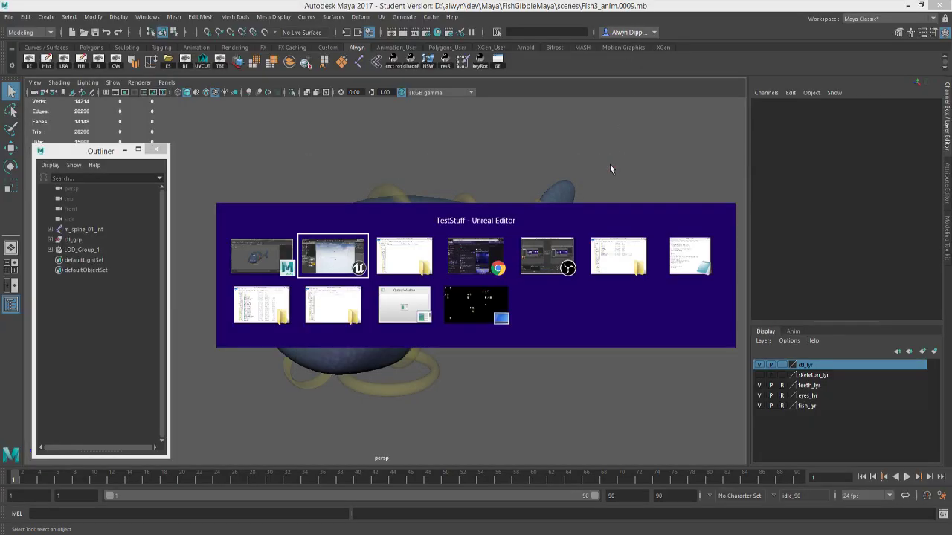
pyautogui.click(113, 323)
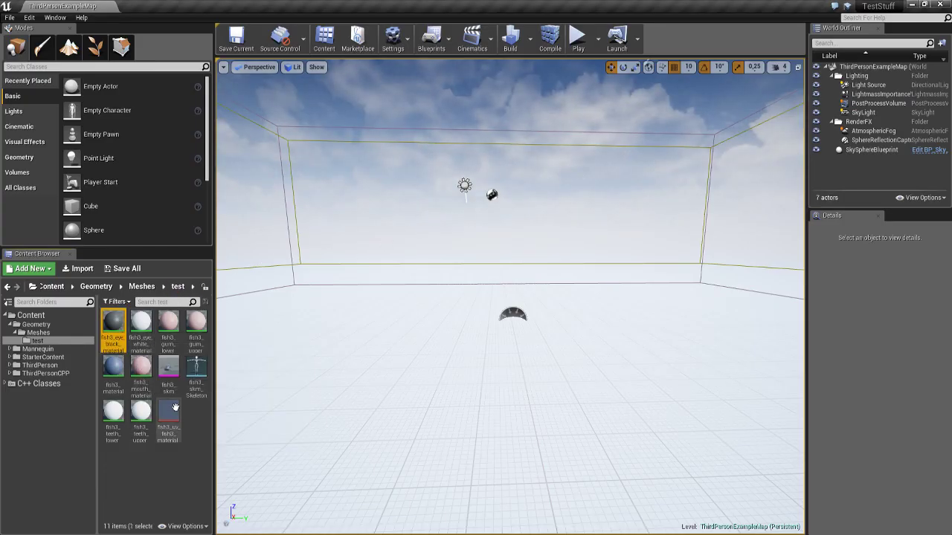
pyautogui.keyDown('shift'); pyautogui.click(174, 415); pyautogui.keyUp('shift')
pyautogui.press('Delete')
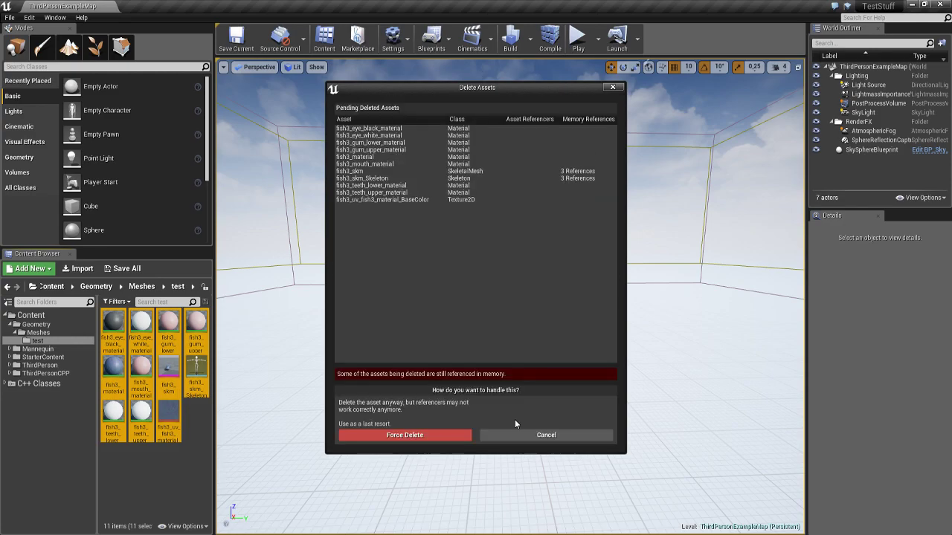
pyautogui.click(421, 436)
# - Import fish3_skm.fbx into the emptied test folder as a skeletal mesh with morph targets and mesh LODs, and check the import log
pyautogui.hotkey('alt', 'Tab')
pyautogui.moveTo(421, 230); pyautogui.dragTo(139, 350)
pyautogui.hotkey('alt', 'Tab')
pyautogui.hotkey('alt', 'Tab')
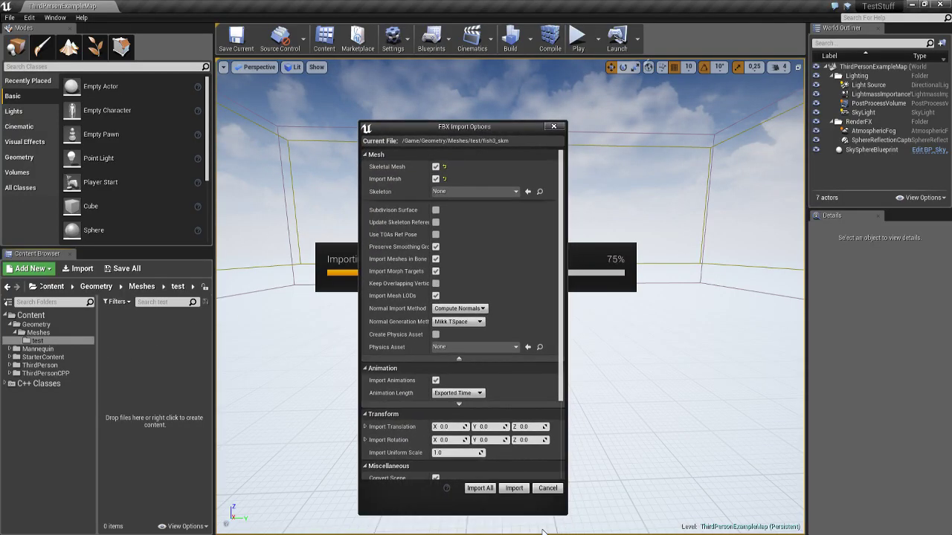
pyautogui.click(515, 490)
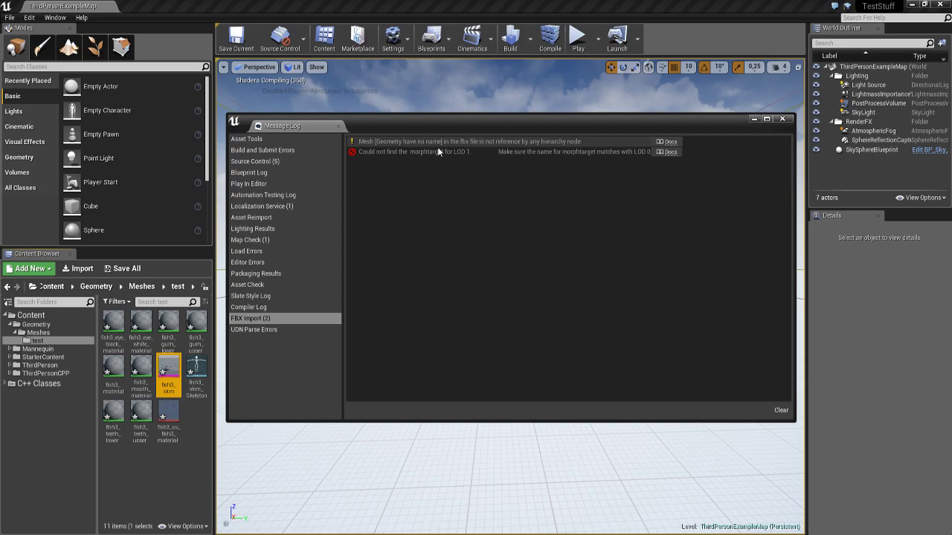
pyautogui.click(424, 152)
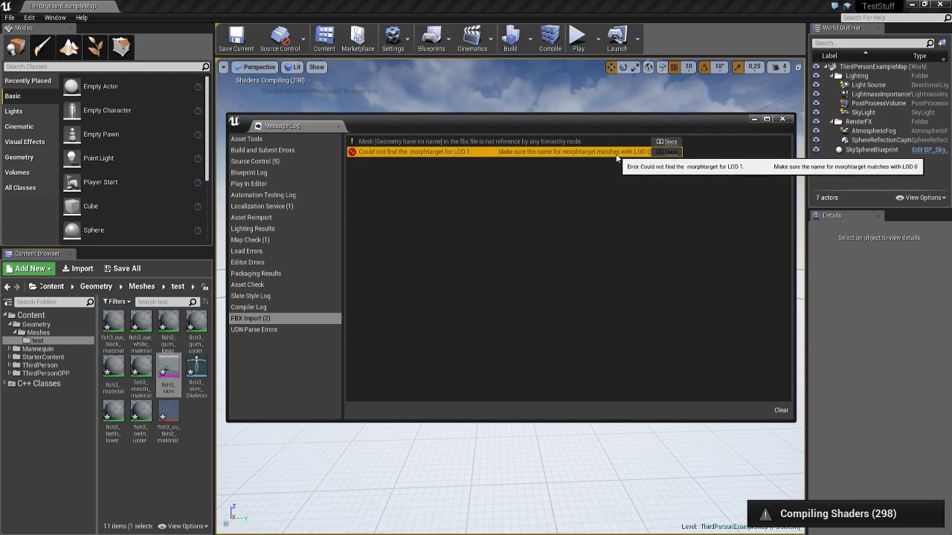
pyautogui.click(783, 119)
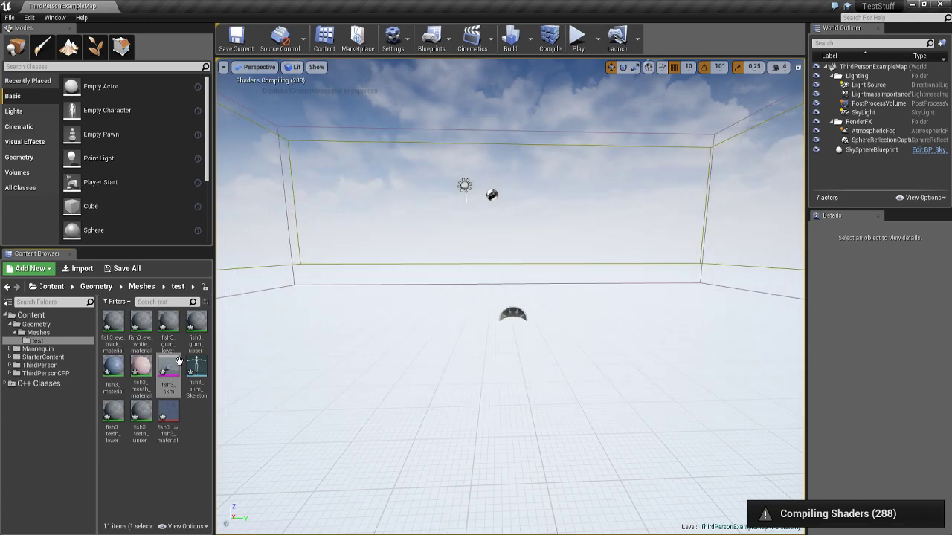
# - Open the fish3_skm skeletal mesh and preview the body_size morph target while moving away to check its LODs
pyautogui.doubleClick(179, 360)
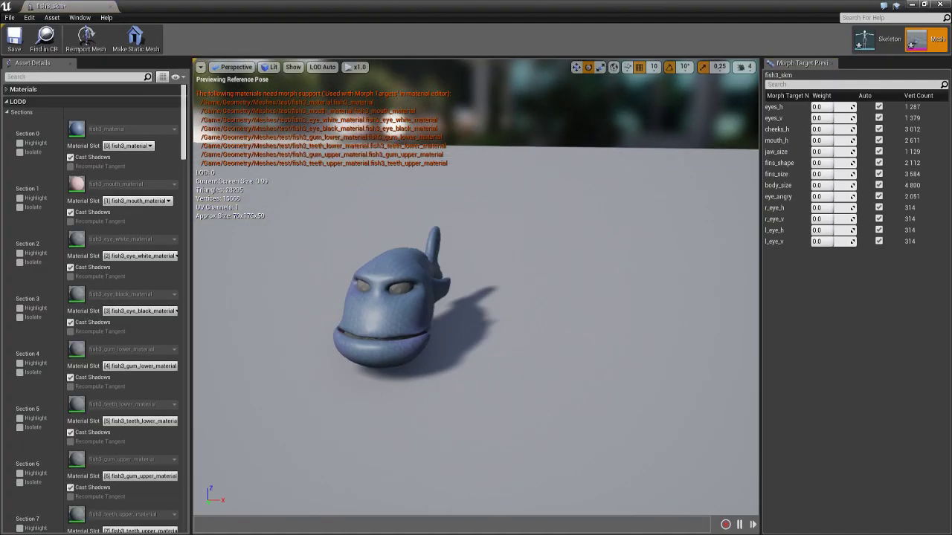
pyautogui.moveTo(475, 287); pyautogui.dragTo(275, 283, button='right')
pyautogui.moveTo(405, 248)
pyautogui.mouseDown(button='right')
pyautogui.moveTo(446, 249)
pyautogui.moveTo(432, 256)
pyautogui.moveTo(406, 248)
pyautogui.mouseUp(button='right')
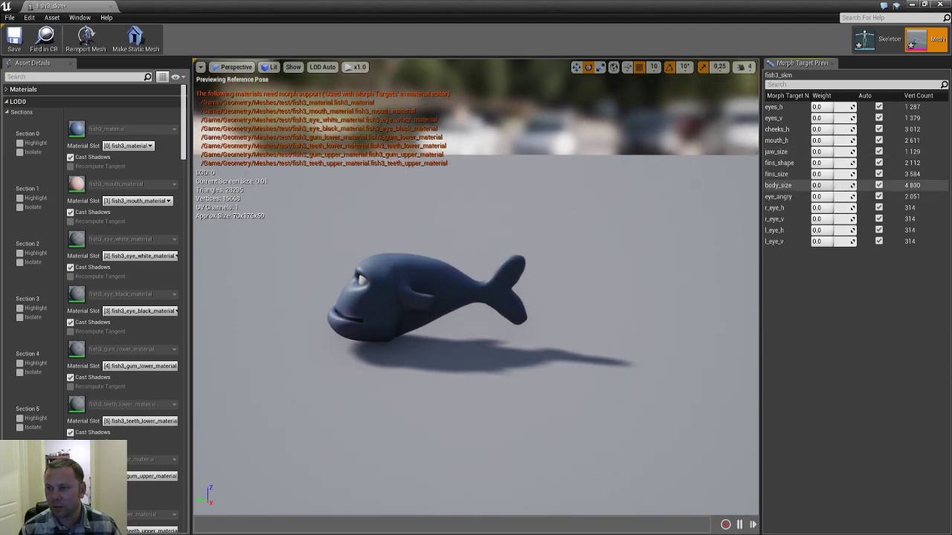
pyautogui.moveTo(824, 186); pyautogui.dragTo(855, 185)
pyautogui.moveTo(537, 259); pyautogui.dragTo(537, 259, button='right')
pyautogui.press('s')
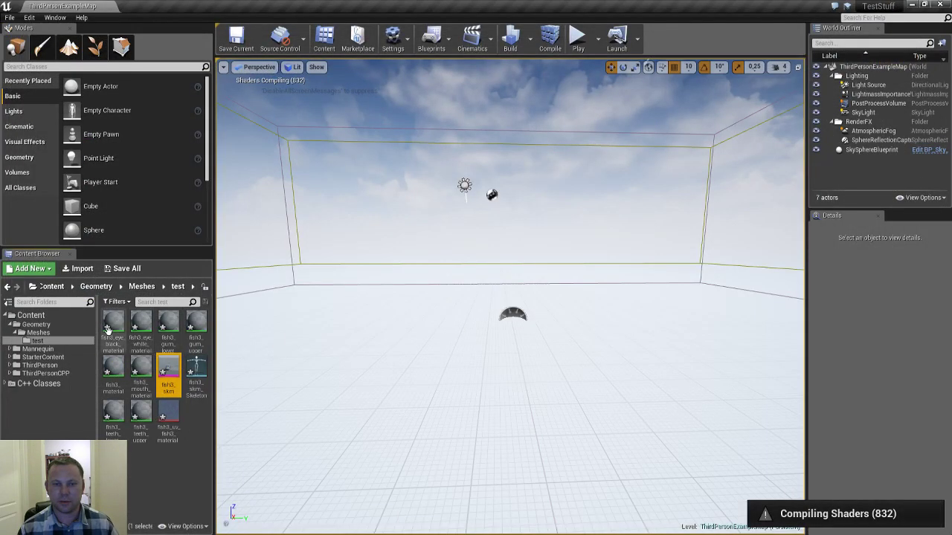
# - Select and save the fish3 assets in the test folder, and switch to Maya
pyautogui.hotkey('ctrl', 'a')
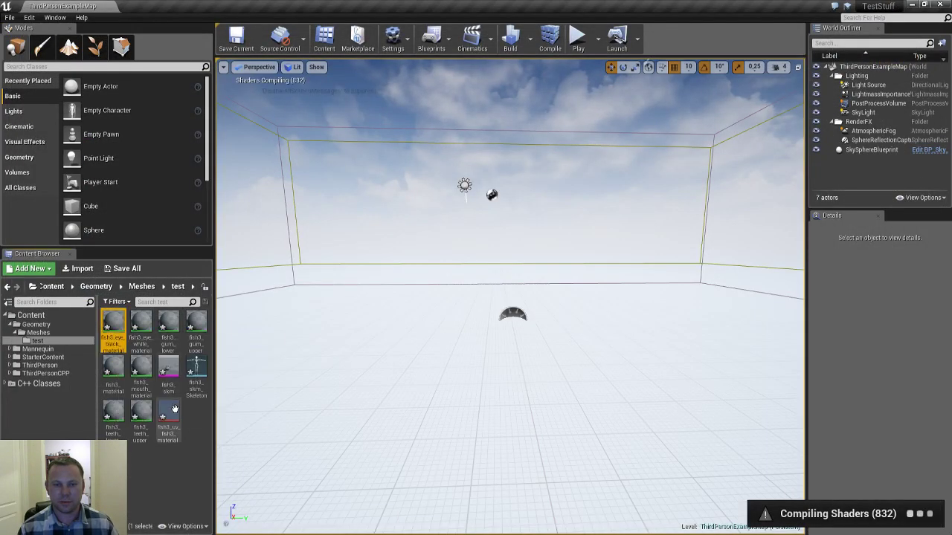
pyautogui.hotkey('ctrl', 's')
pyautogui.hotkey('alt', 'Tab')
pyautogui.press('Tab')
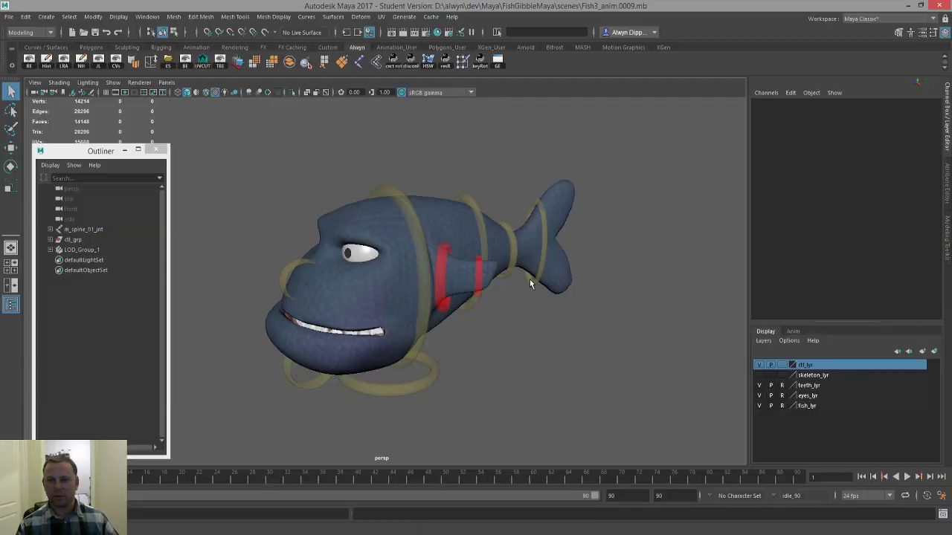
# - Open the Shape Editor and enlarge its window to show more of the blend shape targets
pyautogui.click(174, 16)
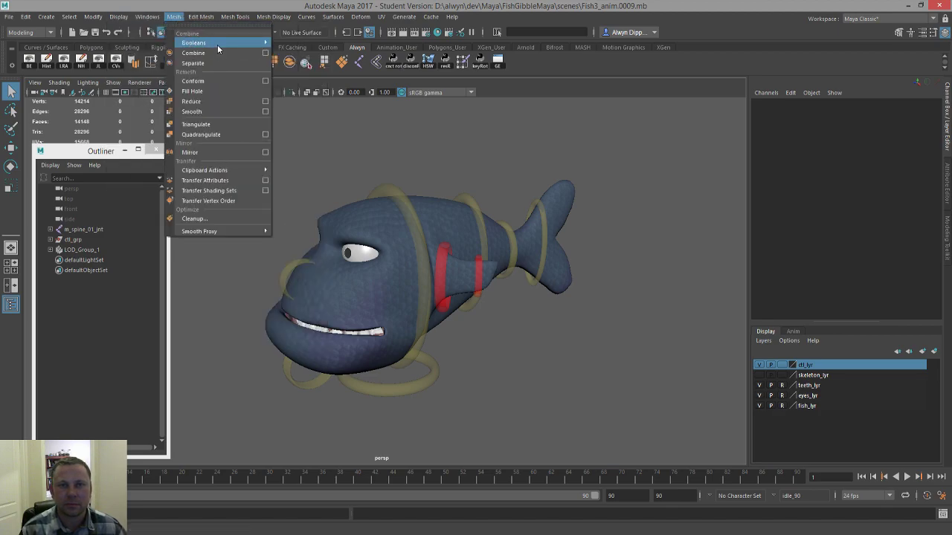
pyautogui.moveTo(146, 17)
pyautogui.moveTo(180, 72)
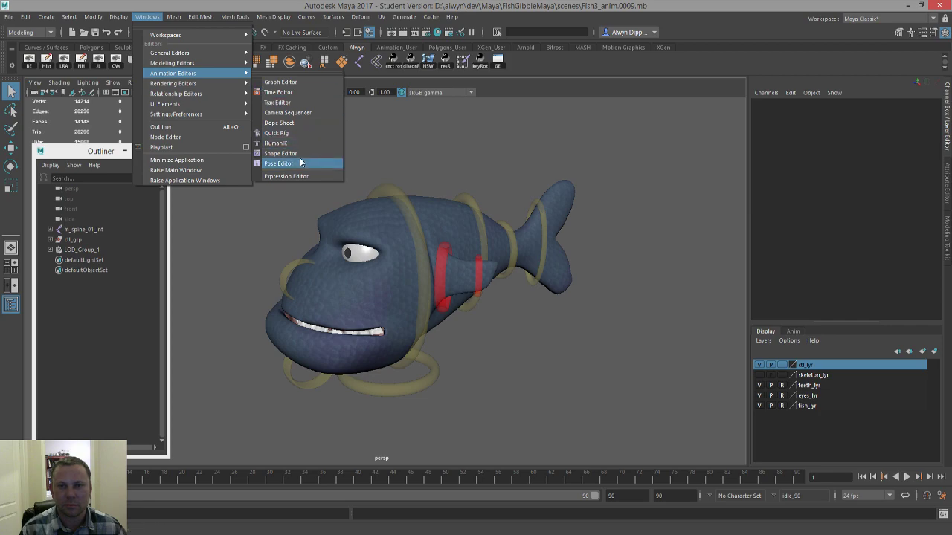
pyautogui.click(300, 156)
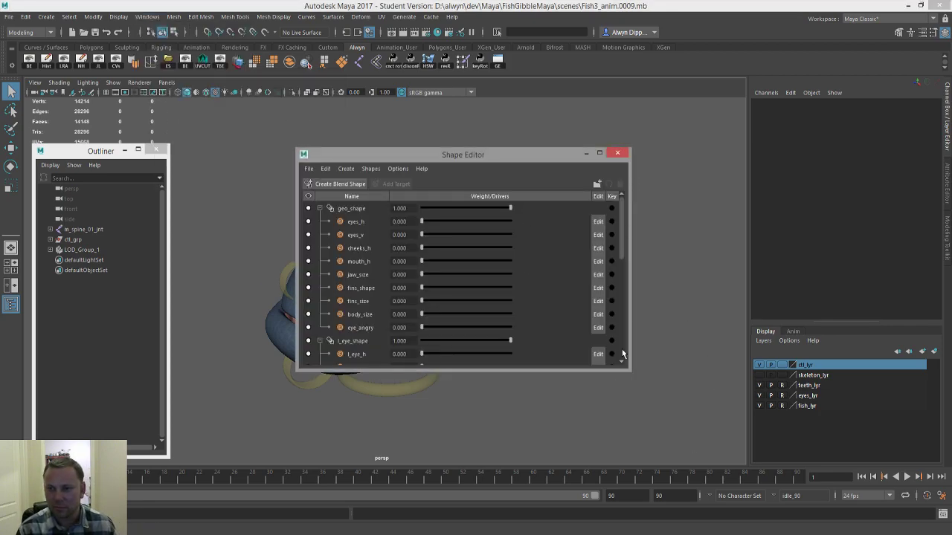
pyautogui.moveTo(629, 371); pyautogui.dragTo(735, 463)
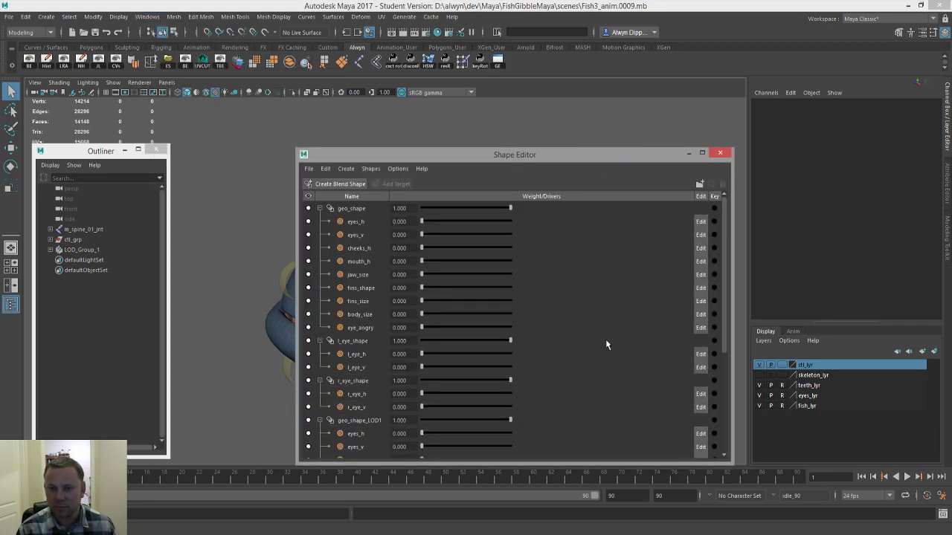
pyautogui.hotkey('alt', 'Tab')
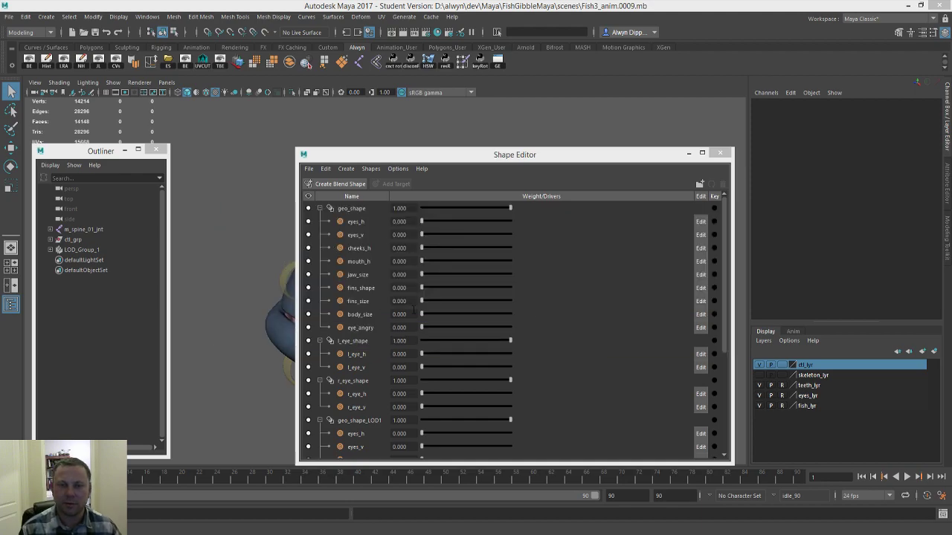
pyautogui.hotkey('alt', 'Tab')
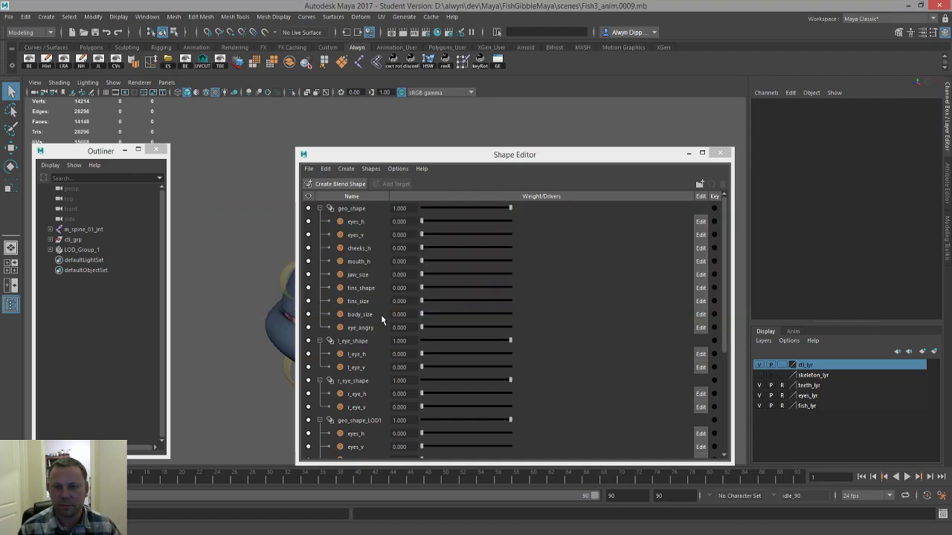
# - Collapse r_eye_shape_LOD1 and l_eye_shape_LOD1, and compare the body_size target names under geo_shape and geo_shape_LOD1
pyautogui.scroll(-4, 364, 360)
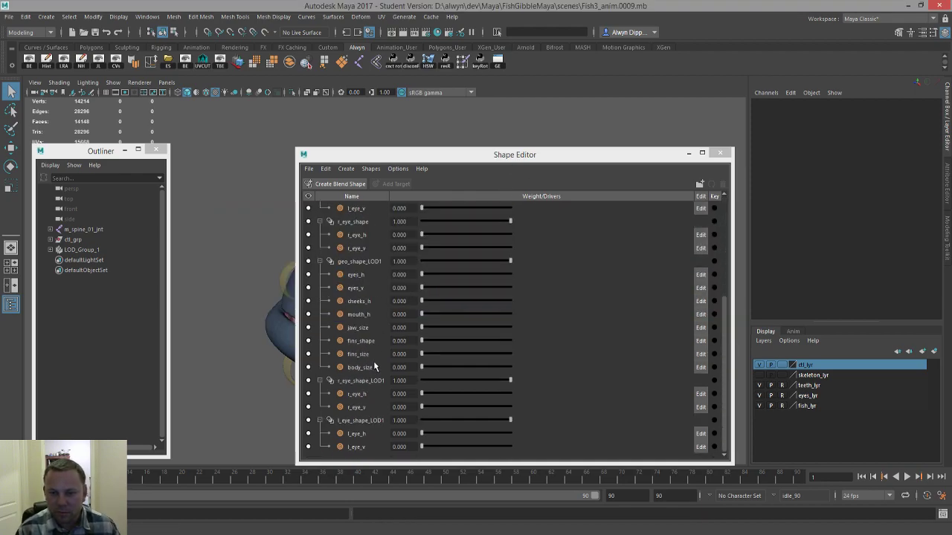
pyautogui.click(320, 381)
pyautogui.click(320, 420)
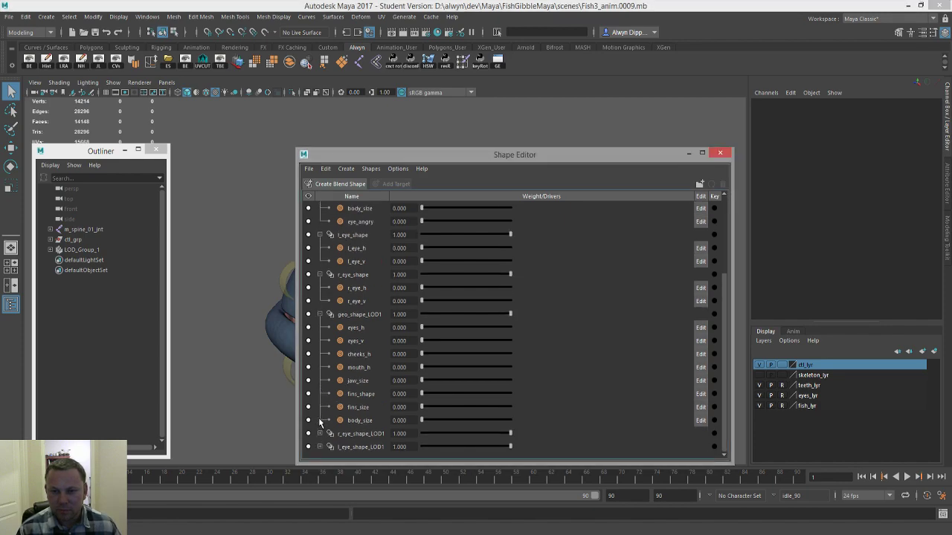
pyautogui.click(365, 420)
pyautogui.doubleClick(360, 421)
pyautogui.press('Home')
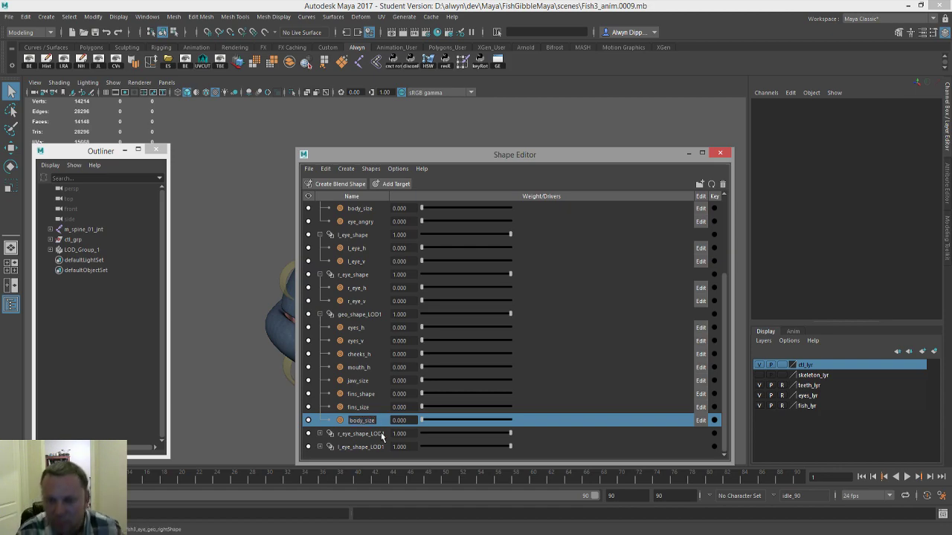
pyautogui.doubleClick(363, 210)
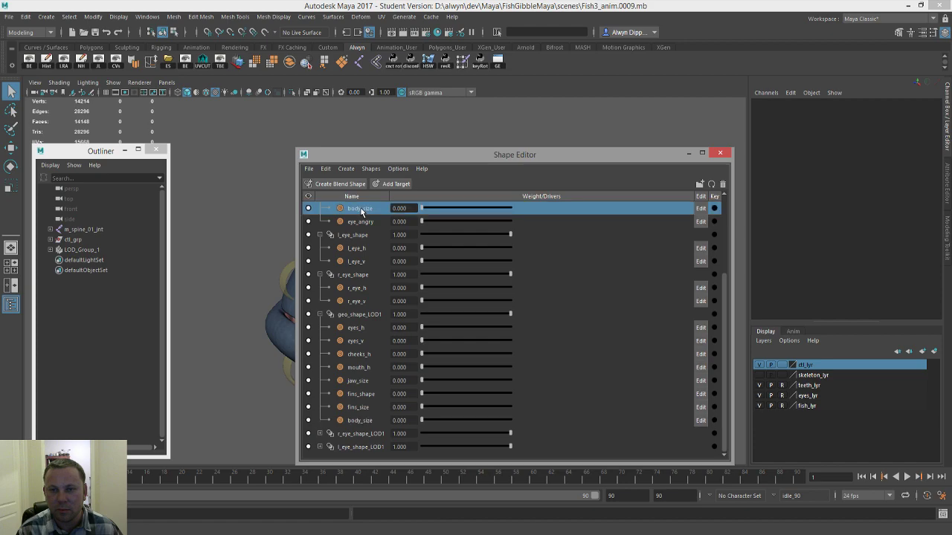
pyautogui.doubleClick(366, 422)
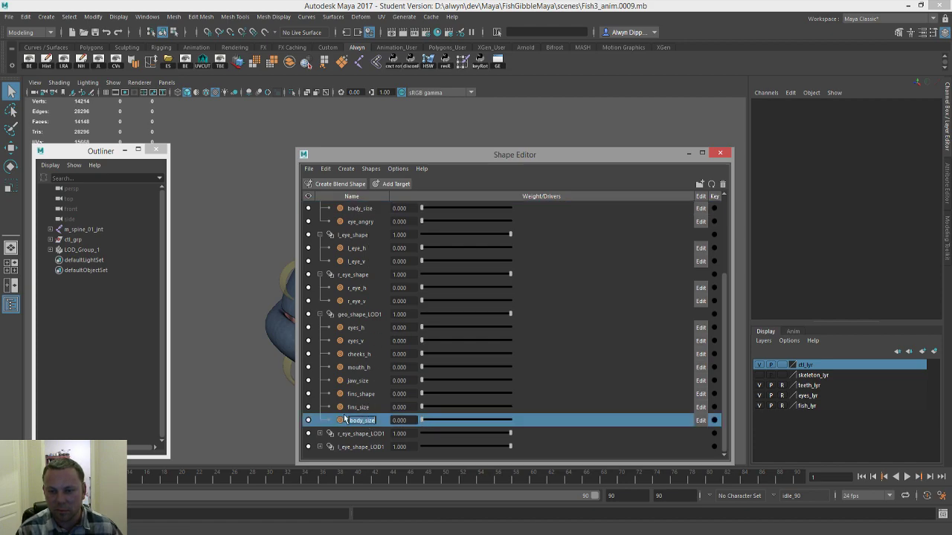
pyautogui.press('Return')
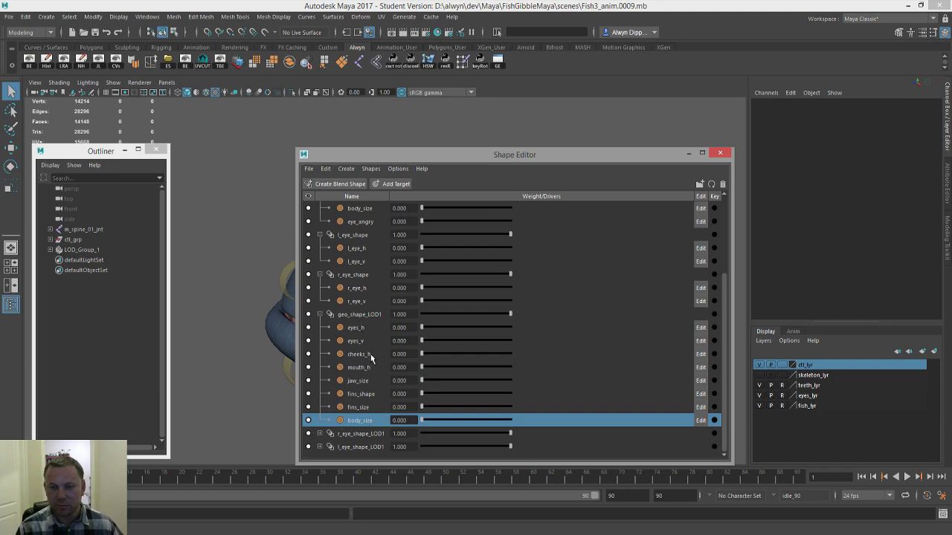
# - Delete the body_size target from geo_shape_LOD1 and move the Shape Editor clear of the fish
pyautogui.rightClick(357, 422)
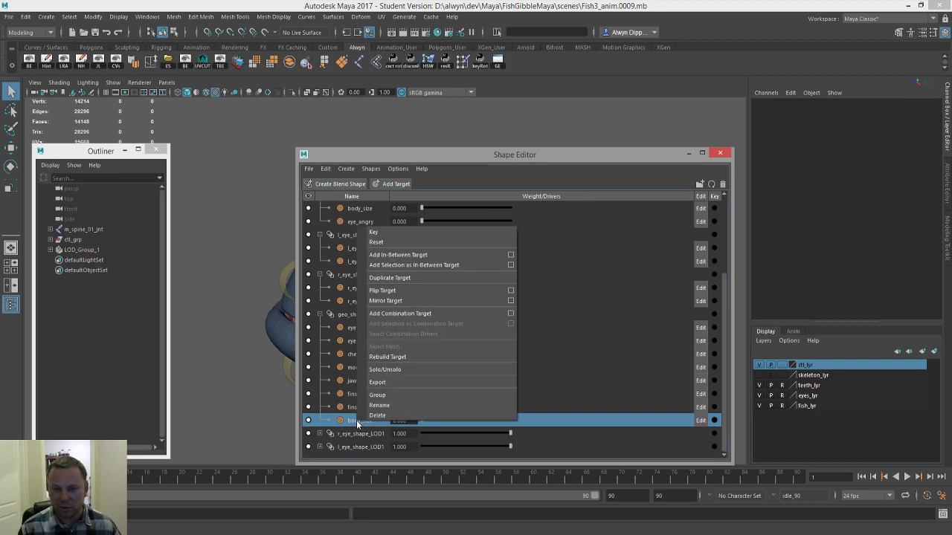
pyautogui.click(407, 409)
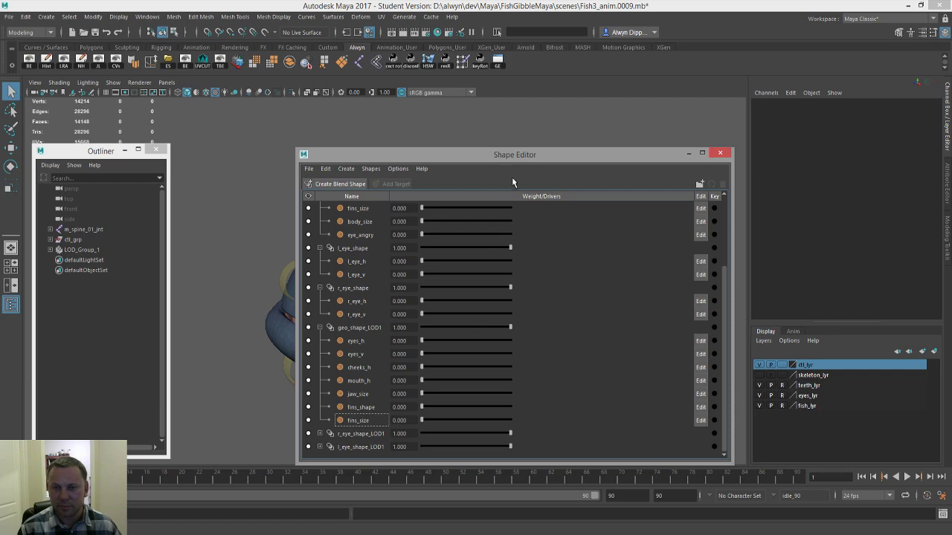
pyautogui.moveTo(734, 154); pyautogui.dragTo(702, 154)
pyautogui.moveTo(554, 148); pyautogui.dragTo(666, 250)
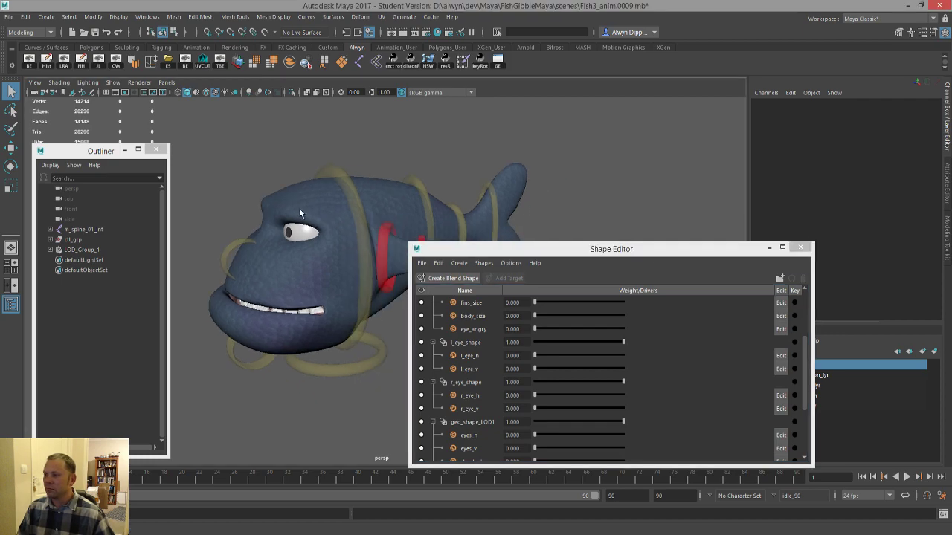
# - Ungroup the LOD group LOD_Group_1 into its separate LOD groups
pyautogui.click(138, 251)
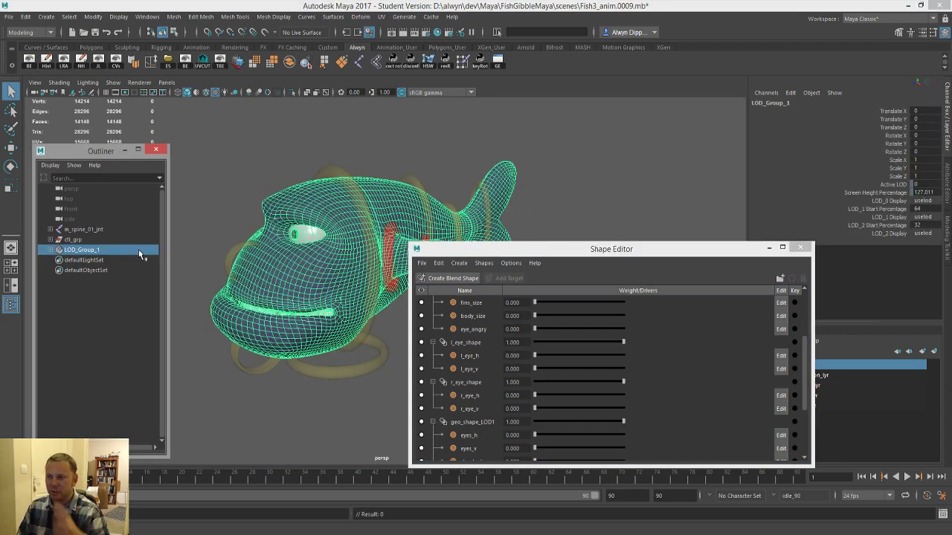
pyautogui.click(25, 16)
pyautogui.moveTo(81, 235)
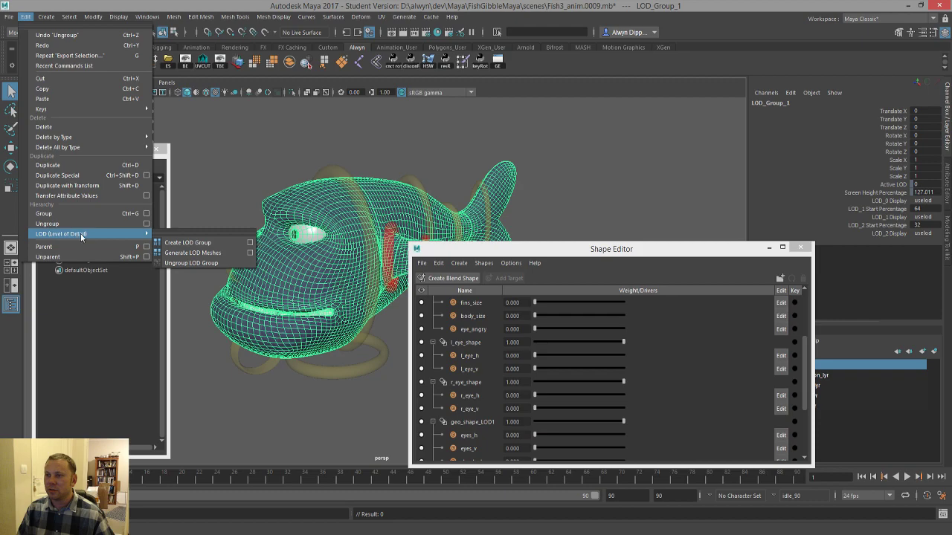
pyautogui.click(201, 262)
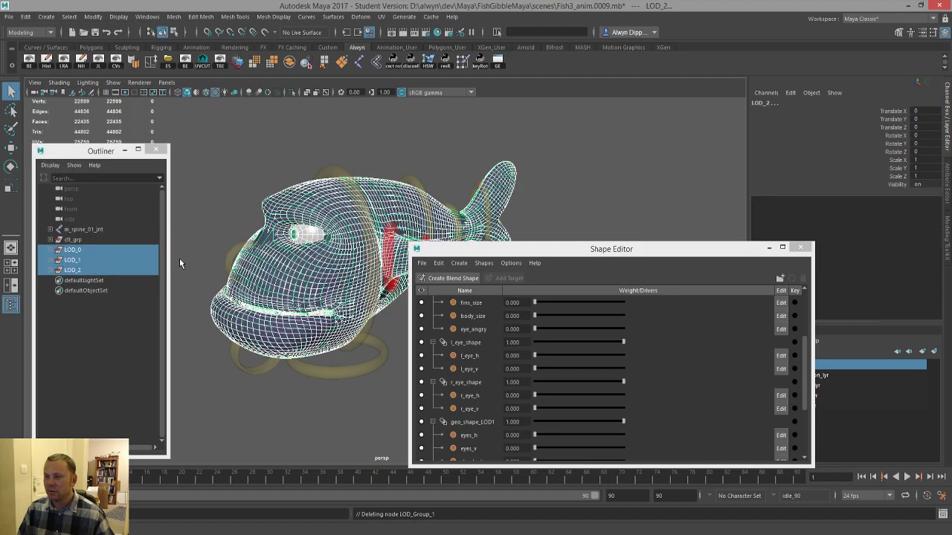
# - Expand LOD_0 and LOD_1, and duplicate the fish3_geo mesh under LOD_1
pyautogui.click(50, 250)
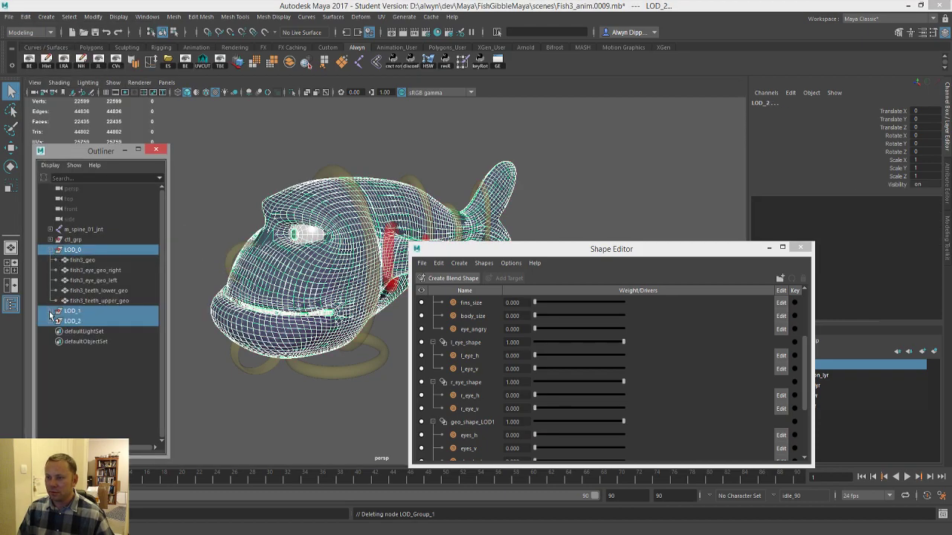
pyautogui.click(51, 311)
pyautogui.click(79, 416)
pyautogui.click(132, 320)
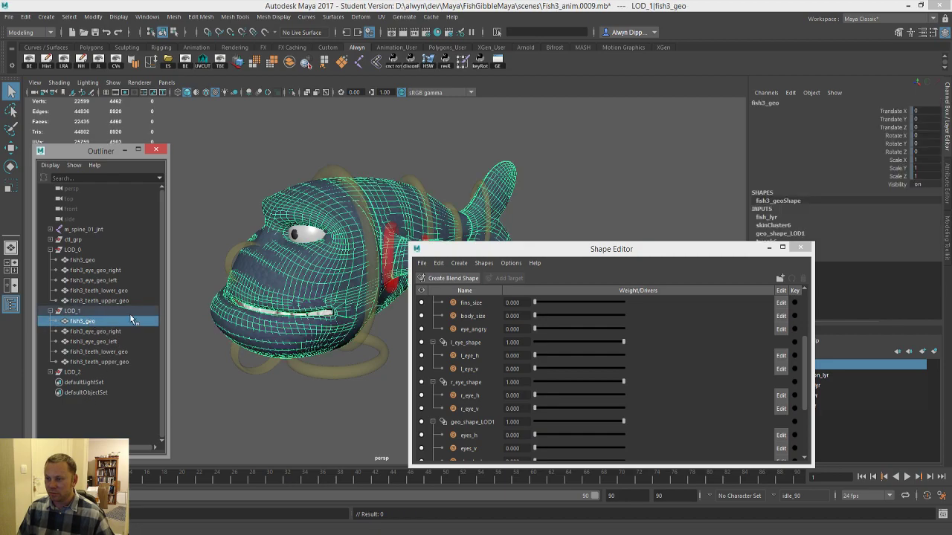
pyautogui.hotkey('ctrl', 'd')
pyautogui.moveTo(314, 302)
pyautogui.keyDown('alt'); pyautogui.mouseDown()
pyautogui.moveTo(320, 324)
pyautogui.moveTo(299, 318)
pyautogui.moveTo(321, 303)
pyautogui.mouseUp(); pyautogui.keyUp('alt')
pyautogui.scroll(3, 298, 317)
pyautogui.scroll(-1, 301, 311)
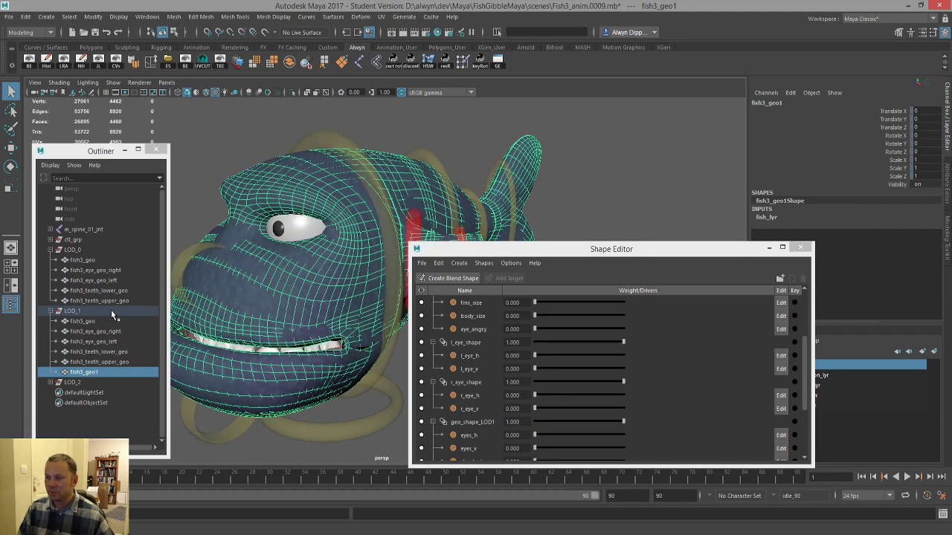
# - Copy the body_size target name from geo_shape and rename the duplicated LOD_1 fish mesh to body_size
pyautogui.keyDown('ctrl'); pyautogui.click(83, 260); pyautogui.keyUp('ctrl')
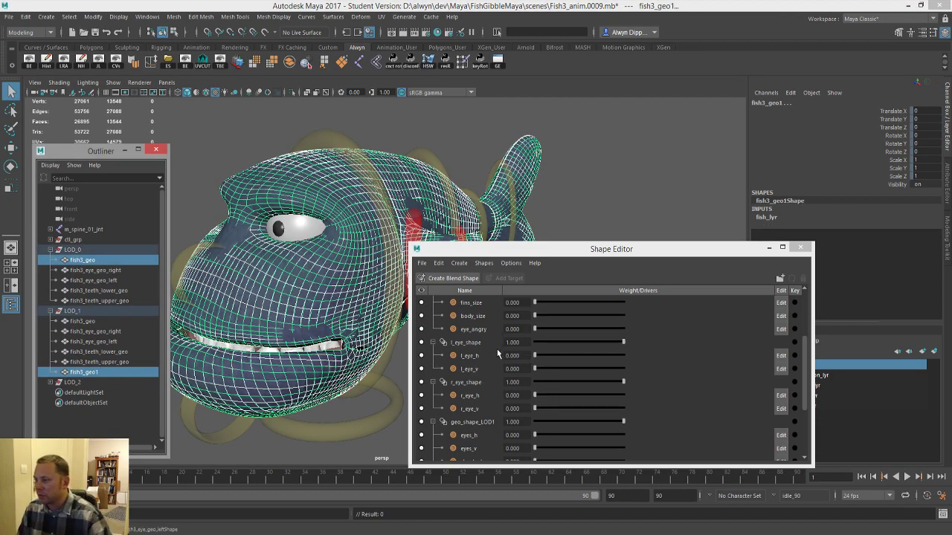
pyautogui.scroll(-3, 497, 345)
pyautogui.scroll(3, 481, 405)
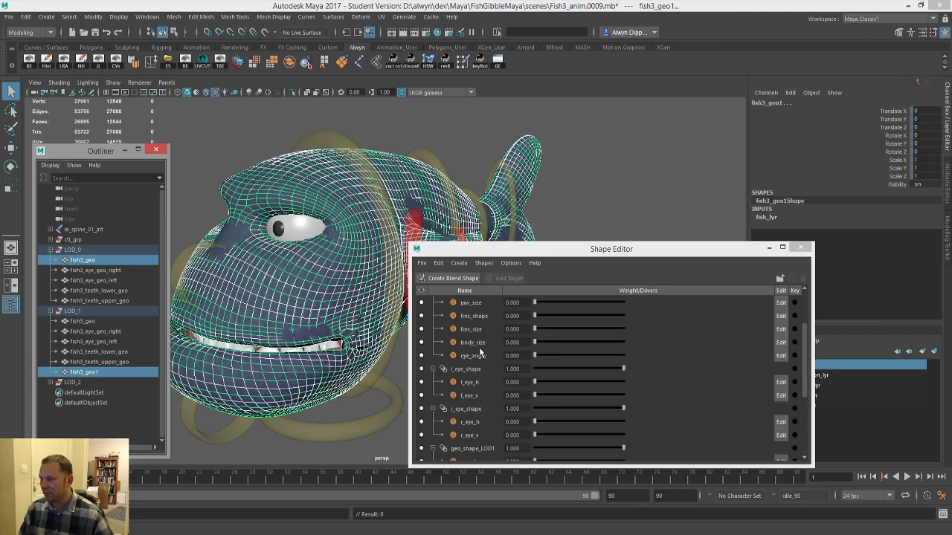
pyautogui.doubleClick(476, 343)
pyautogui.hotkey('ctrl', 'c')
pyautogui.doubleClick(88, 372)
pyautogui.hotkey('ctrl', 'v')
pyautogui.press('Return')
# - Transfer attributes from LOD_0's fish3_geo to the body_size mesh
pyautogui.keyDown('ctrl'); pyautogui.click(95, 262); pyautogui.keyUp('ctrl')
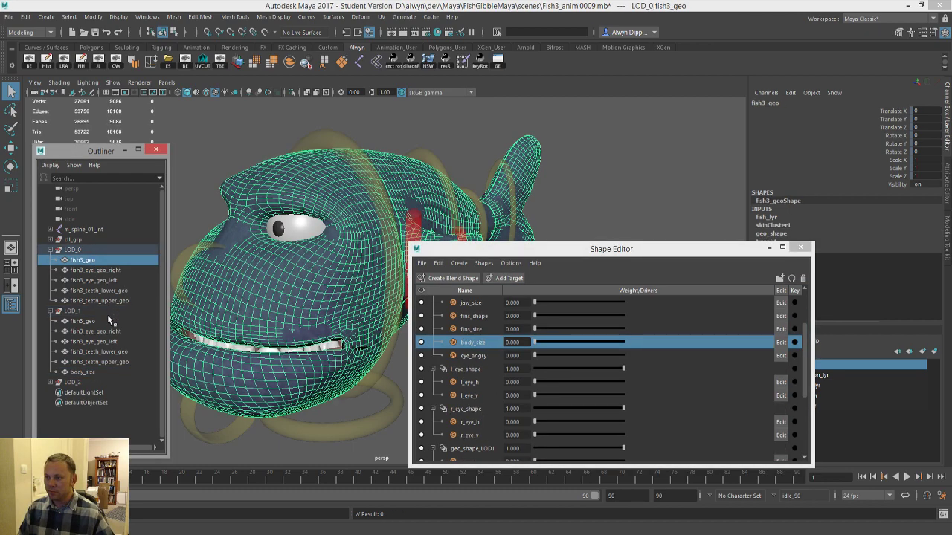
pyautogui.keyDown('ctrl'); pyautogui.click(103, 370); pyautogui.keyUp('ctrl')
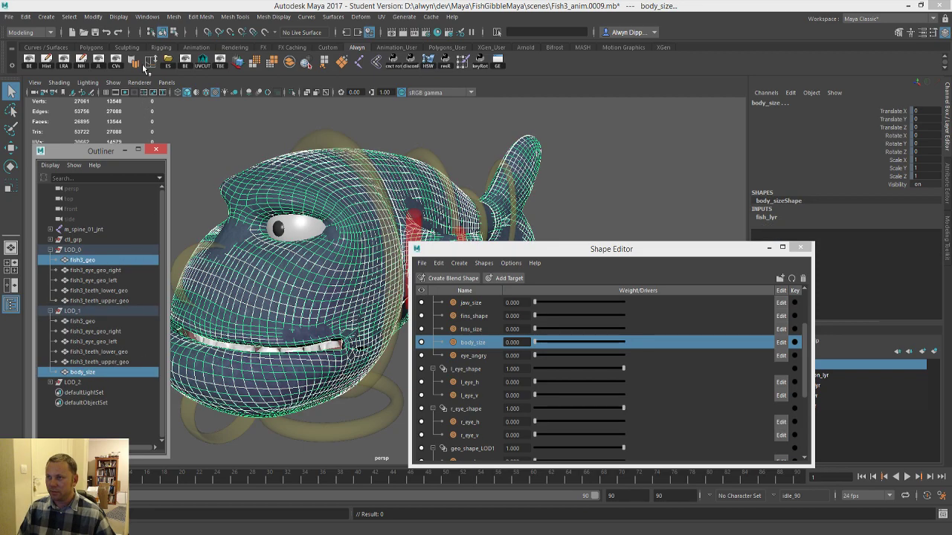
pyautogui.click(173, 16)
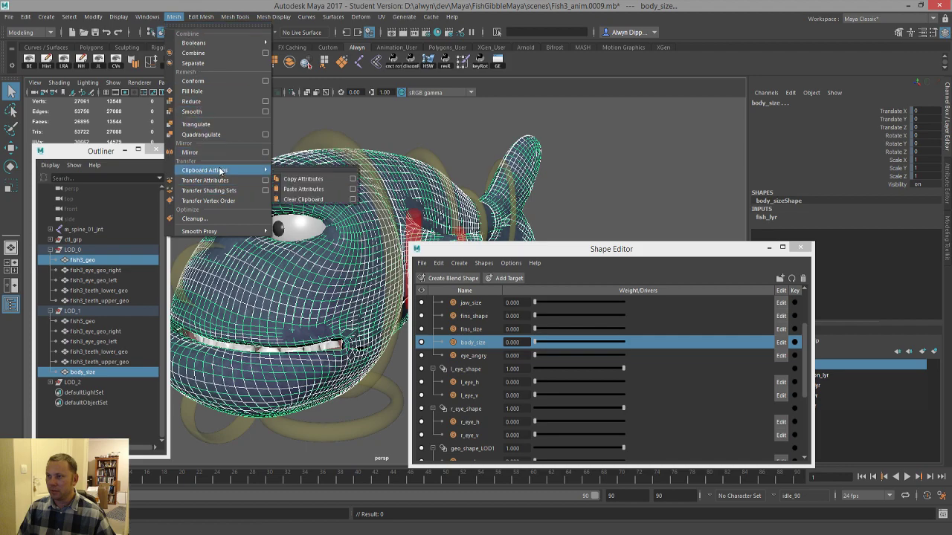
pyautogui.click(205, 180)
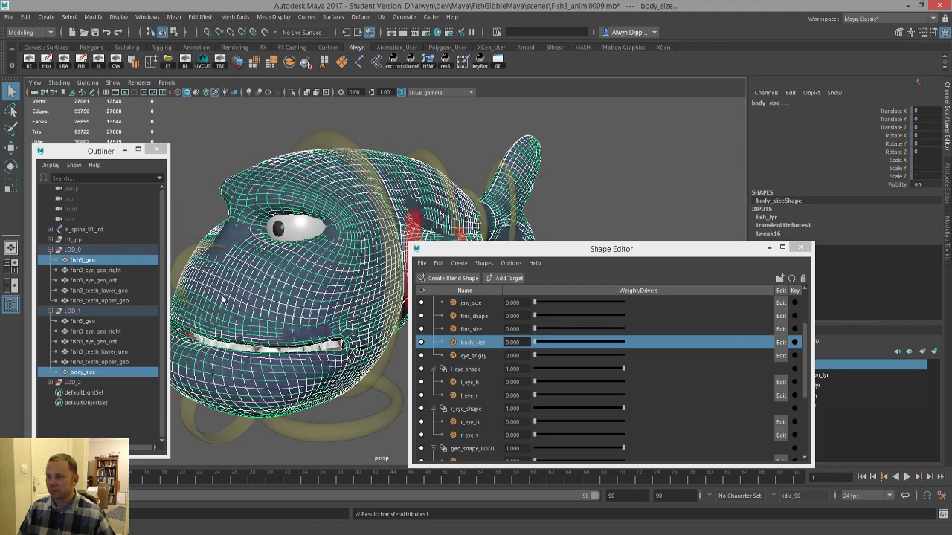
# - Delete the construction history of the body_size mesh and locate geo_shape_LOD1 in the Shape Editor
pyautogui.click(104, 373)
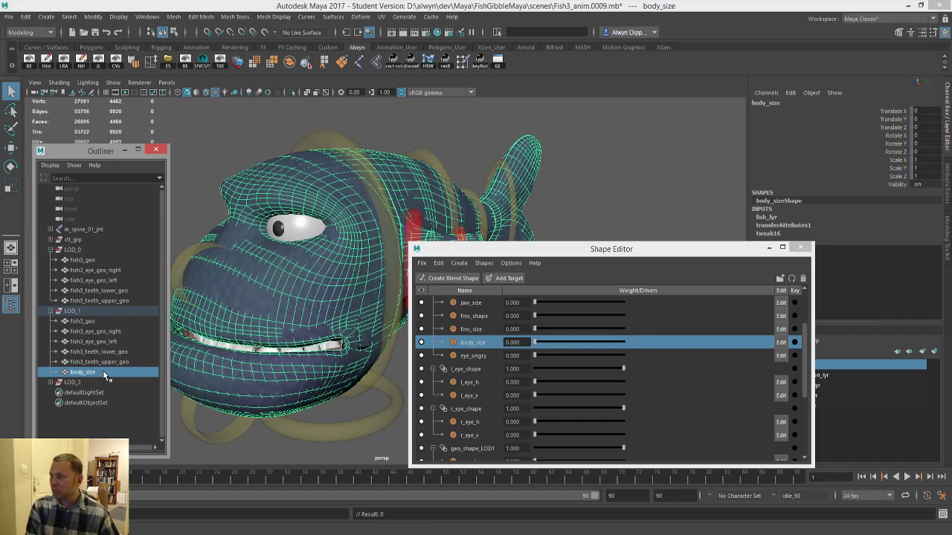
pyautogui.hotkey('alt', 'shift', 'd')
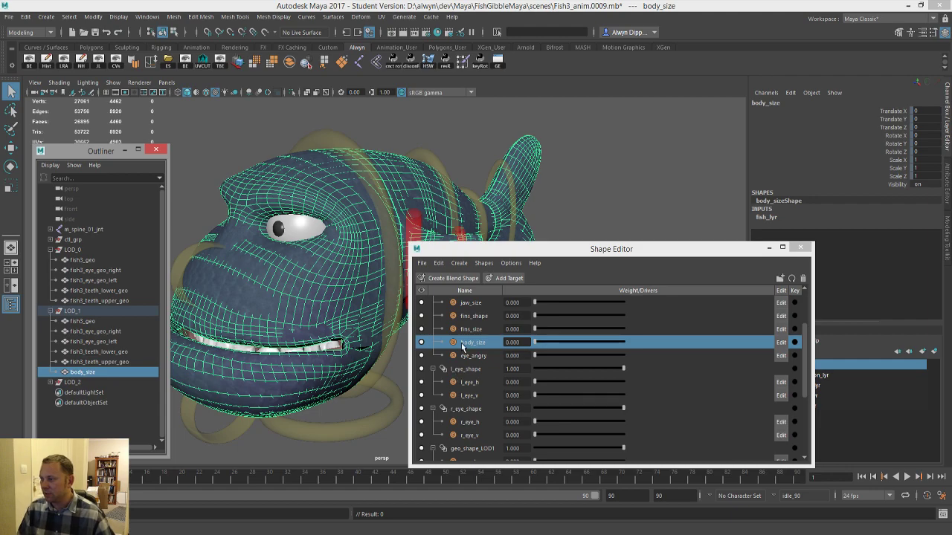
pyautogui.scroll(-3, 470, 350)
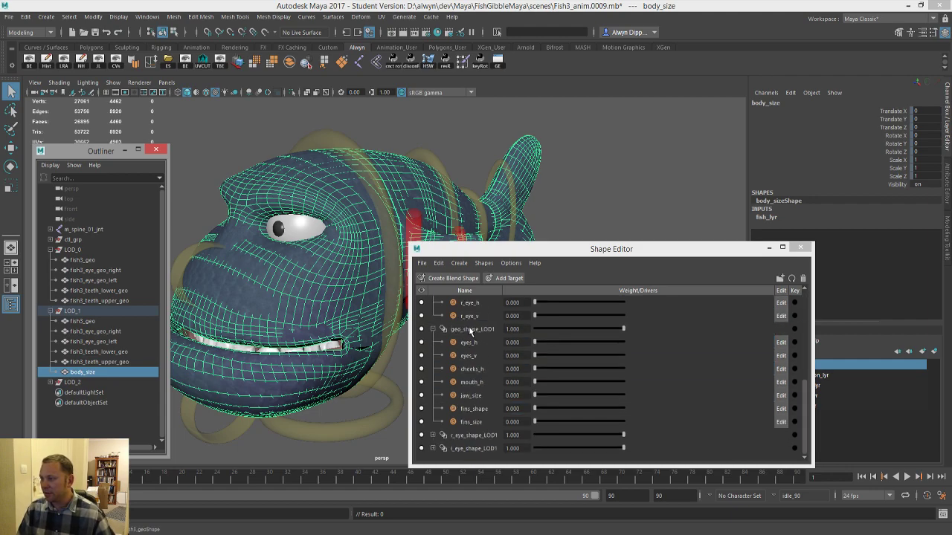
# - Add the body_size mesh as a geo_shape_LOD1 target named body_size, and delete the duplicate mesh
pyautogui.rightClick(480, 331)
pyautogui.click(518, 345)
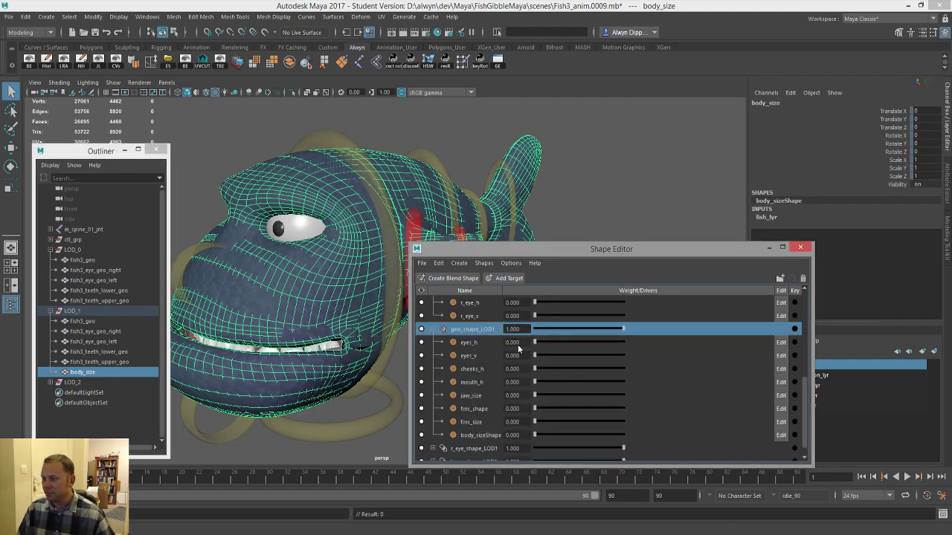
pyautogui.doubleClick(480, 435)
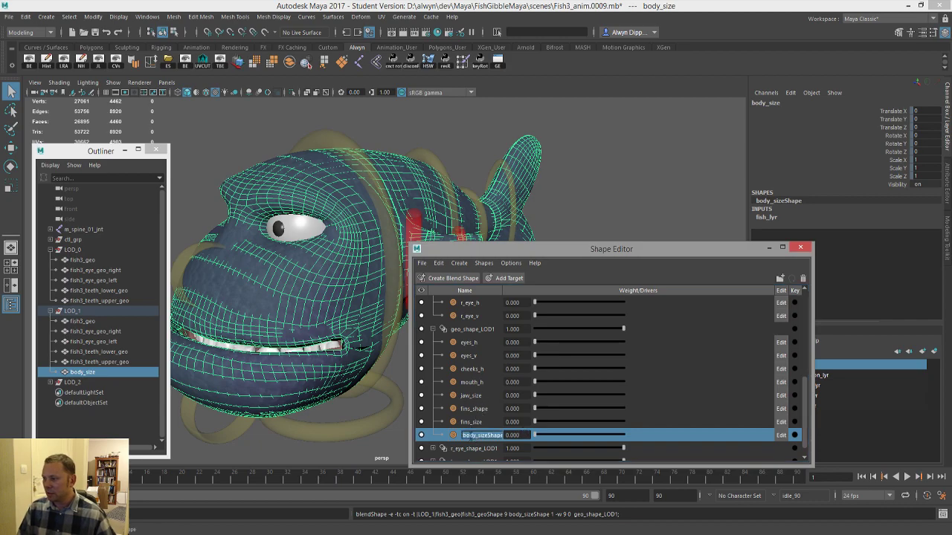
pyautogui.press('Return')
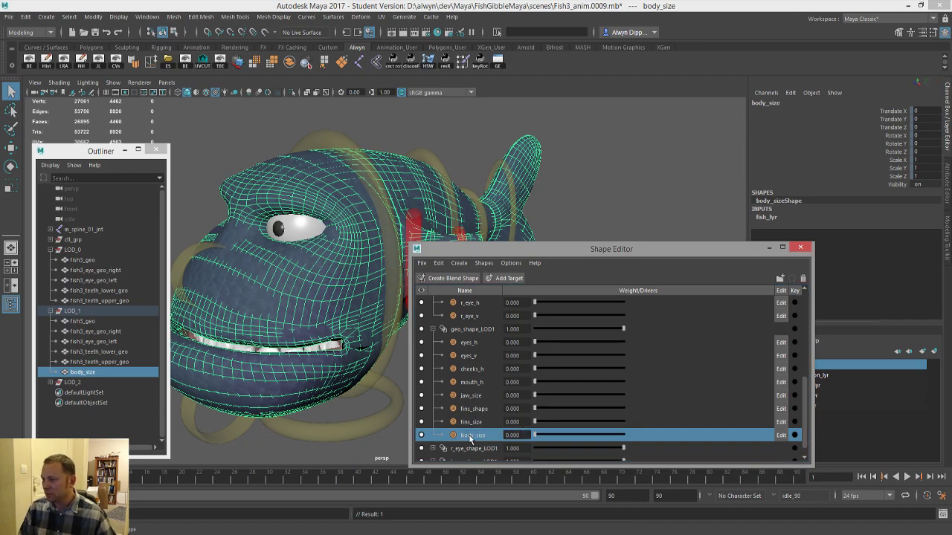
pyautogui.click(101, 364)
pyautogui.click(103, 371)
pyautogui.press('Delete')
# - Set the body_size weight of geo_shape to 1 and duplicate LOD_1's fish3_geo mesh
pyautogui.click(100, 322)
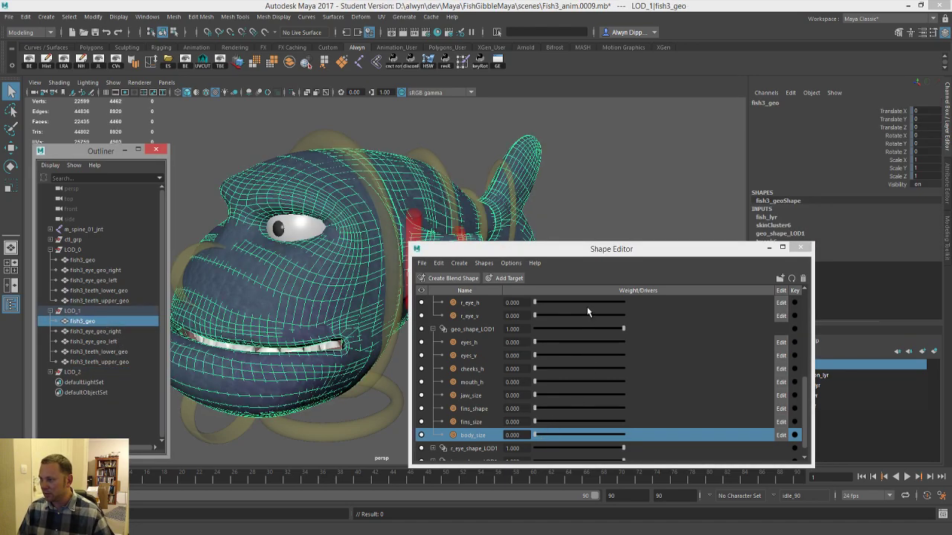
pyautogui.scroll(3, 597, 362)
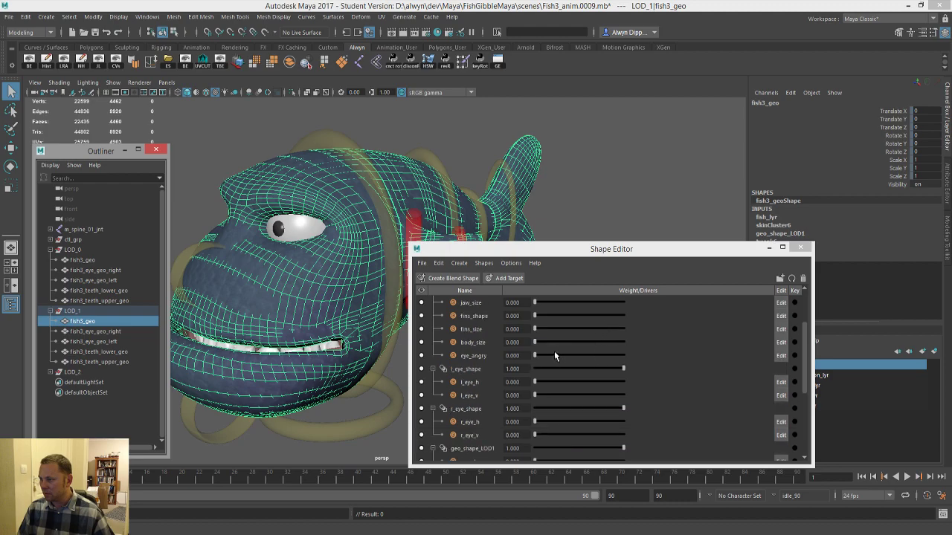
pyautogui.moveTo(554, 343); pyautogui.dragTo(650, 340)
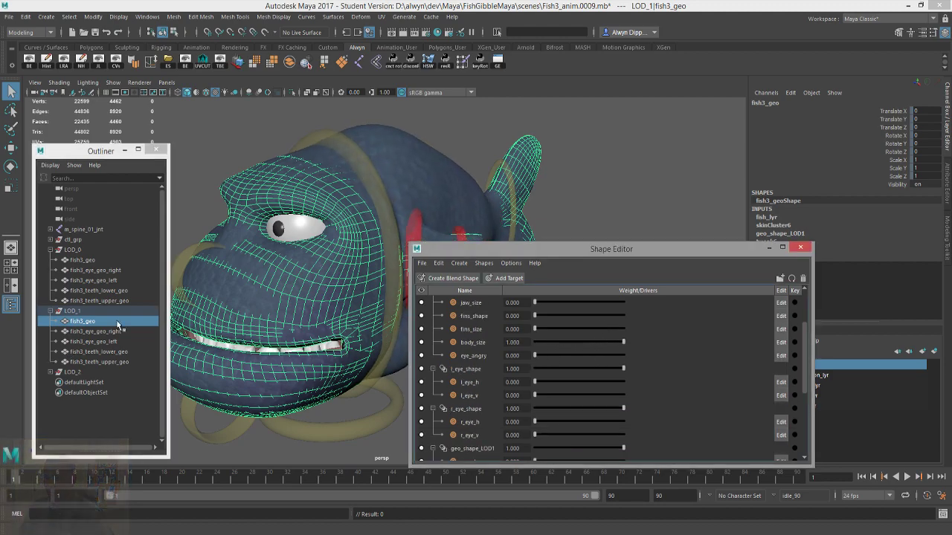
pyautogui.hotkey('ctrl', 'd')
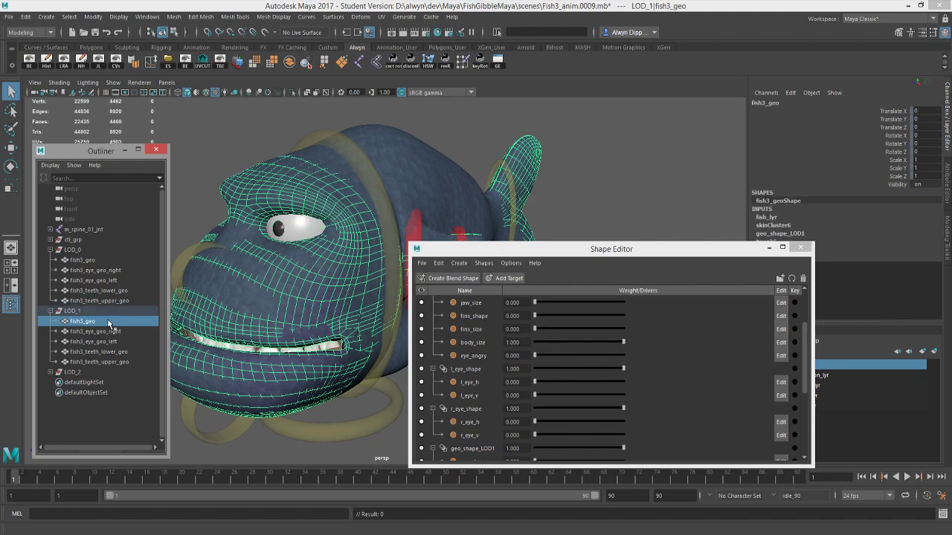
# - Delete the body_size target from geo_shape_LOD1
pyautogui.scroll(-3, 433, 420)
pyautogui.click(488, 423)
pyautogui.rightClick(469, 422)
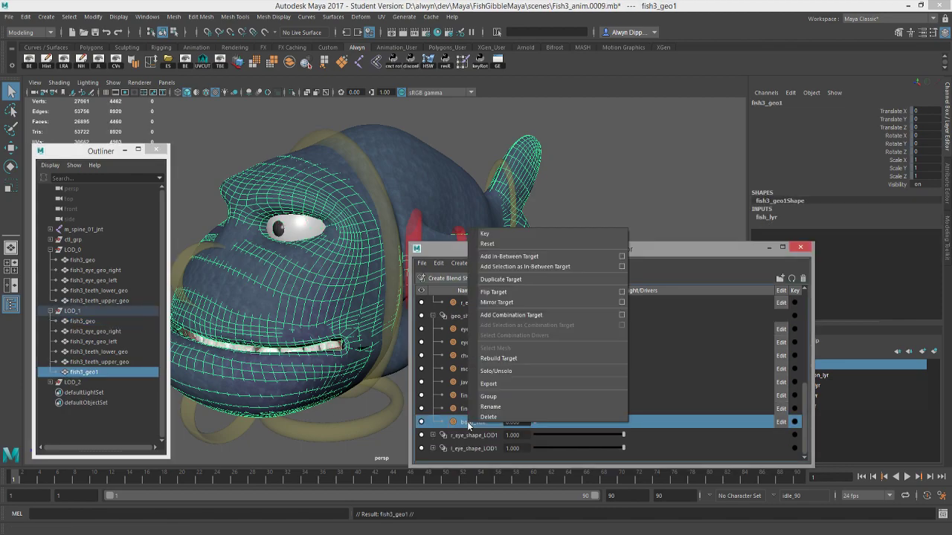
pyautogui.click(505, 418)
# - Rename the duplicated LOD_1 fish mesh to body_size, matching the geo_shape target name
pyautogui.scroll(3, 473, 368)
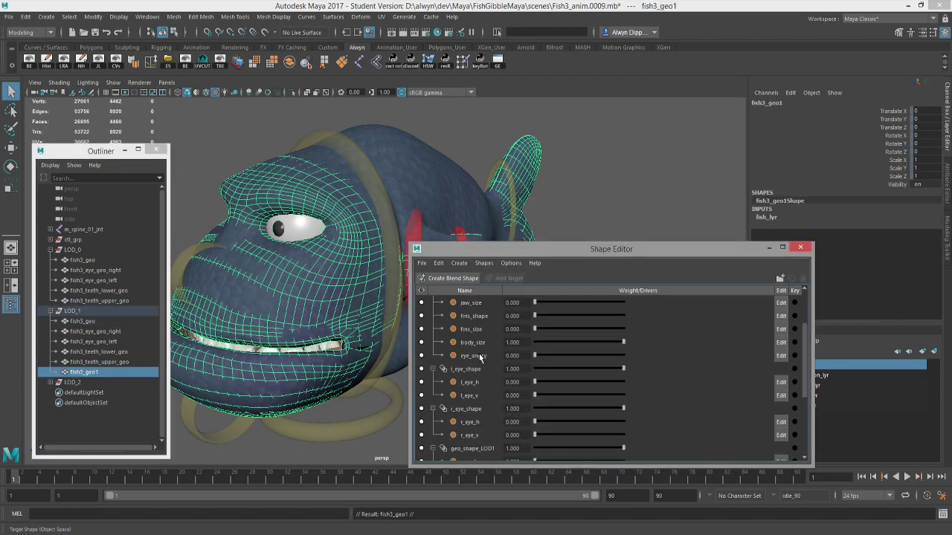
pyautogui.click(479, 342)
pyautogui.doubleClick(116, 372)
pyautogui.write('body_size')
pyautogui.press('Return')
# - Transfer attributes from LOD_0's fish3_geo to the body_size mesh and delete the body_size mesh's construction history
pyautogui.click(82, 261)
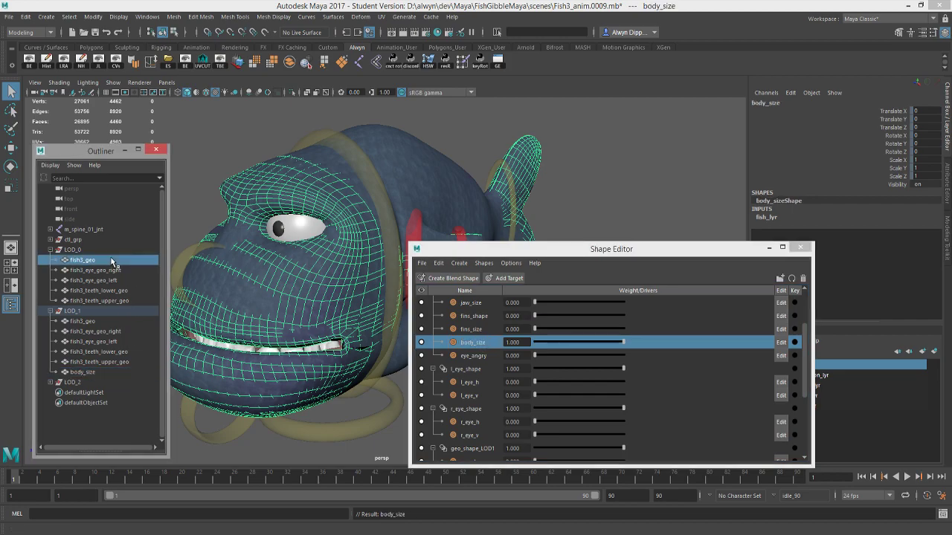
pyautogui.keyDown('ctrl'); pyautogui.click(109, 373); pyautogui.keyUp('ctrl')
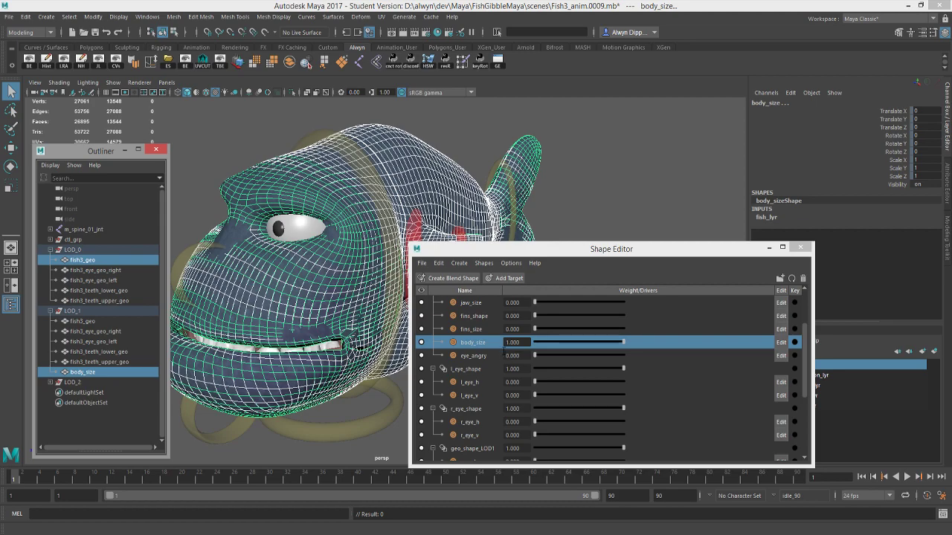
pyautogui.click(174, 16)
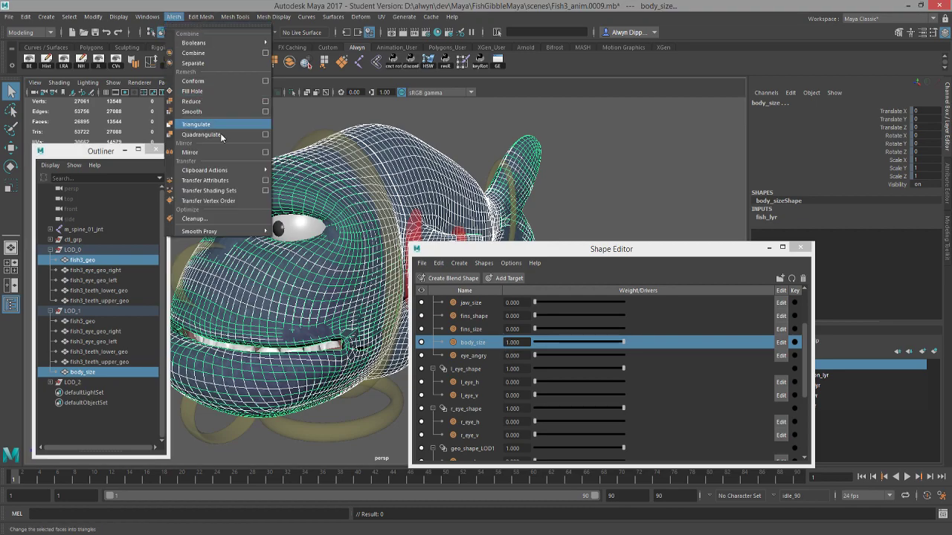
pyautogui.click(227, 181)
pyautogui.click(93, 374)
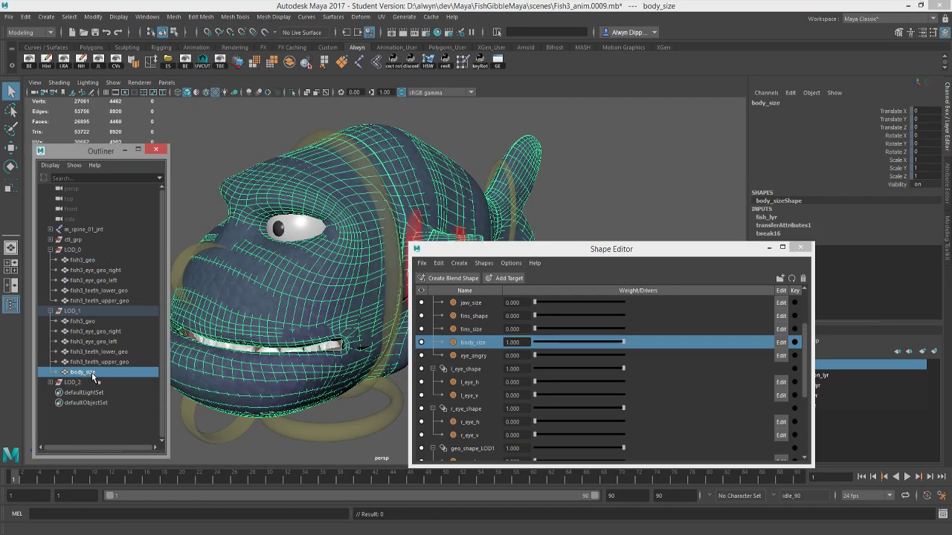
pyautogui.hotkey('alt', 'shift', 'd')
# - Add the body_size mesh as a target of geo_shape_LOD1 and delete the mesh from LOD_1
pyautogui.scroll(-3, 489, 401)
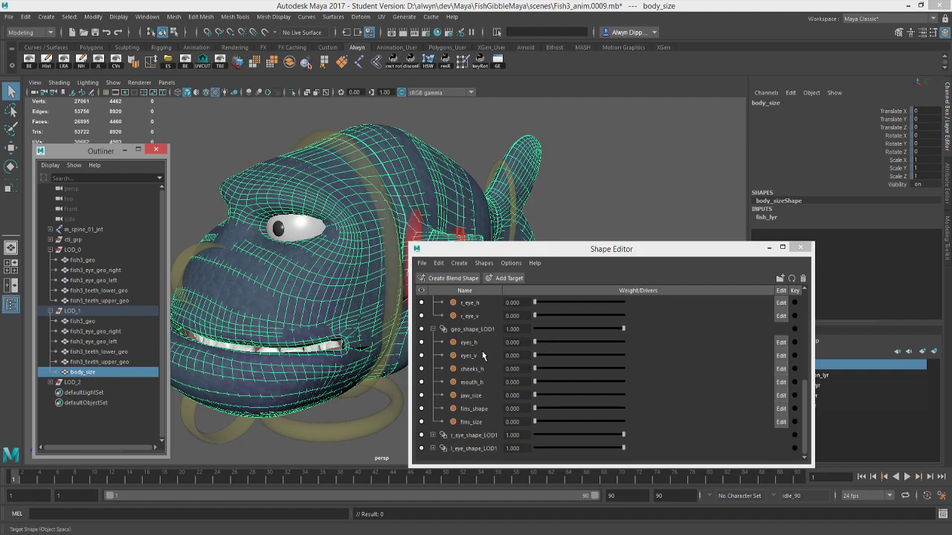
pyautogui.rightClick(477, 329)
pyautogui.click(504, 345)
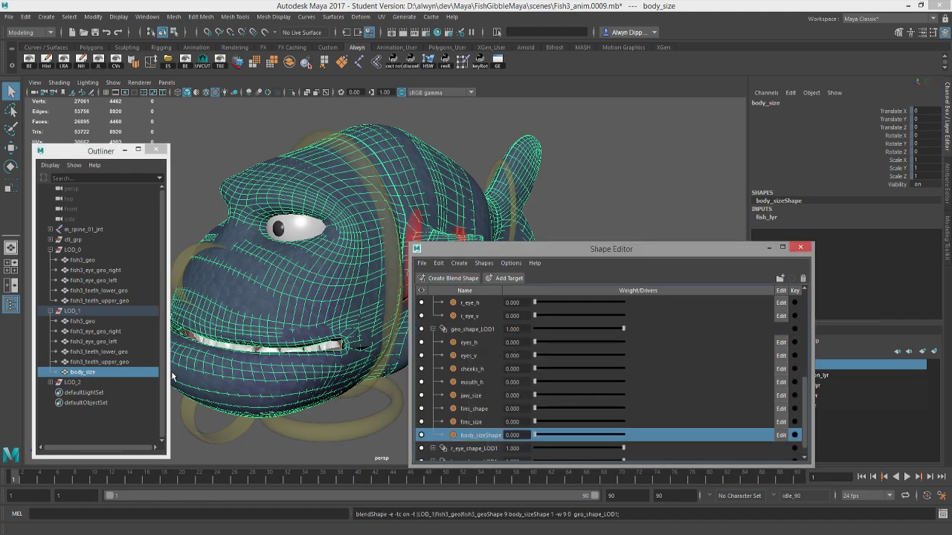
pyautogui.click(119, 361)
pyautogui.click(118, 371)
pyautogui.press('Delete')
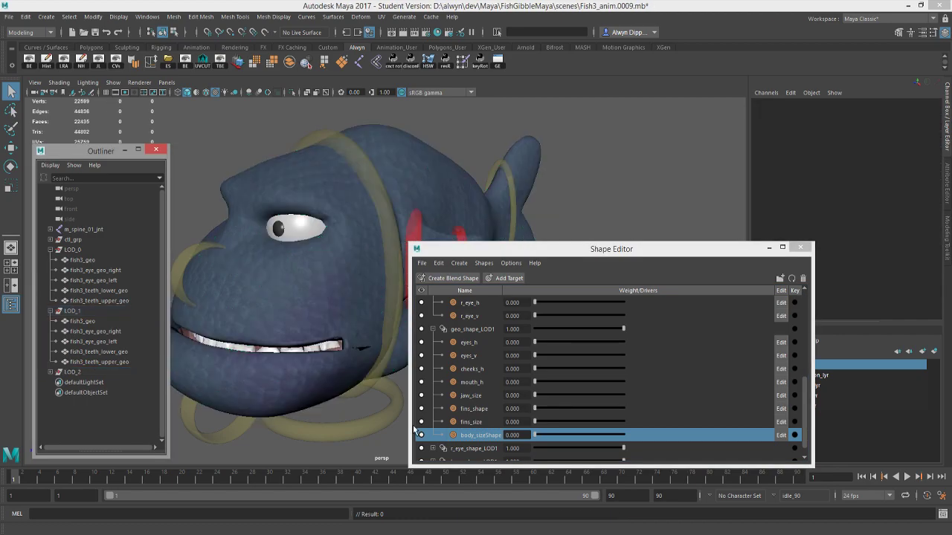
# - Rename the new geo_shape_LOD1 target to body_size and return geo_shape's body_size weight to 0
pyautogui.doubleClick(482, 435)
pyautogui.press('Right')
pyautogui.press('BackSpace')
pyautogui.press('BackSpace')
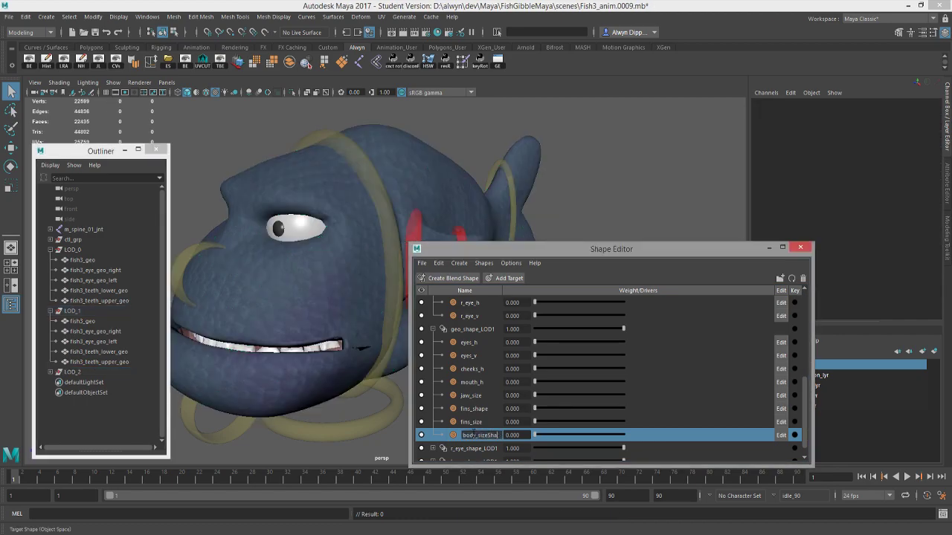
pyautogui.press('BackSpace')
pyautogui.press('Return')
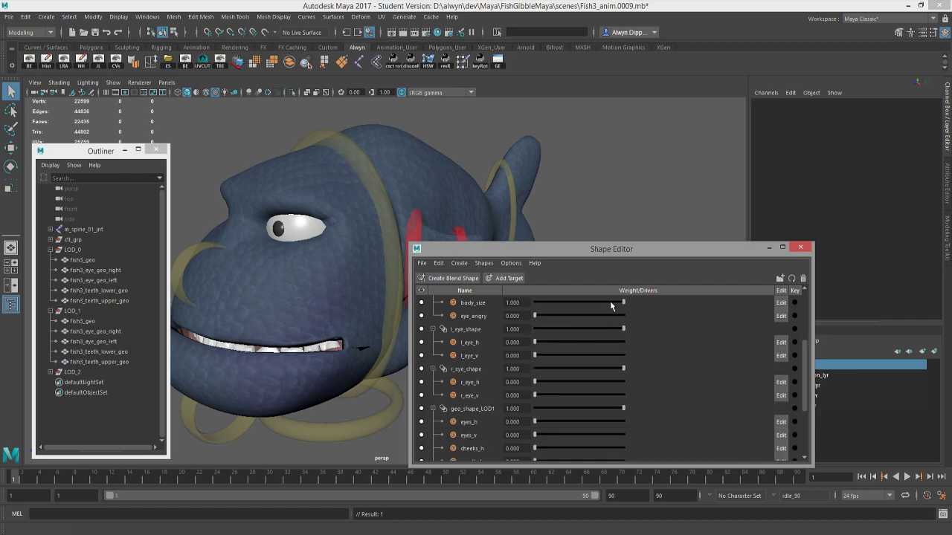
pyautogui.scroll(2, 610, 300)
pyautogui.scroll(-2, 563, 401)
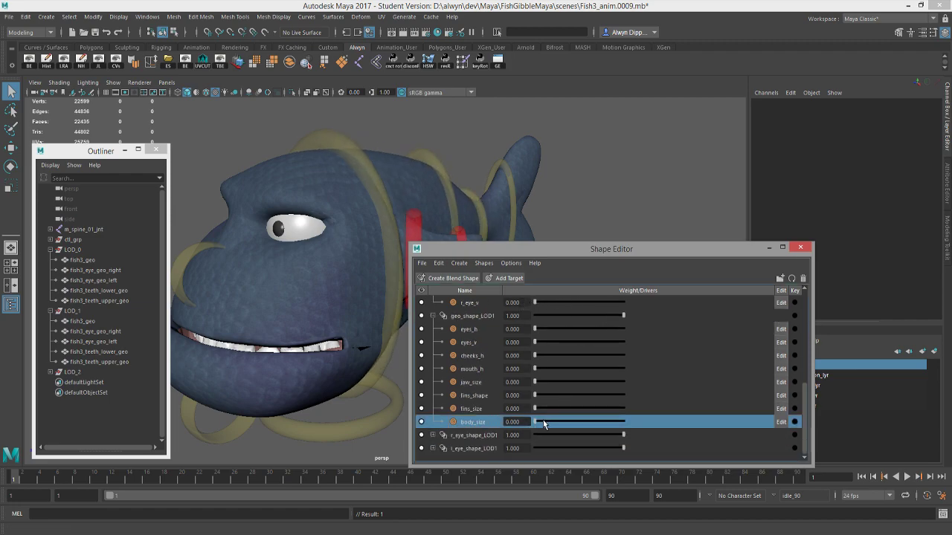
# - Test the body_size target's weight on LOD_1's fish3_geo mesh, return it to 0, and close the Shape Editor
pyautogui.click(103, 322)
pyautogui.scroll(-5, 302, 320)
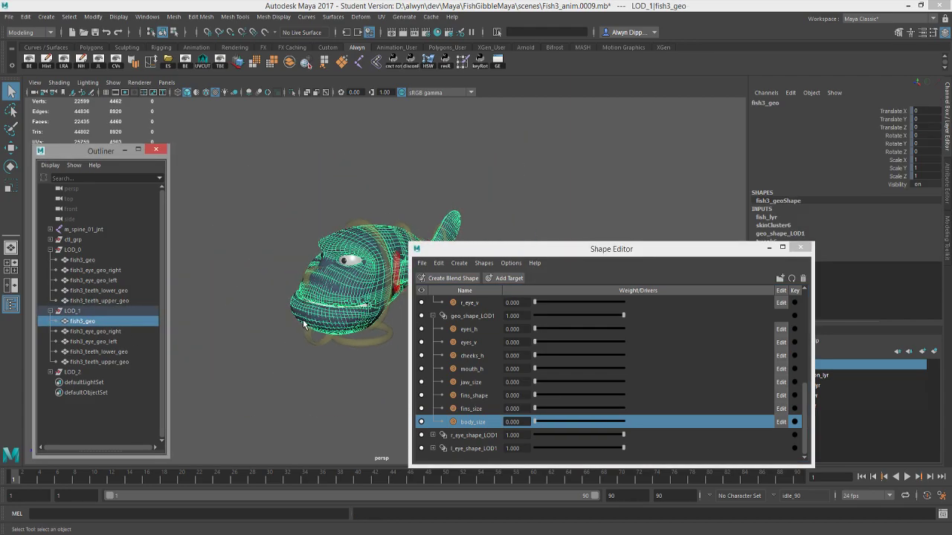
pyautogui.press('f')
pyautogui.moveTo(535, 422); pyautogui.dragTo(513, 422)
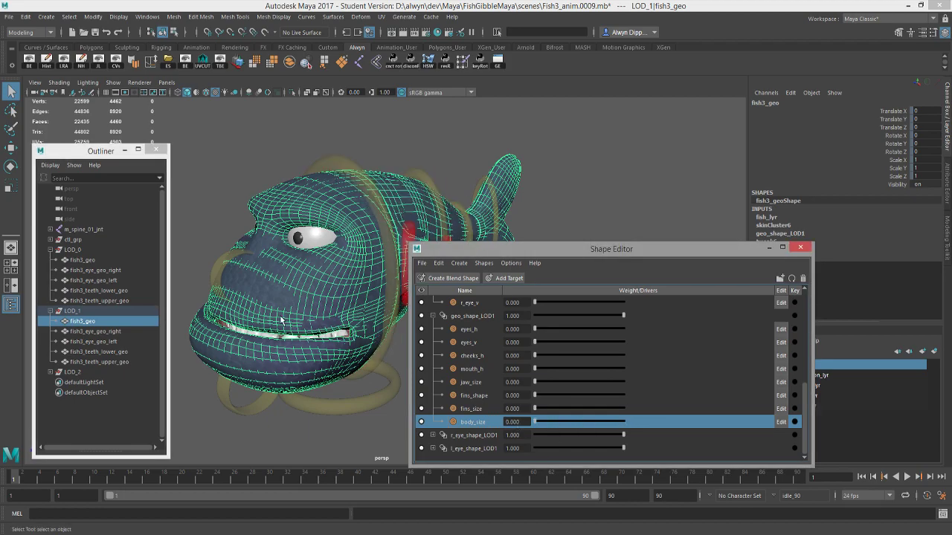
pyautogui.keyDown('alt'); pyautogui.moveTo(281, 320); pyautogui.dragTo(328, 327); pyautogui.keyUp('alt')
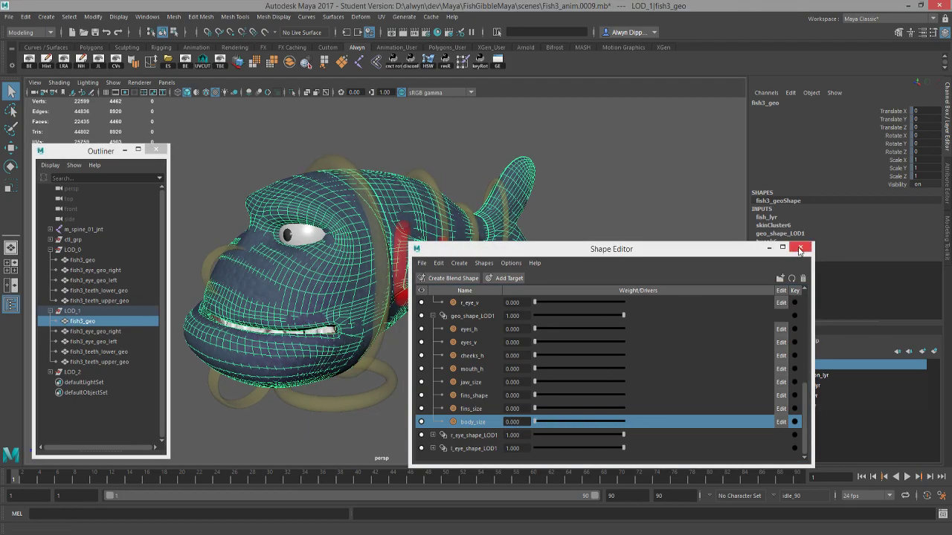
pyautogui.click(799, 250)
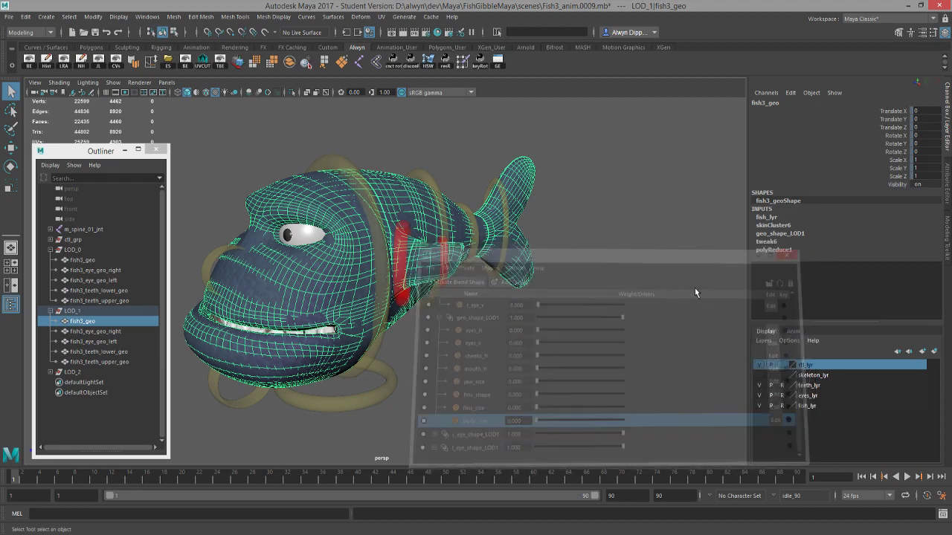
pyautogui.click(290, 273)
# - Collapse the LOD groups and combine LOD_0, LOD_1 and LOD_2 into one level-of-detail group
pyautogui.click(50, 250)
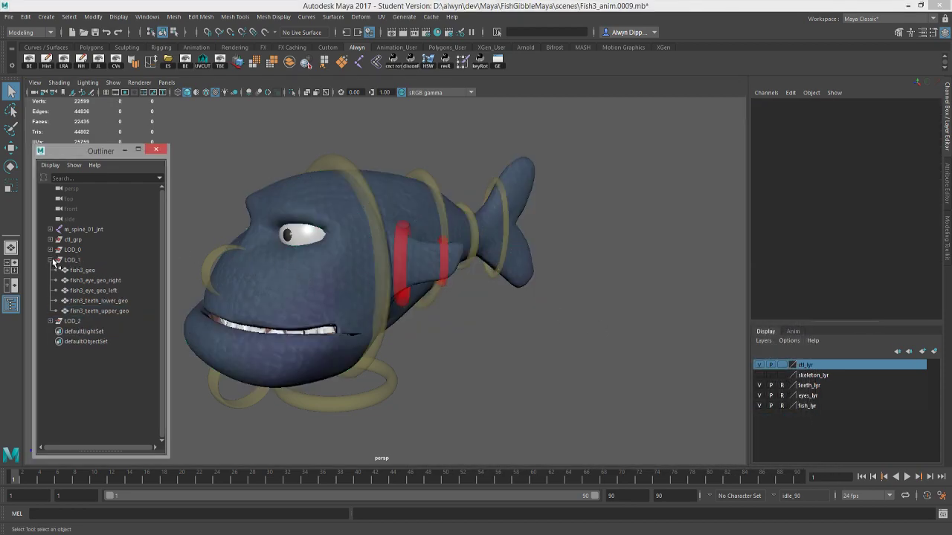
pyautogui.click(50, 260)
pyautogui.click(67, 254)
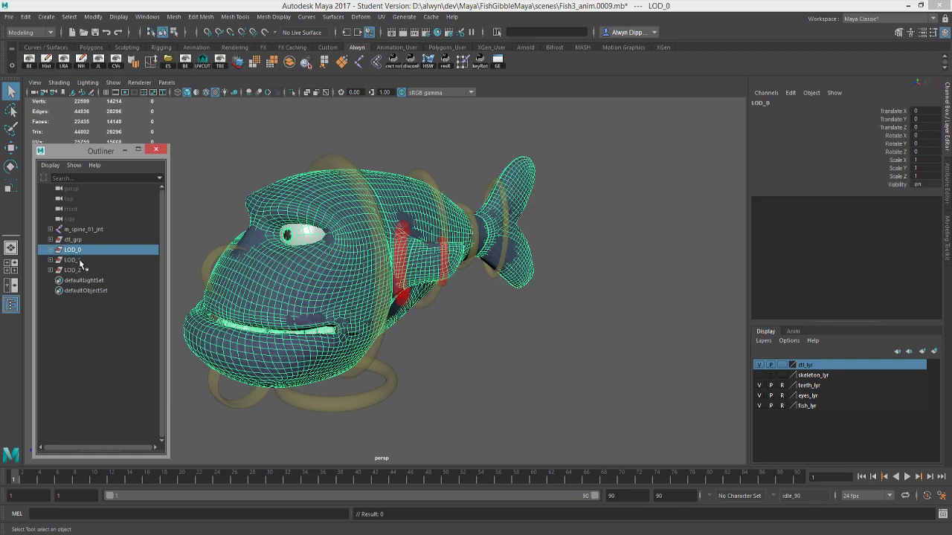
pyautogui.keyDown('shift'); pyautogui.click(78, 260); pyautogui.keyUp('shift')
pyautogui.keyDown('shift'); pyautogui.click(84, 271); pyautogui.keyUp('shift')
pyautogui.click(25, 17)
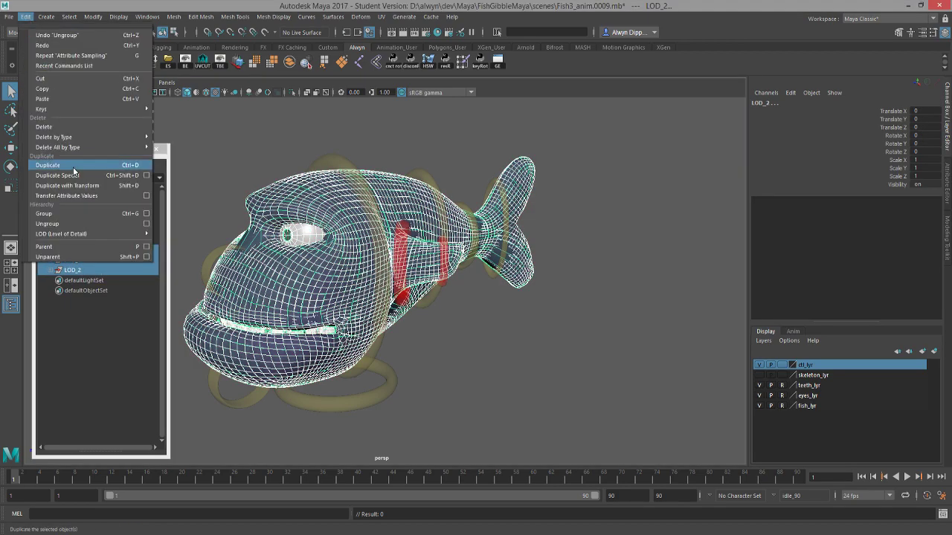
pyautogui.moveTo(74, 235)
pyautogui.click(209, 244)
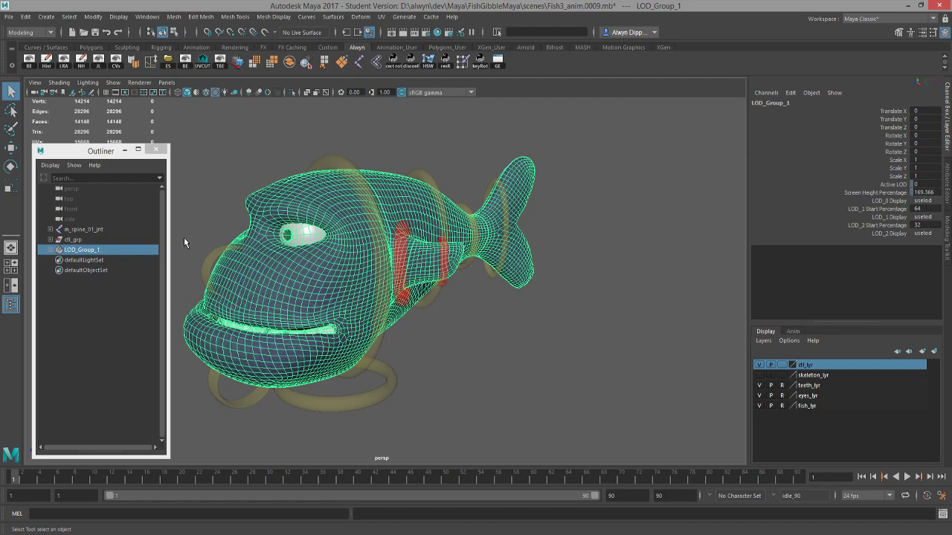
# - Clear the selection and save the scene
pyautogui.click(211, 229)
pyautogui.hotkey('ctrl', 's')
pyautogui.click(450, 278)
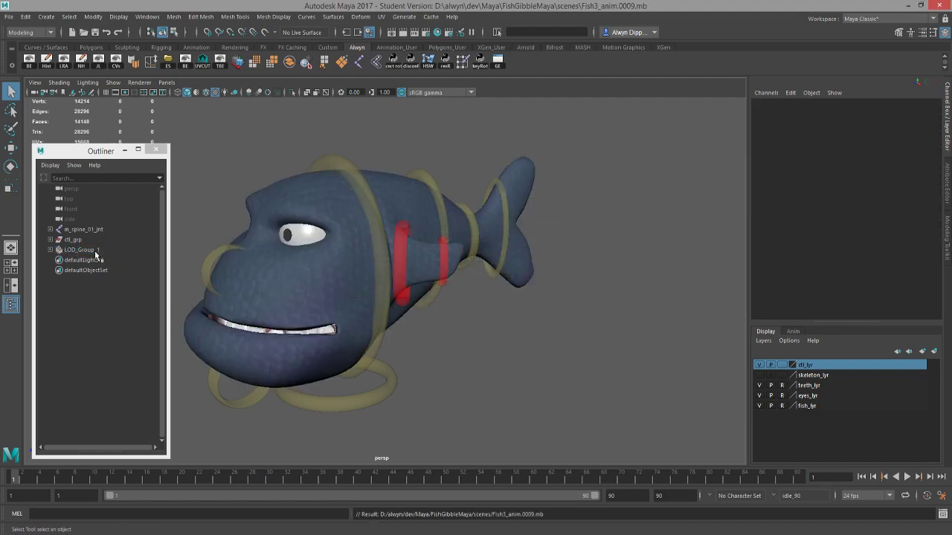
# - Export m_spine_01_jnt and LOD_Group_1 as FBX, overwriting fish3_skm.fbx, and dismiss the export warnings
pyautogui.click(93, 251)
pyautogui.keyDown('ctrl'); pyautogui.click(104, 230); pyautogui.keyUp('ctrl')
pyautogui.click(168, 61)
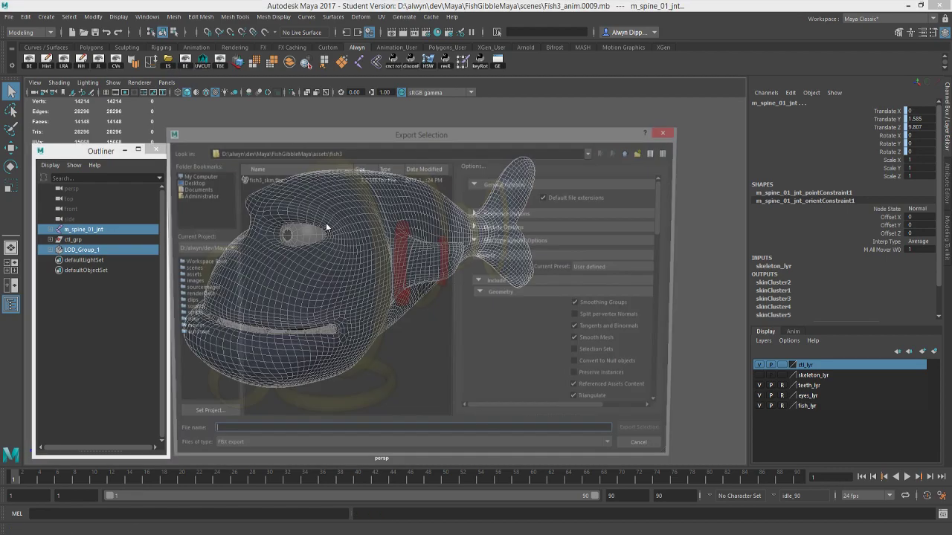
pyautogui.doubleClick(269, 181)
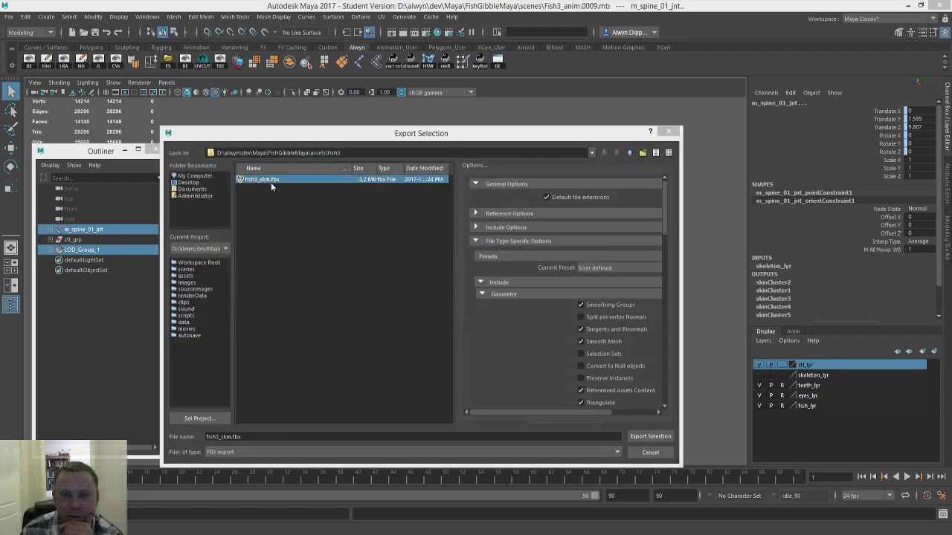
pyautogui.click(408, 316)
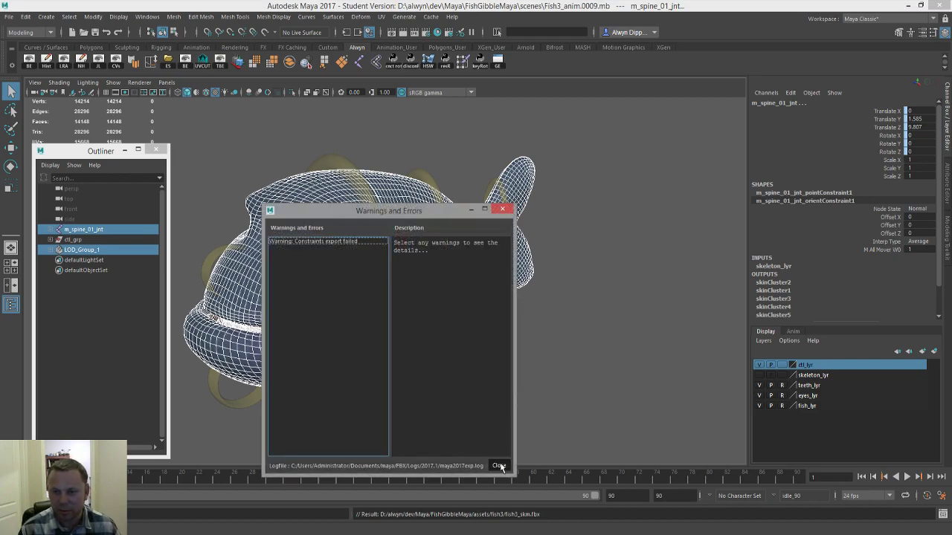
pyautogui.click(502, 521)
# - Switch to Unreal Editor to reimport fish3_skm.fbx, close the message log, and select the fish3_skm skeletal mesh
pyautogui.hotkey('alt', 'Tab')
pyautogui.hotkey('alt', 'Tab')
pyautogui.hotkey('alt', 'shift', 'Tab')
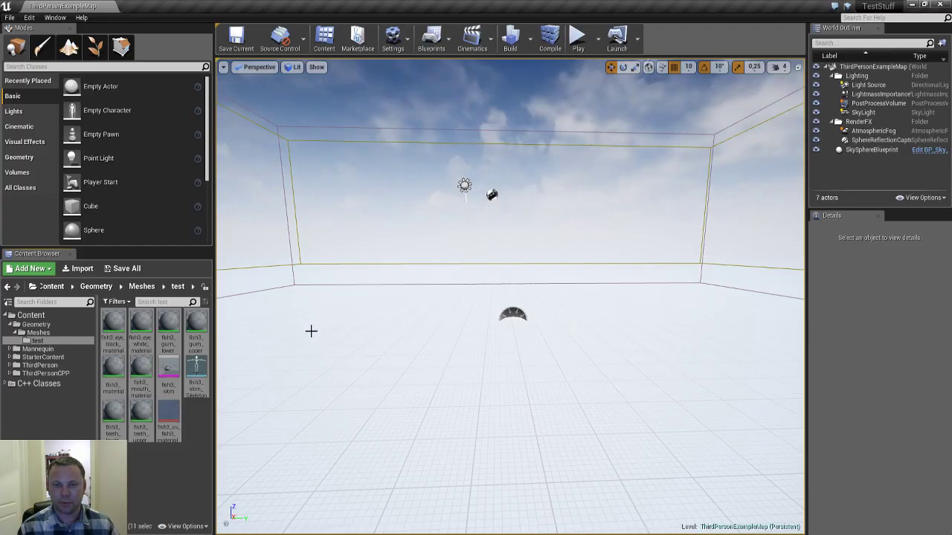
pyautogui.hotkey('alt', 'Tab')
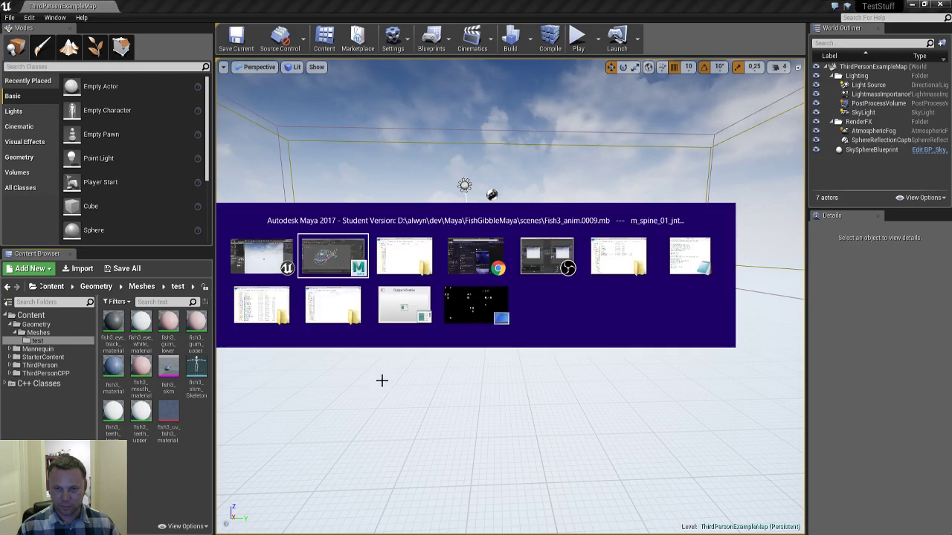
pyautogui.click(462, 226)
pyautogui.moveTo(413, 228); pyautogui.dragTo(457, 250)
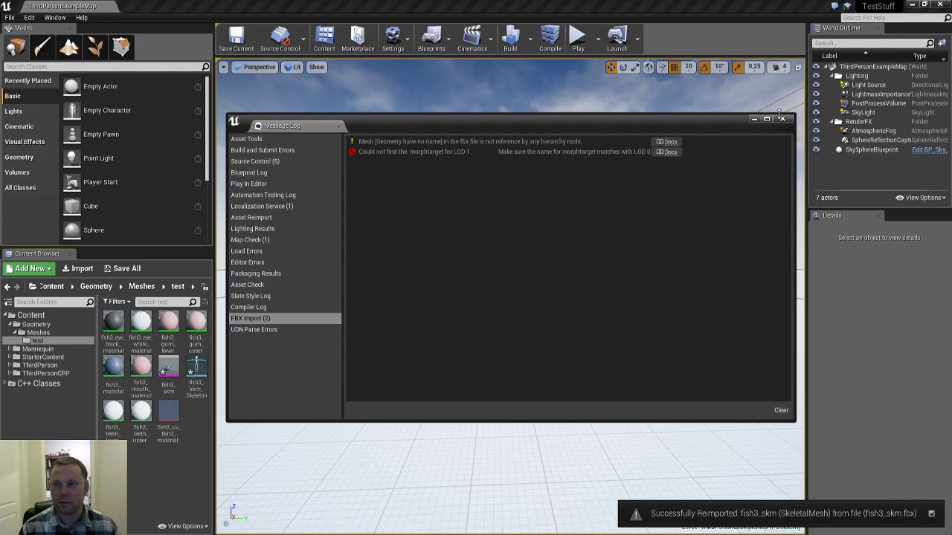
pyautogui.click(781, 118)
pyautogui.click(168, 370)
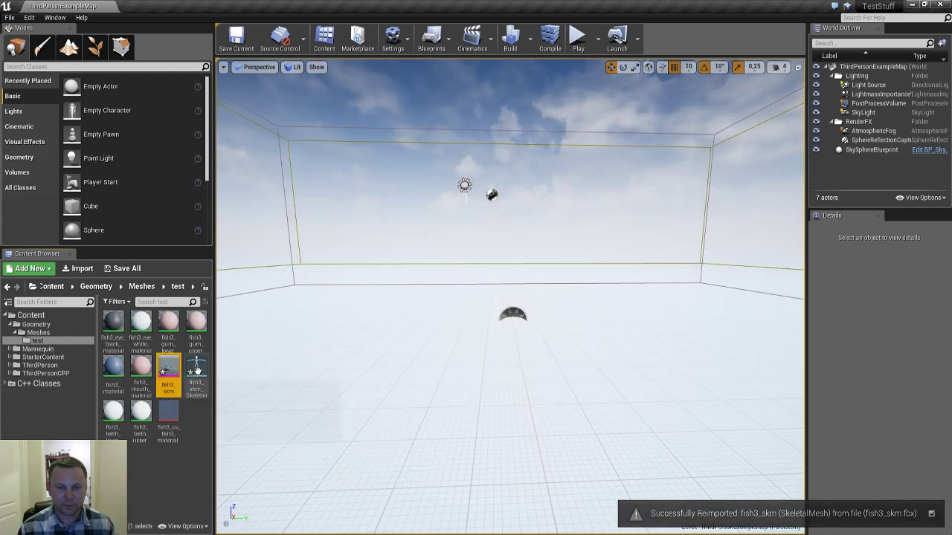
# - Open the fish3_skm mesh and raise its body_size morph target weight to inspect the deformed fish
pyautogui.doubleClick(168, 370)
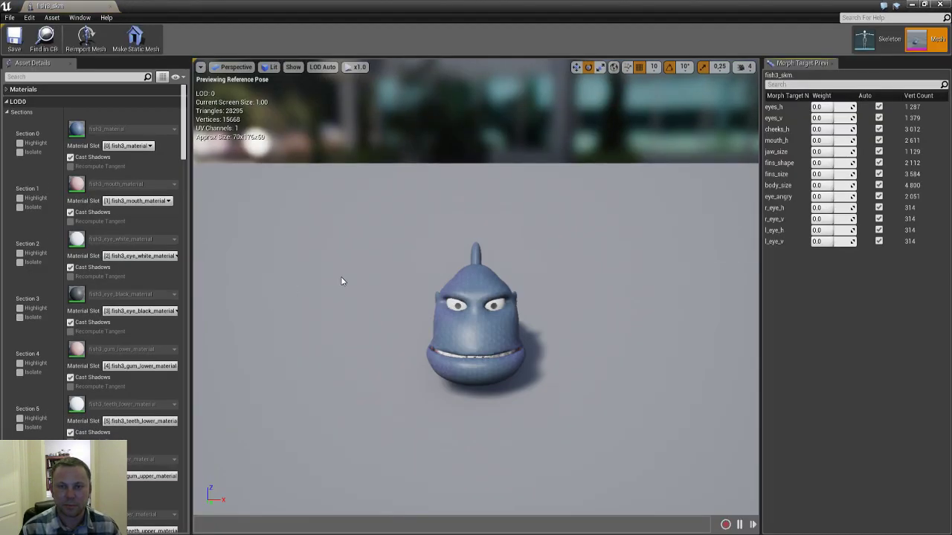
pyautogui.moveTo(338, 280); pyautogui.dragTo(223, 265, button='right')
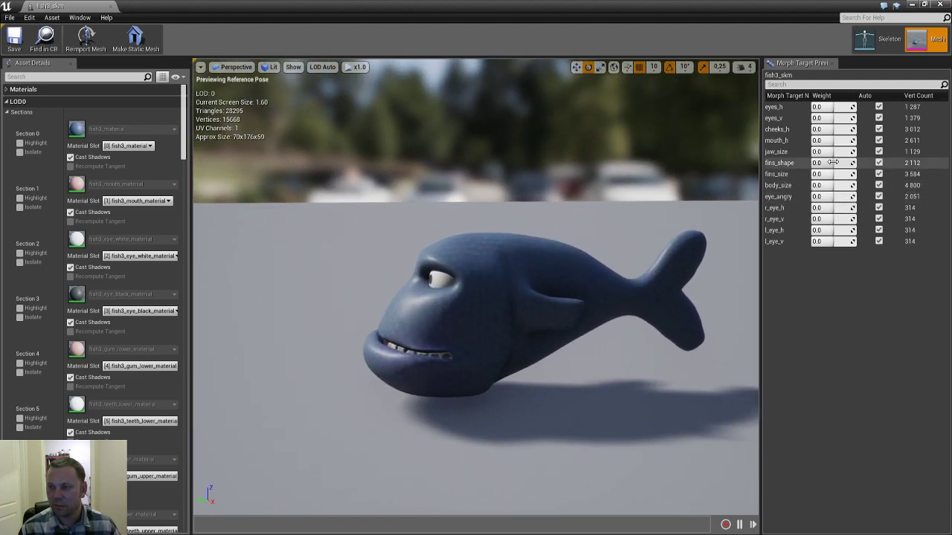
pyautogui.moveTo(831, 185); pyautogui.dragTo(863, 185)
pyautogui.moveTo(476, 298); pyautogui.dragTo(541, 303, button='right')
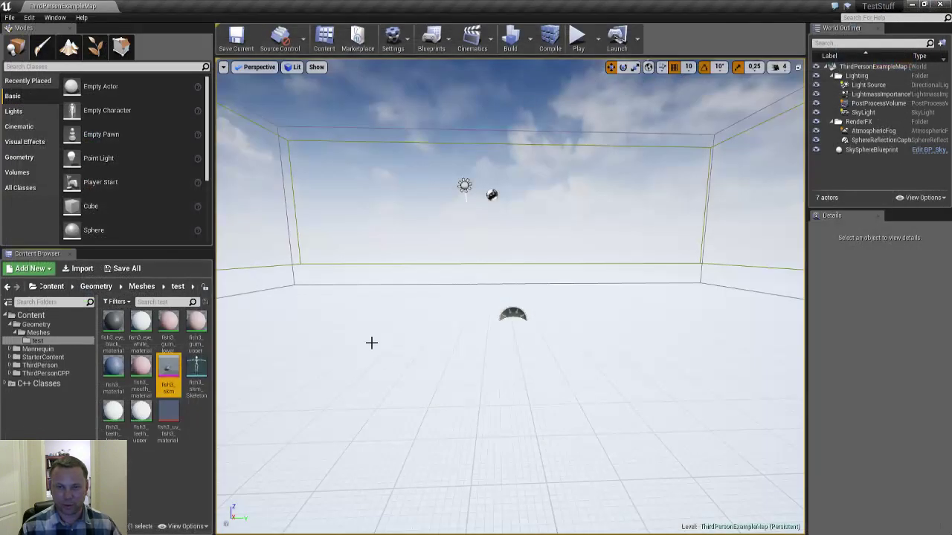
# - Force delete all the fish3 assets in the test folder
pyautogui.hotkey('ctrl', 'a')
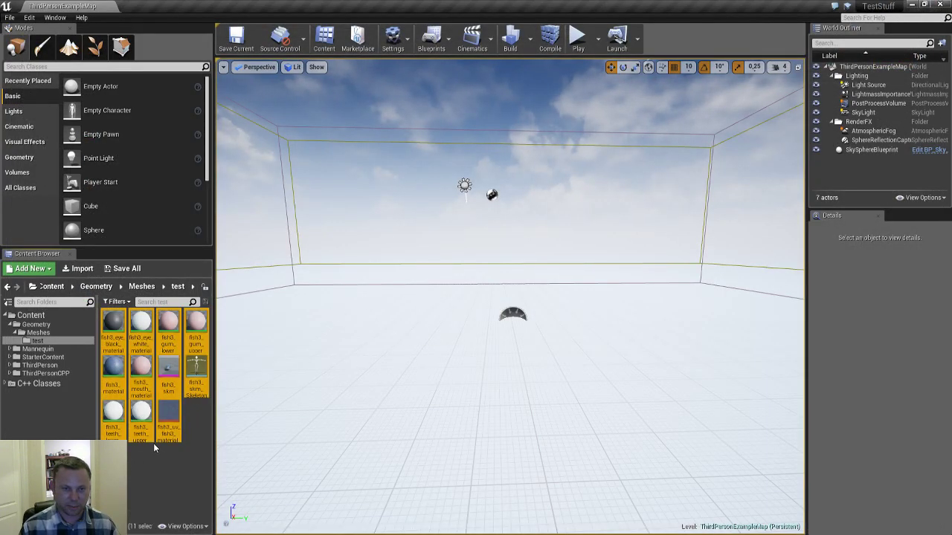
pyautogui.press('Delete')
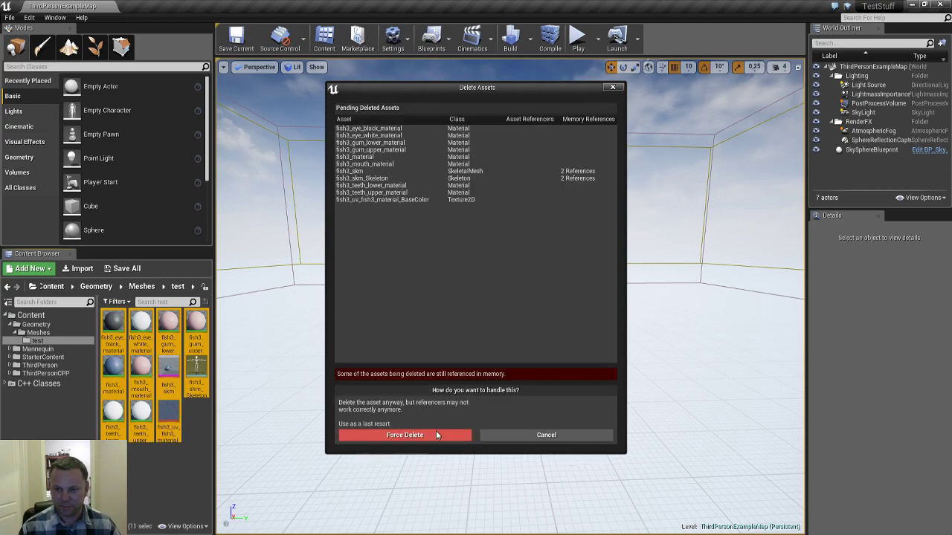
pyautogui.click(434, 435)
# - Switch to File Explorer and open FishGibbleUE4.uproject from the FishGibbleUE4 4.15 folder under Unreal Projects
pyautogui.hotkey('alt', 'Tab')
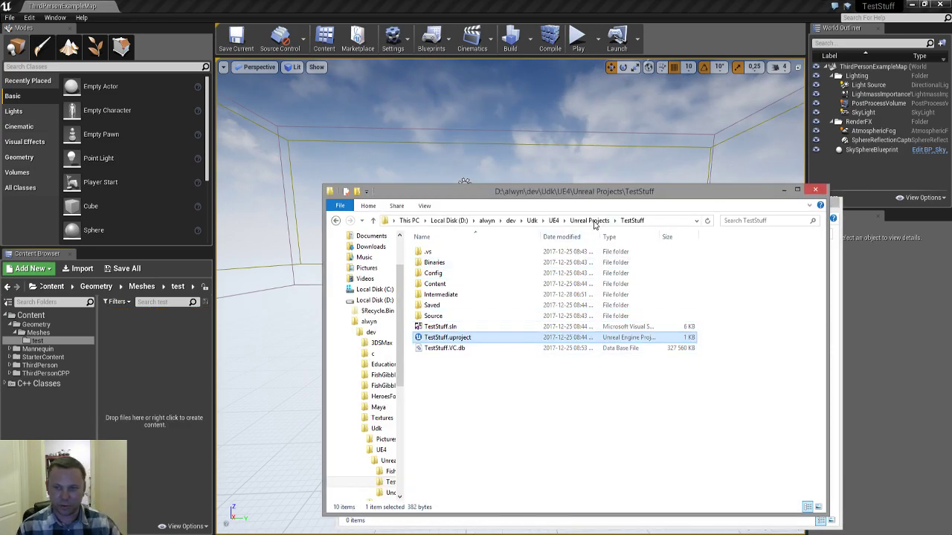
pyautogui.click(596, 227)
pyautogui.doubleClick(478, 251)
pyautogui.doubleClick(487, 370)
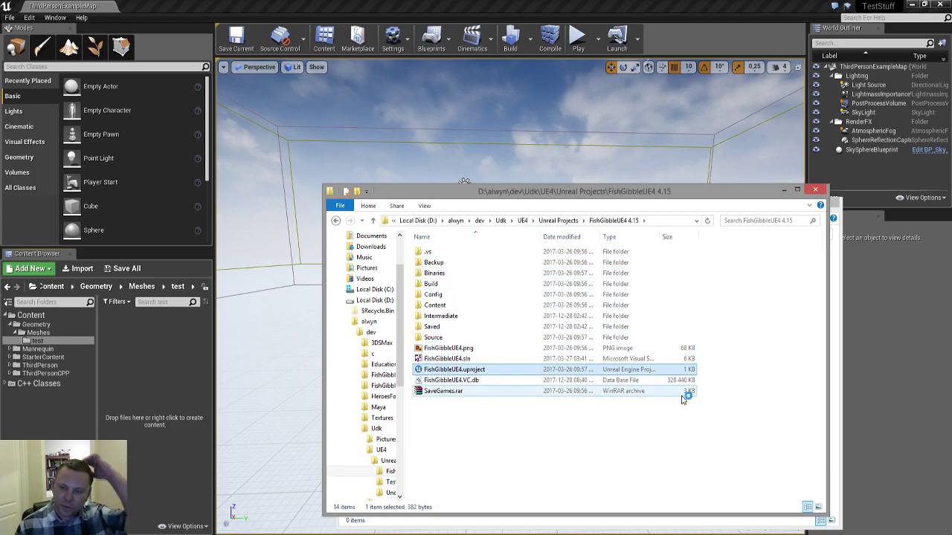
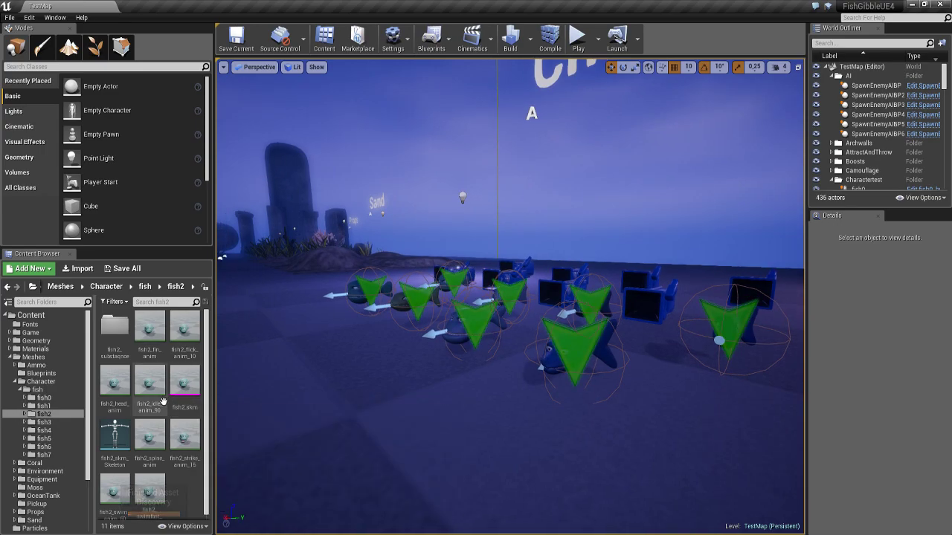
# - Open the fish2_skm skeletal mesh from the fish2 folder and view the fish at an angle from the side
pyautogui.moveTo(185, 383); pyautogui.dragTo(494, 216)
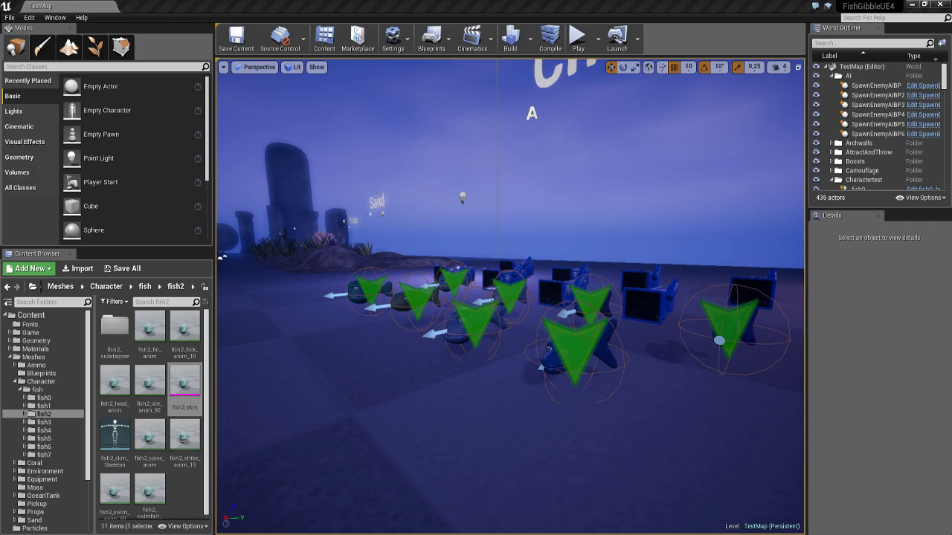
pyautogui.moveTo(0, 44); pyautogui.dragTo(460, 117)
pyautogui.doubleClick(453, 117)
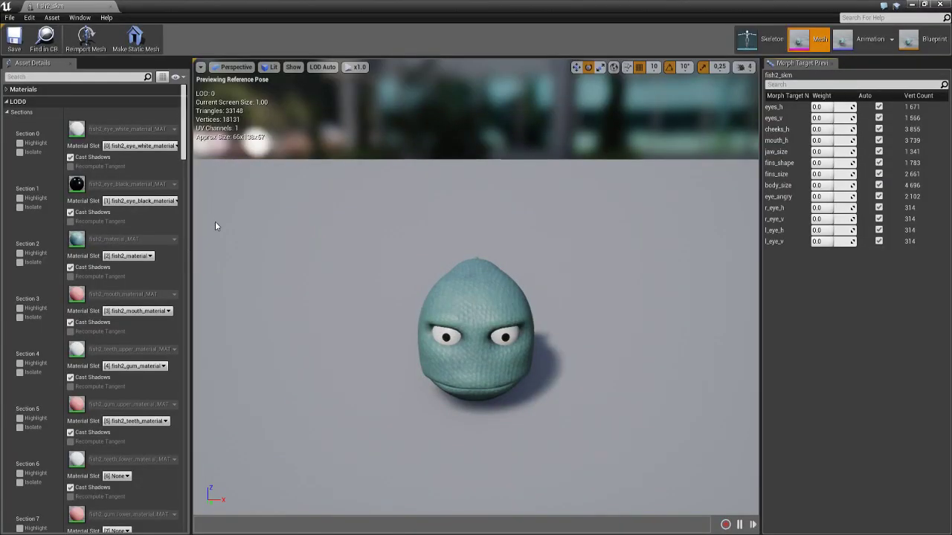
pyautogui.moveTo(494, 324); pyautogui.dragTo(327, 320, button='right')
pyautogui.press('d')
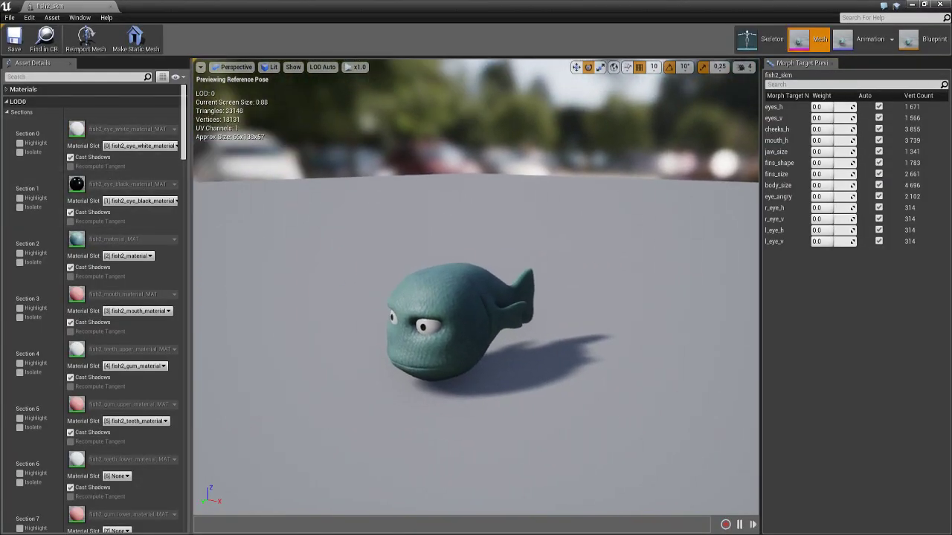
# - Set the fish2_skm morph target weights from eyes_h through body_size to 1
pyautogui.click(838, 106)
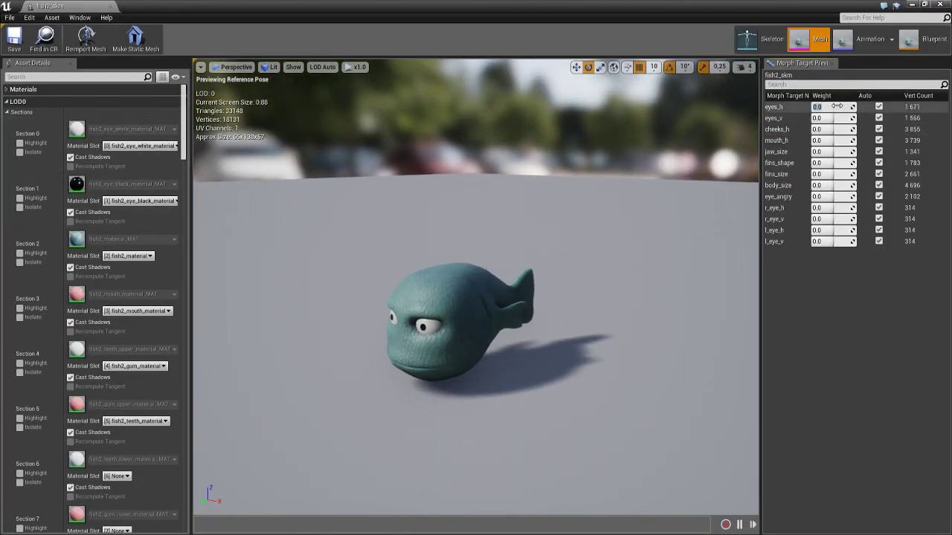
pyautogui.write('1')
pyautogui.press('Tab')
pyautogui.write('1')
pyautogui.press('Tab')
pyautogui.write('1')
pyautogui.press('Tab')
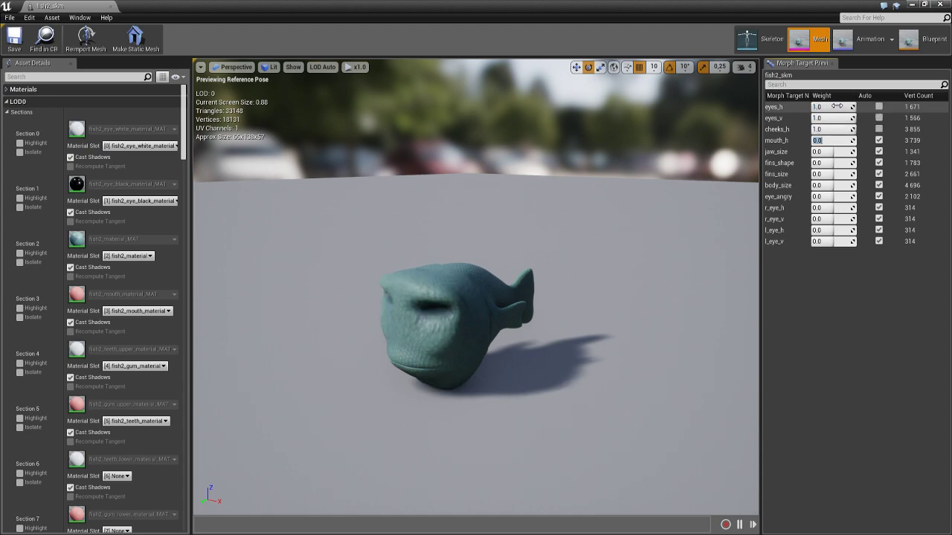
pyautogui.write('1')
pyautogui.press('Tab')
pyautogui.press('Tab')
pyautogui.write('1')
pyautogui.press('Tab')
pyautogui.write('1')
pyautogui.press('Tab')
pyautogui.write('1')
pyautogui.press('Tab')
# - Set eye_angry to 0 and r_eye_h, r_eye_v, l_eye_h and l_eye_v to 1 on fish2_skm
pyautogui.write('0')
pyautogui.press('Tab')
pyautogui.write('1')
pyautogui.press('Tab')
pyautogui.write('1')
pyautogui.press('Tab')
pyautogui.write('1')
pyautogui.press('Tab')
pyautogui.press('Tab')
pyautogui.write('1')
pyautogui.press('Tab')
# - Examine how the morphed fish2_skm switches LODs at different view distances, and close its mesh editor
pyautogui.moveTo(560, 268); pyautogui.dragTo(600, 247, button='right')
pyautogui.scroll(-5, 560, 269)
pyautogui.scroll(5, 558, 270)
pyautogui.press('s')
pyautogui.press('w')
pyautogui.press('s')
pyautogui.press('w')
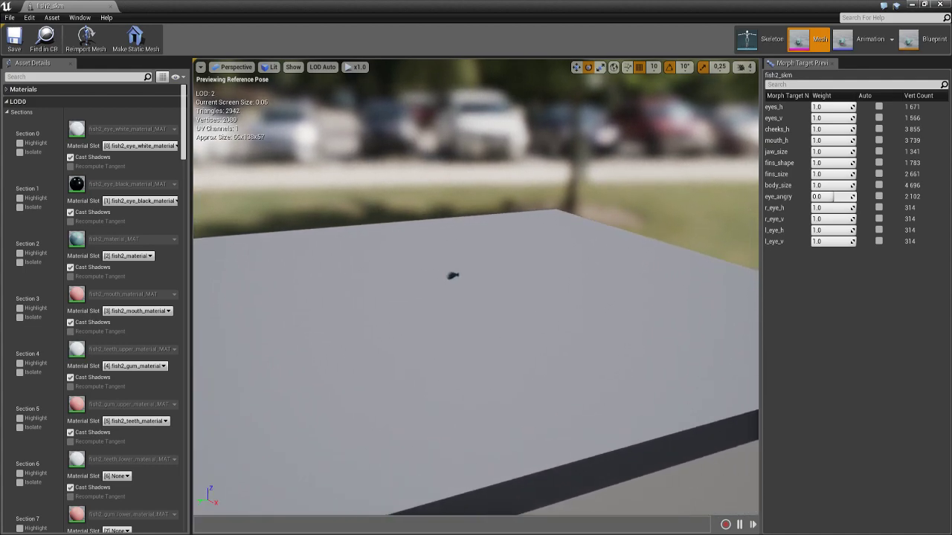
pyautogui.press('s')
pyautogui.press('w')
pyautogui.press('w')
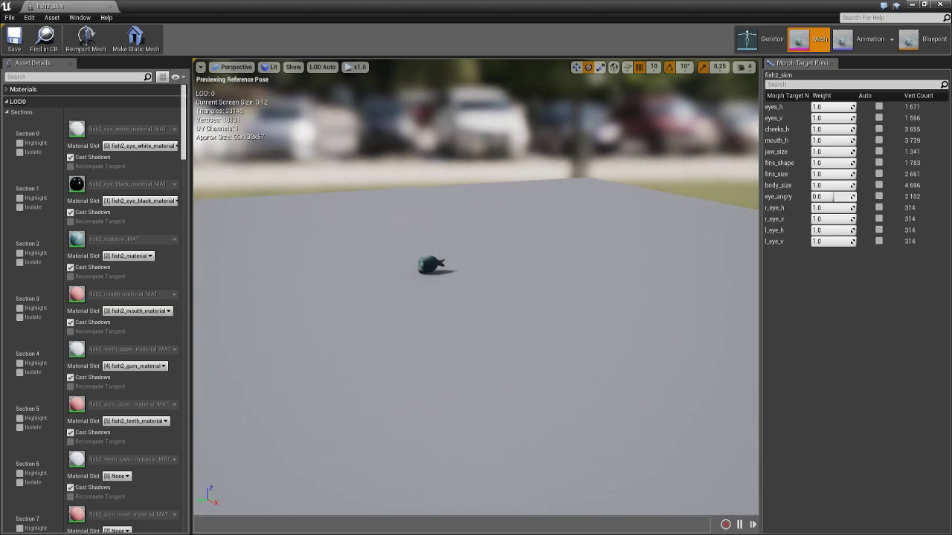
pyautogui.click(940, 5)
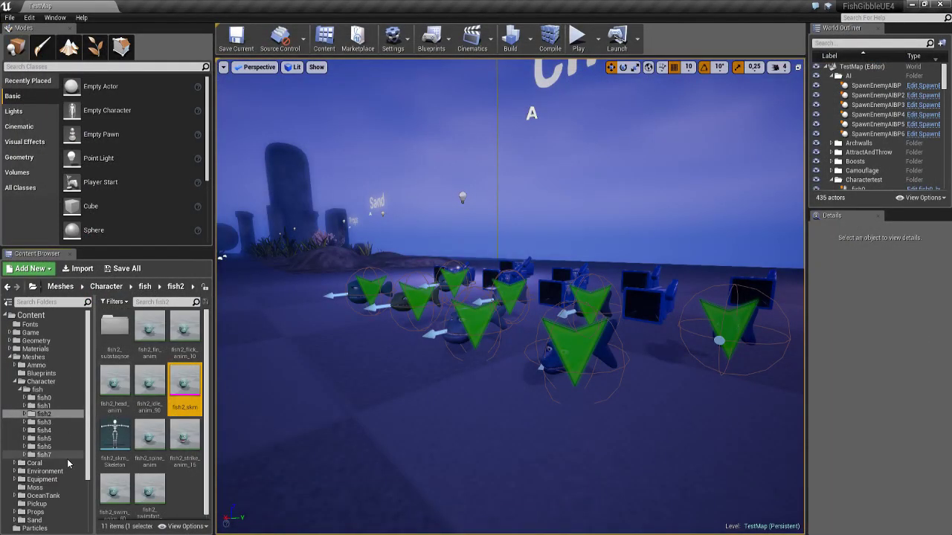
# - Open the fish5_skm mesh from the fish5 folder and set its morph target weights from eyes_h through body_size to 1
pyautogui.click(52, 440)
pyautogui.doubleClick(184, 387)
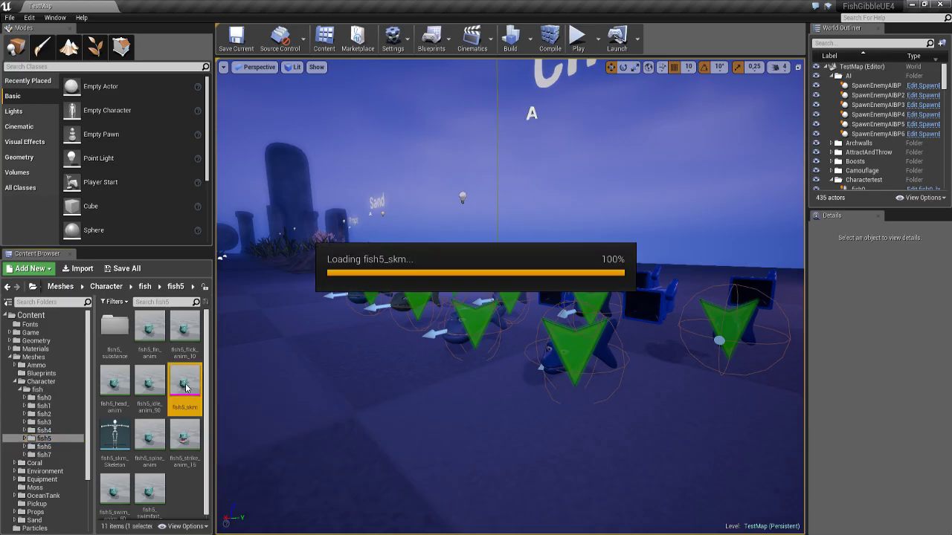
pyautogui.click(850, 107)
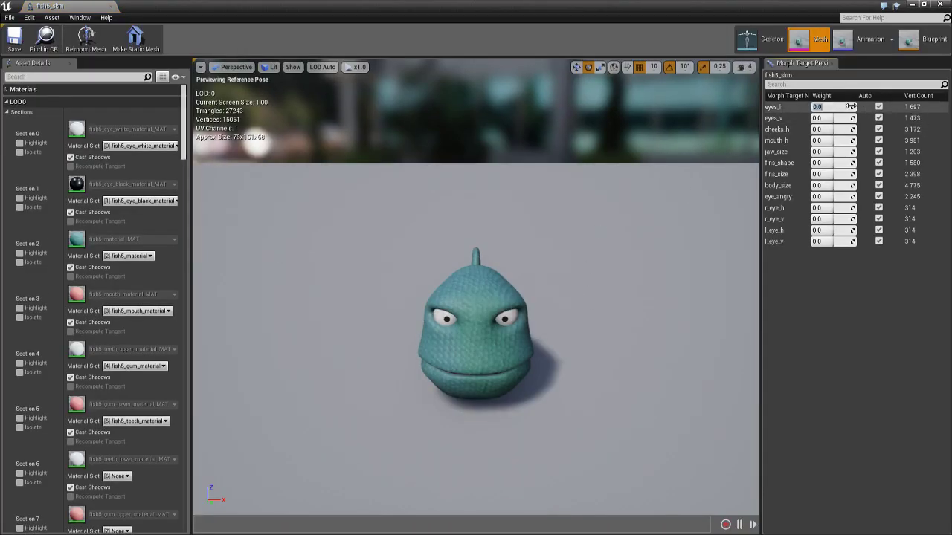
pyautogui.write('1')
pyautogui.press('Tab')
pyautogui.press('1')
pyautogui.press('Tab')
pyautogui.press('1')
pyautogui.press('Tab')
pyautogui.press('1')
pyautogui.press('Tab')
pyautogui.press('1')
pyautogui.press('Tab')
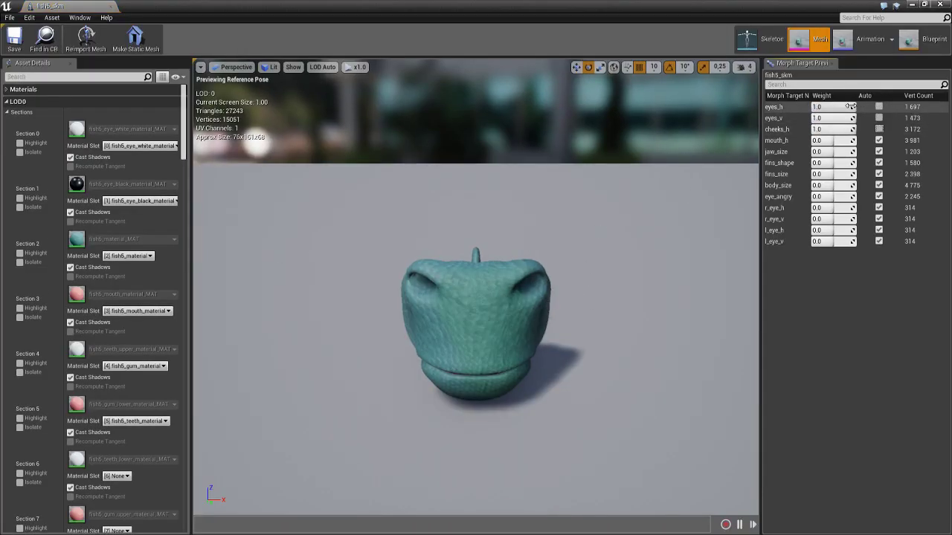
pyautogui.write('1')
pyautogui.press('Tab')
pyautogui.write('1')
pyautogui.press('Tab')
pyautogui.write('1')
pyautogui.press('Tab')
pyautogui.write('1')
pyautogui.press('Tab')
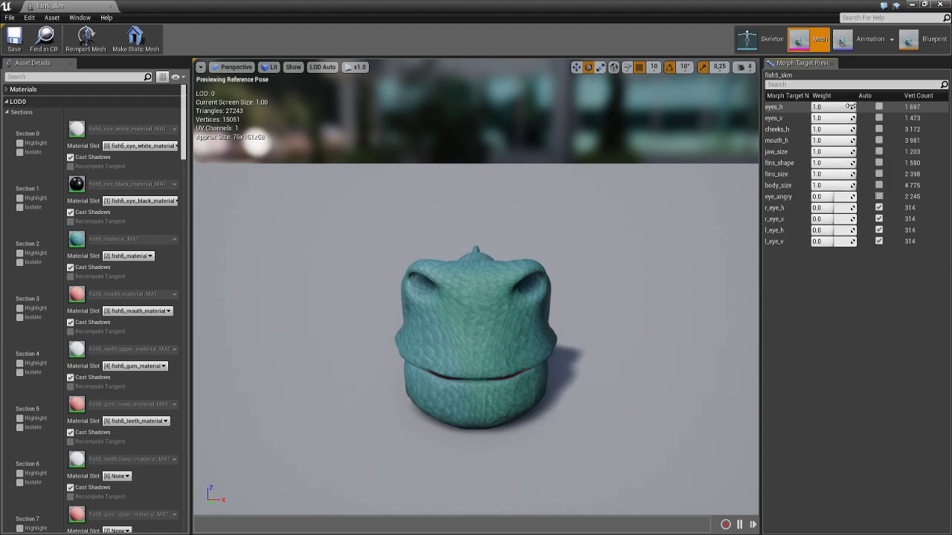
# - Set r_eye_h, r_eye_v, l_eye_h and l_eye_v to 1 on fish5_skm
pyautogui.write('1')
pyautogui.press('Tab')
pyautogui.write('1')
pyautogui.press('Tab')
pyautogui.write('1')
pyautogui.press('Tab')
pyautogui.write('1')
pyautogui.press('Tab')
# - Examine the morphed fish5_skm across its LOD transitions at varying distances, and close its mesh editor
pyautogui.moveTo(435, 234); pyautogui.dragTo(334, 282, button='right')
pyautogui.moveTo(476, 297); pyautogui.dragTo(450, 269, button='right')
pyautogui.scroll(-10, 476, 286)
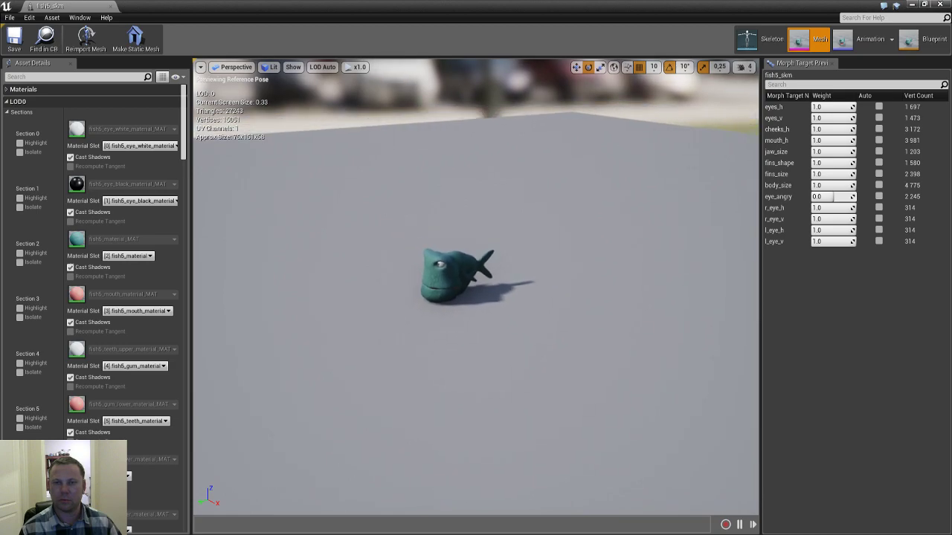
pyautogui.press('q')
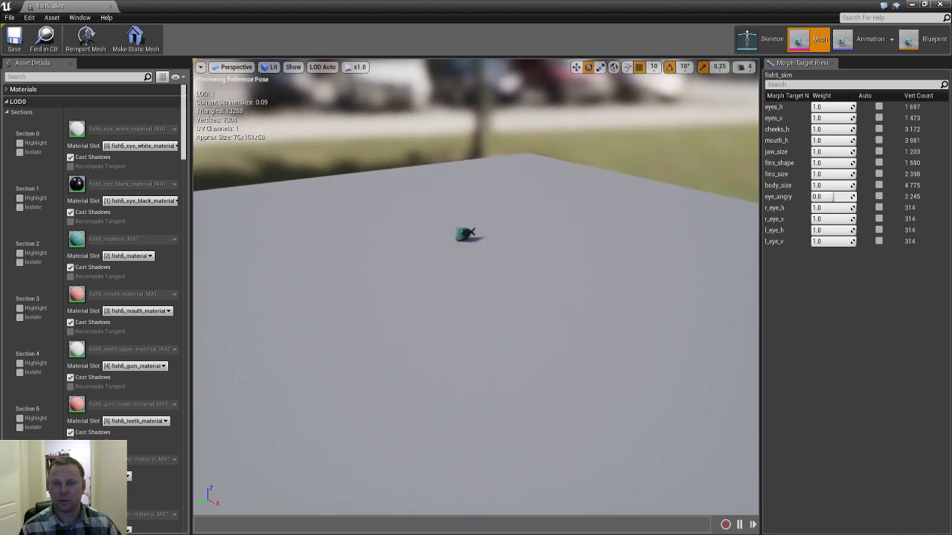
pyautogui.press('w')
pyautogui.moveTo(450, 269); pyautogui.dragTo(461, 164, button='right')
pyautogui.press('s')
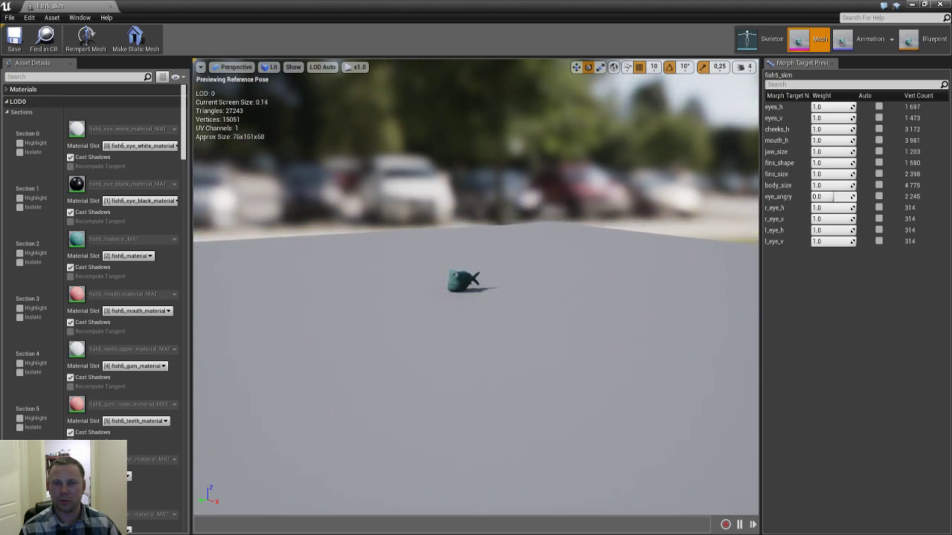
pyautogui.press('s')
pyautogui.press('w')
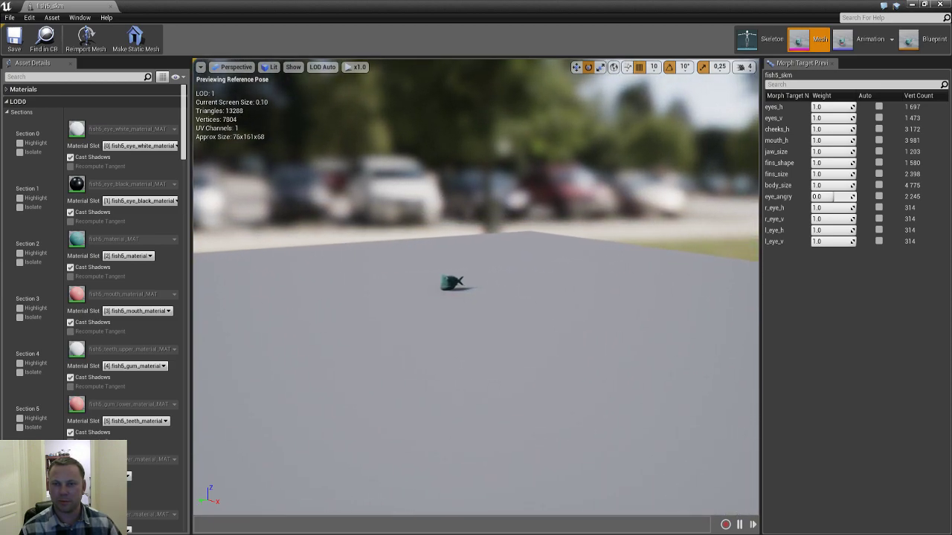
pyautogui.press('s')
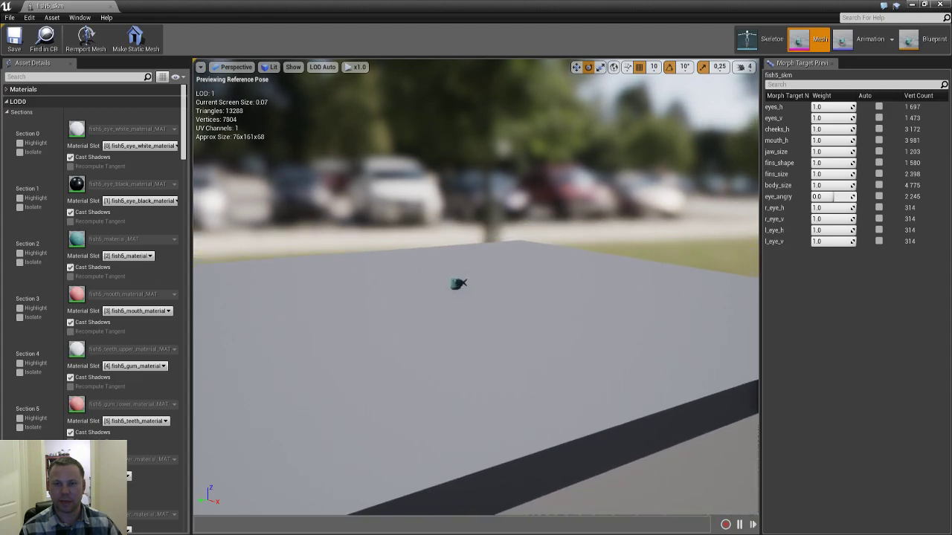
pyautogui.press('w')
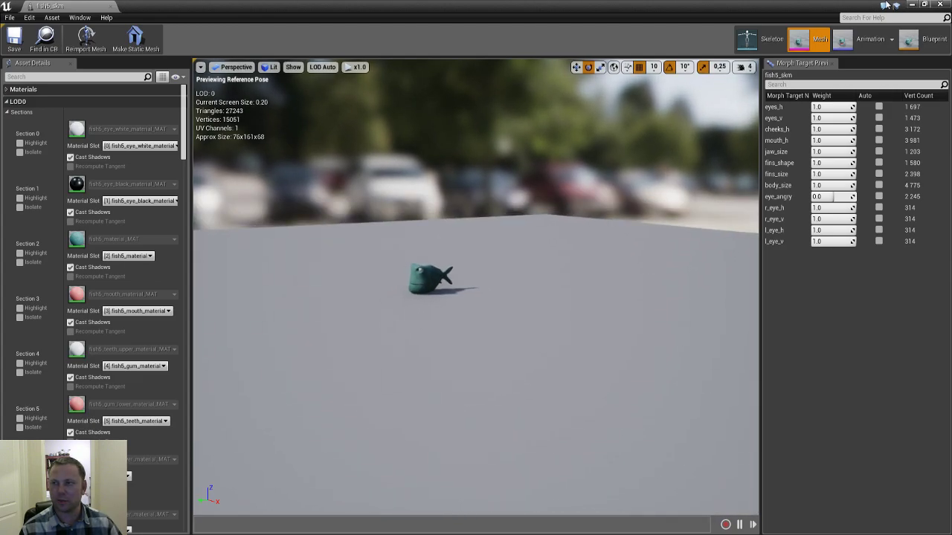
pyautogui.click(942, 5)
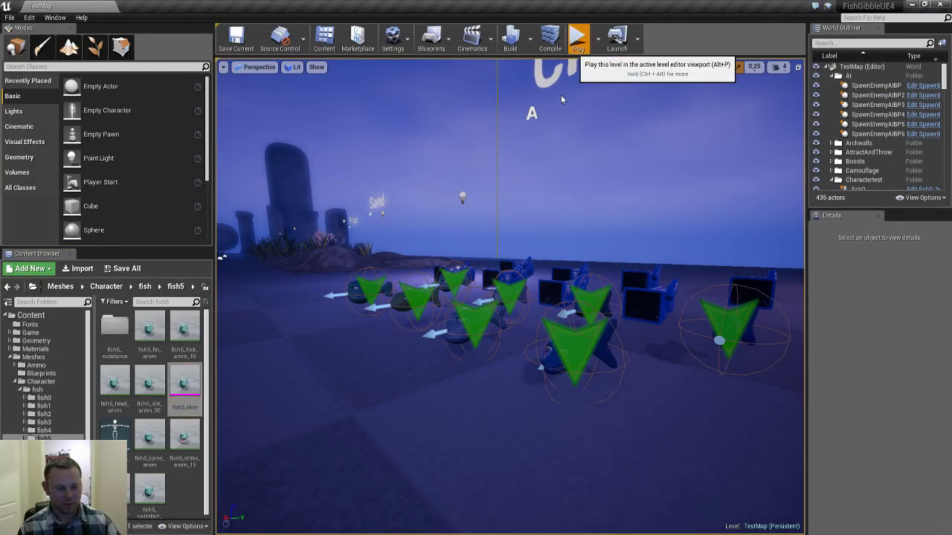
# - Play the TestMap level in full screen and swim the fish into the Award XP and Skills area
pyautogui.click(574, 37)
pyautogui.press('F11')
pyautogui.hotkey('shift', 'F1')
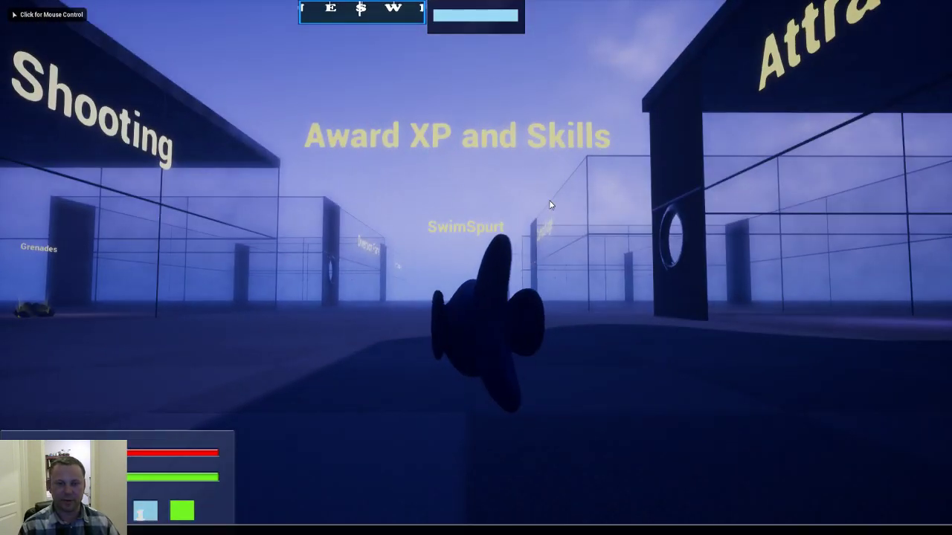
pyautogui.click(551, 205)
pyautogui.press('w')
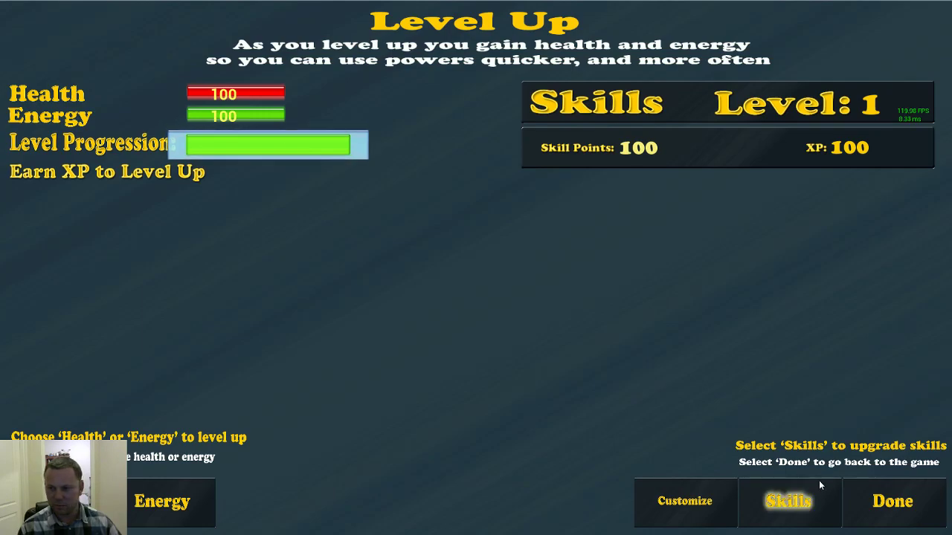
# - Unlock the first skill, upgrade it fully to the Adult level, and return to the game
pyautogui.click(817, 487)
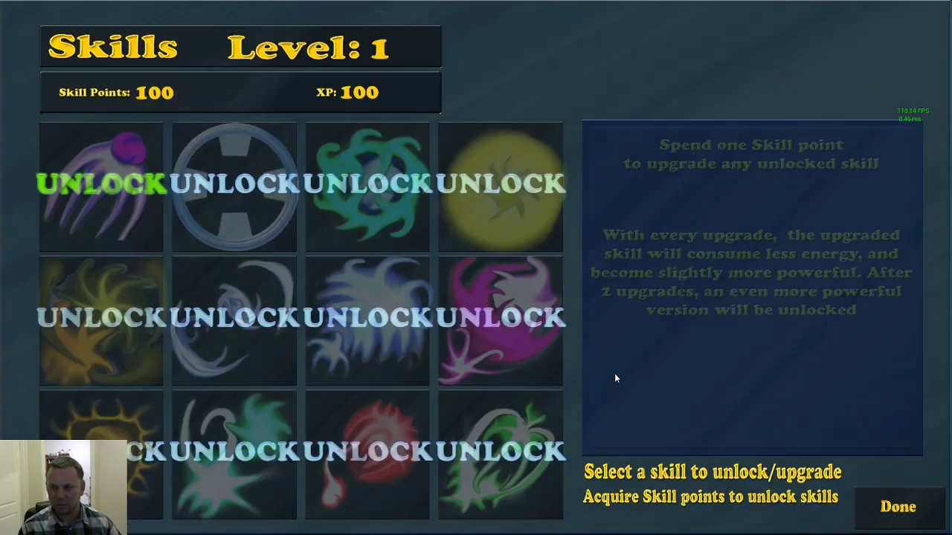
pyautogui.click(127, 183)
pyautogui.click(127, 183)
pyautogui.click(125, 180)
pyautogui.click(126, 180)
pyautogui.click(126, 180)
pyautogui.click(125, 178)
pyautogui.click(125, 177)
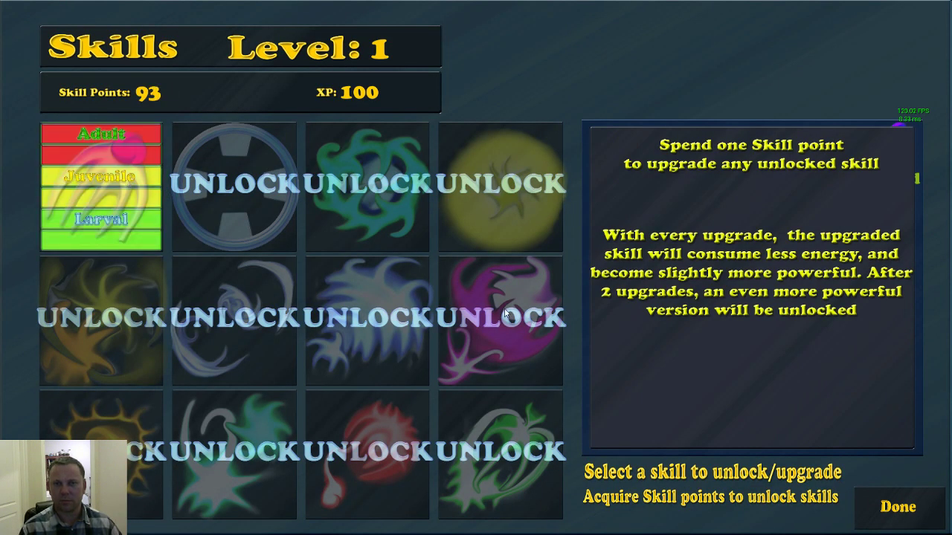
pyautogui.click(931, 506)
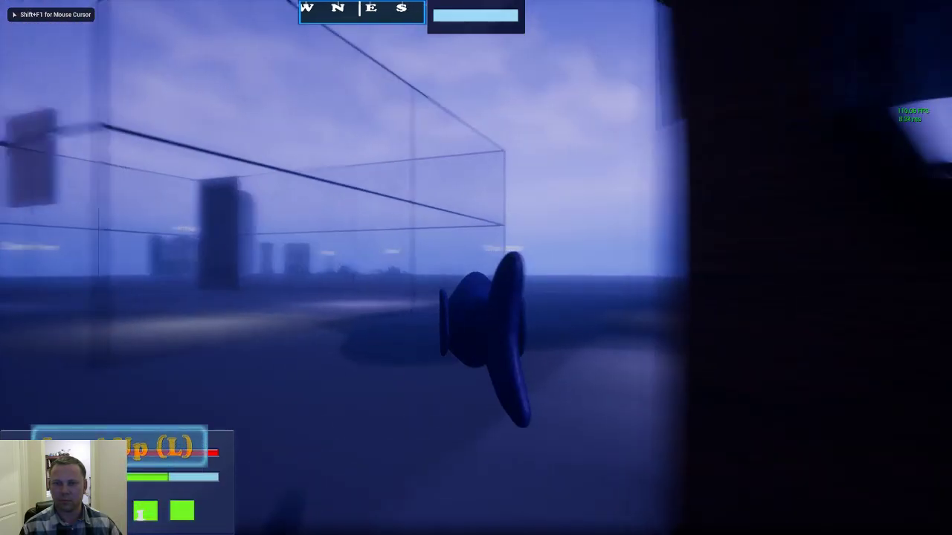
# - Swim to the Characters area and approach the group of fish to view them in the game
pyautogui.press('w')
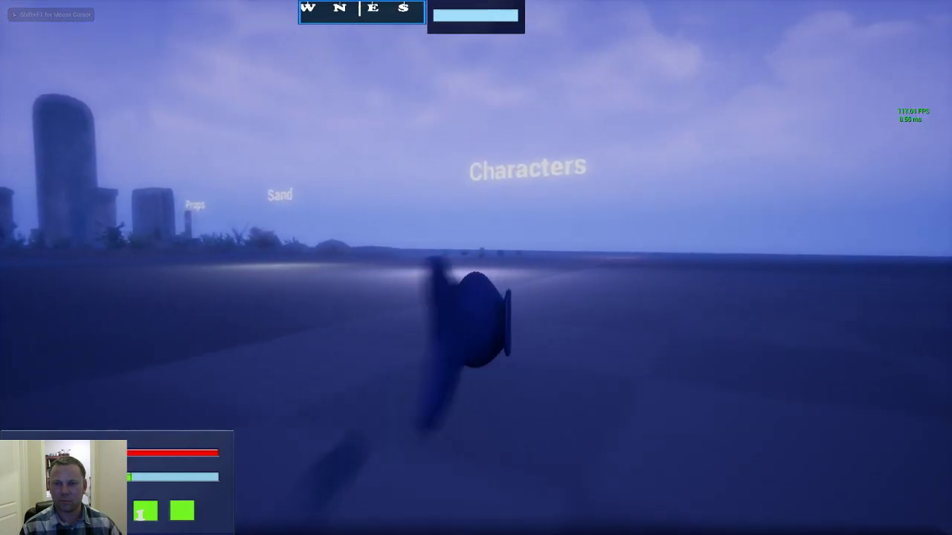
pyautogui.press('w')
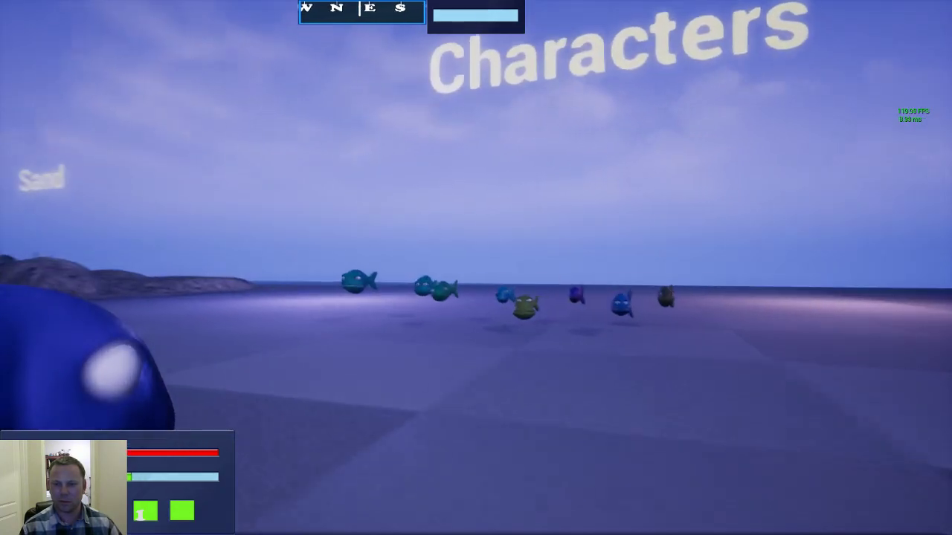
pyautogui.press('w')
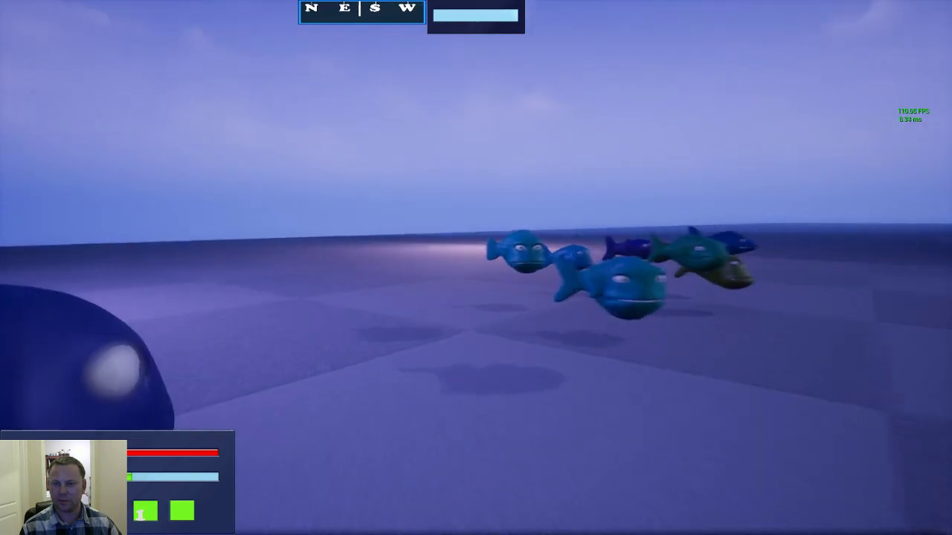
# - Swim in among the character fish and examine them up close from several directions
pyautogui.press('w')
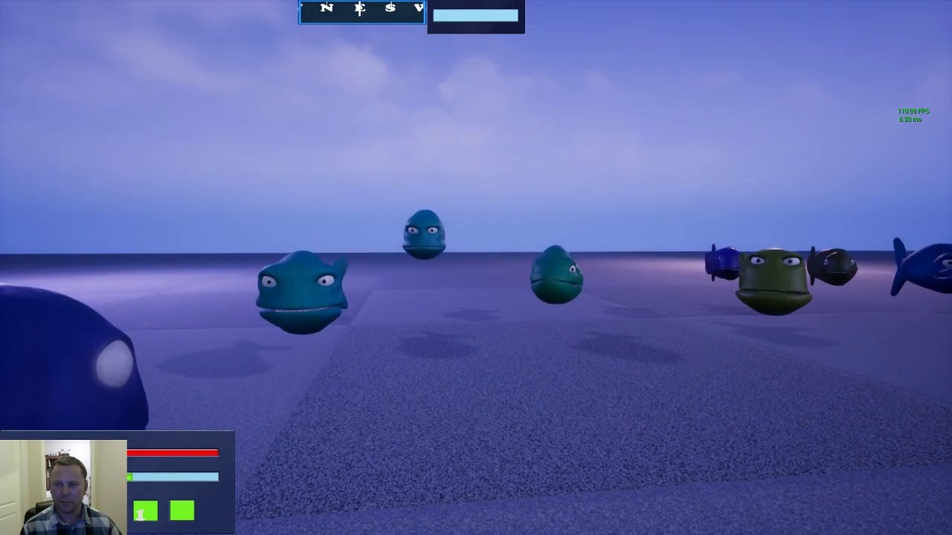
pyautogui.press('w')
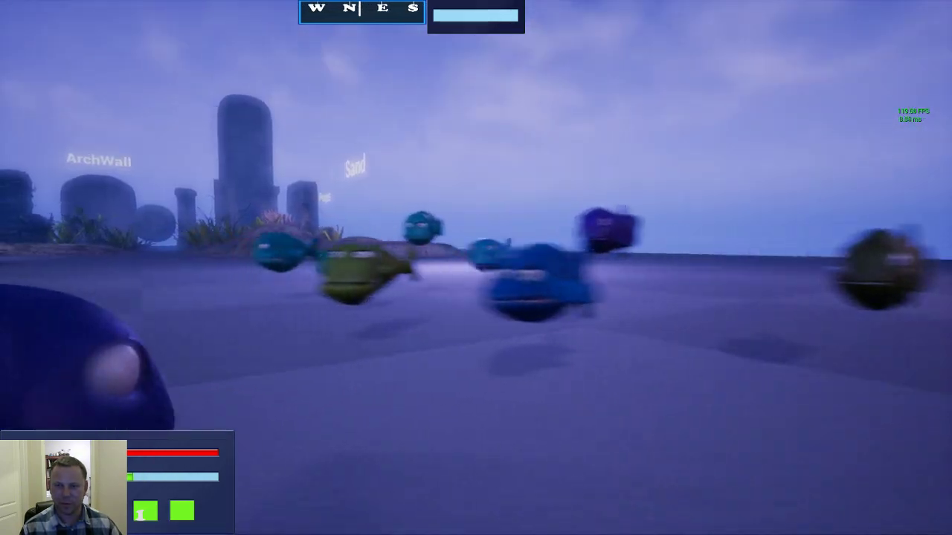
pyautogui.press('w')
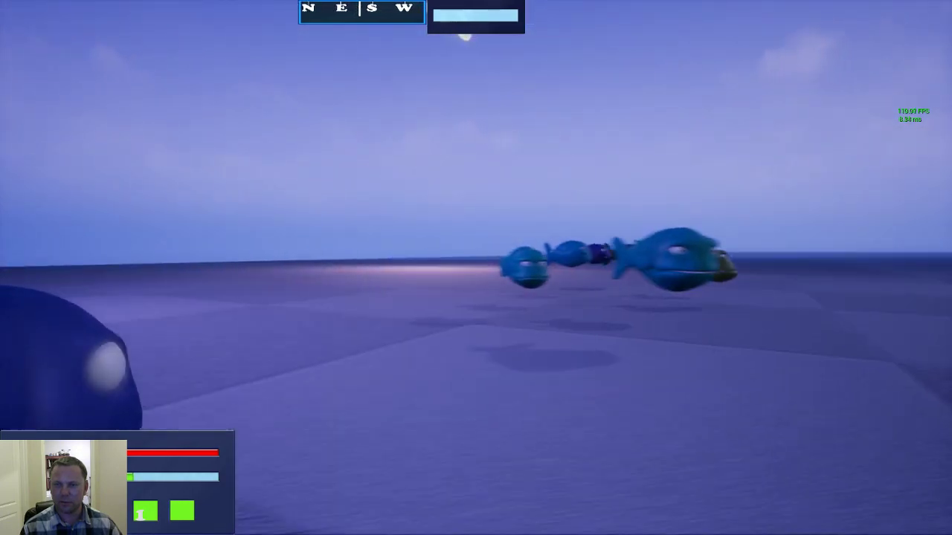
pyautogui.press('w')
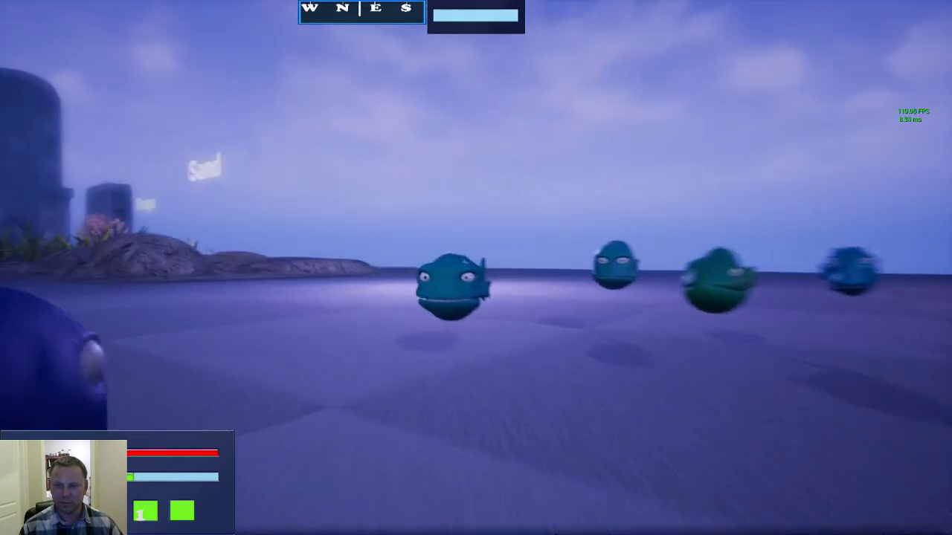
pyautogui.press('w')
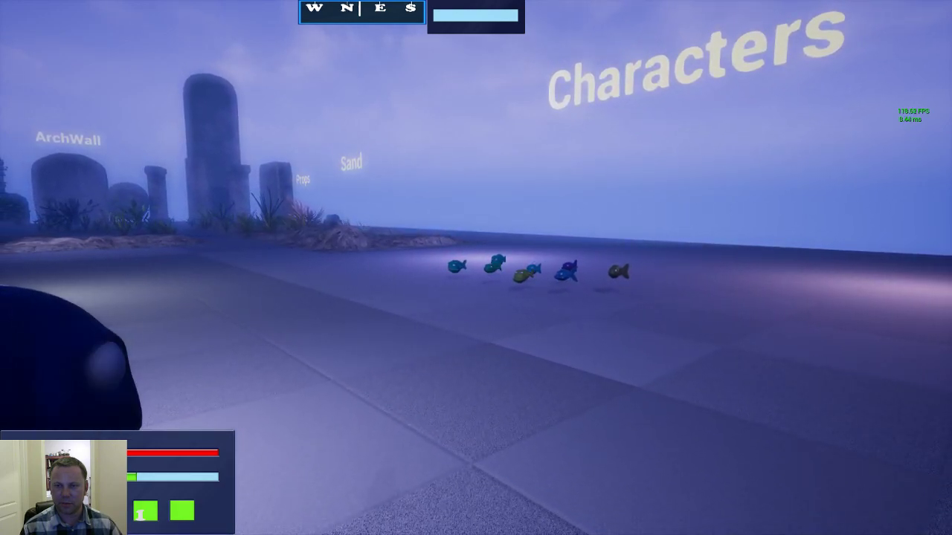
# - Move toward and away from the fish group in the Characters area to examine its LOD switching at varying distances
pyautogui.press('w')
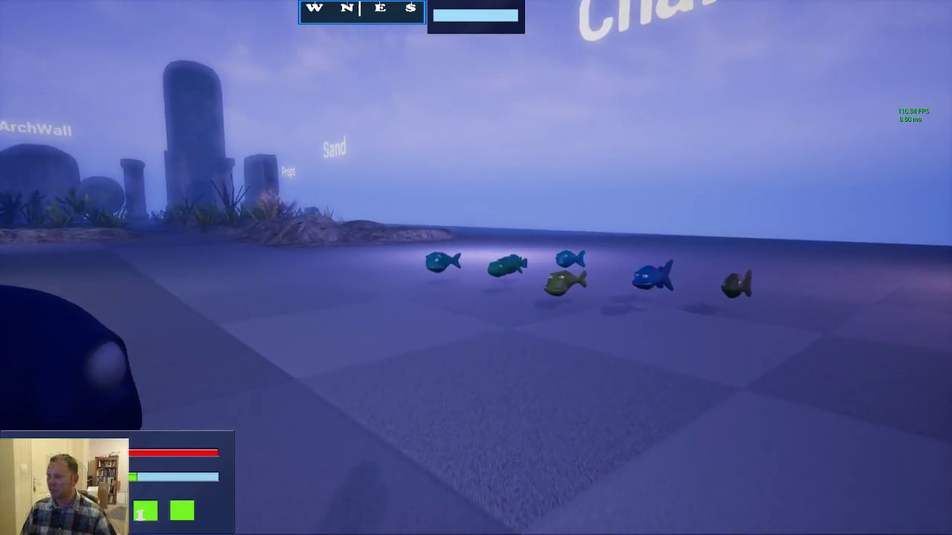
pyautogui.press('s')
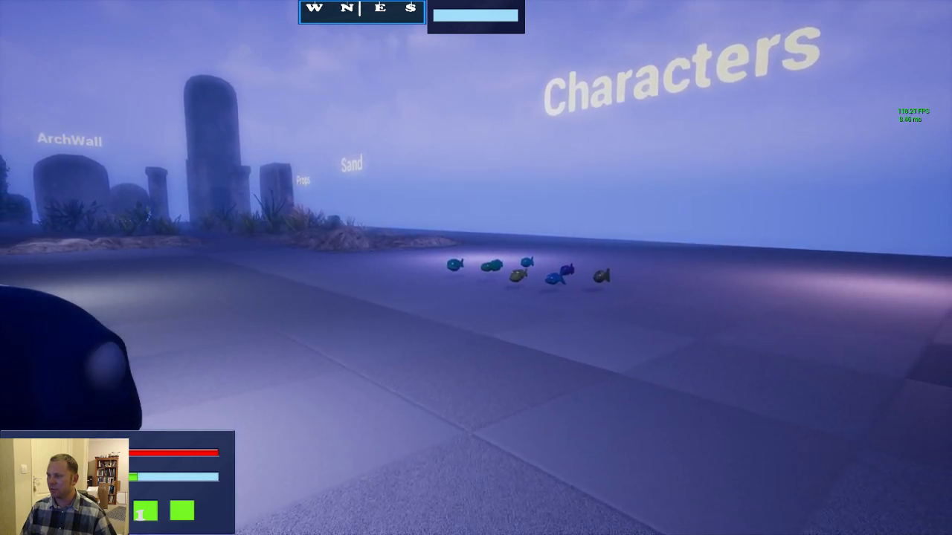
pyautogui.press('w')
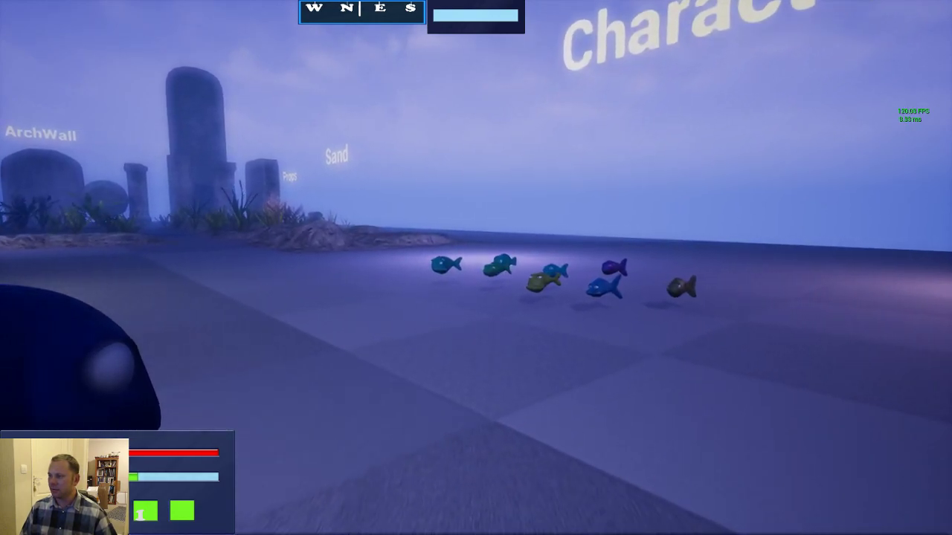
pyautogui.press('s')
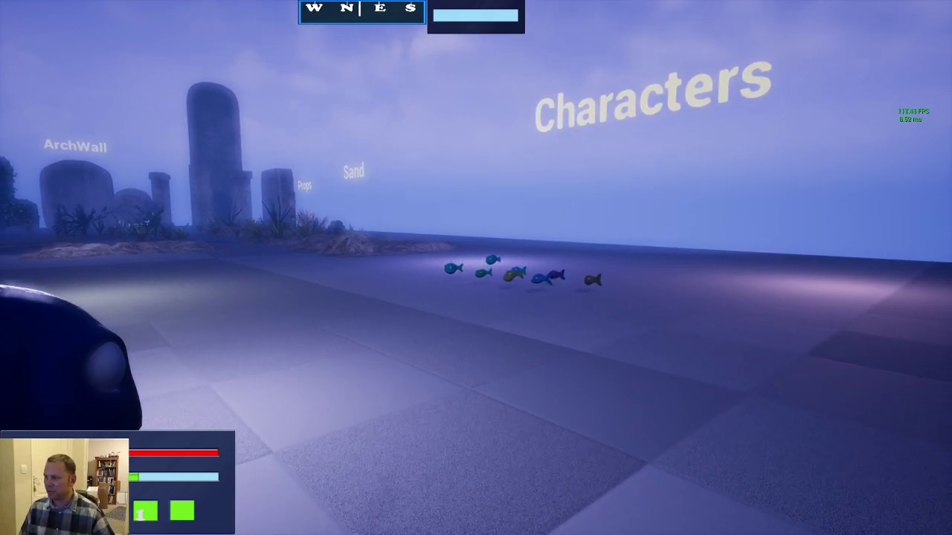
pyautogui.press('s')
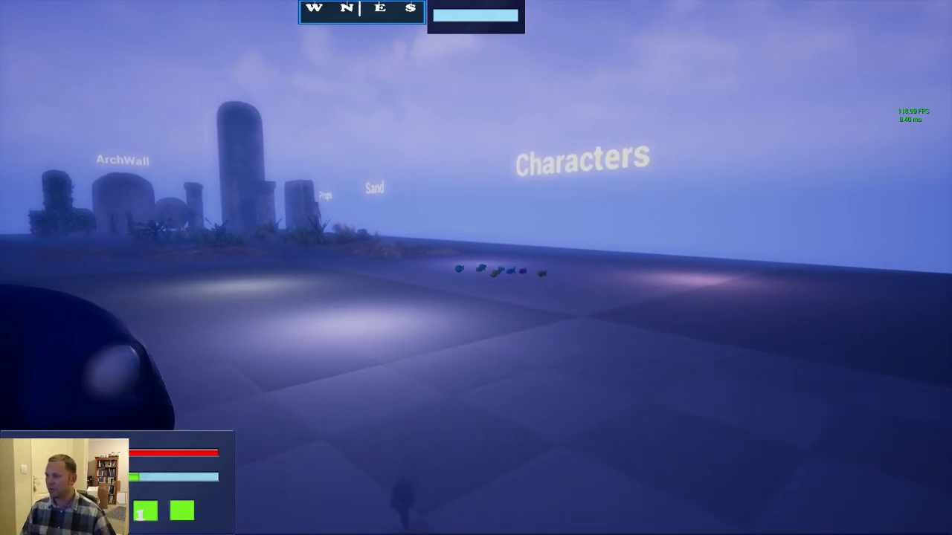
pyautogui.press('w')
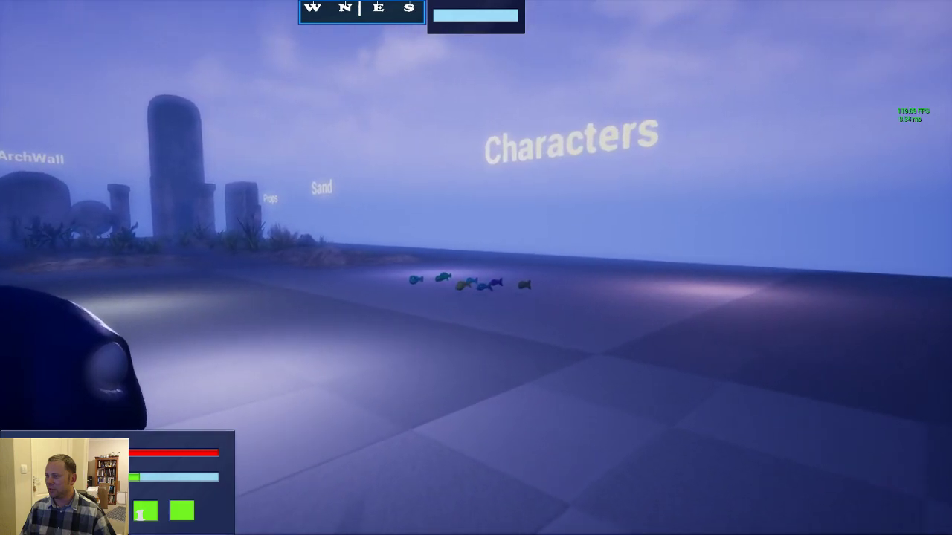
pyautogui.press('w')
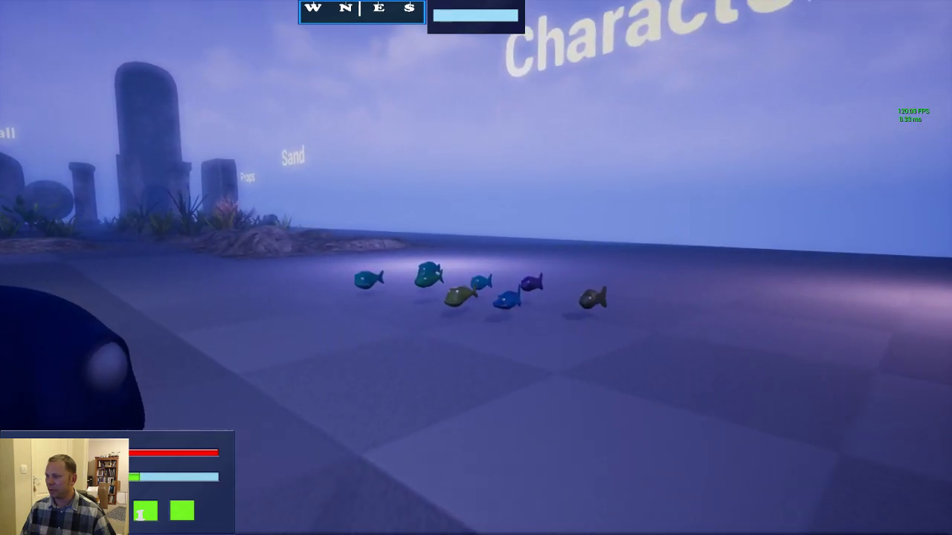
pyautogui.press('s')
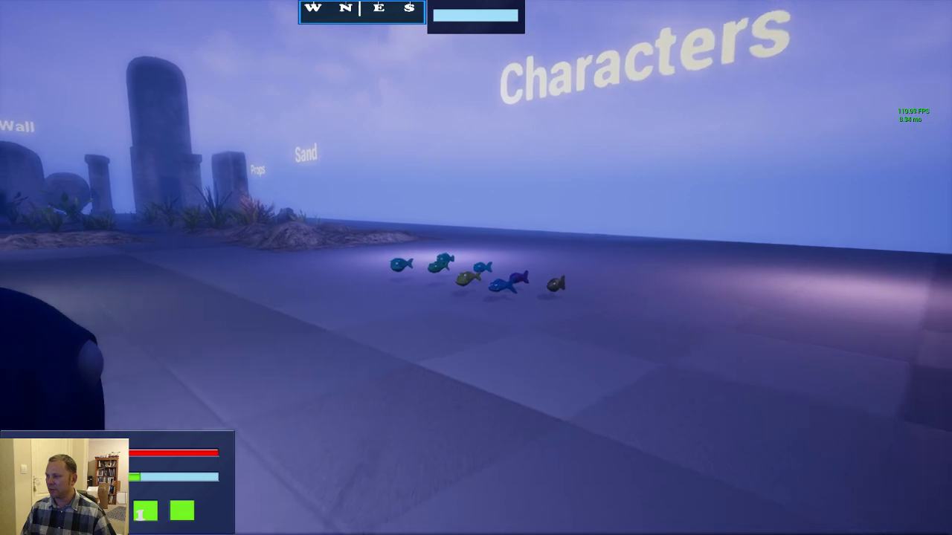
pyautogui.press('s')
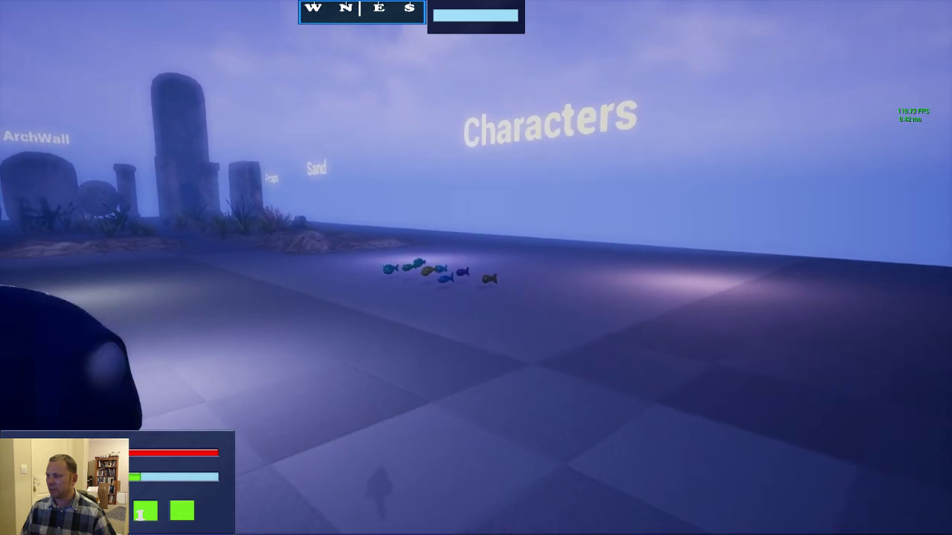
# - Leave full screen, stop the play session, and bring the editor view closer to the character fish
pyautogui.press('F11')
pyautogui.press('Escape')
pyautogui.moveTo(363, 532)
pyautogui.mouseDown(button='right')
pyautogui.moveTo(375, 506)
pyautogui.moveTo(370, 533)
pyautogui.mouseUp(button='right')
pyautogui.press('w')
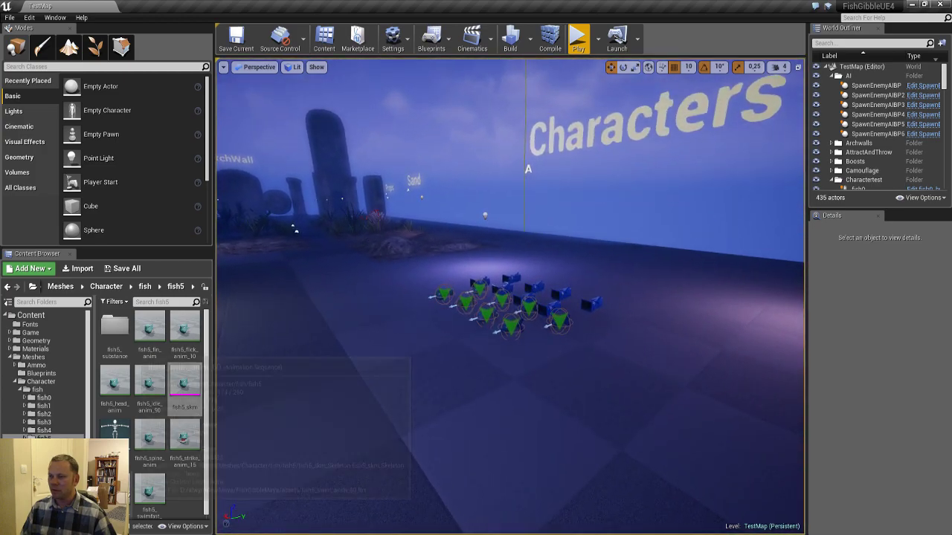
# - Open fish5_skm, locate its fish5_material_MAT from the Materials section, and examine that material's node graph
pyautogui.doubleClick(185, 383)
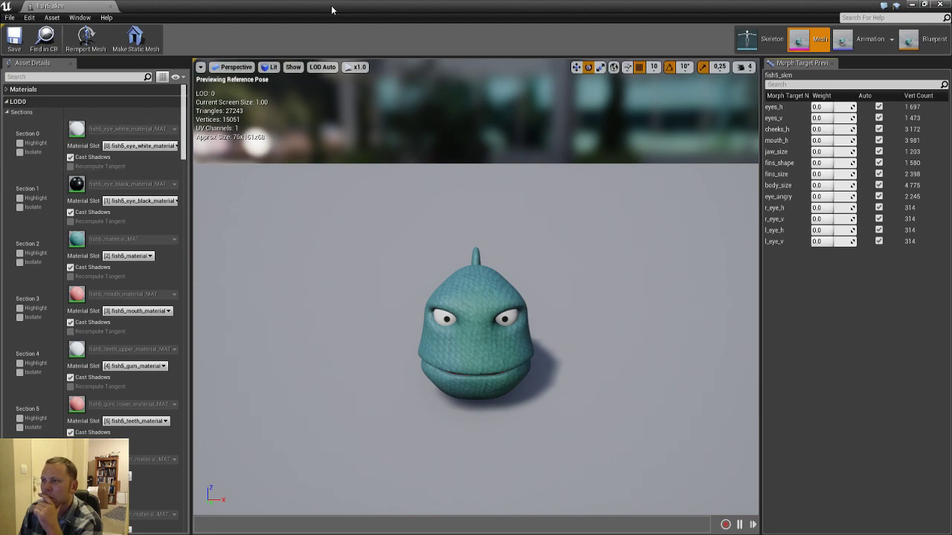
pyautogui.click(10, 90)
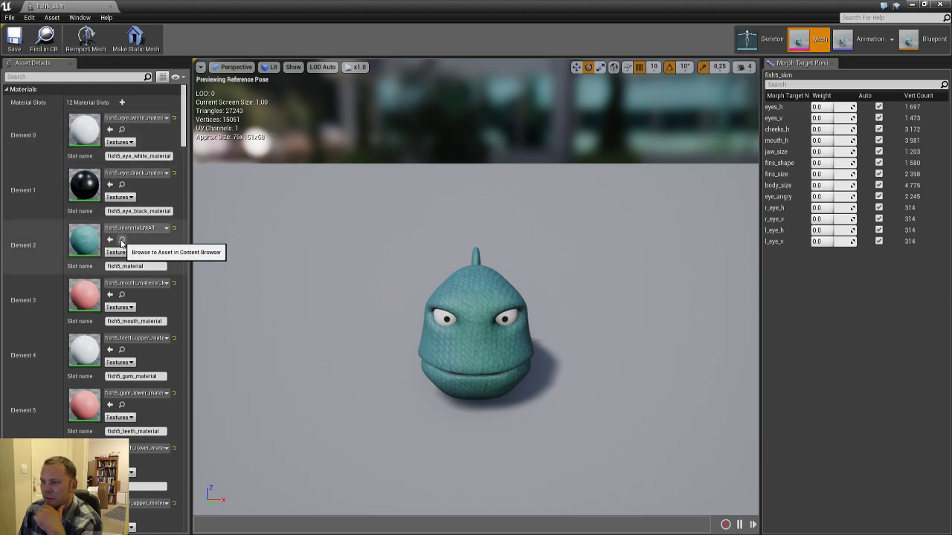
pyautogui.click(926, 4)
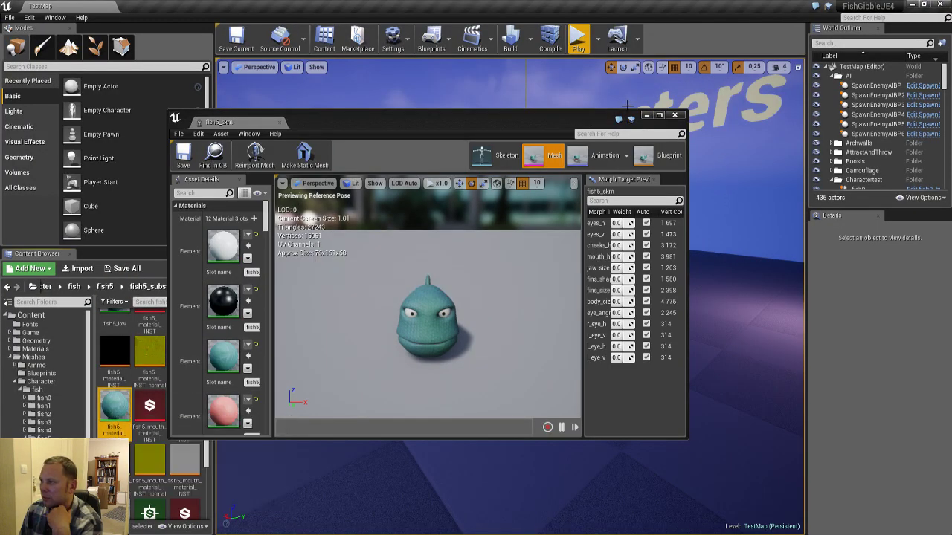
pyautogui.click(659, 116)
pyautogui.moveTo(438, 203); pyautogui.dragTo(590, 320, button='right')
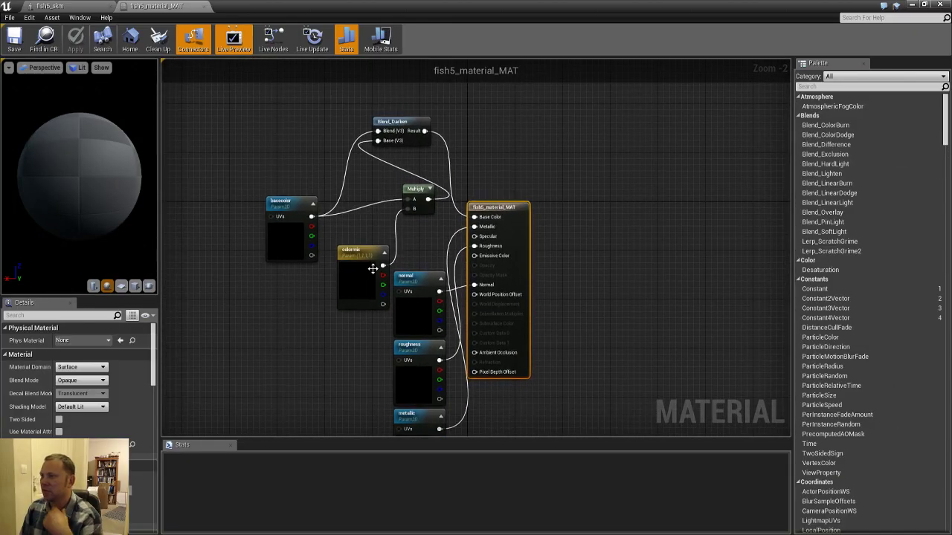
pyautogui.scroll(2, 378, 273)
pyautogui.moveTo(338, 213); pyautogui.dragTo(353, 237, button='right')
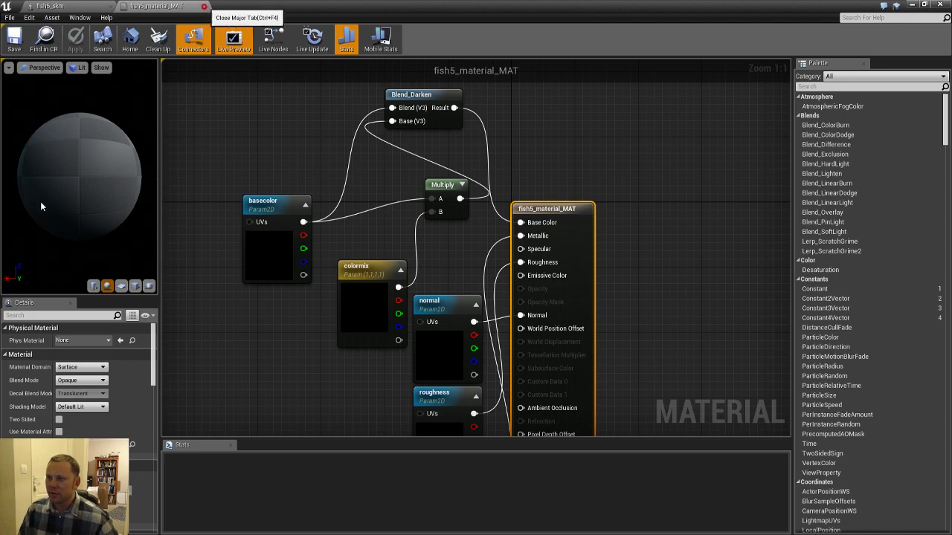
# - Close fish5_material_MAT and examine the low-resolution material slots and LOD1 sections of fish5_skm
pyautogui.click(204, 6)
pyautogui.scroll(-5, 127, 274)
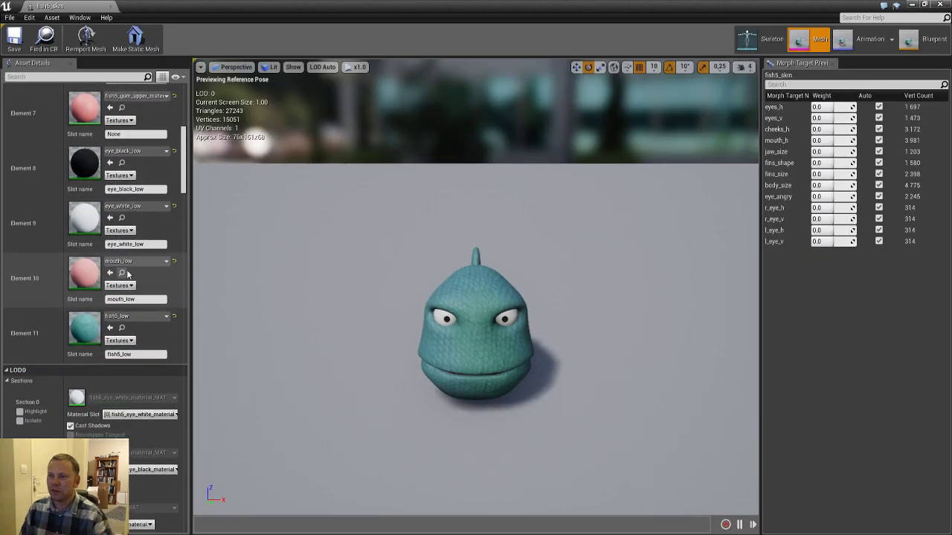
pyautogui.scroll(-2, 130, 231)
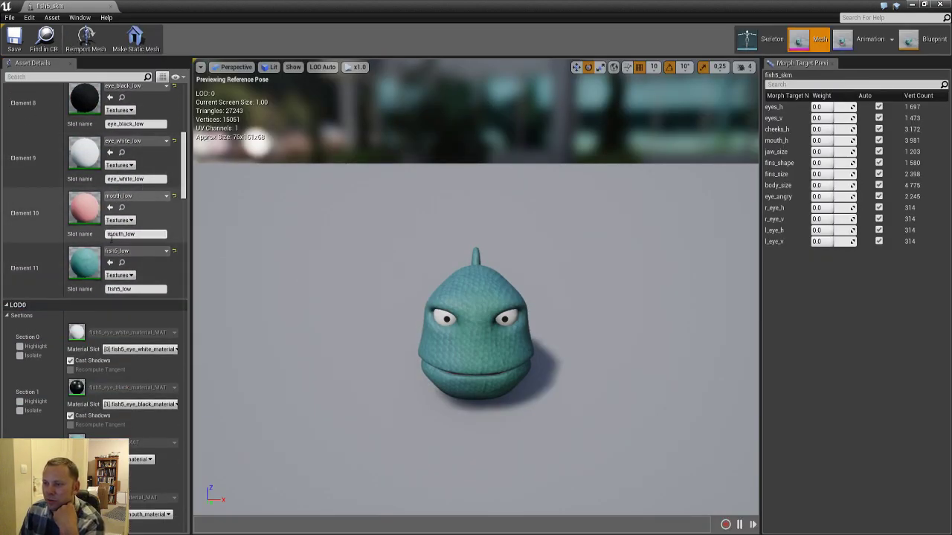
pyautogui.scroll(-15, 137, 298)
pyautogui.scroll(1, 137, 296)
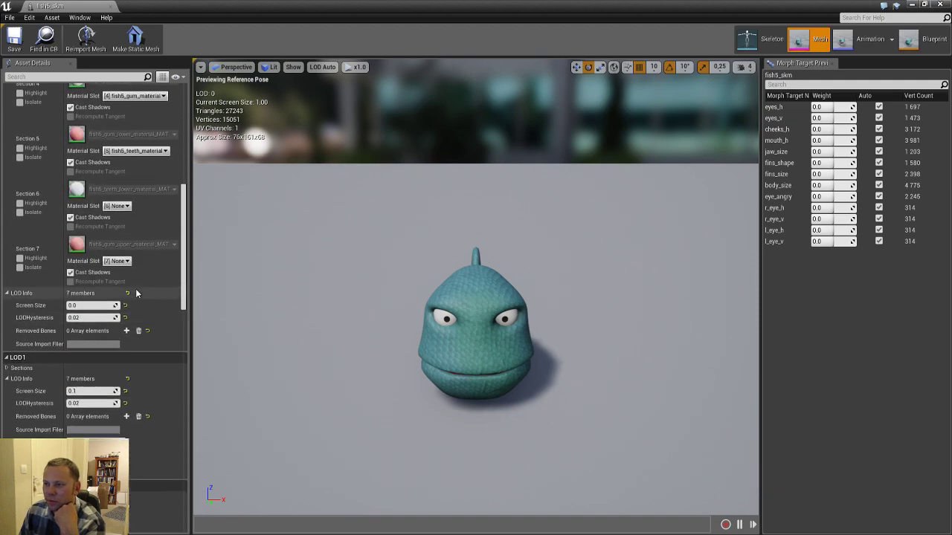
pyautogui.click(7, 369)
pyautogui.scroll(-4, 144, 330)
pyautogui.scroll(18, 133, 308)
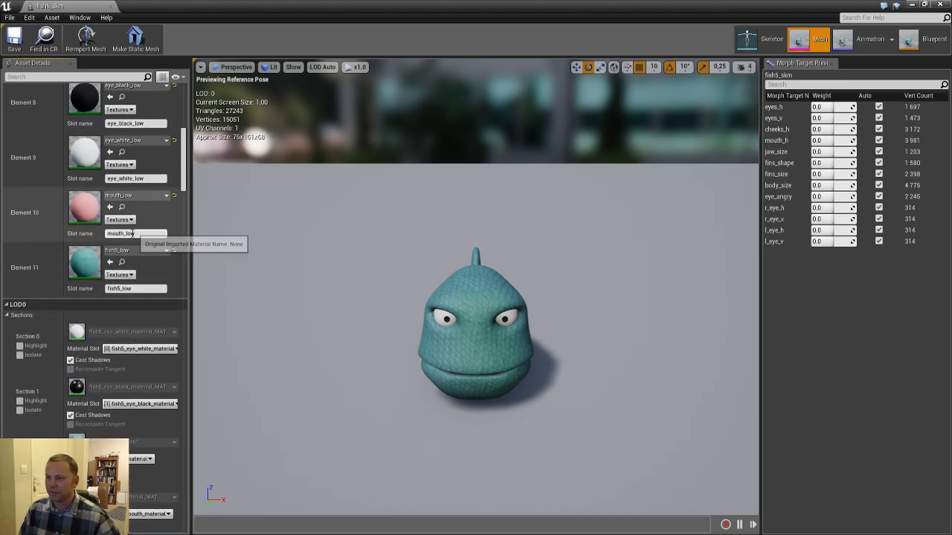
# - Open the fish5_low material instance in a maximized editor to examine its parameters
pyautogui.doubleClick(361, 12)
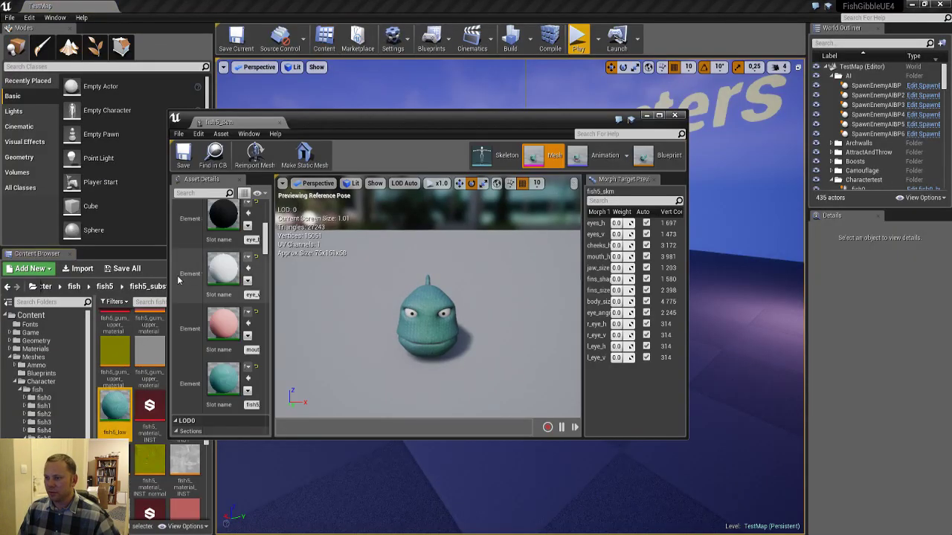
pyautogui.doubleClick(115, 405)
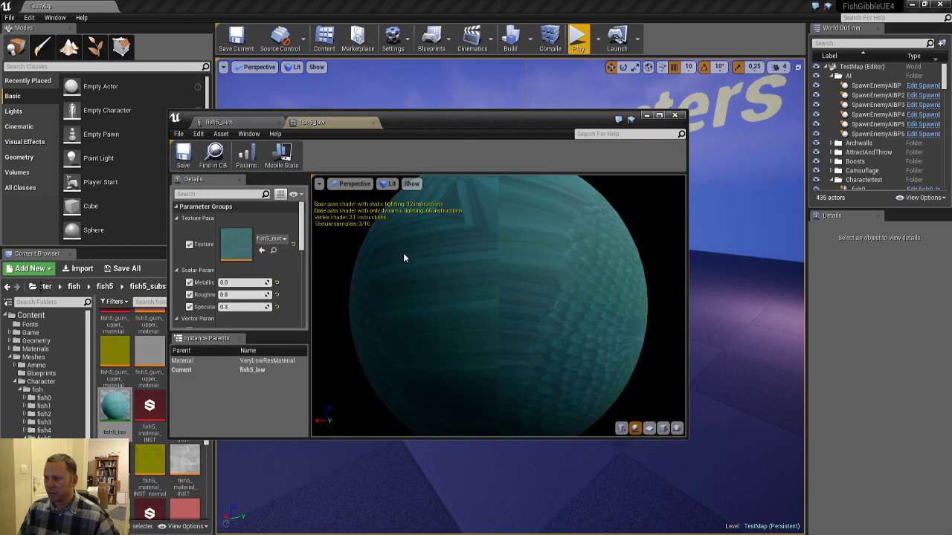
pyautogui.click(659, 115)
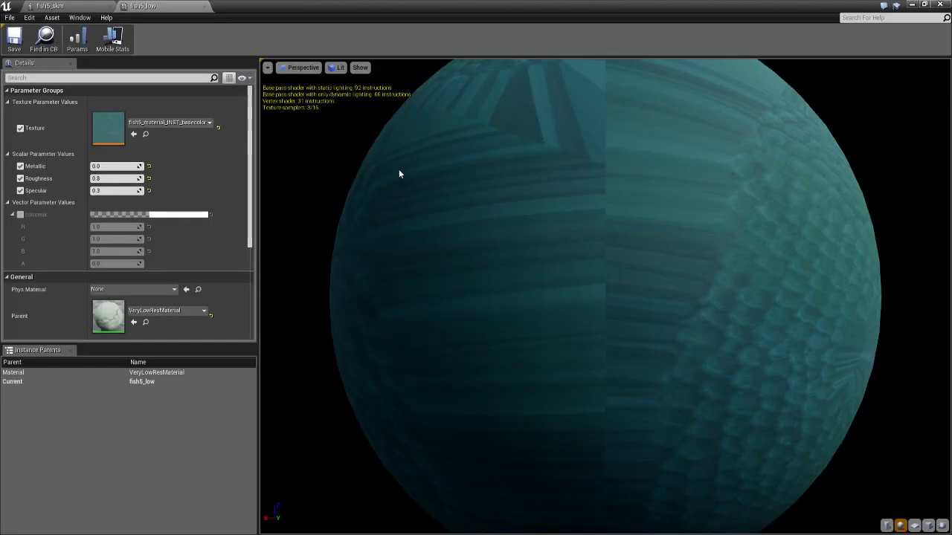
# - Locate and open fish5_low's parent, VeryLowResMaterial, and examine its full node graph
pyautogui.click(146, 323)
pyautogui.doubleClick(476, 5)
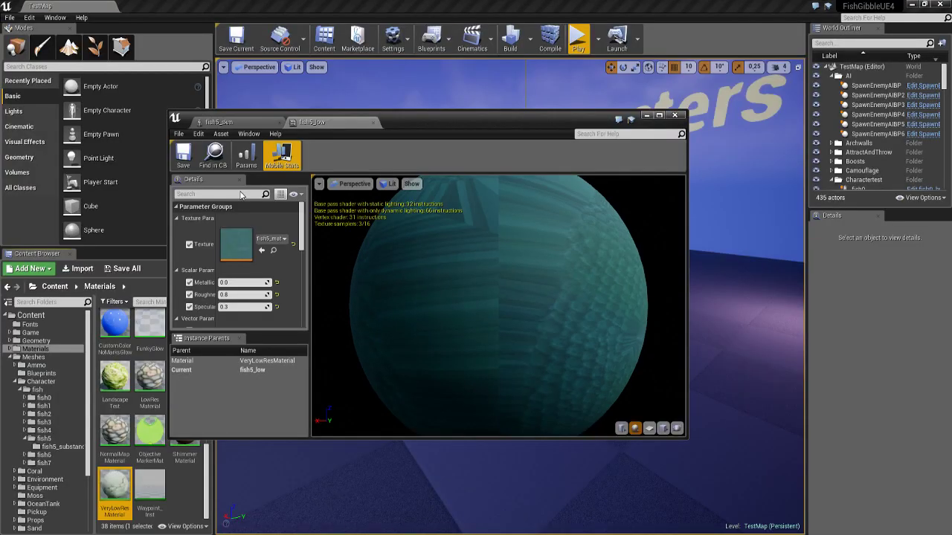
pyautogui.doubleClick(113, 480)
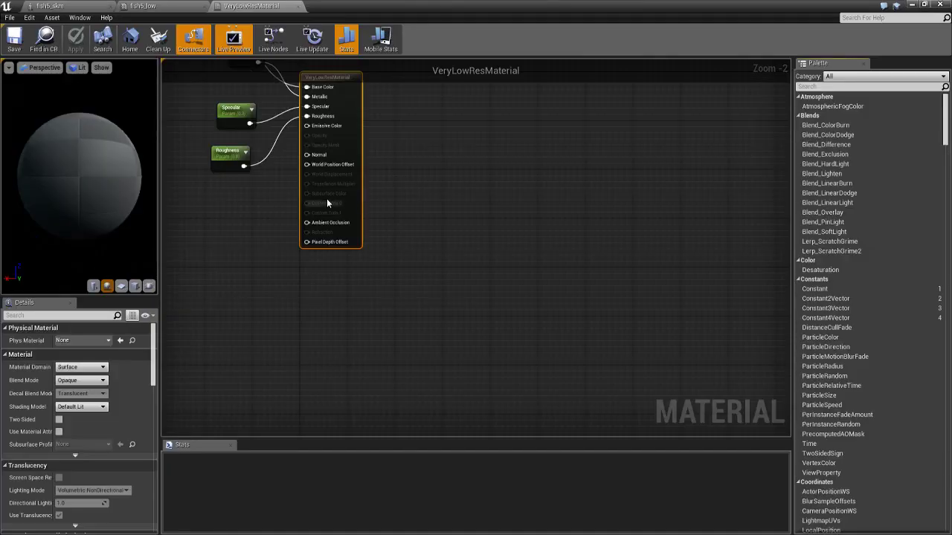
pyautogui.moveTo(242, 205); pyautogui.dragTo(469, 325, button='right')
pyautogui.moveTo(212, 185); pyautogui.dragTo(230, 240, button='right')
pyautogui.scroll(2, 230, 240)
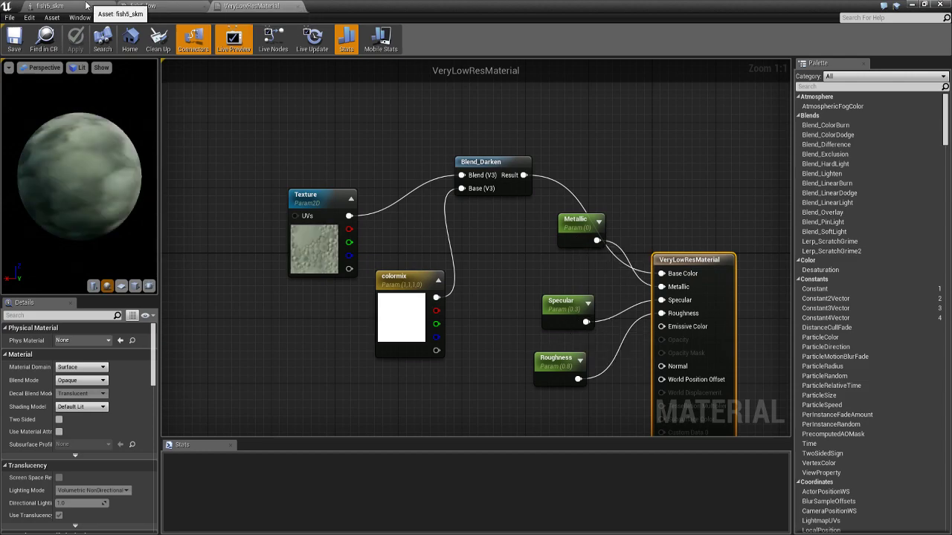
# - Close the asset editor window with its mesh and material tabs, and view the character fish in the level
pyautogui.doubleClick(246, 6)
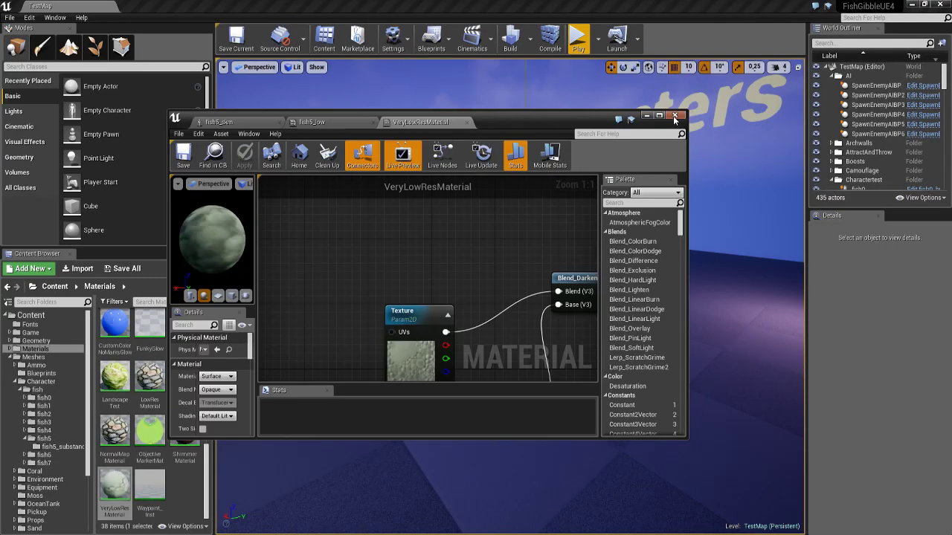
pyautogui.click(674, 117)
pyautogui.moveTo(580, 216)
pyautogui.mouseDown(button='right')
pyautogui.moveTo(521, 242)
pyautogui.moveTo(595, 208)
pyautogui.moveTo(655, 217)
pyautogui.moveTo(584, 210)
pyautogui.mouseUp(button='right')
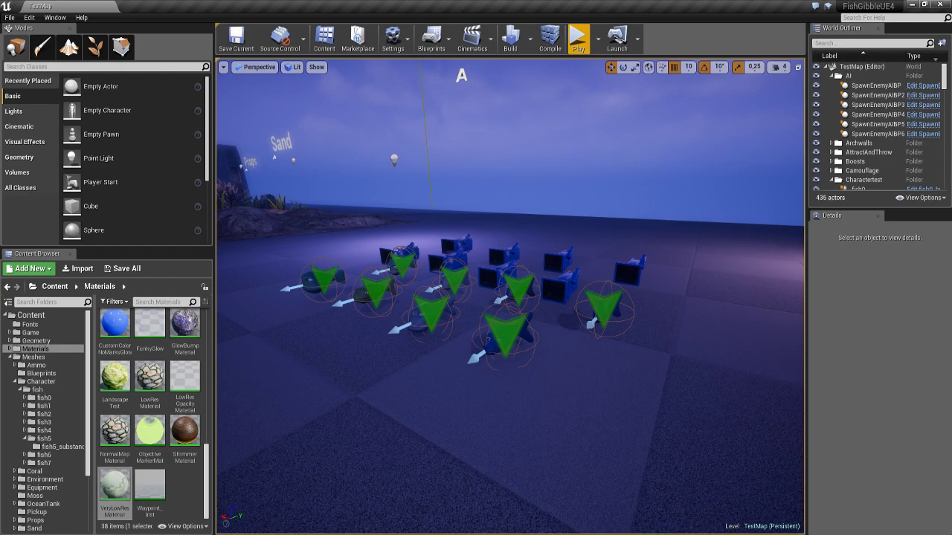
pyautogui.moveTo(584, 209); pyautogui.dragTo(567, 217, button='right')
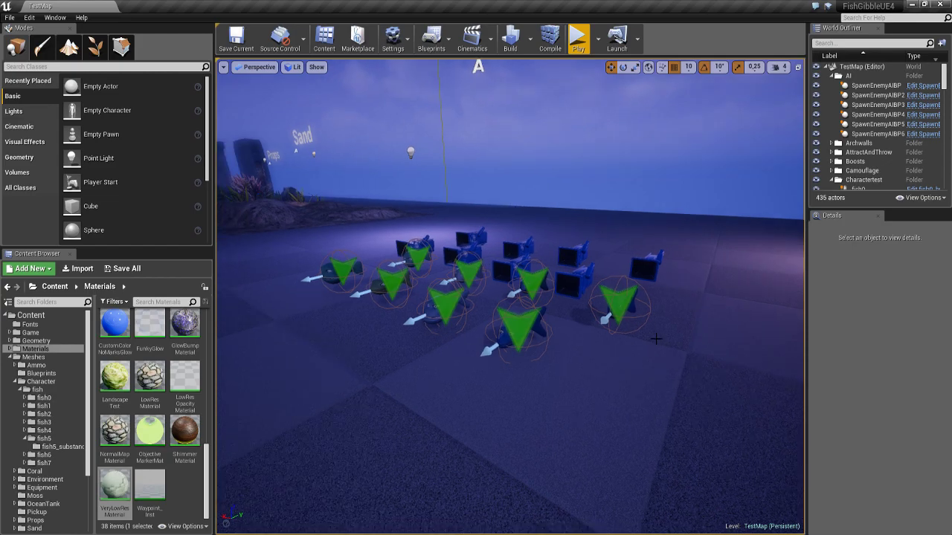